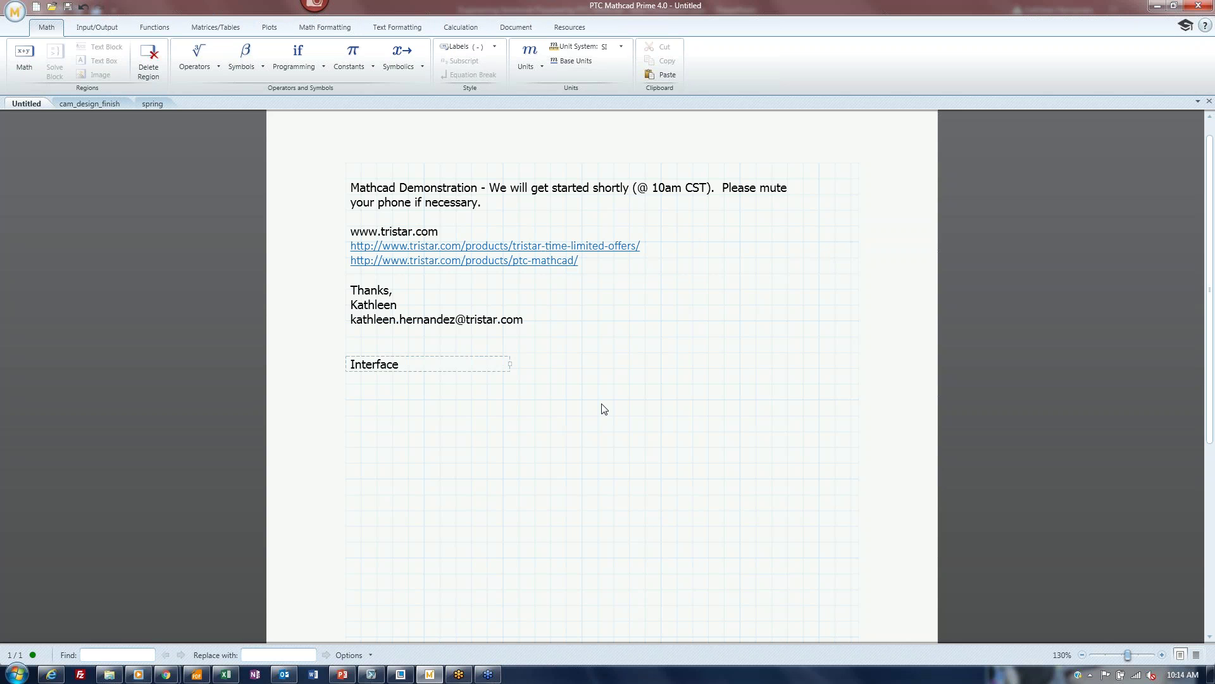
# Step: Review the available operators, Greek and math symbols, and programming keywords, with the insertion point below the Interface heading
pyautogui.click(362, 400)
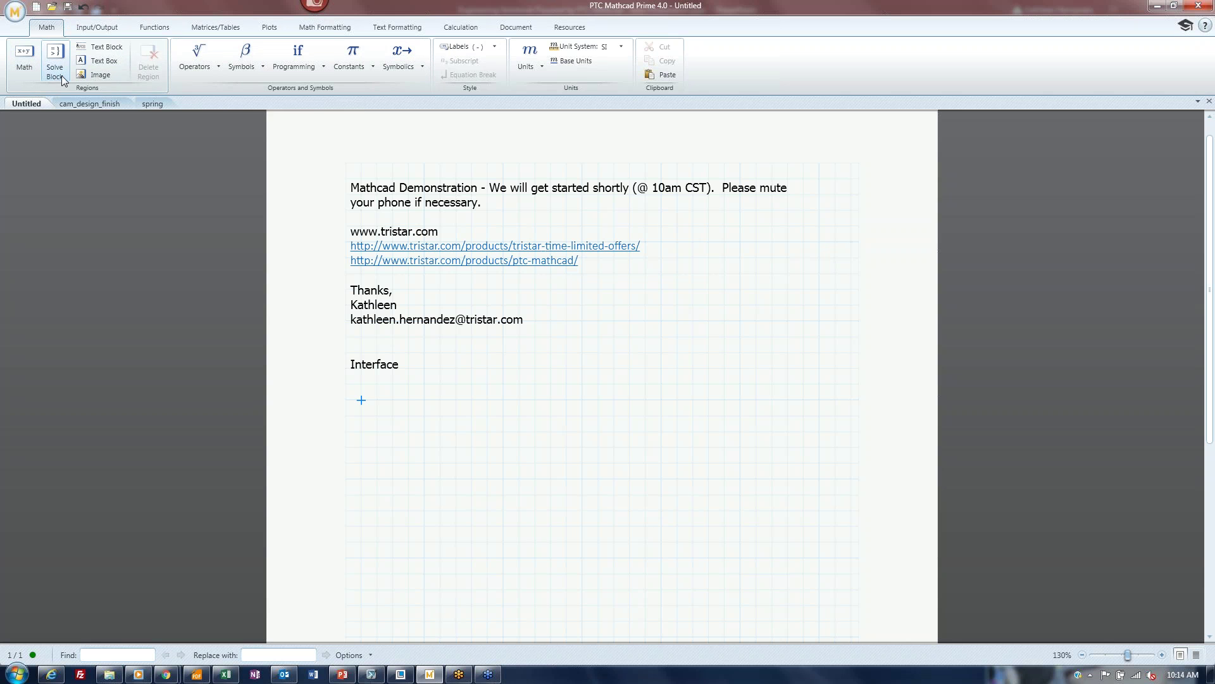
pyautogui.click(210, 64)
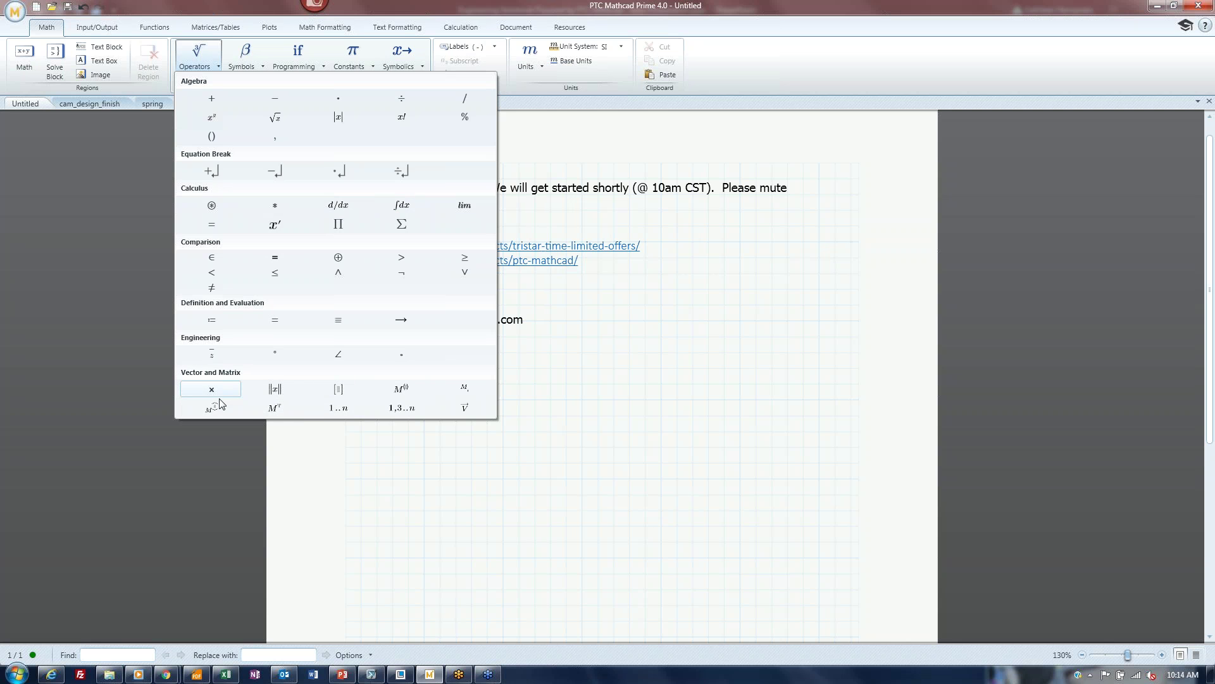
pyautogui.click(567, 410)
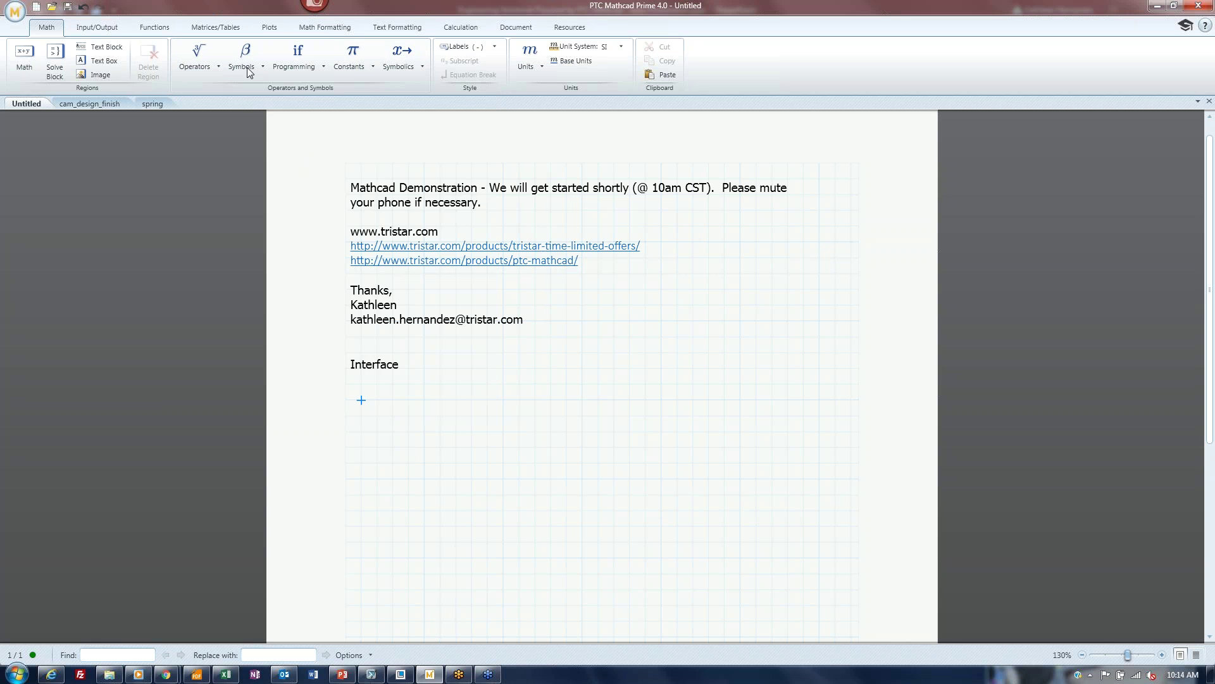
pyautogui.click(246, 68)
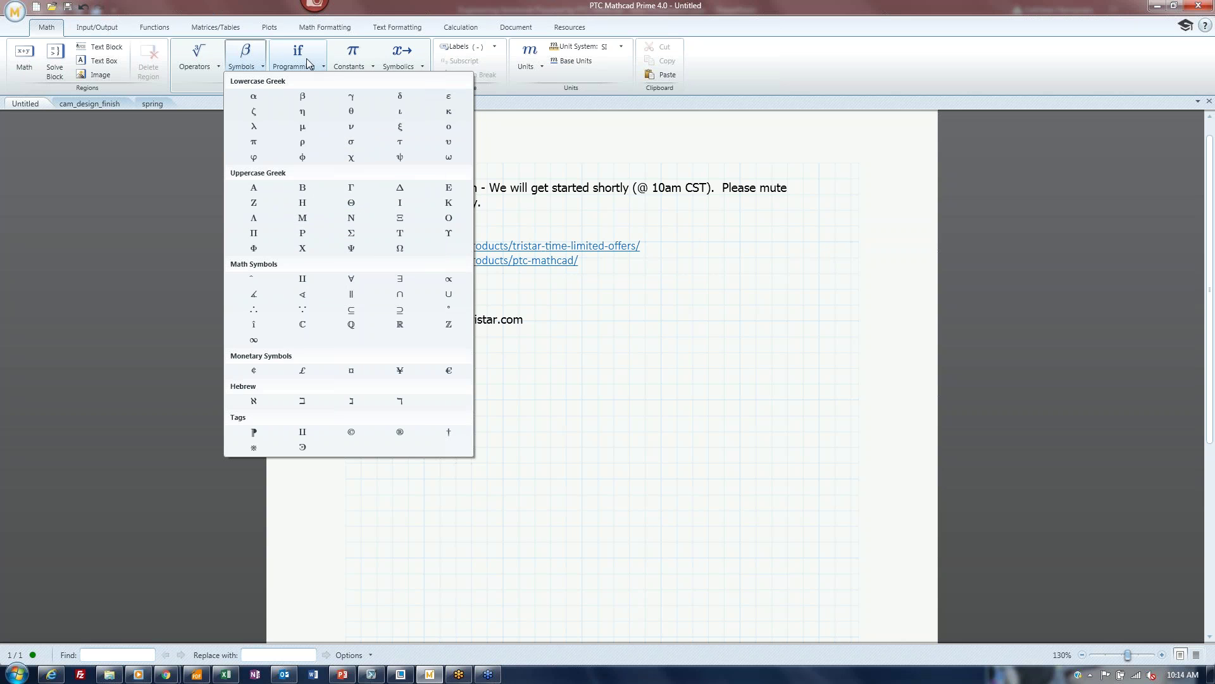
pyautogui.click(309, 63)
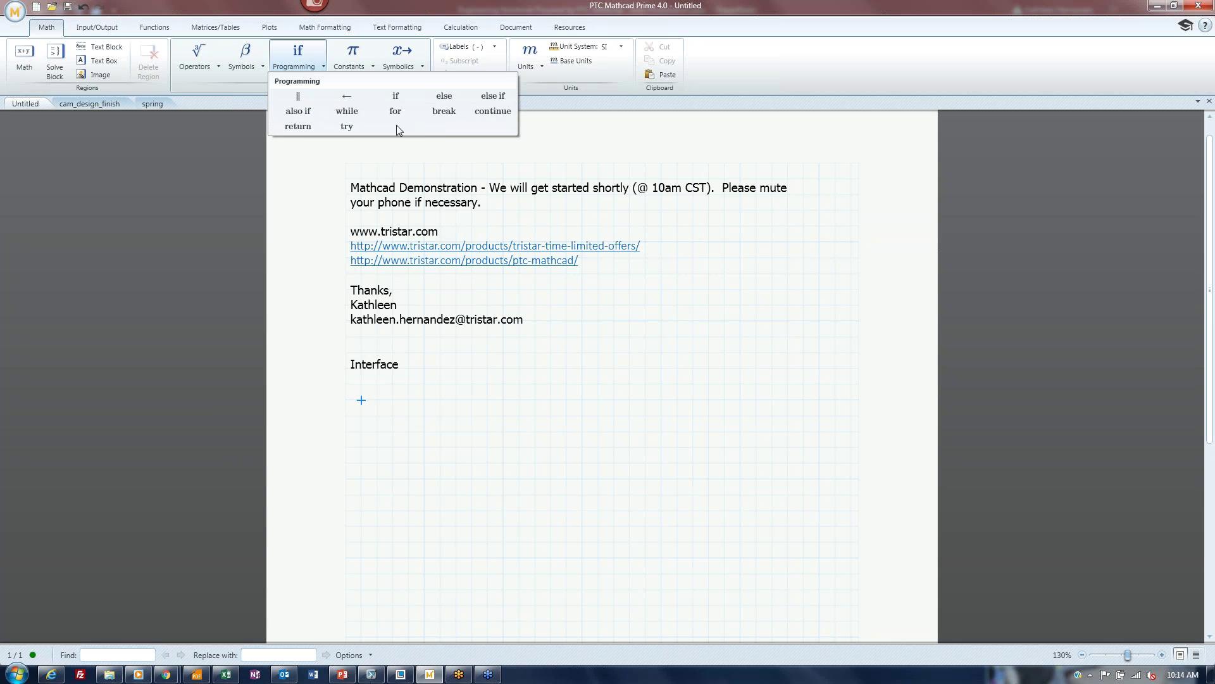
# Step: Insert the physics constant c below the Interface heading, evaluate it and magnify the result
pyautogui.click(359, 63)
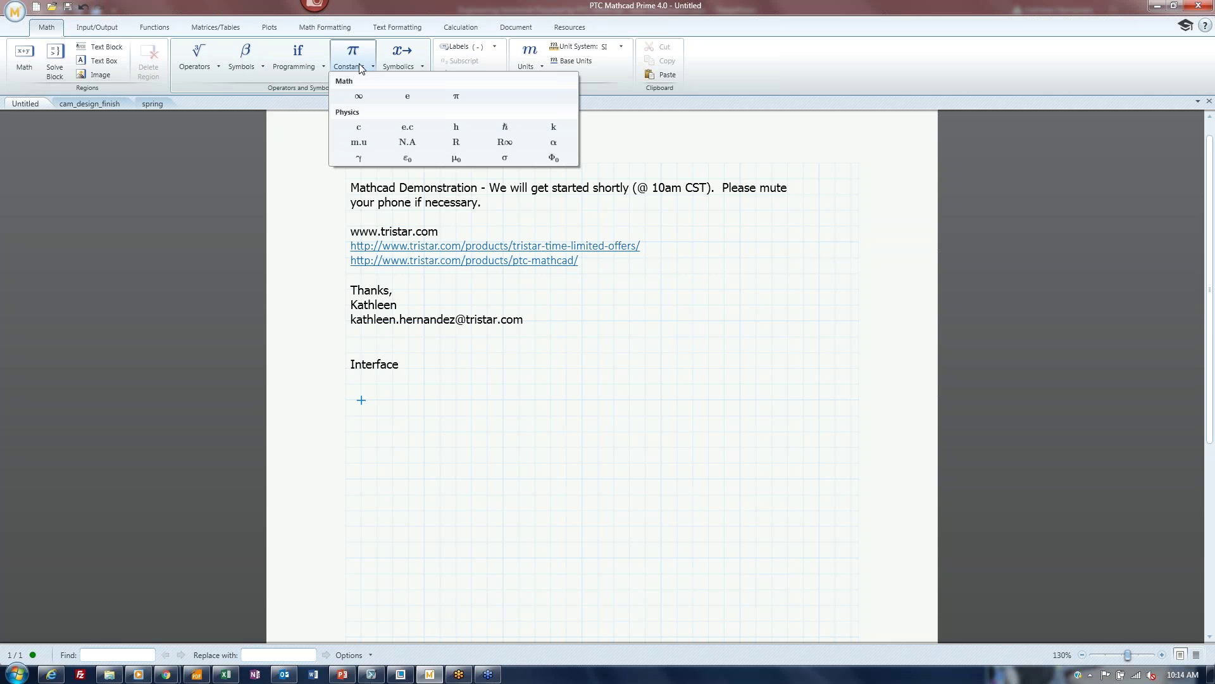
pyautogui.click(360, 125)
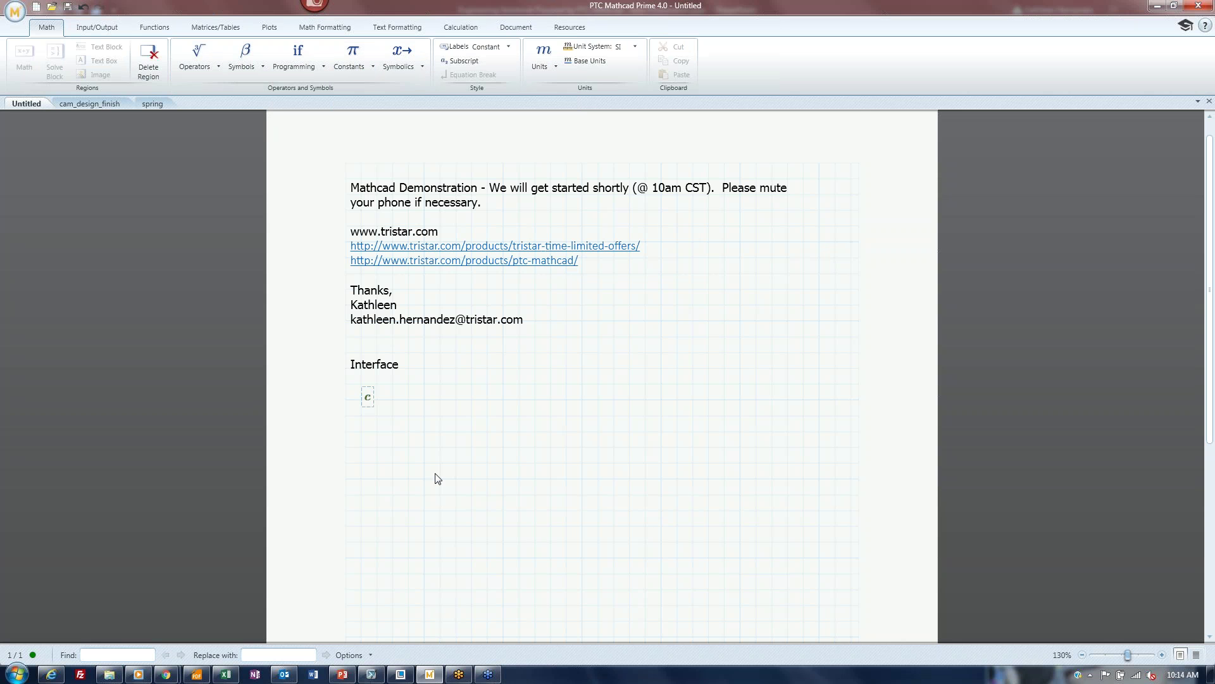
pyautogui.write('=(2.998·10^8)·m/s')
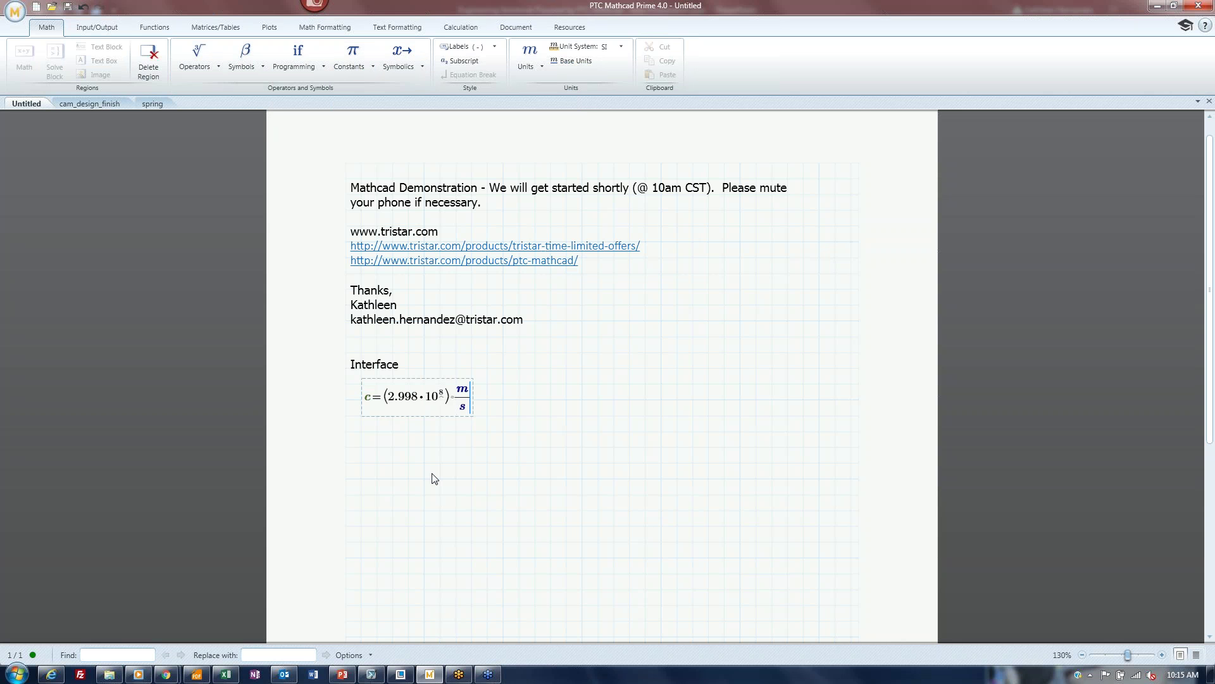
pyautogui.click(432, 476)
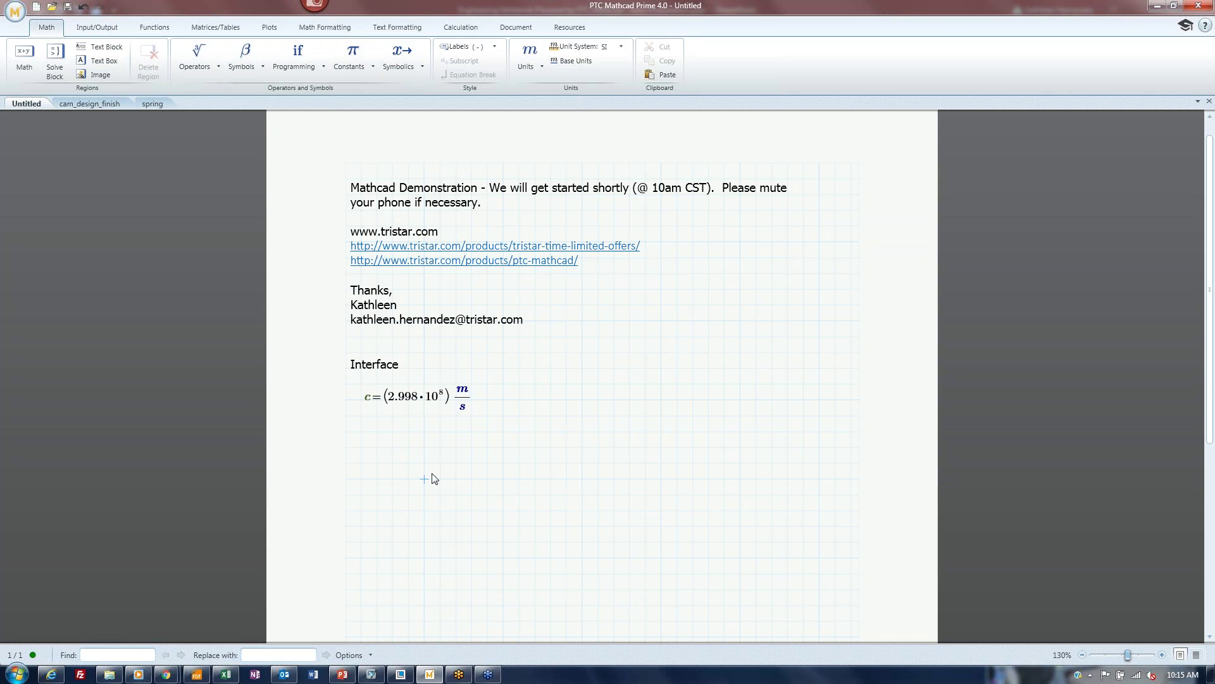
pyautogui.hotkey('ctrl', 'alt', 'm')
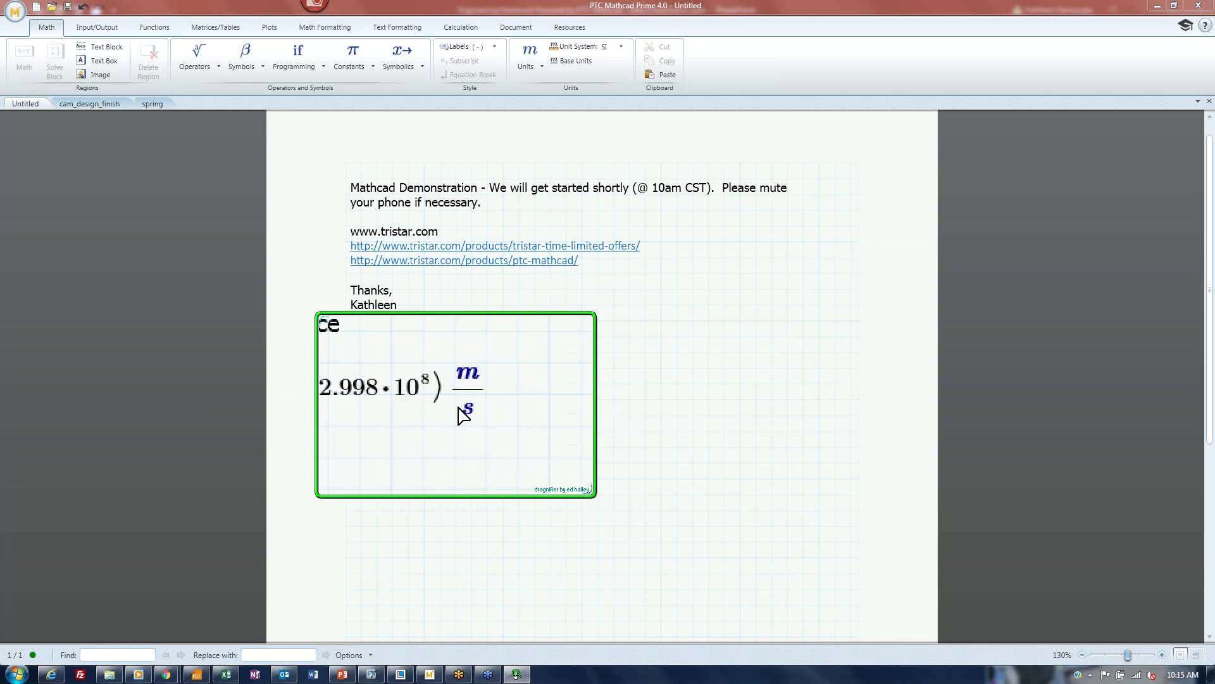
pyautogui.click(464, 416)
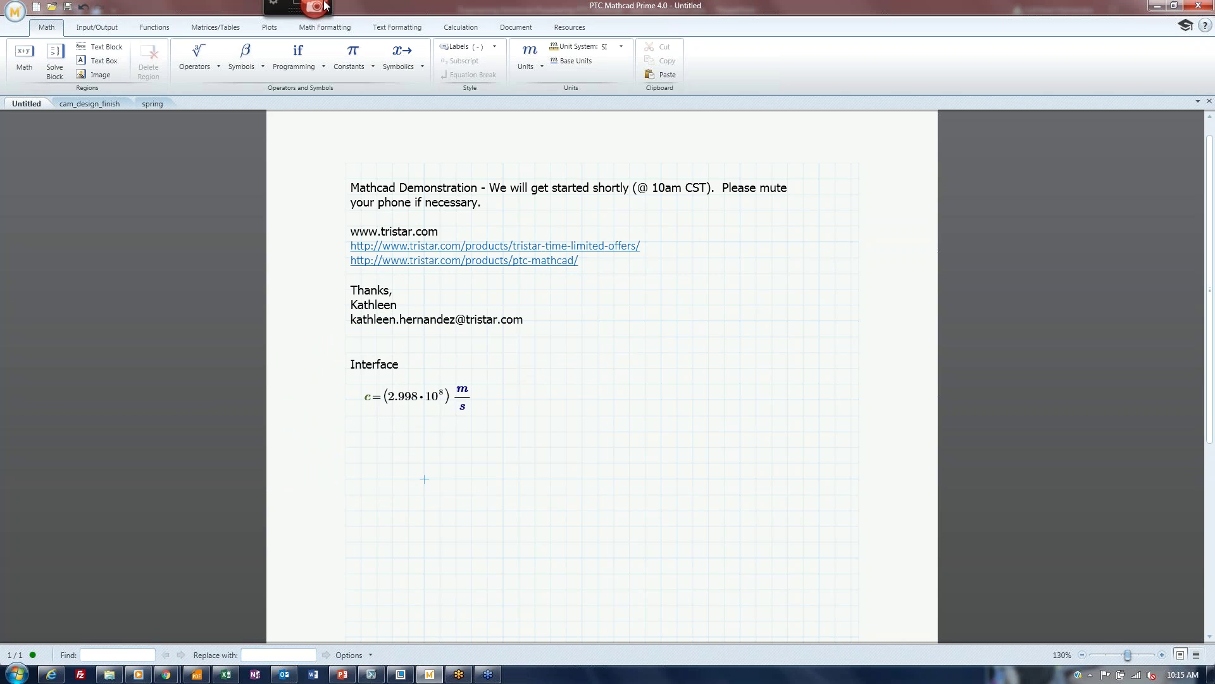
# Step: Review the symbolic keywords and modifiers, as well as the input/output commands for data import and integration
pyautogui.click(406, 67)
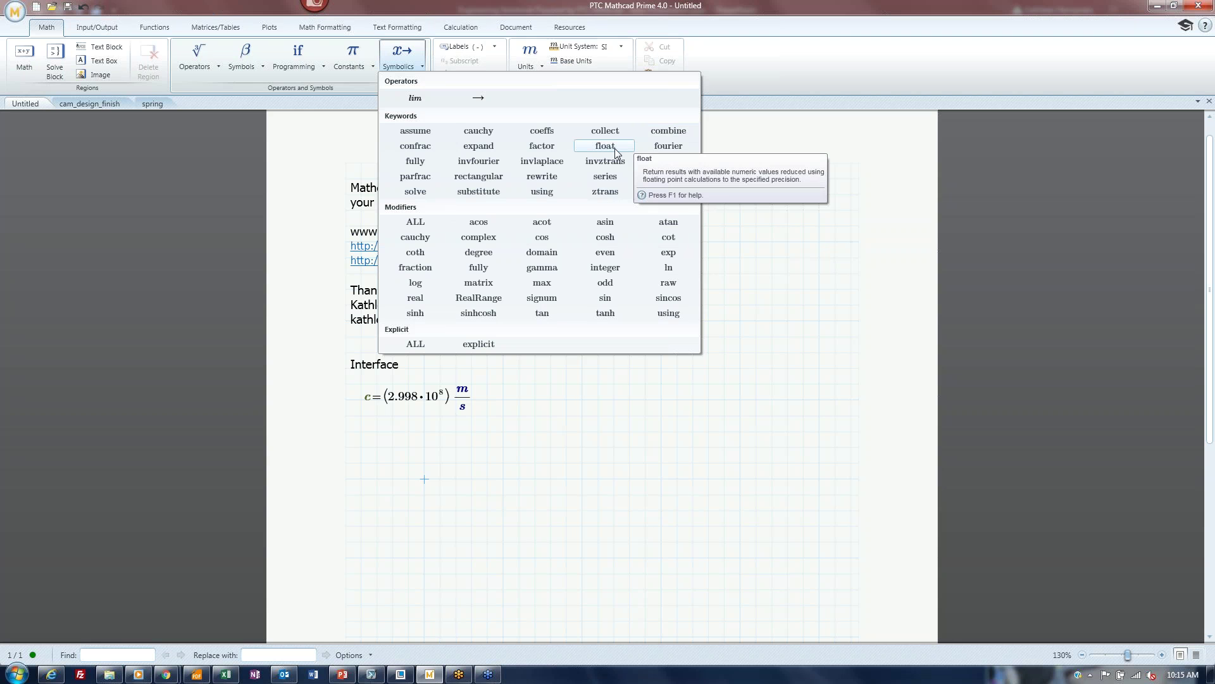
pyautogui.click(812, 375)
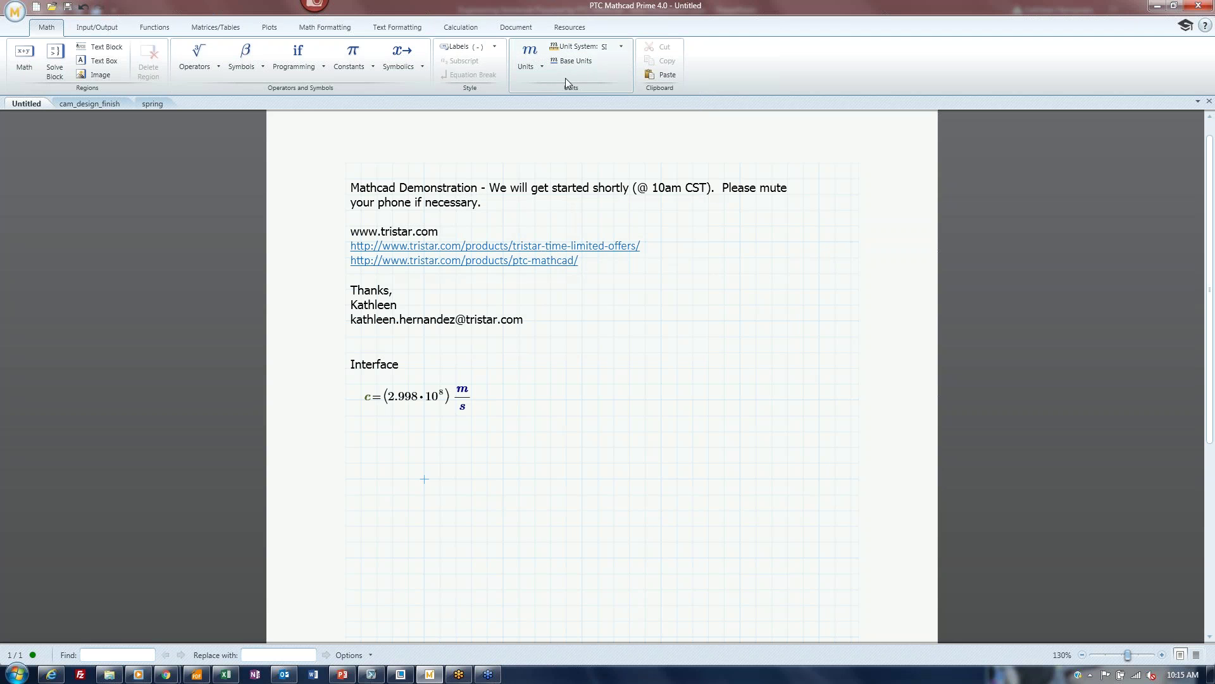
pyautogui.click(109, 30)
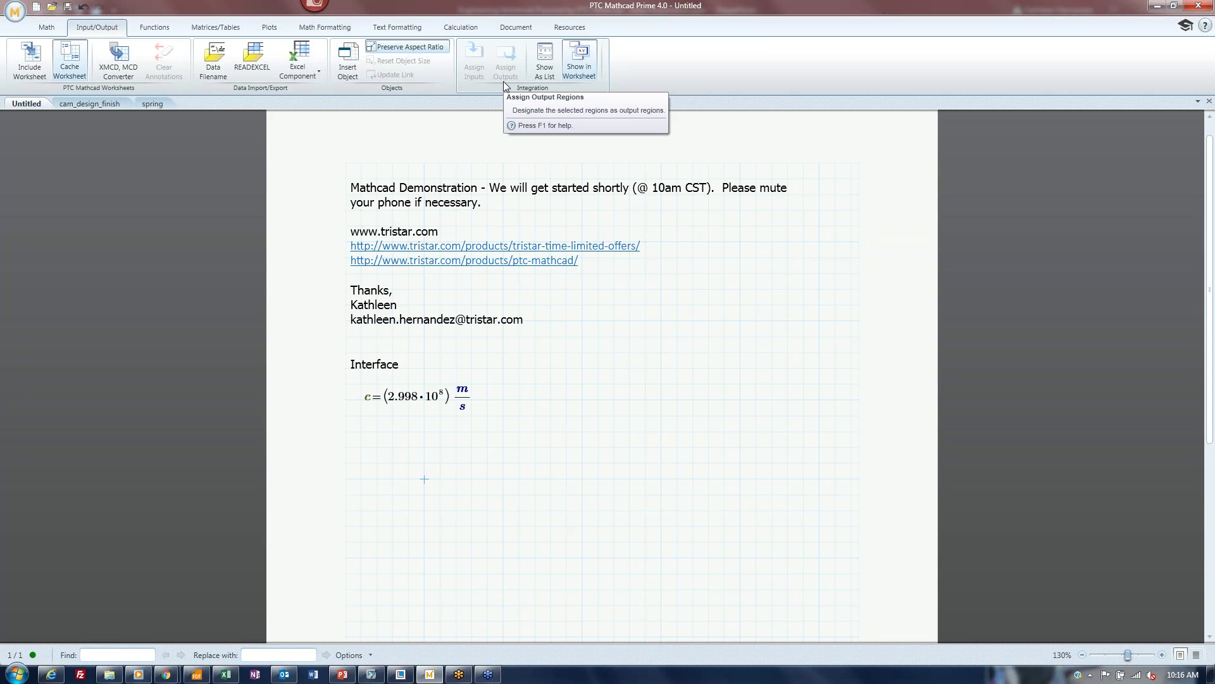
# Step: Examine the Bessel and design of experiments functions and the full function list grouped by category
pyautogui.click(169, 28)
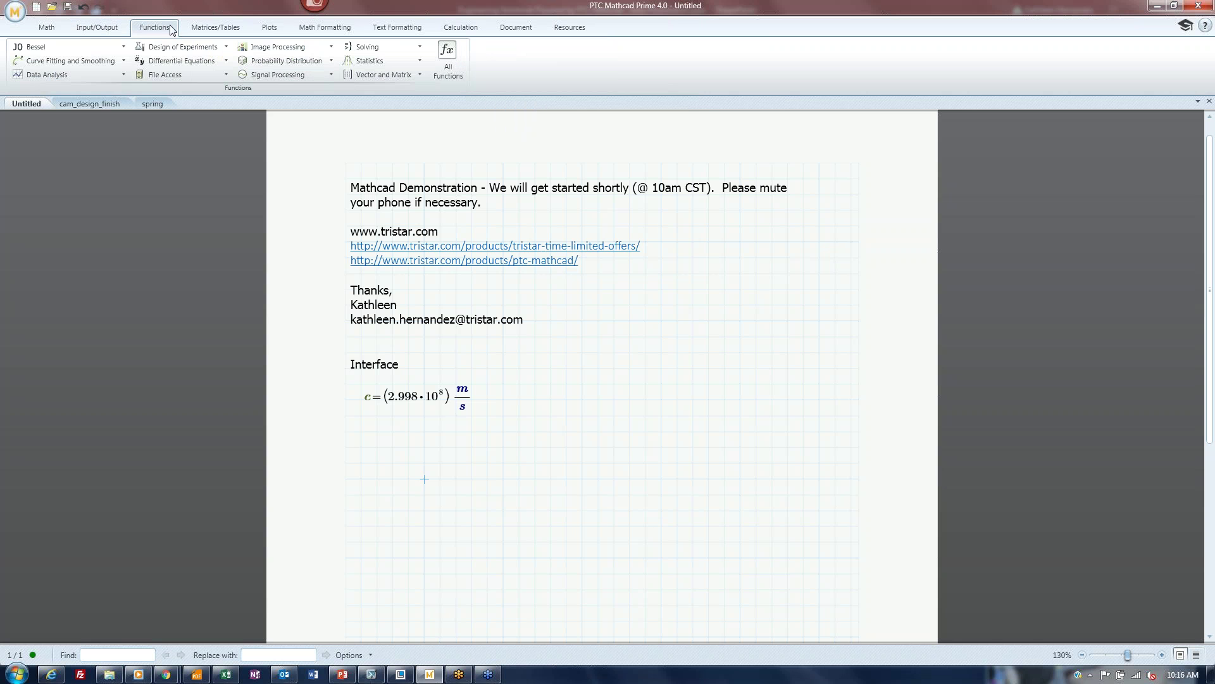
pyautogui.click(62, 49)
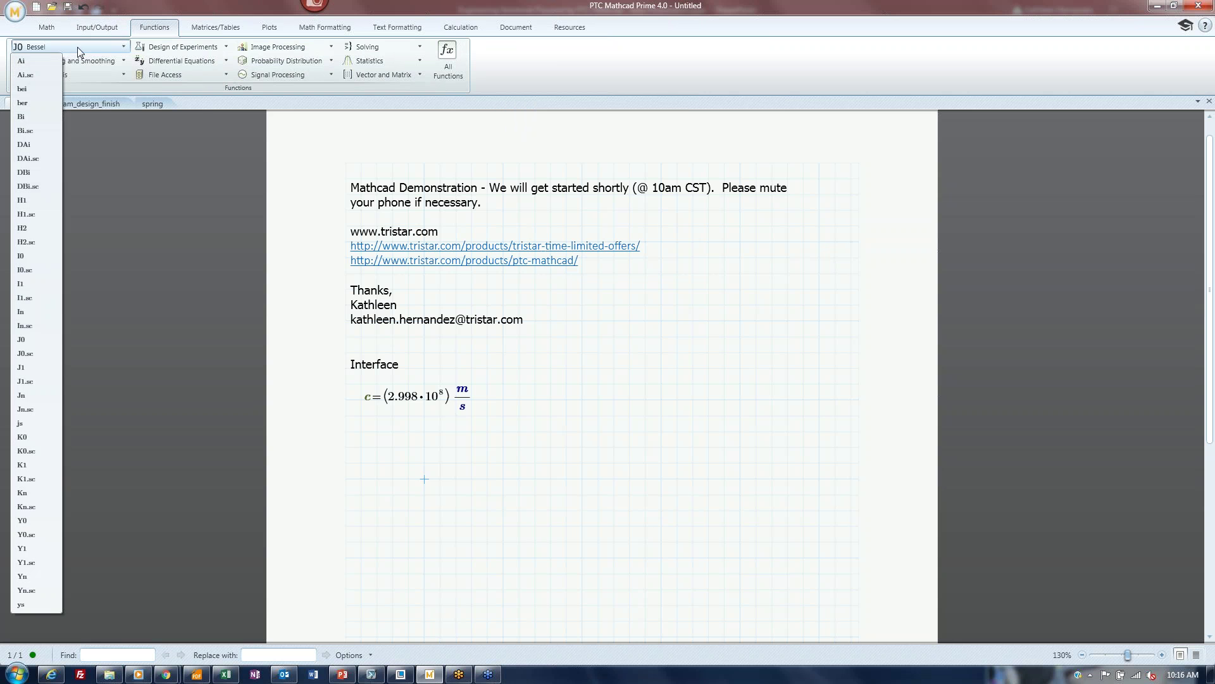
pyautogui.click(80, 49)
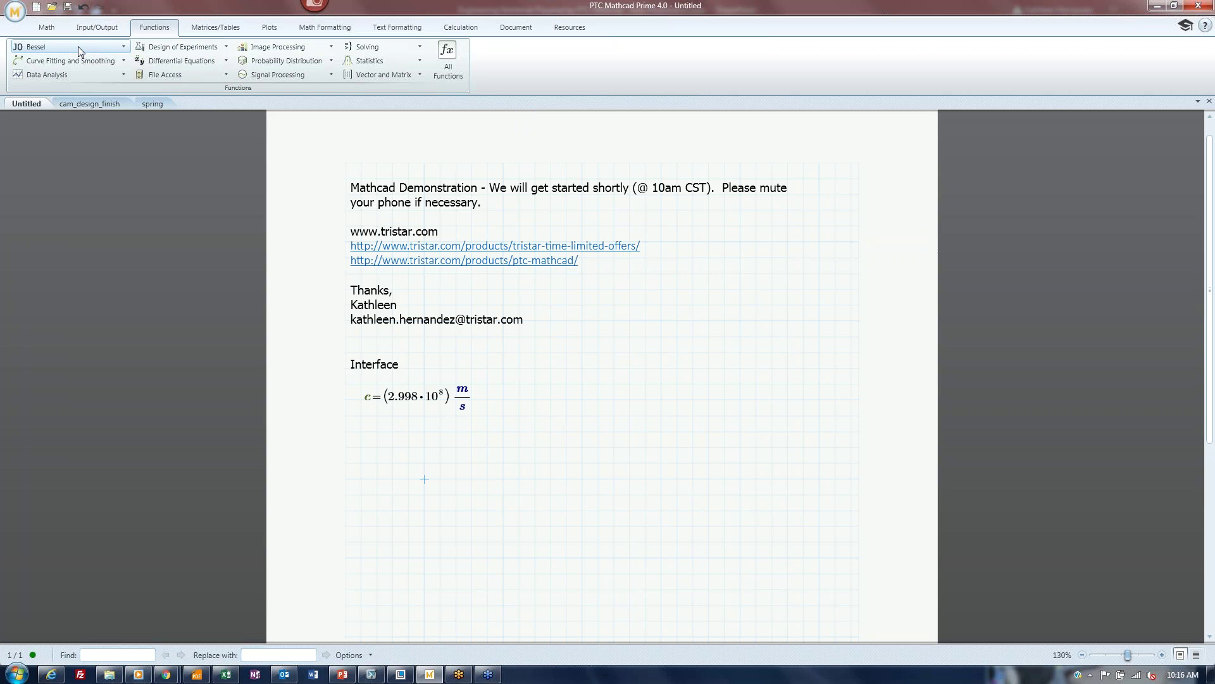
pyautogui.click(214, 48)
pyautogui.click(214, 48)
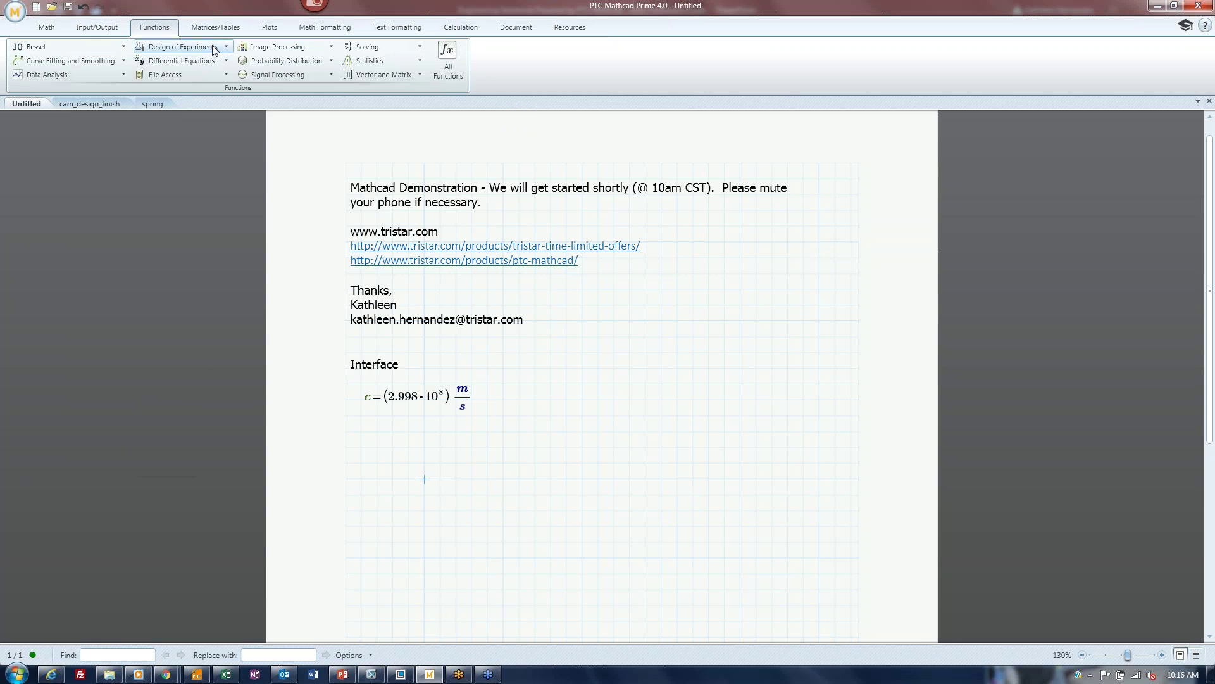
pyautogui.click(446, 58)
pyautogui.moveTo(63, 191); pyautogui.dragTo(229, 200)
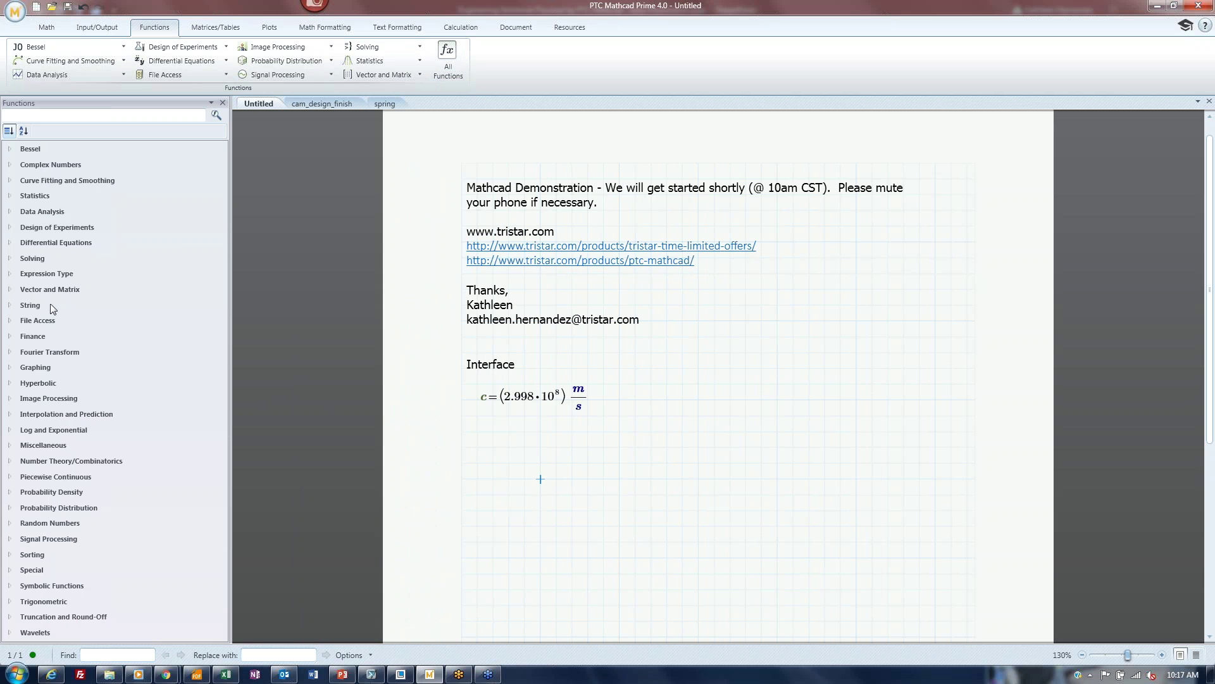
pyautogui.click(76, 115)
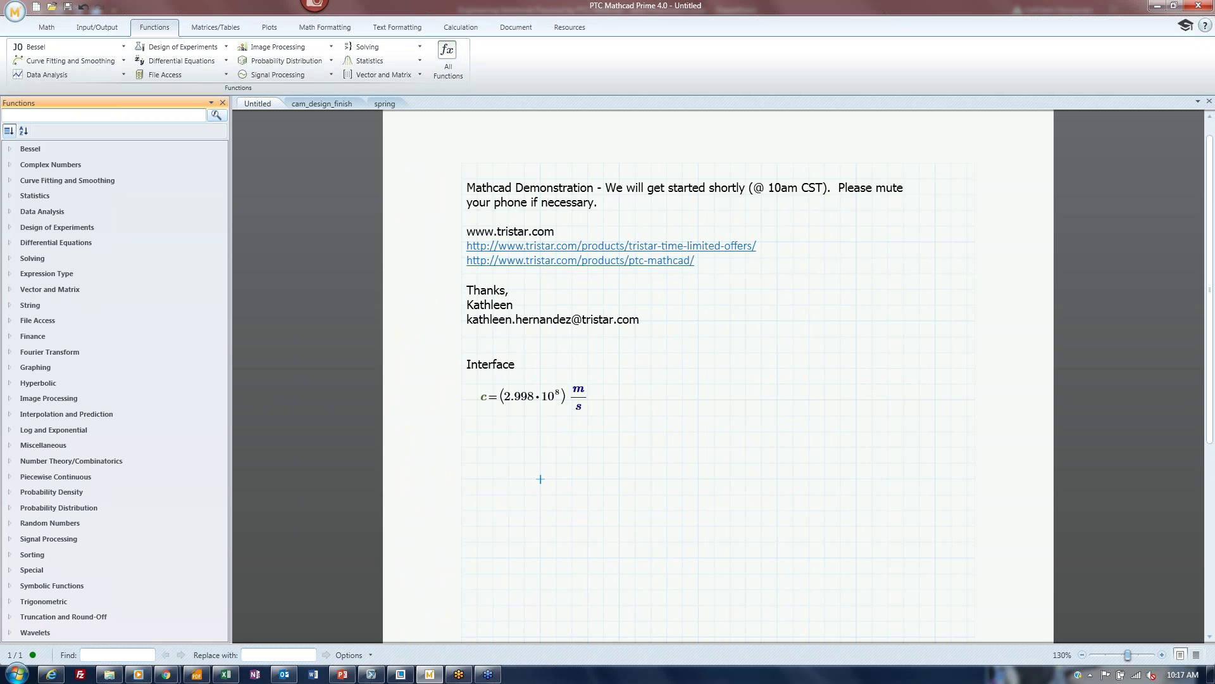
pyautogui.click(222, 102)
# Step: Look over the matrix and table insertion options, including the matrix size grid
pyautogui.click(229, 29)
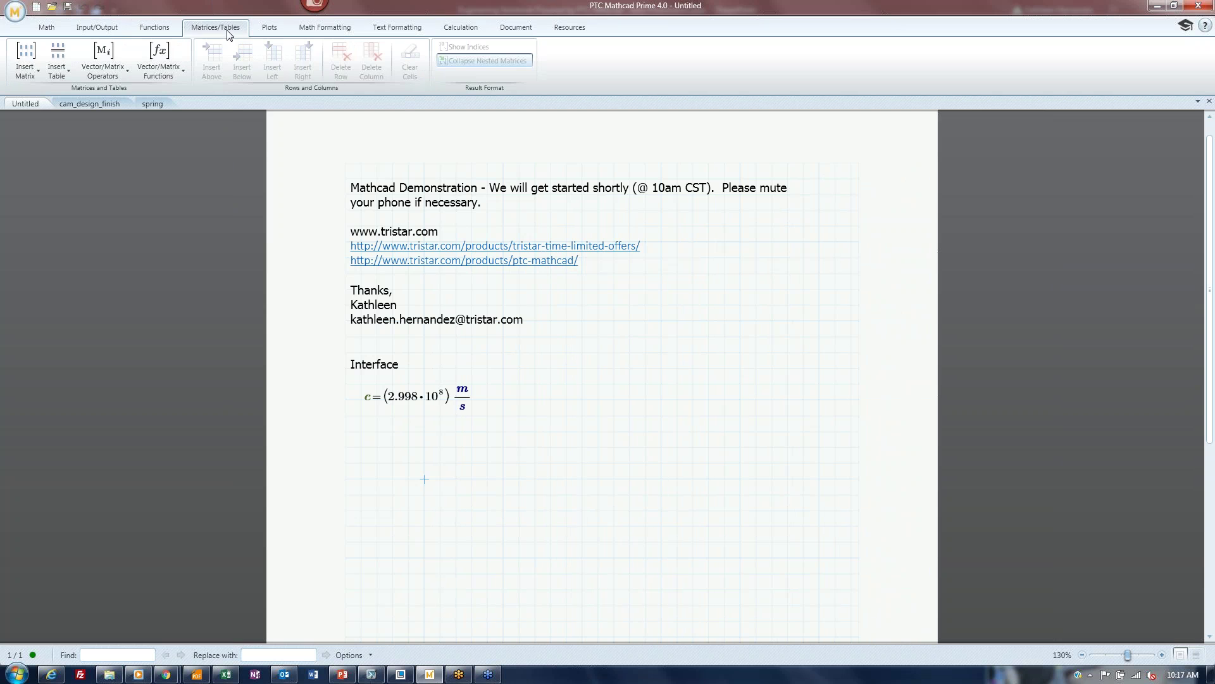
pyautogui.click(26, 56)
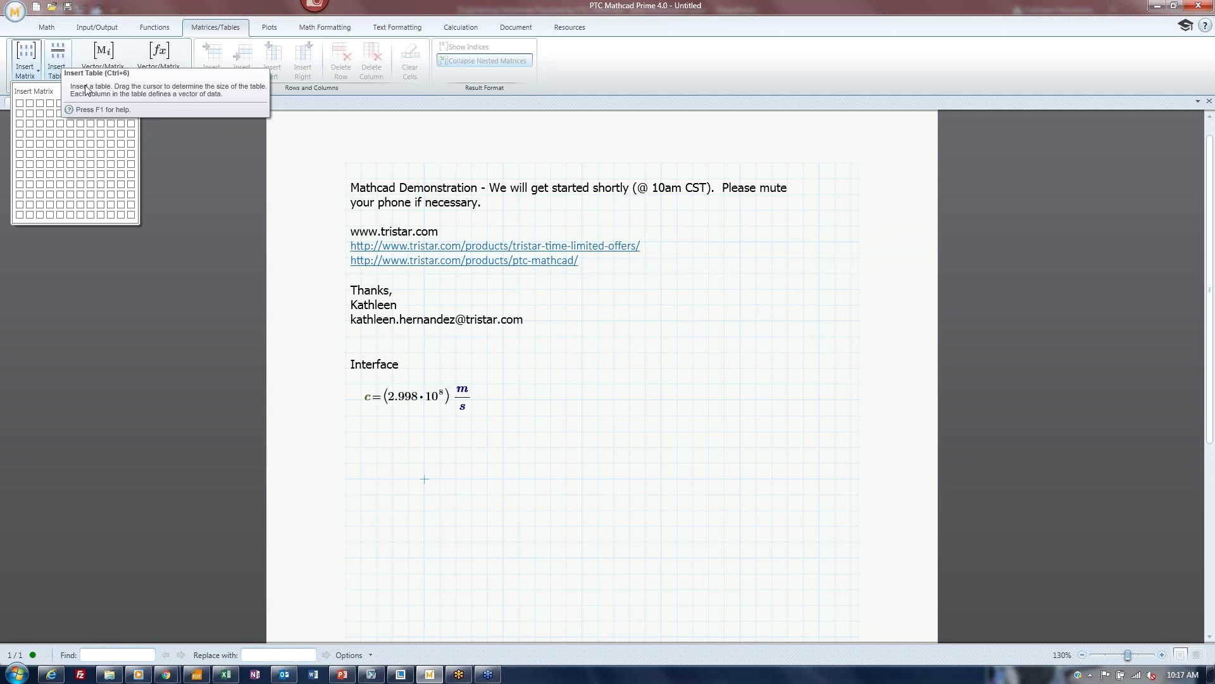
pyautogui.click(179, 189)
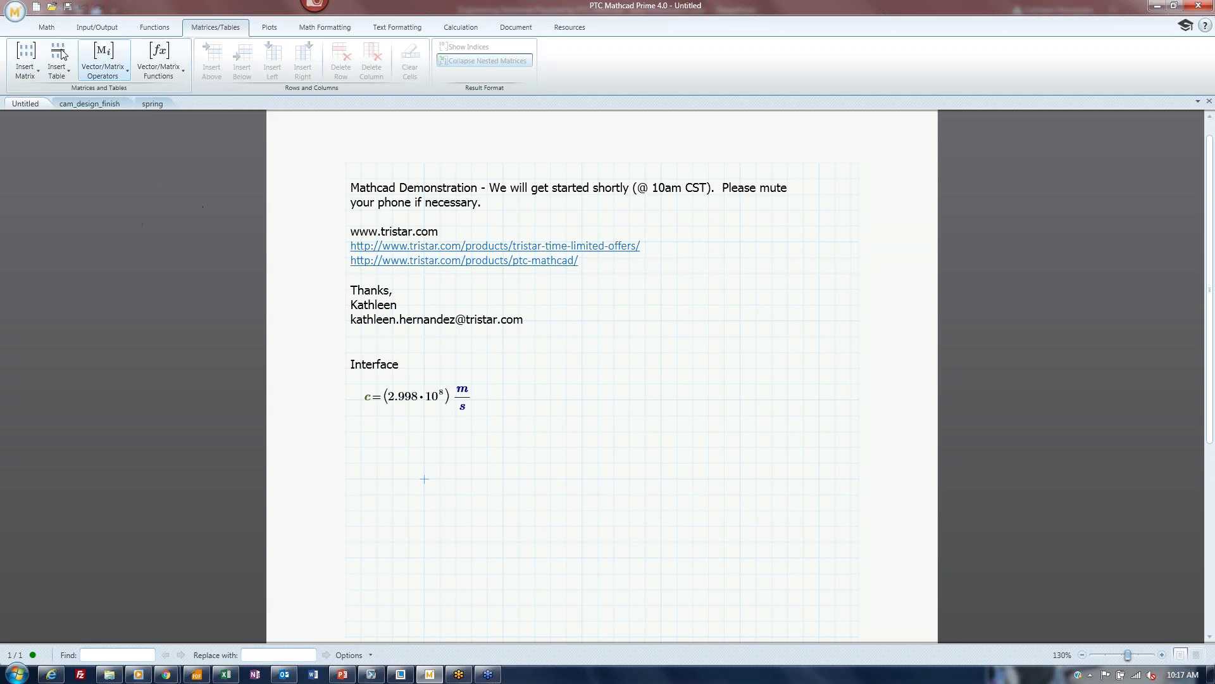
# Step: Examine the cam mechanism parameter table in the cam_design_finish worksheet, checking its rise, dwell, fall and pressure angle values
pyautogui.click(89, 103)
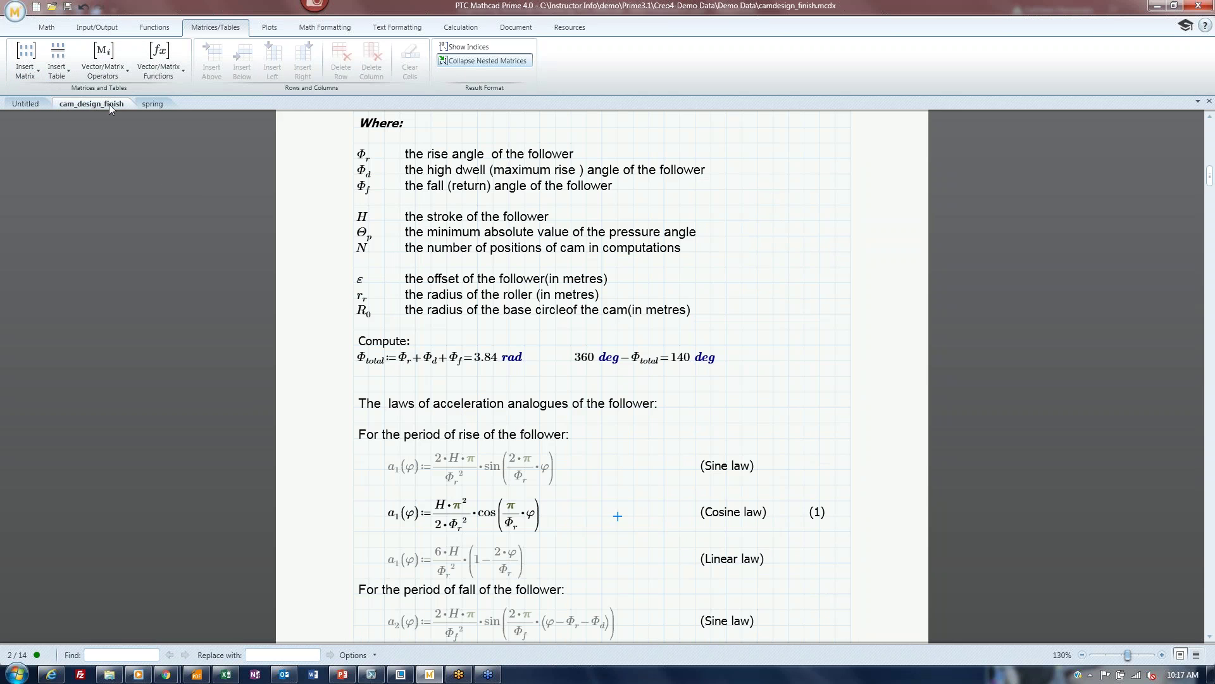
pyautogui.scroll(10, 766, 378)
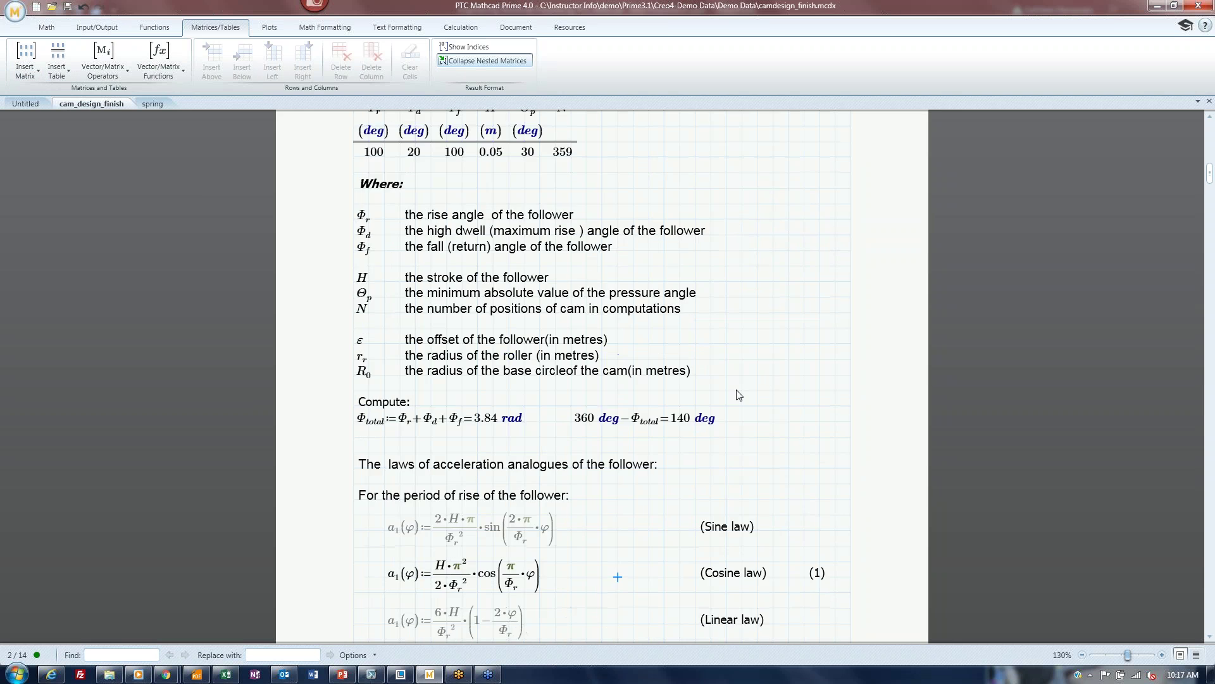
pyautogui.scroll(-3, 716, 437)
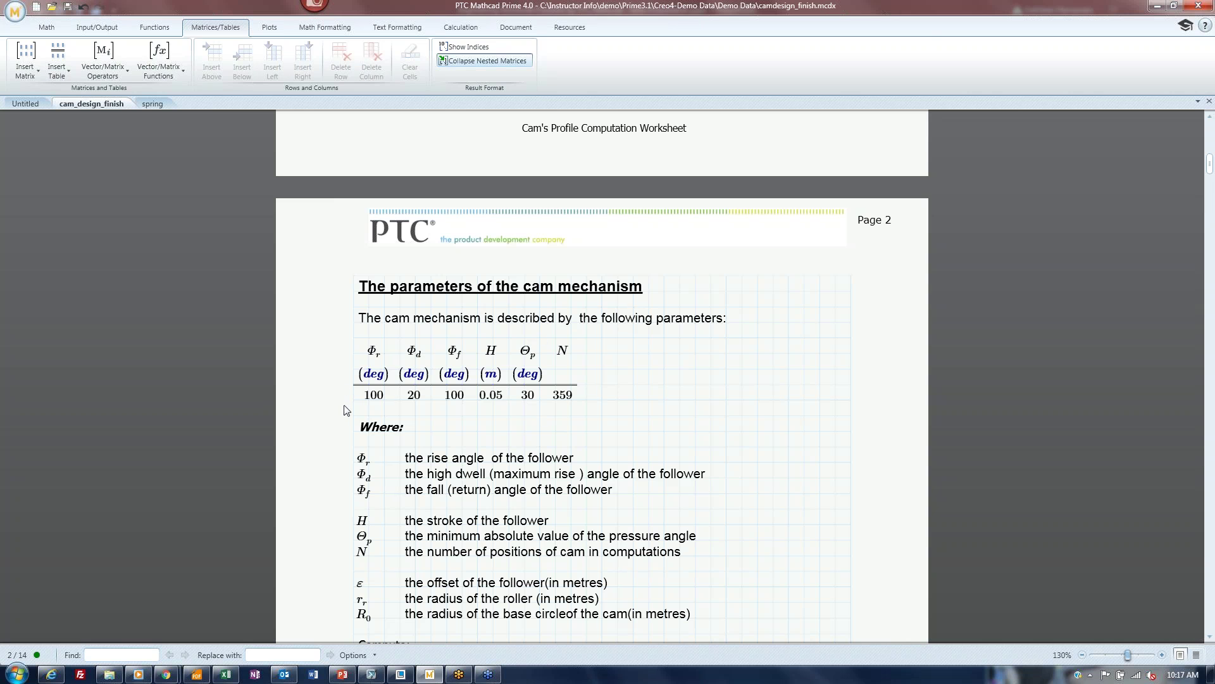
pyautogui.click(376, 396)
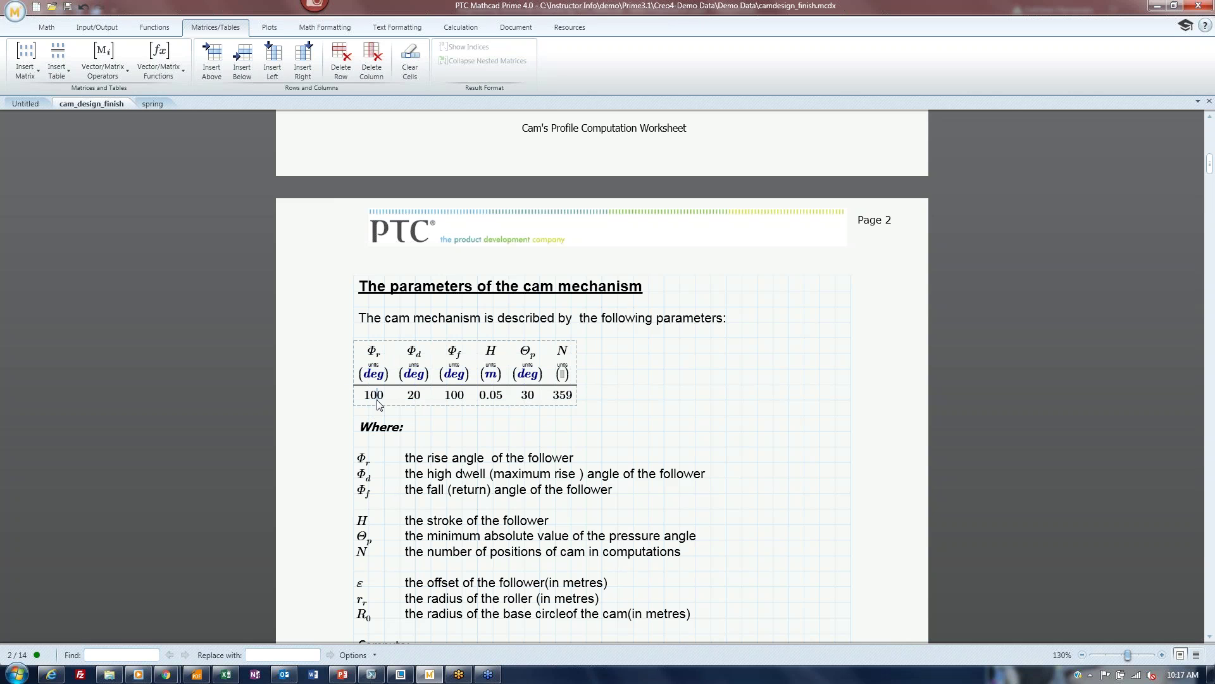
pyautogui.click(414, 396)
pyautogui.click(457, 397)
pyautogui.click(523, 396)
# Step: Define a as 10 in the free area beside the cam parameter table and evaluate a below it
pyautogui.click(633, 352)
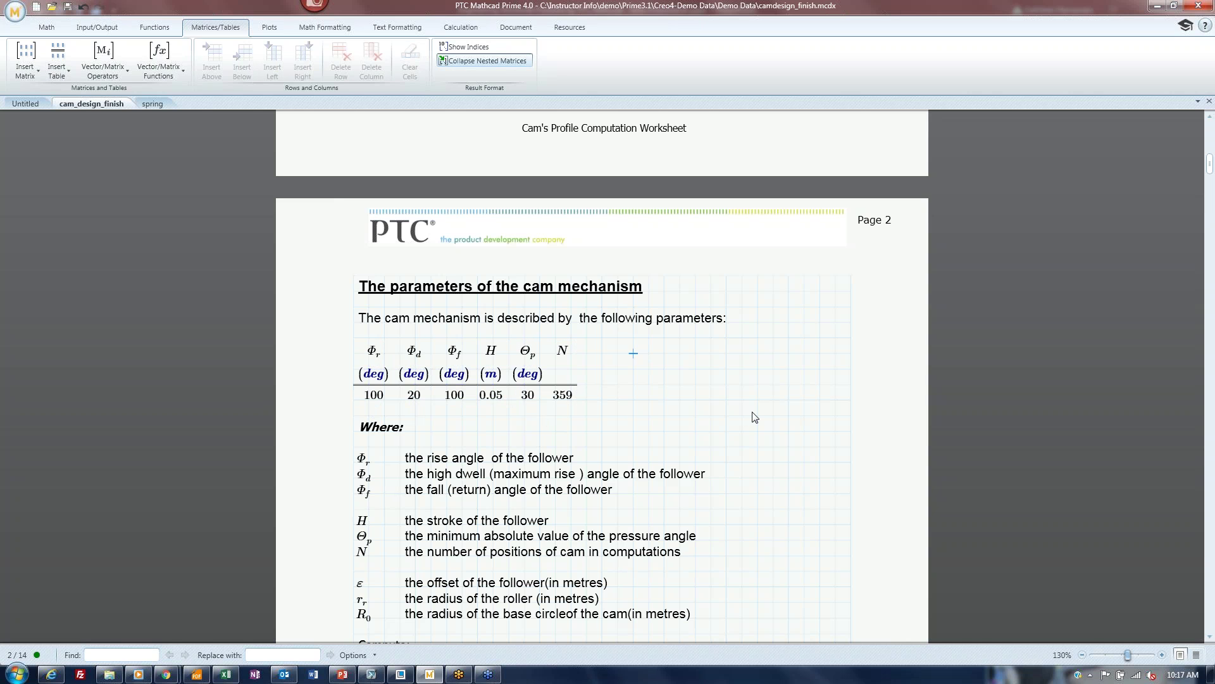
pyautogui.write('a:=10')
pyautogui.click(650, 387)
pyautogui.write('a=')
pyautogui.click(654, 359)
# Step: Return to the Untitled worksheet and review the plot types that can be inserted
pyautogui.click(25, 104)
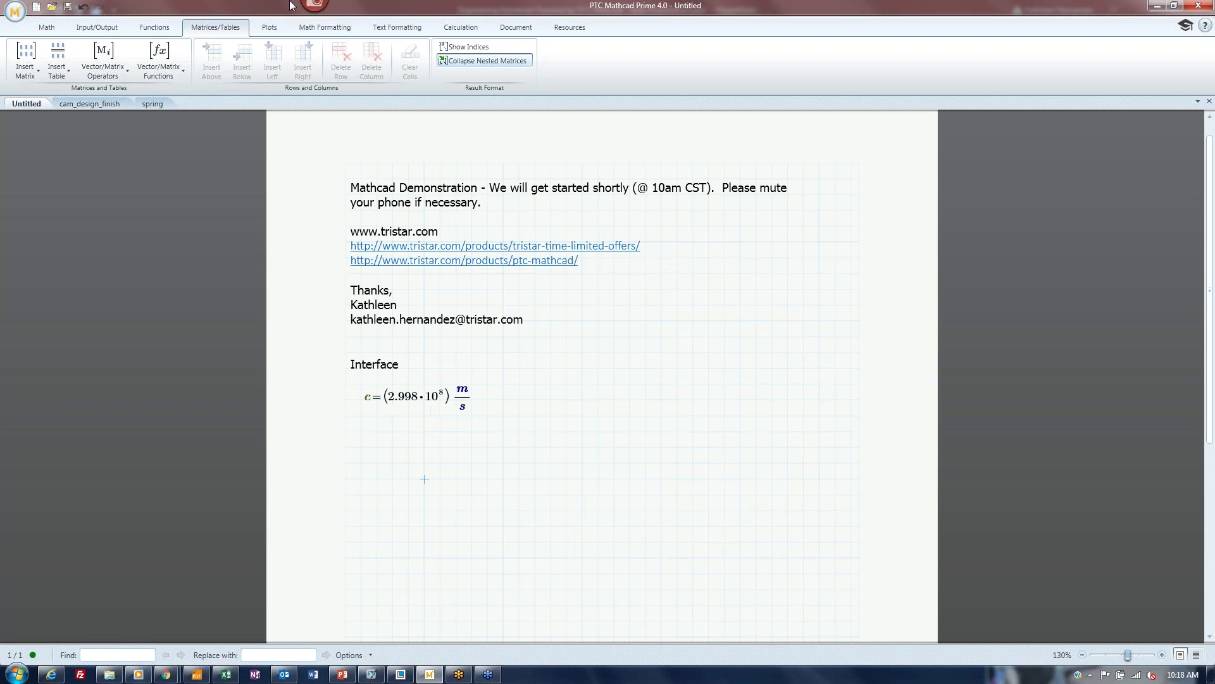
pyautogui.click(267, 28)
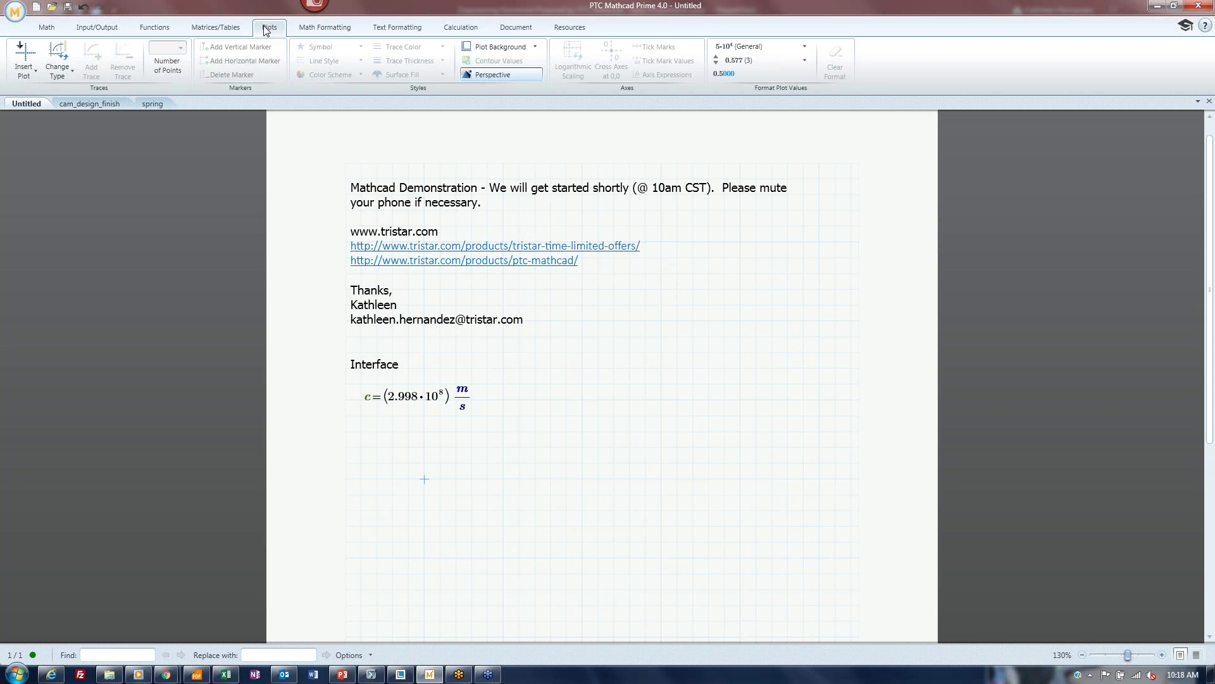
pyautogui.click(26, 75)
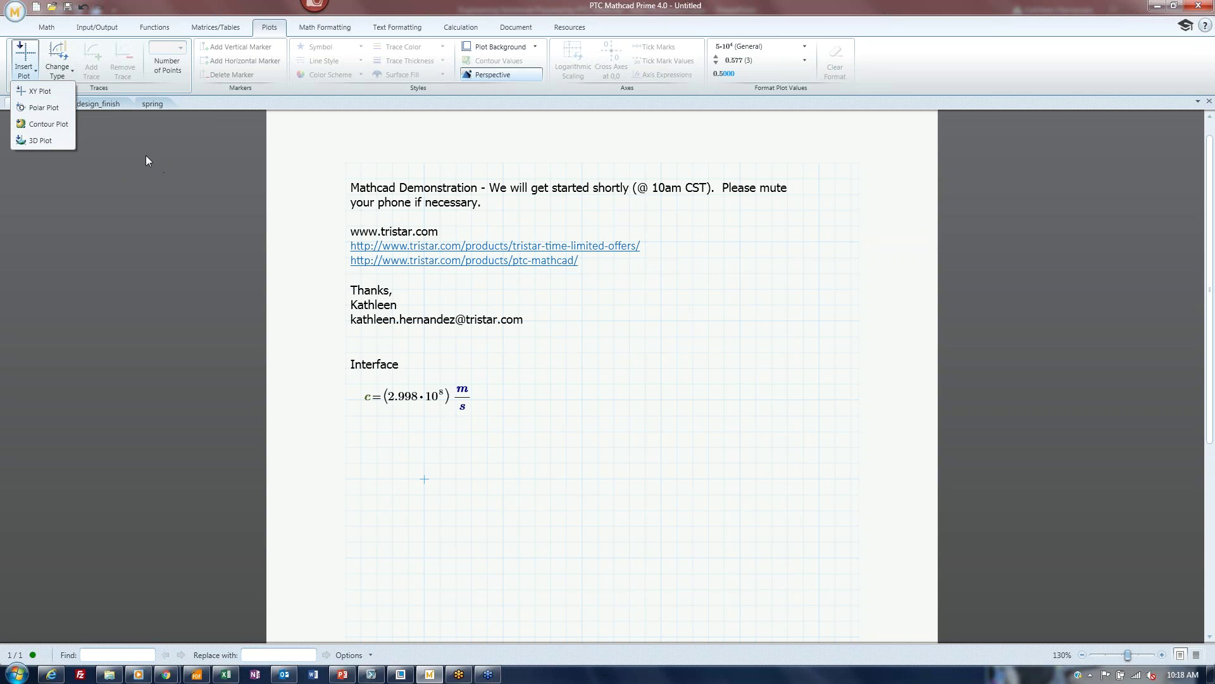
pyautogui.click(266, 30)
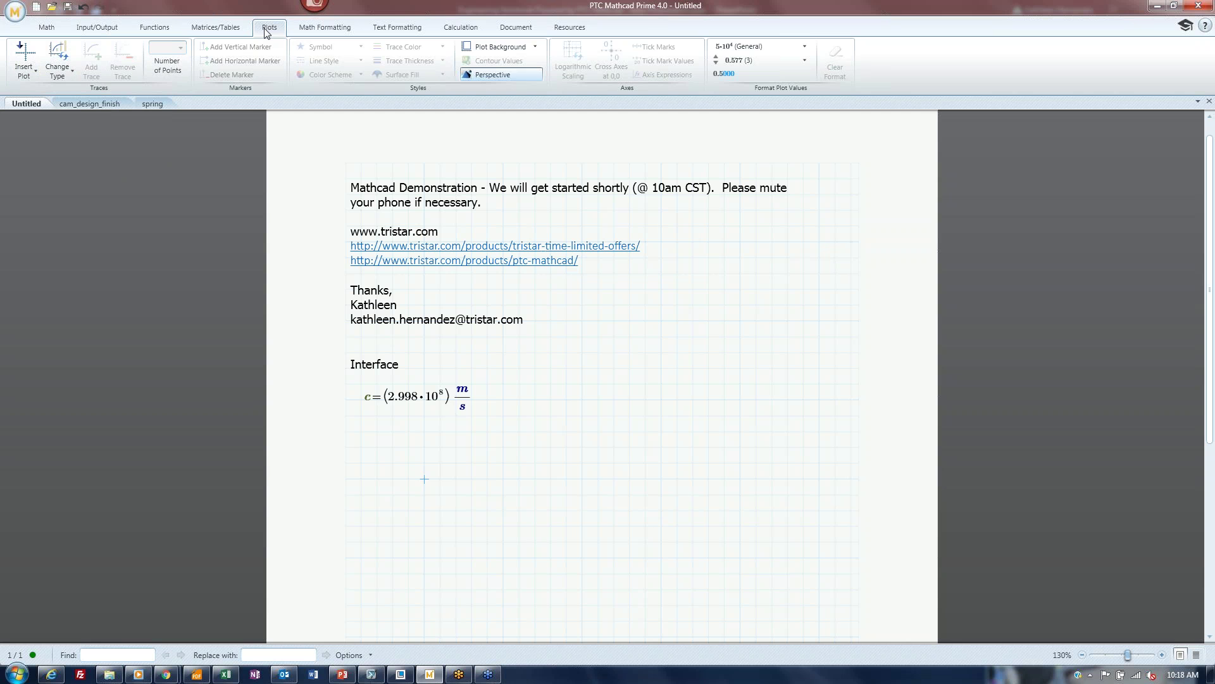
# Step: Compare the formatting options available for math regions and for text
pyautogui.click(312, 28)
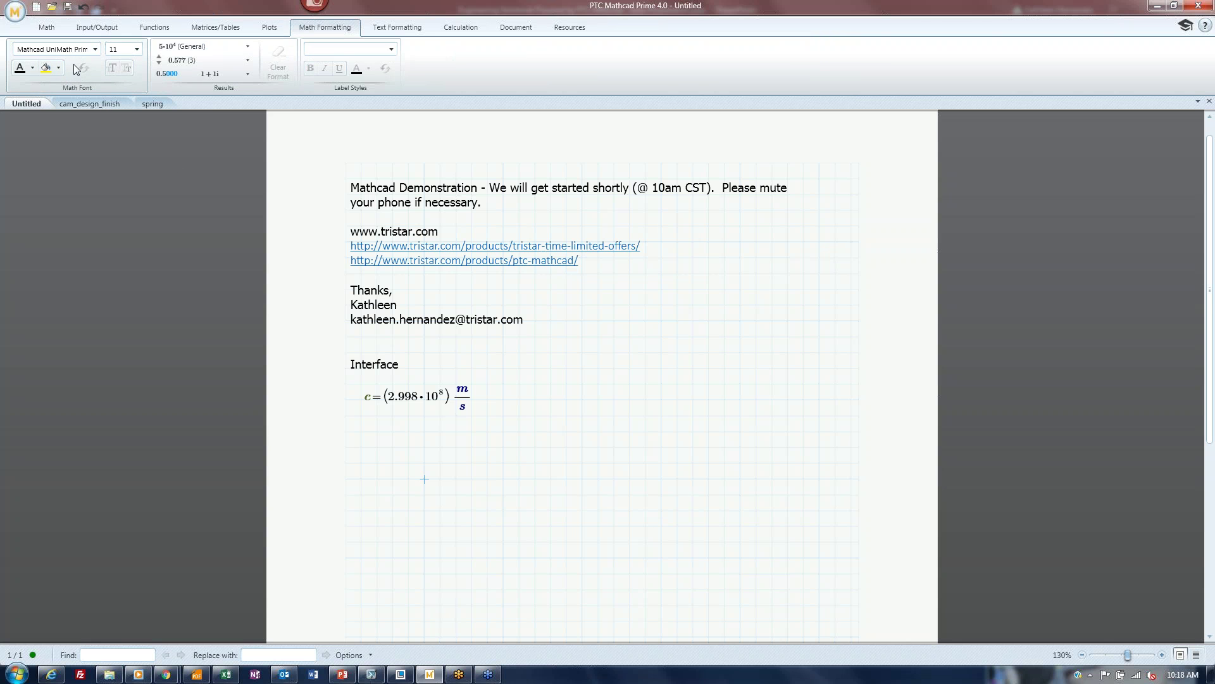
pyautogui.click(387, 31)
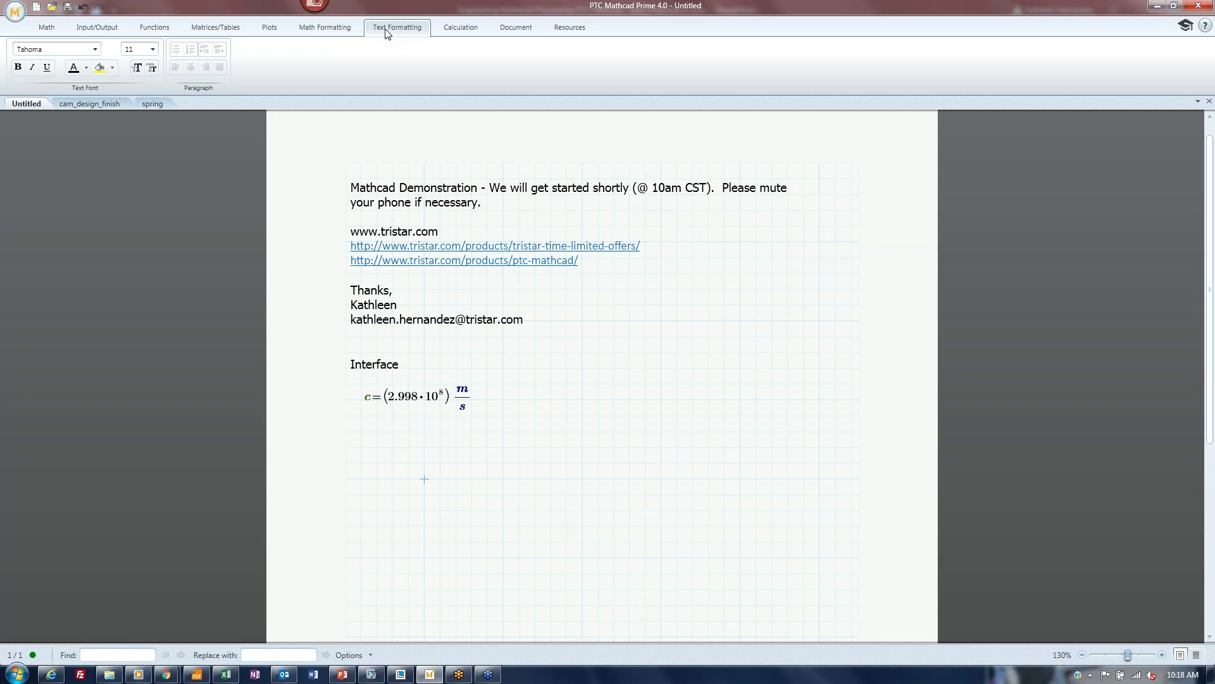
pyautogui.click(319, 28)
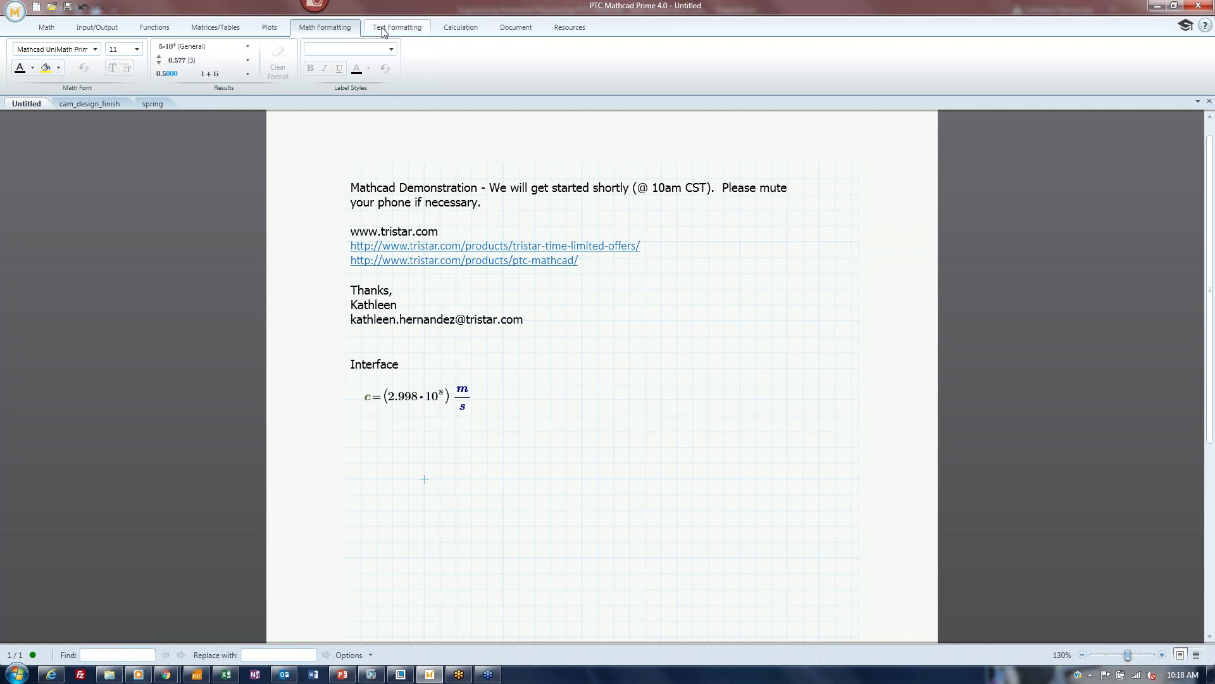
# Step: Review the math and text formatting options, then the worksheet calculation controls, error tracing and calculation settings
pyautogui.click(384, 30)
pyautogui.click(313, 29)
pyautogui.click(398, 29)
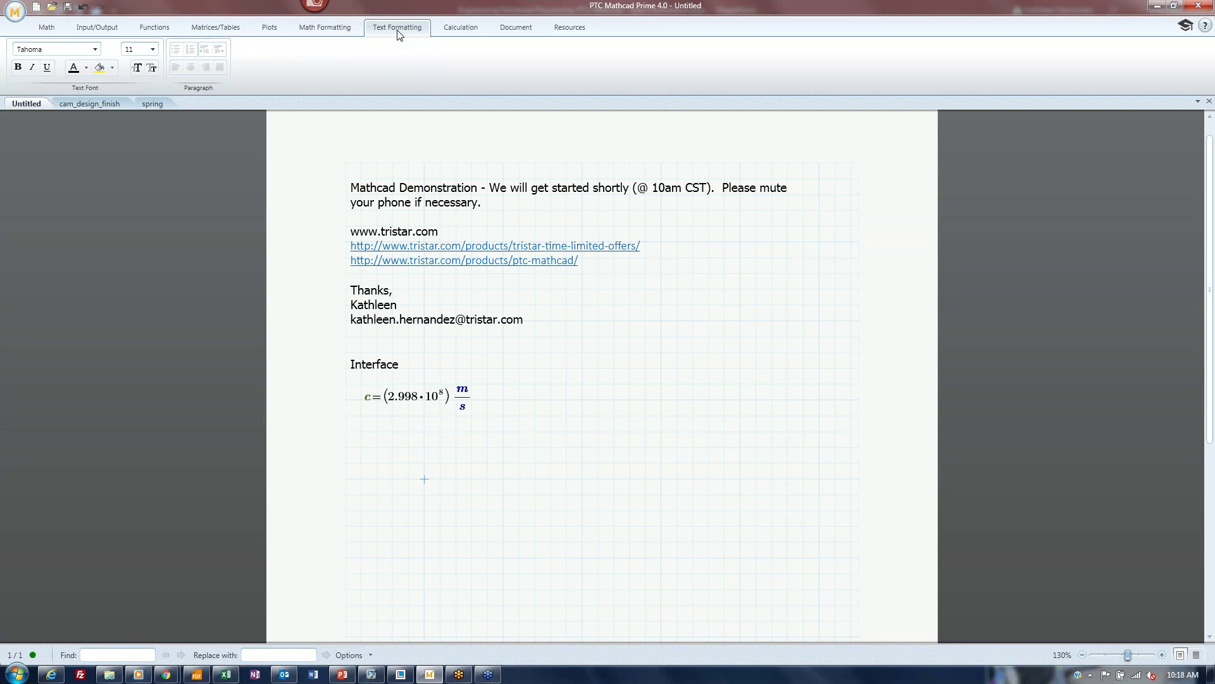
pyautogui.click(467, 30)
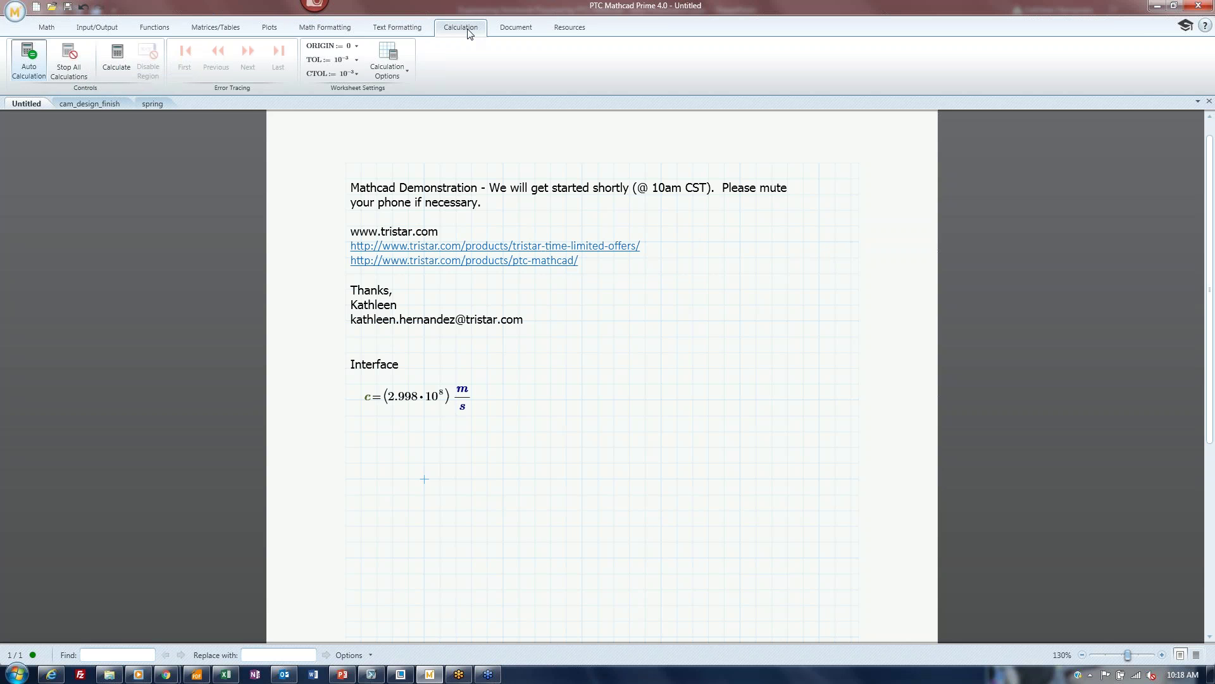
pyautogui.scroll(1, 468, 30)
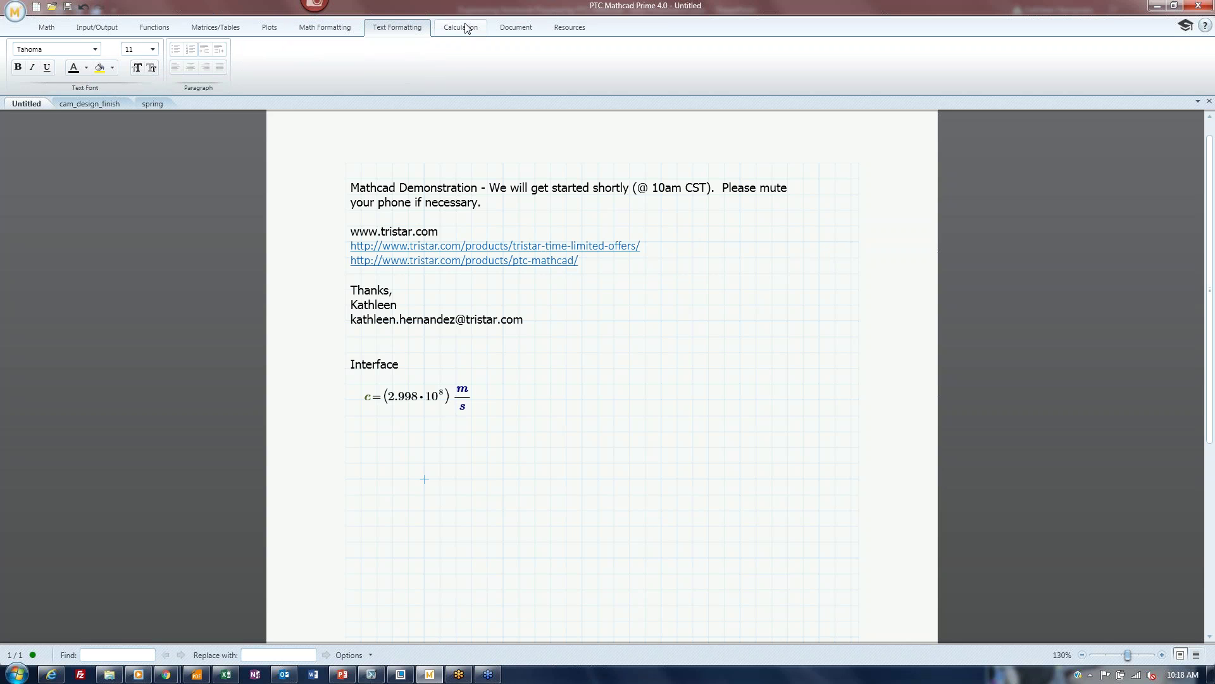
pyautogui.scroll(-1, 467, 30)
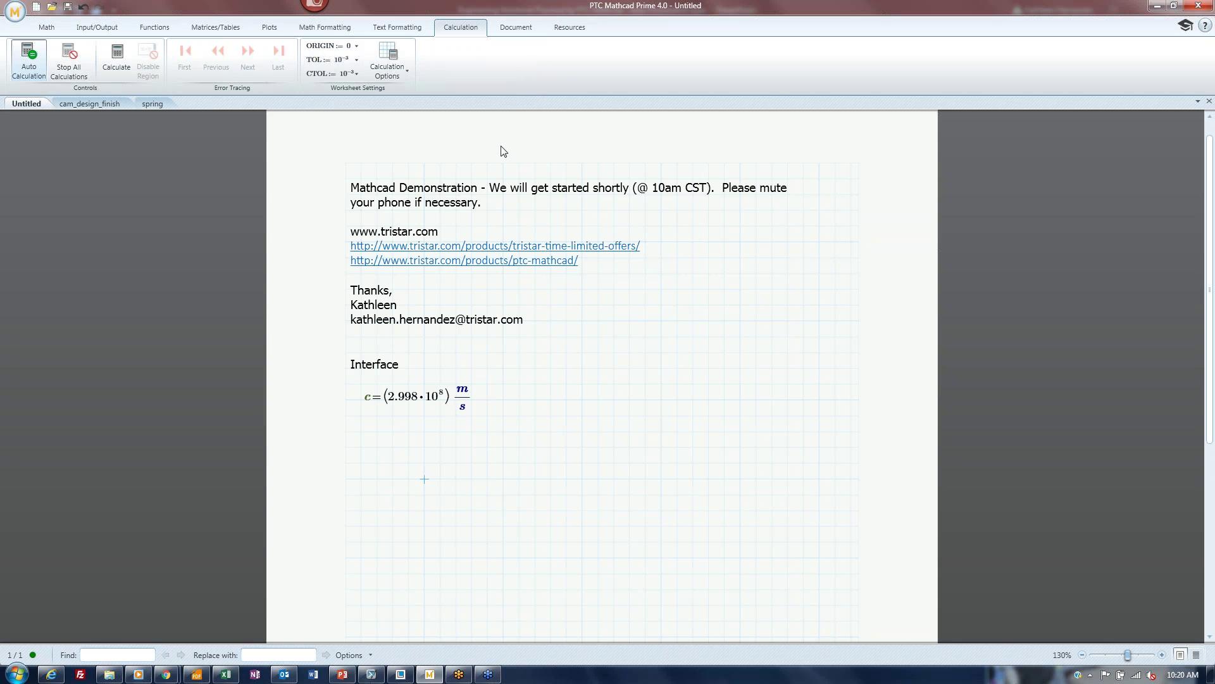
# Step: Reduce the worksheet zoom to 121% and place the cursor in the blank area below the c result
pyautogui.click(517, 28)
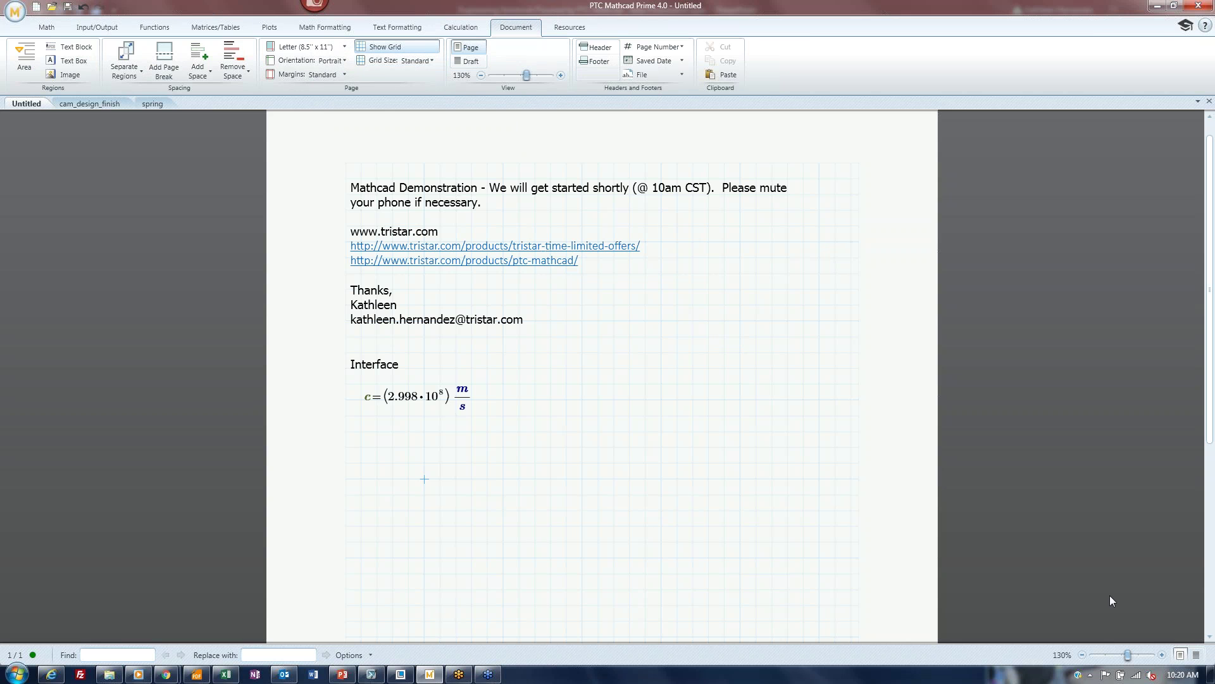
pyautogui.moveTo(1129, 656)
pyautogui.mouseDown()
pyautogui.moveTo(1107, 659)
pyautogui.moveTo(1127, 661)
pyautogui.mouseUp()
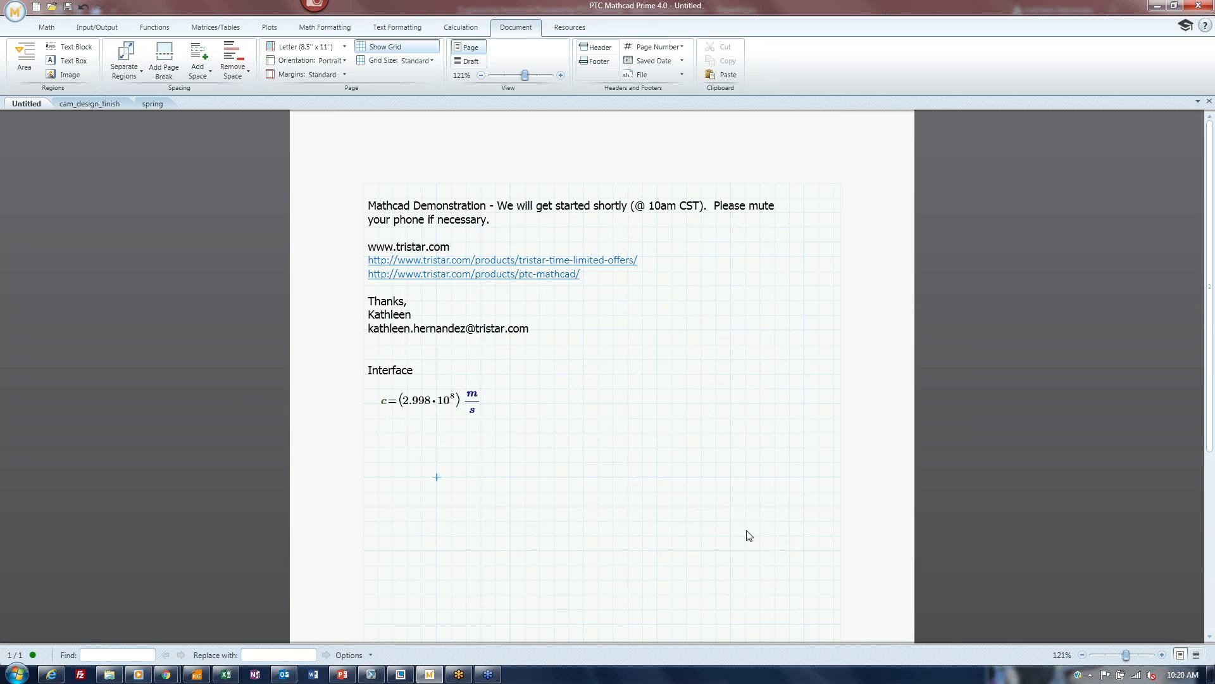
pyautogui.click(407, 448)
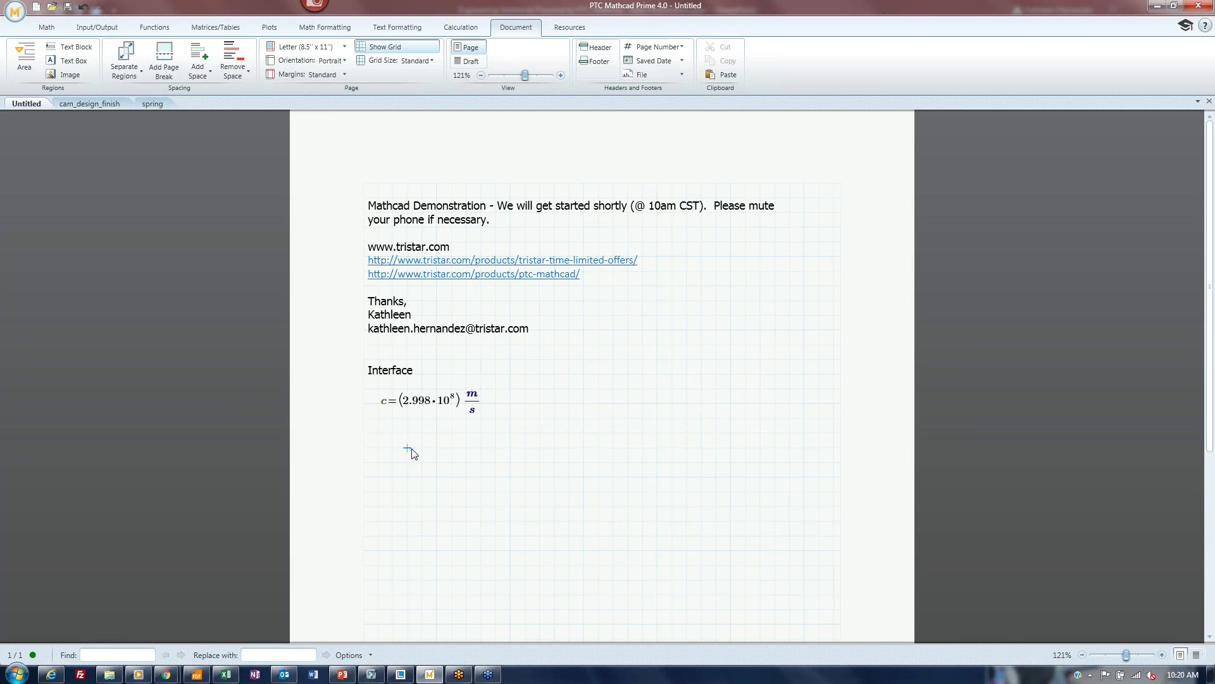
# Step: Compare the worksheet's draft view with its page view, including the area beyond the page margin, and return to page view
pyautogui.click(466, 62)
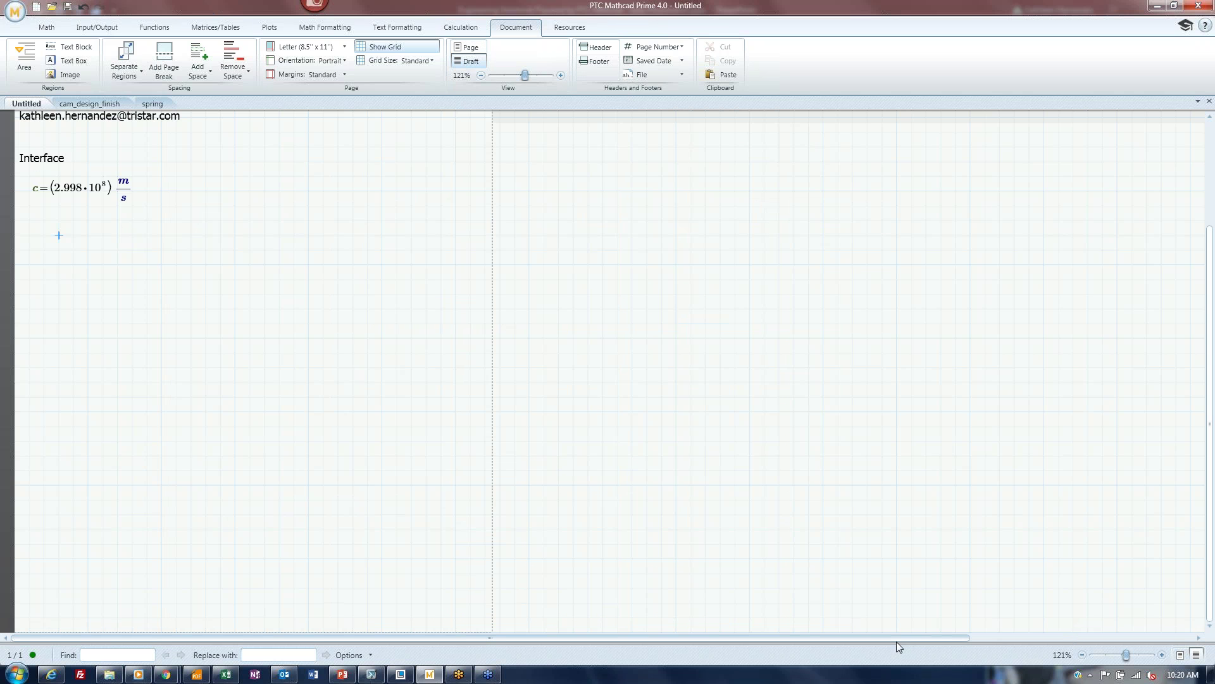
pyautogui.scroll(3, 370, 471)
pyautogui.scroll(1, 378, 483)
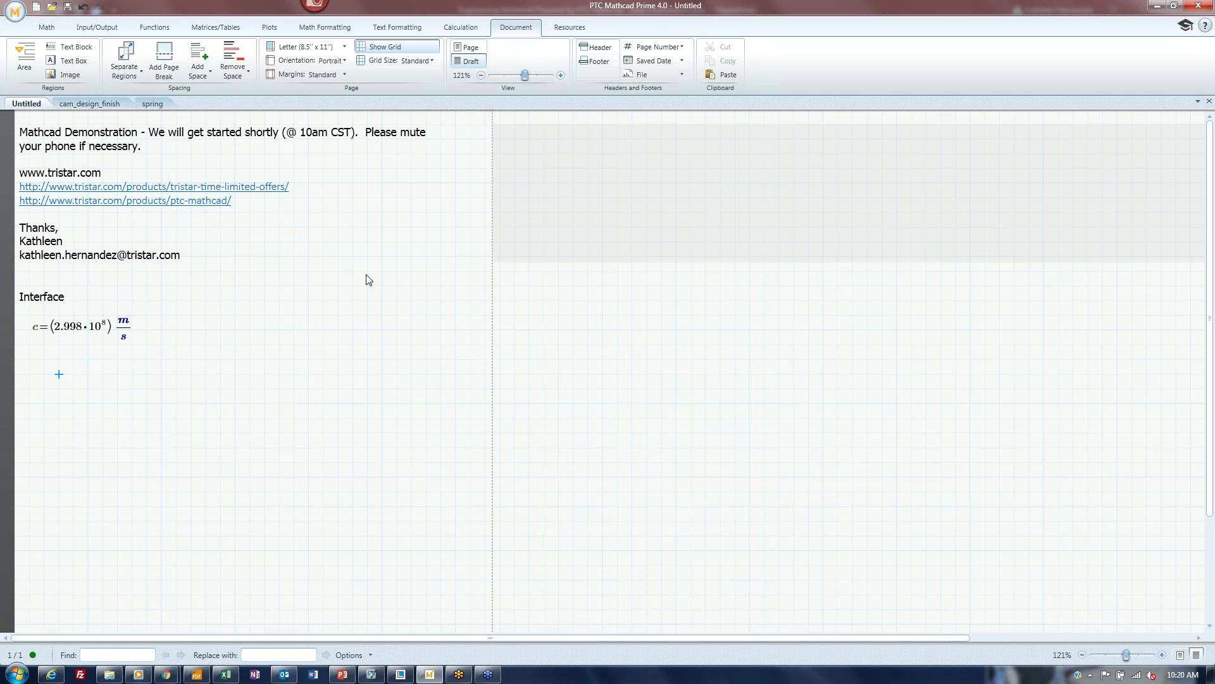
pyautogui.click(467, 203)
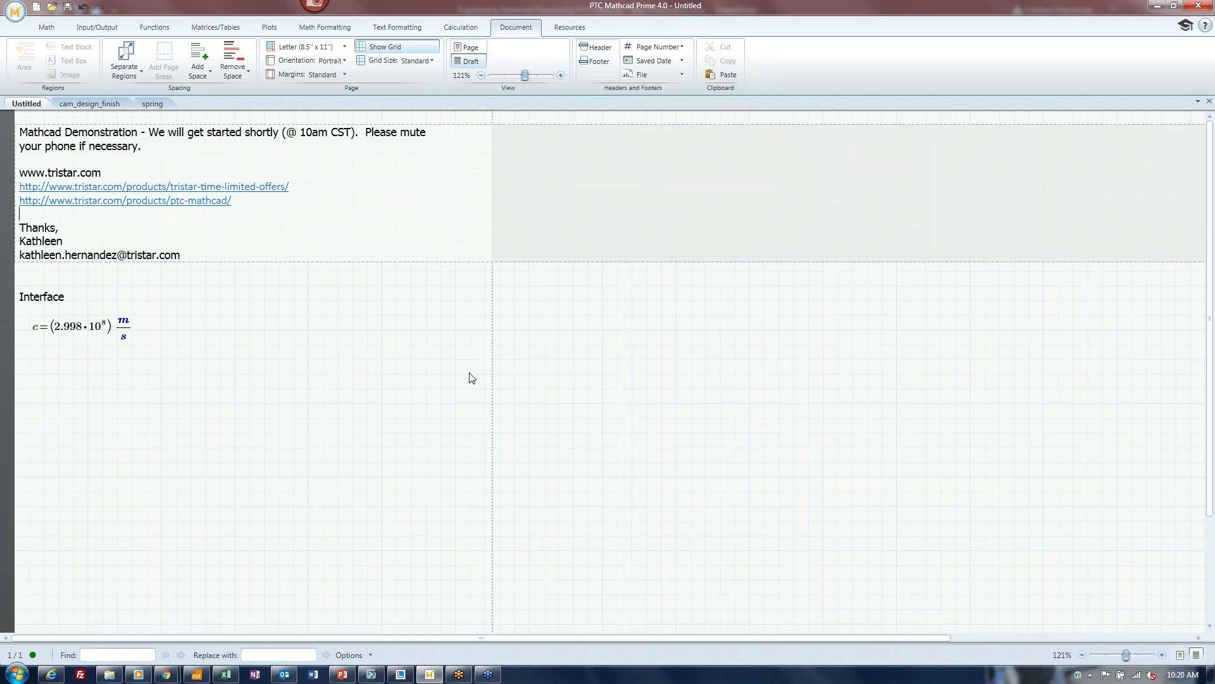
pyautogui.click(472, 48)
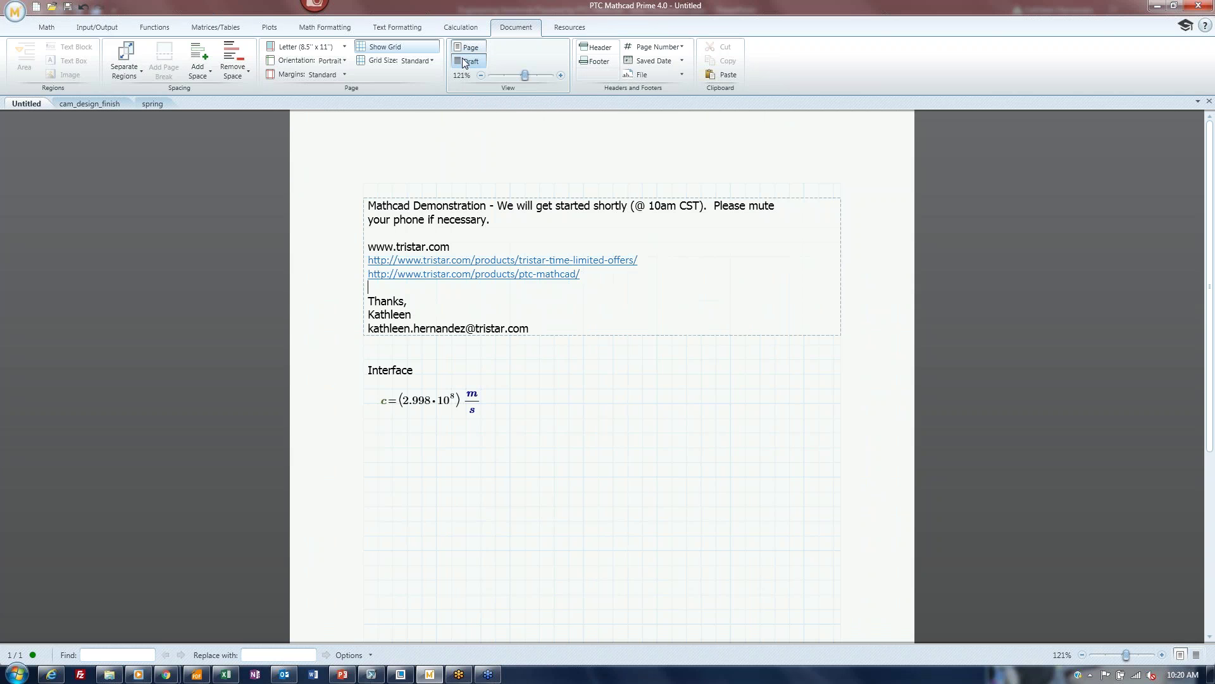
pyautogui.click(466, 62)
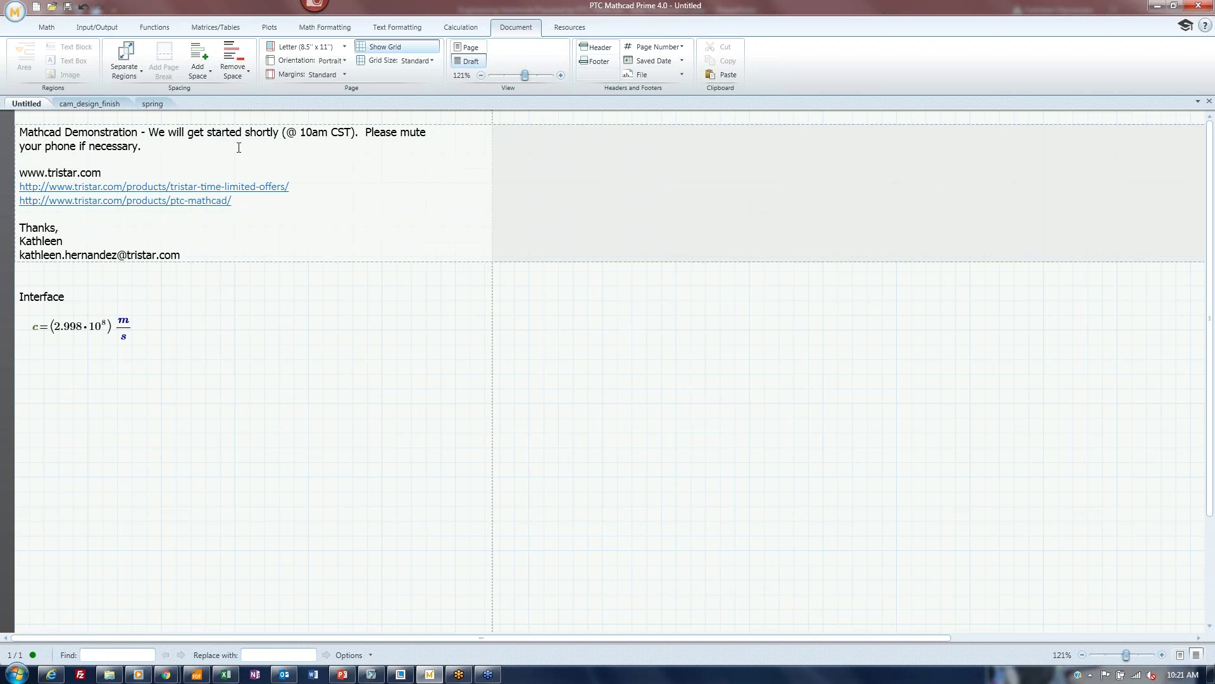
pyautogui.click(706, 329)
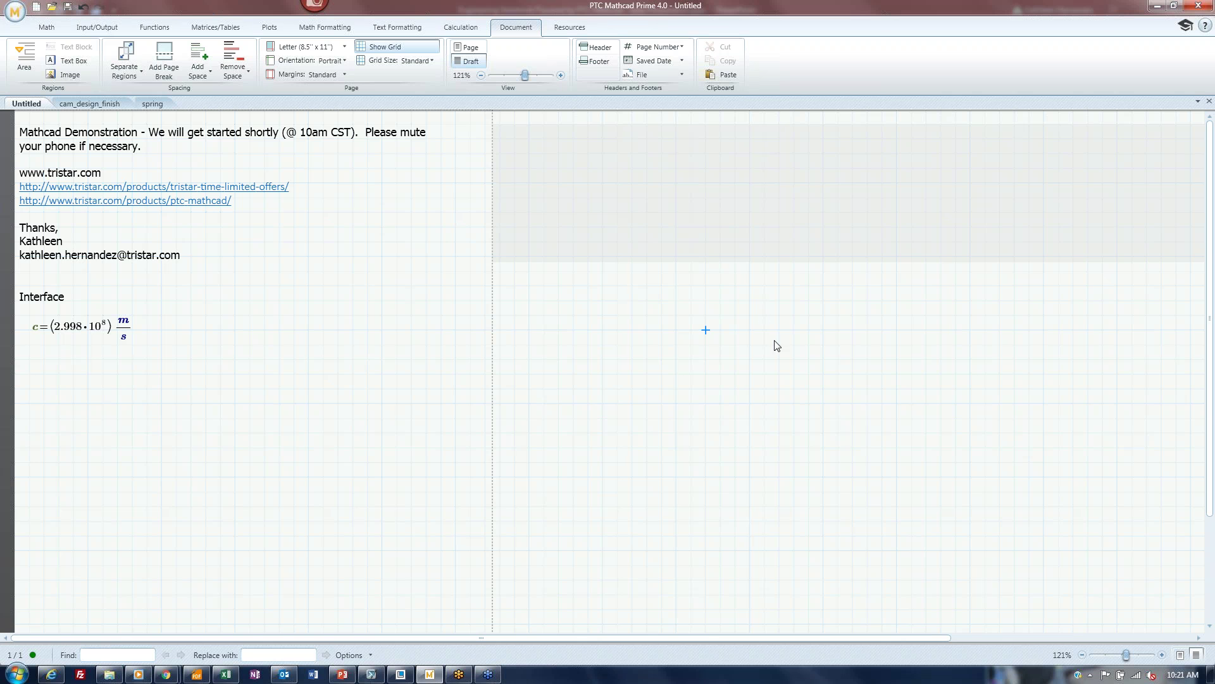
pyautogui.click(476, 47)
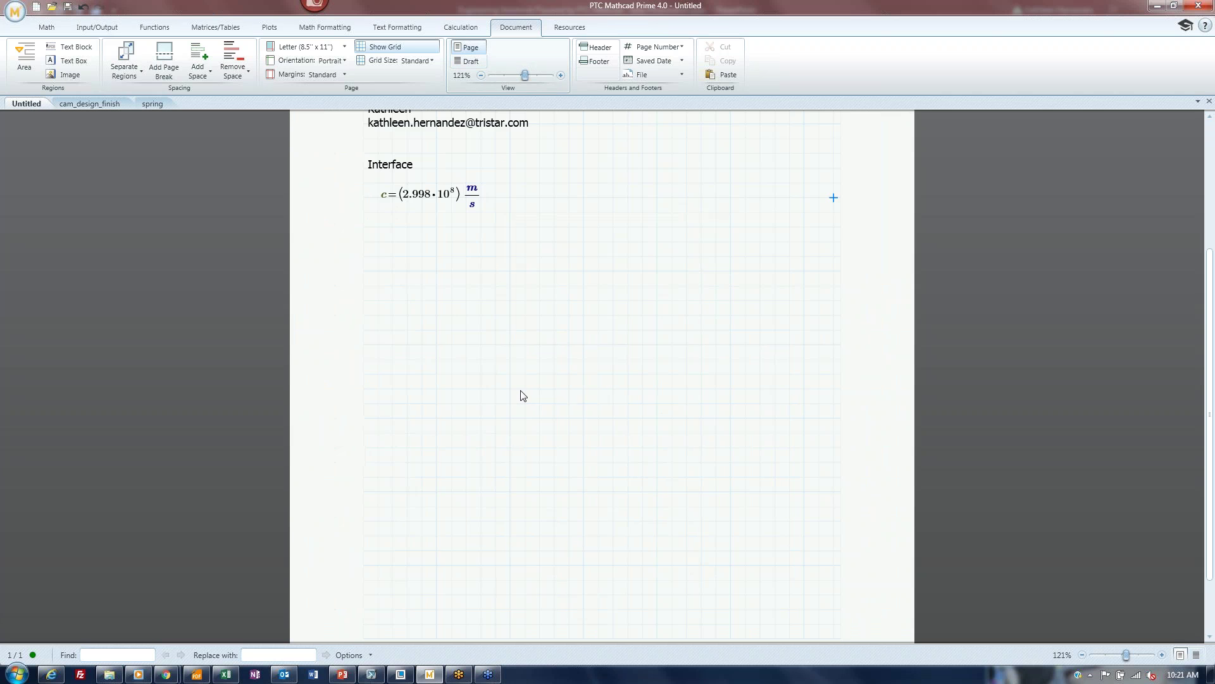
pyautogui.scroll(3, 544, 408)
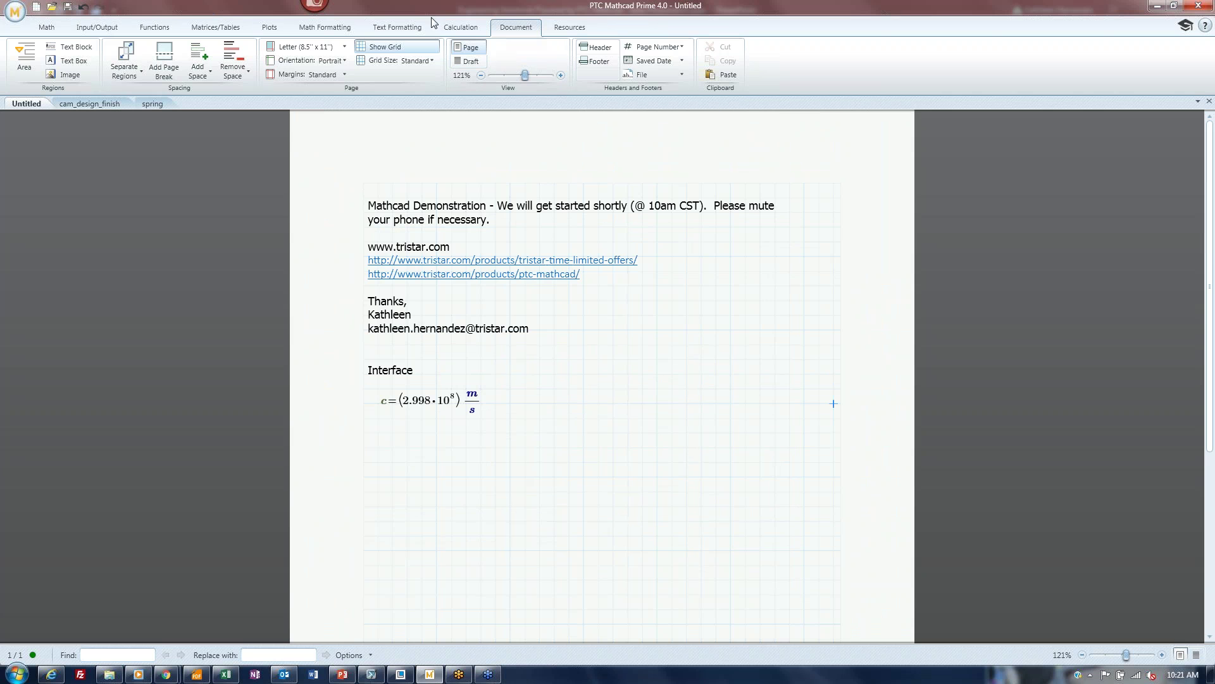
# Step: Hide and reshow the worksheet grid, then try the Fine grid size and restore Standard
pyautogui.click(384, 48)
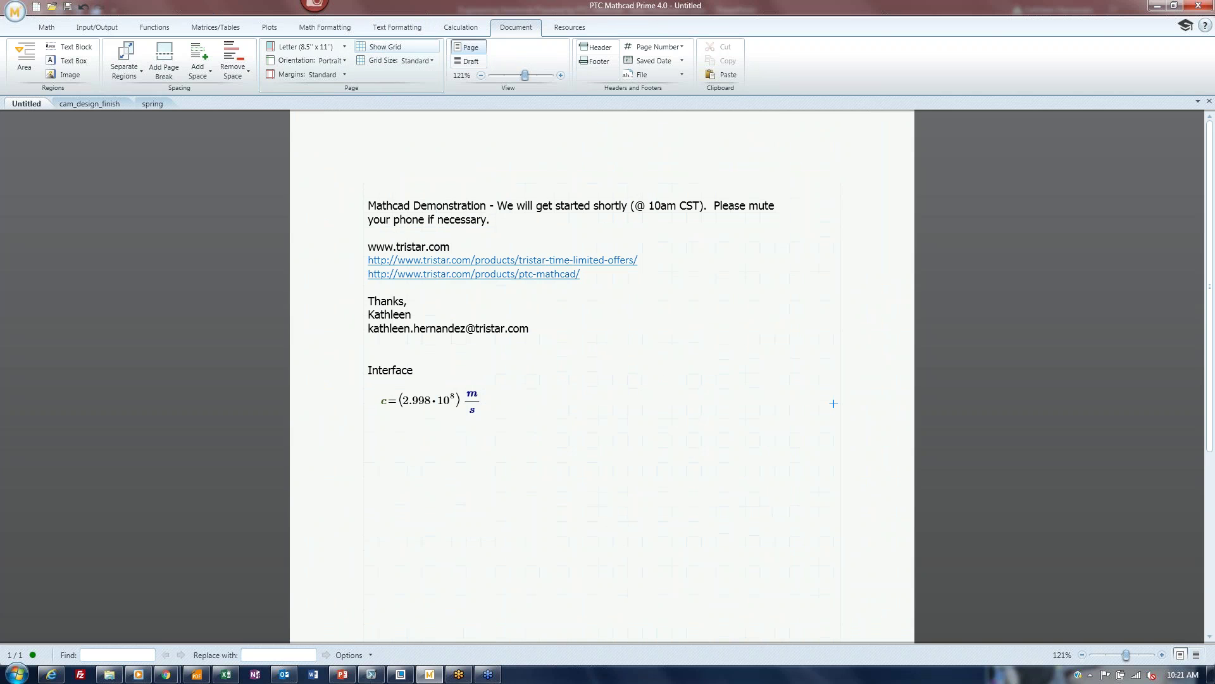
pyautogui.click(384, 47)
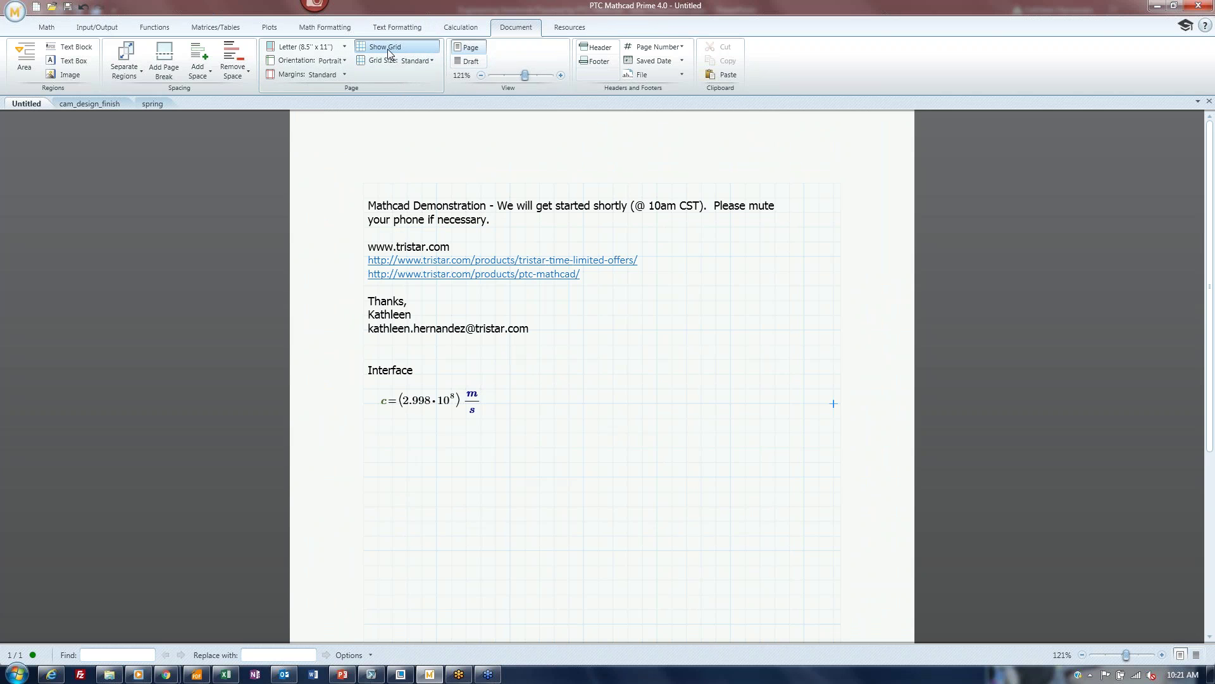
pyautogui.click(411, 62)
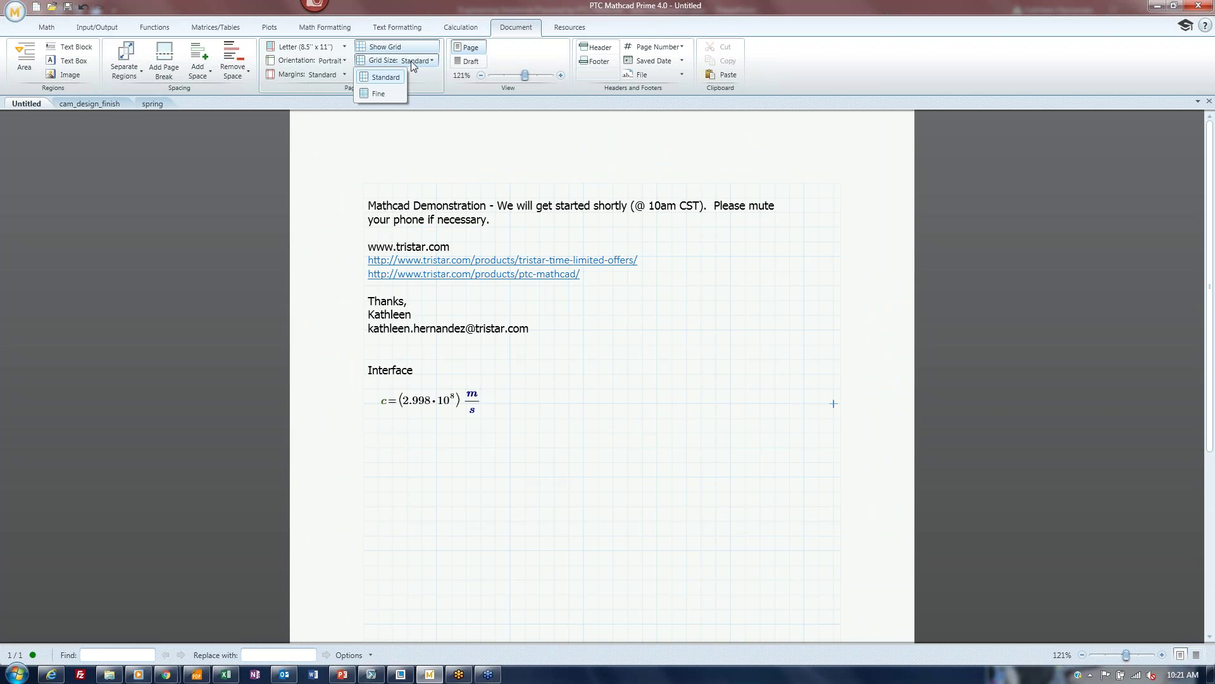
pyautogui.click(380, 93)
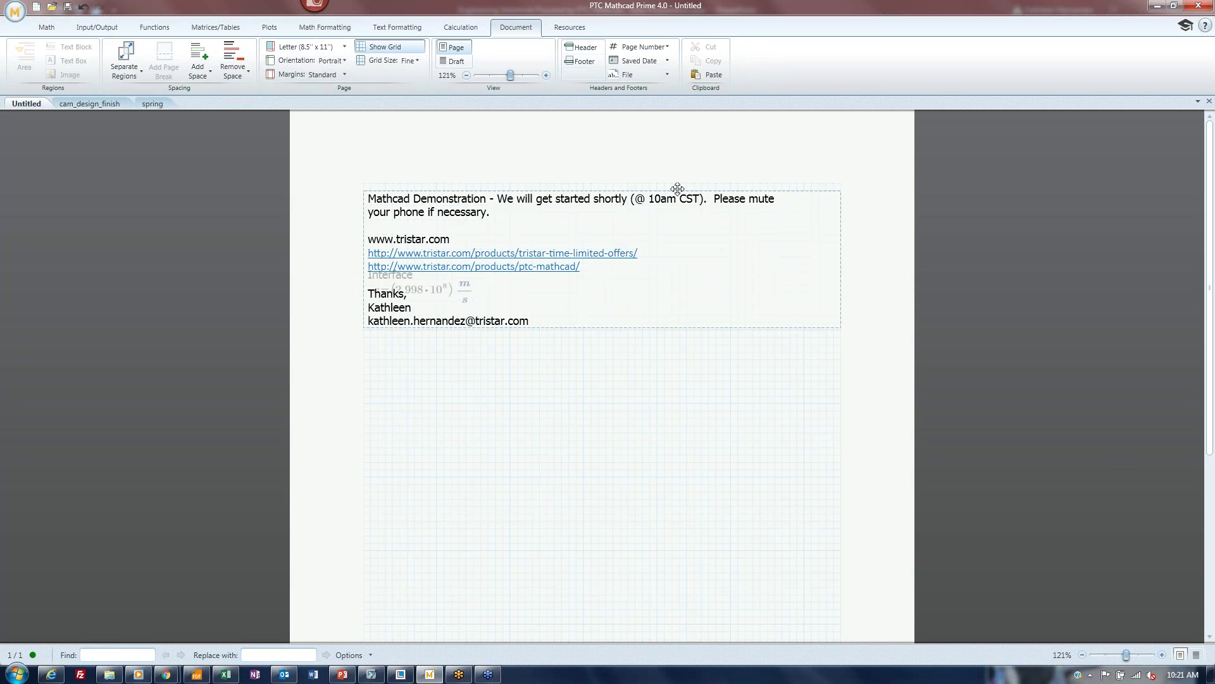
pyautogui.click(397, 62)
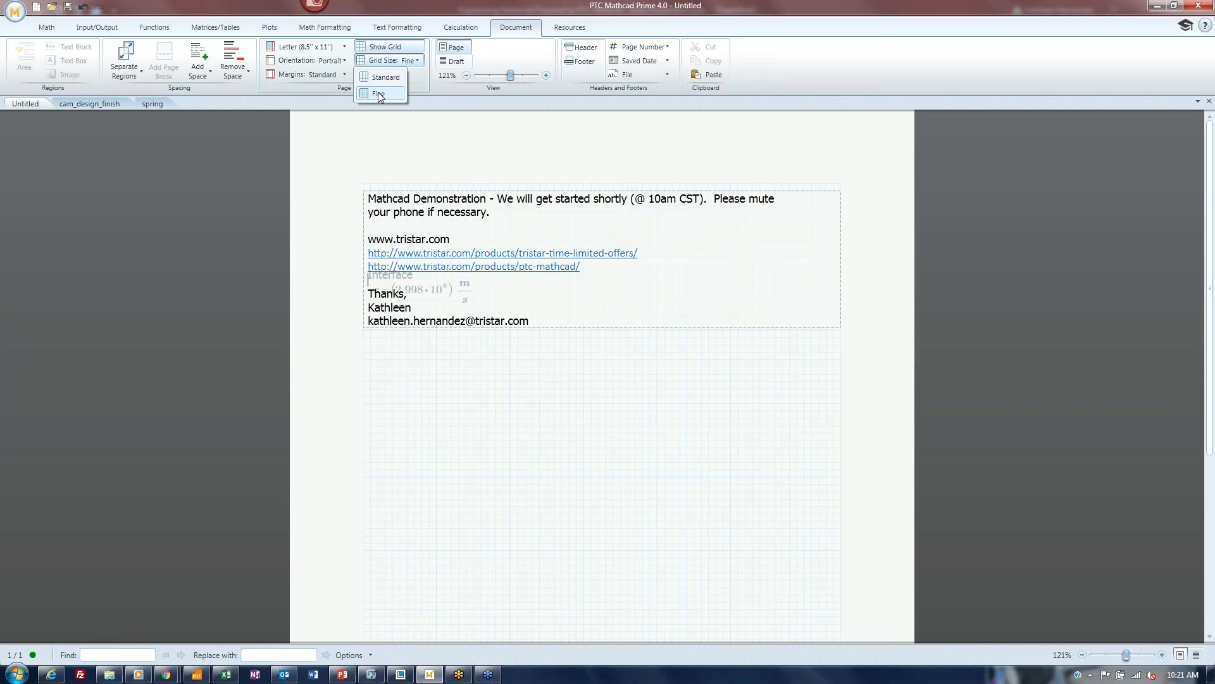
pyautogui.click(384, 77)
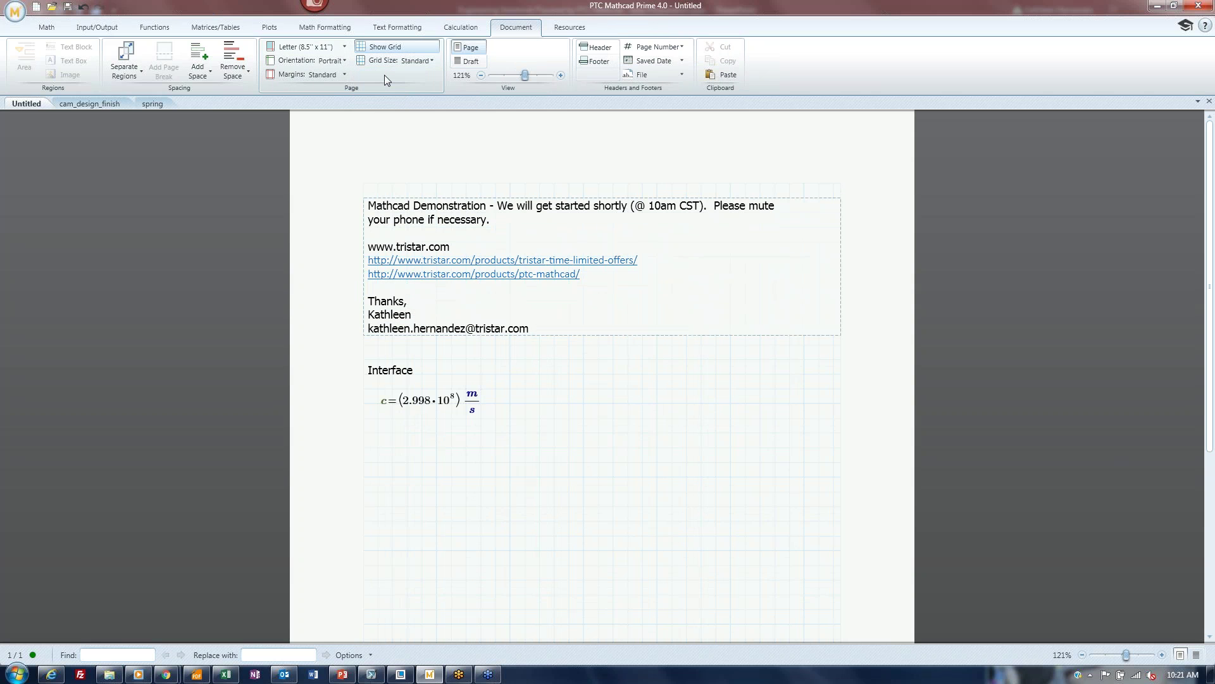
# Step: Switch the grid size to Fine once more and set it back to Standard
pyautogui.click(415, 62)
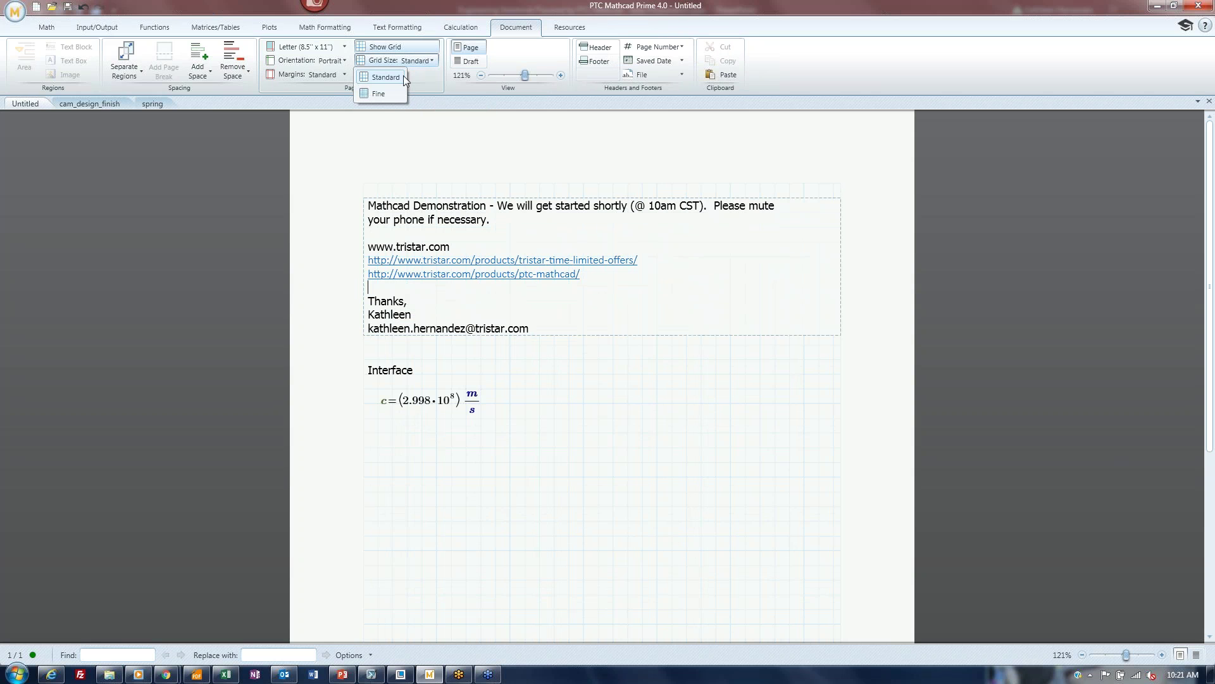
pyautogui.click(380, 93)
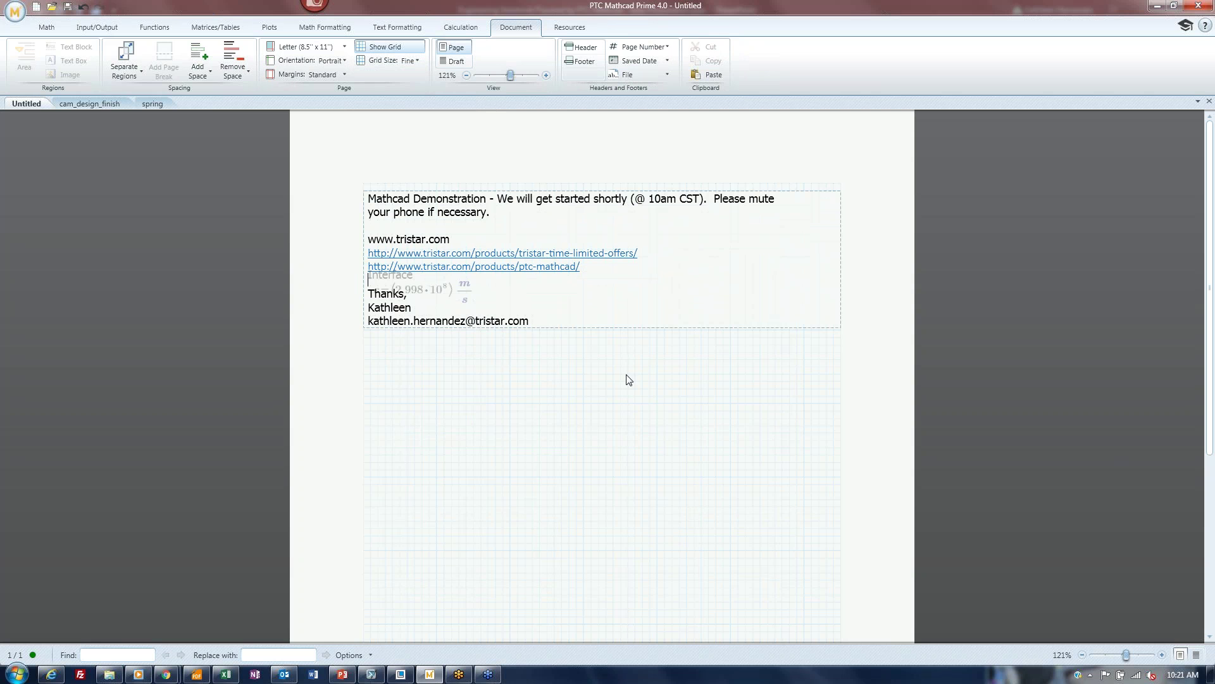
pyautogui.click(406, 60)
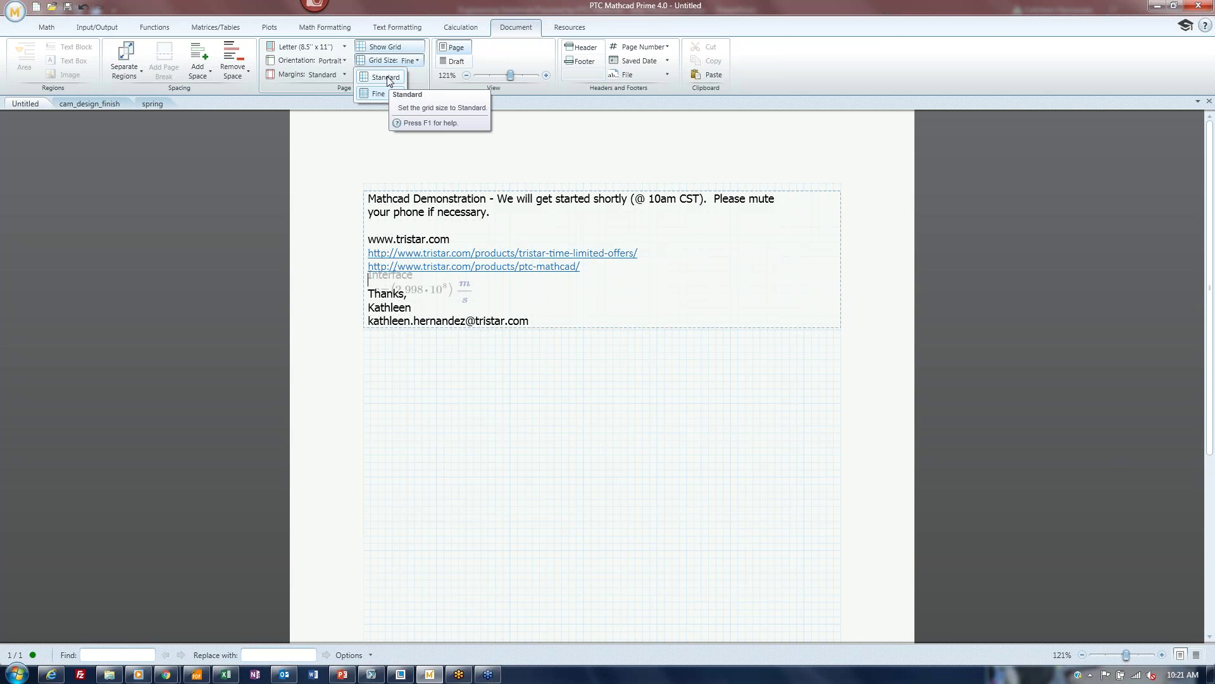
pyautogui.click(386, 77)
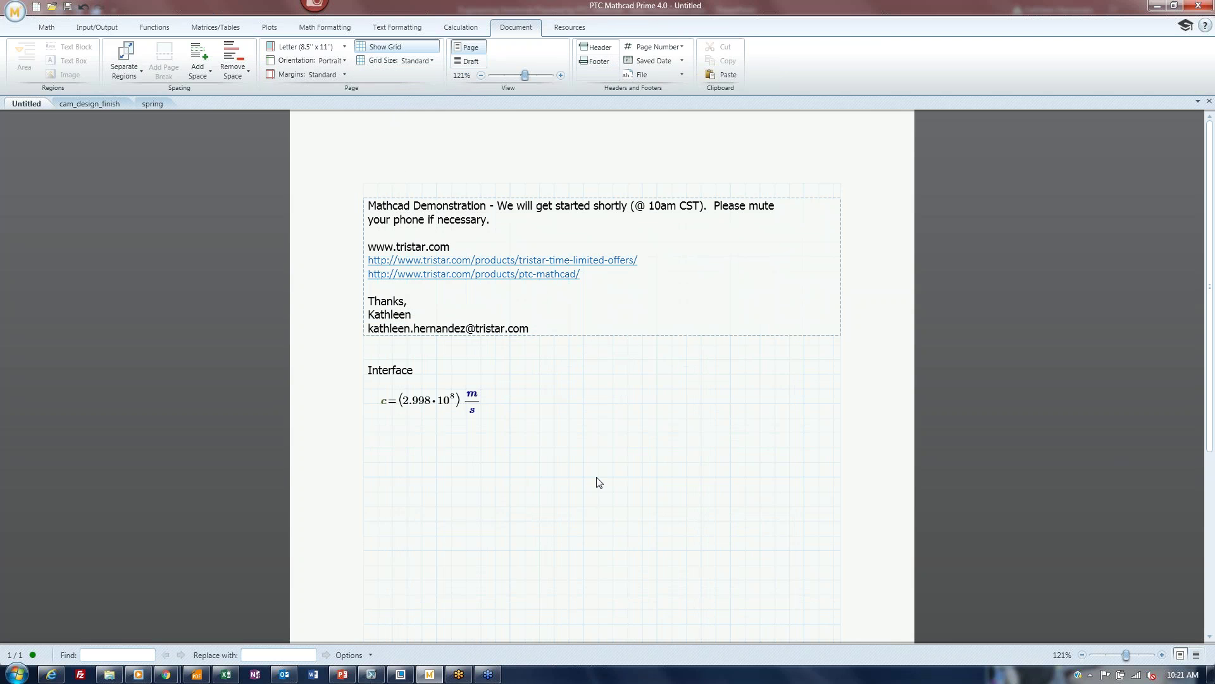
pyautogui.click(410, 61)
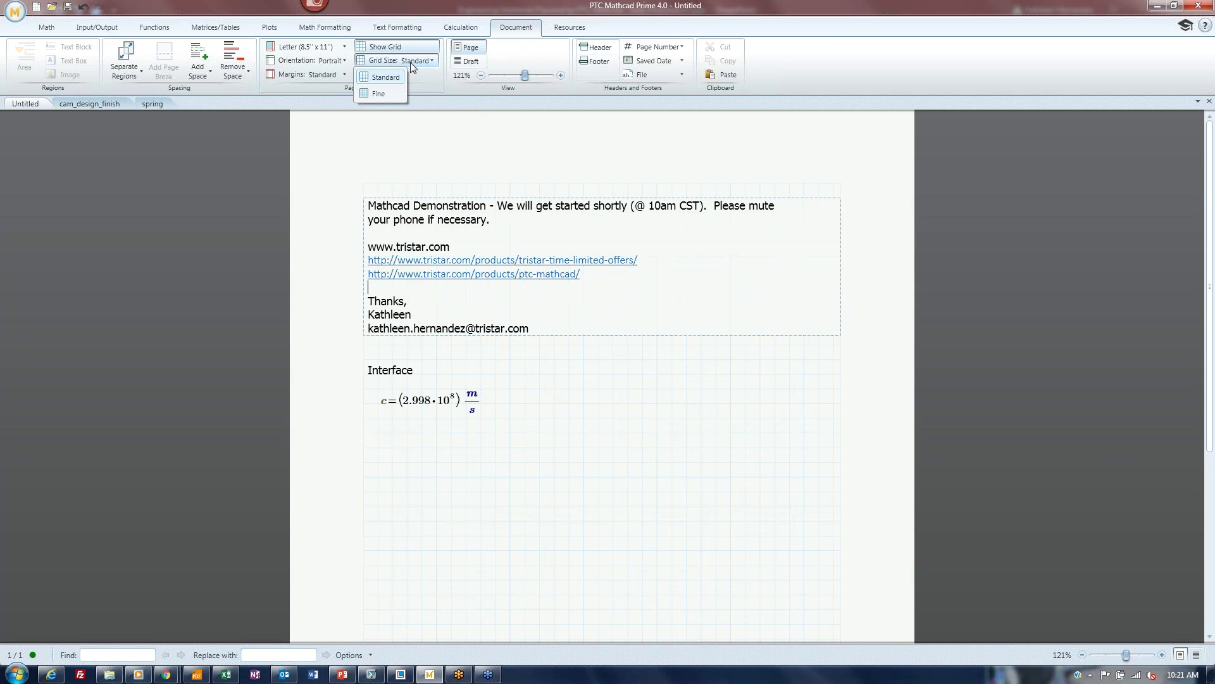
pyautogui.click(695, 487)
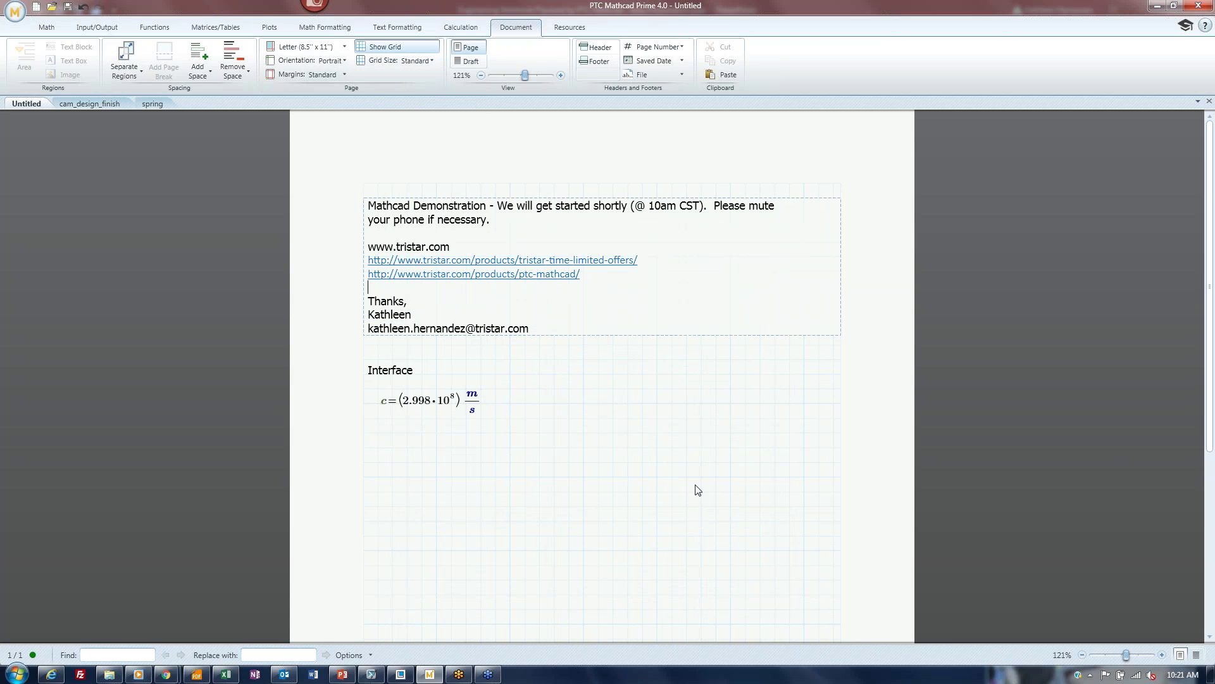
# Step: Insert a page number in the "Page #" format in the header, move it to the header's right end, and finish header editing
pyautogui.click(596, 47)
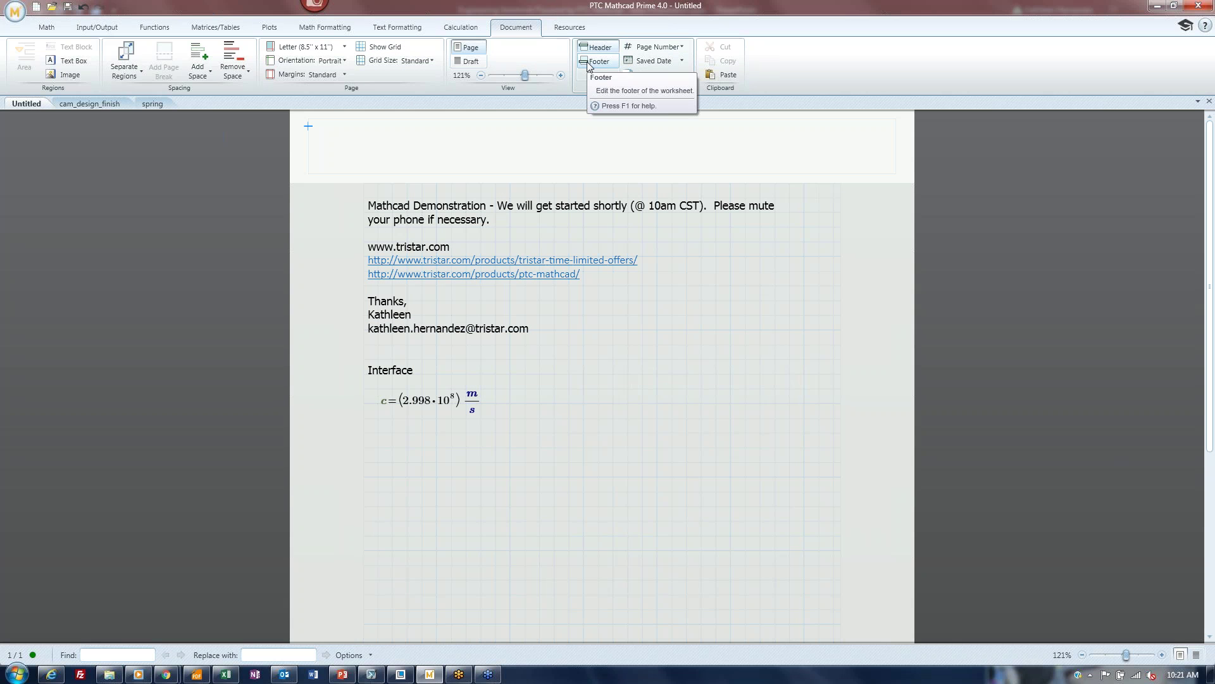
pyautogui.click(682, 47)
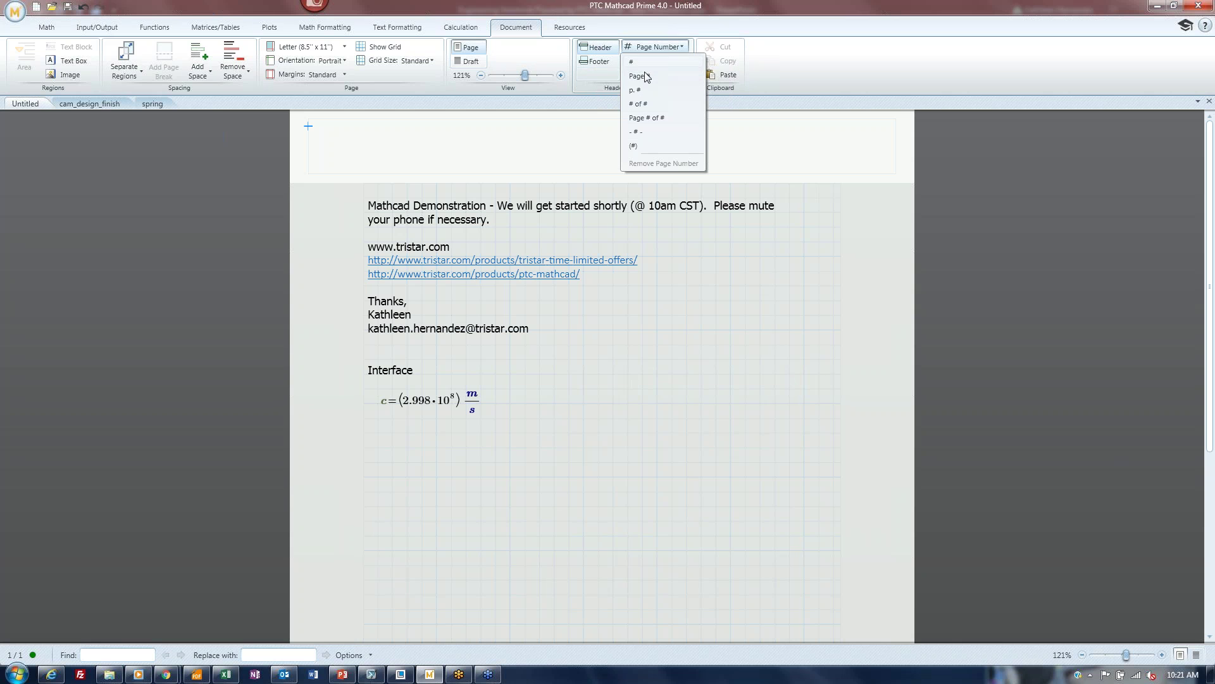
pyautogui.click(647, 76)
pyautogui.click(326, 122)
pyautogui.moveTo(326, 122); pyautogui.dragTo(912, 135)
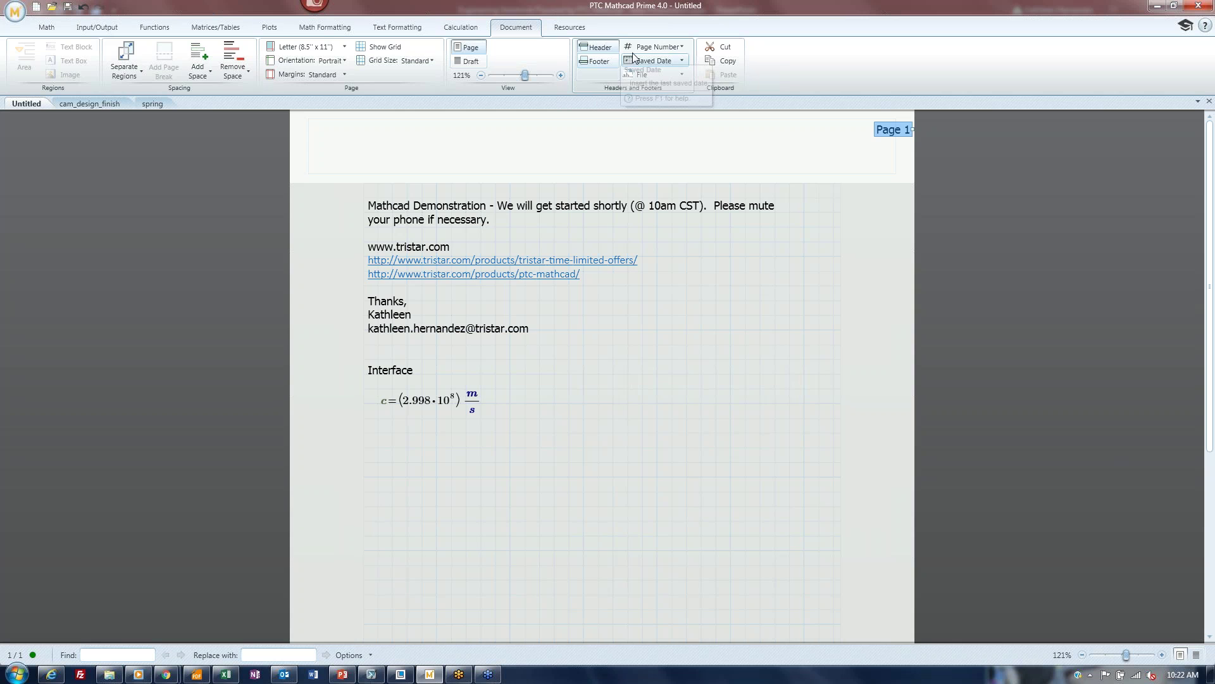
pyautogui.click(601, 48)
pyautogui.click(599, 47)
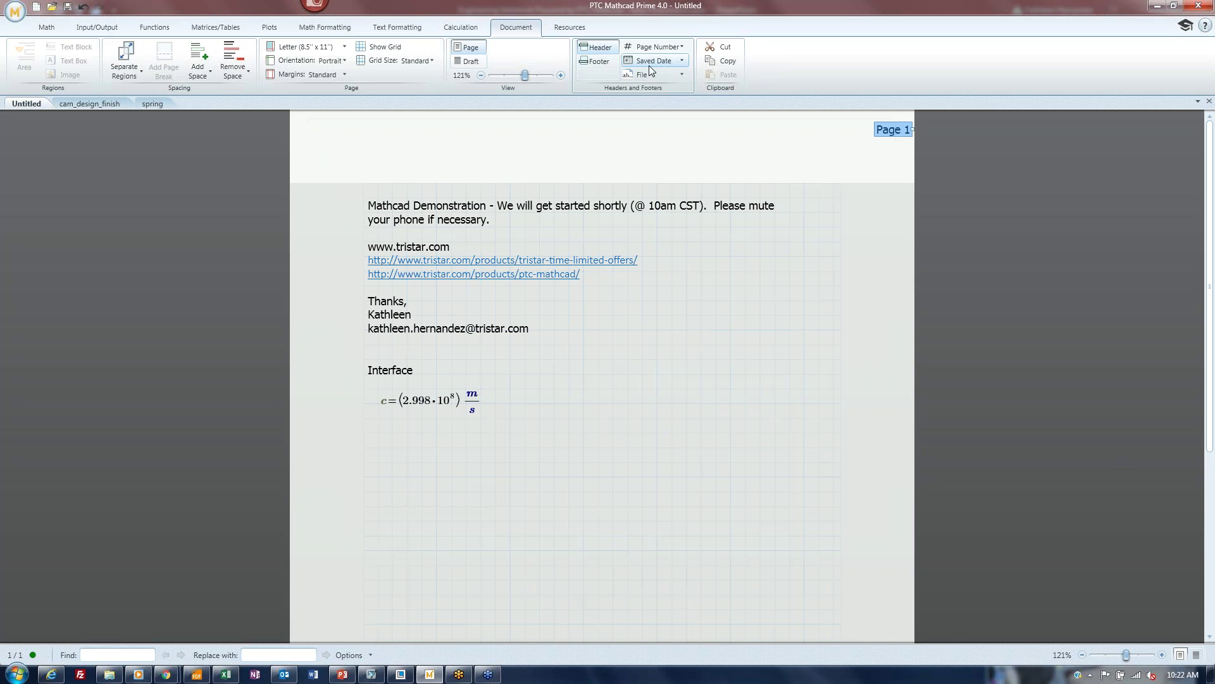
pyautogui.click(610, 43)
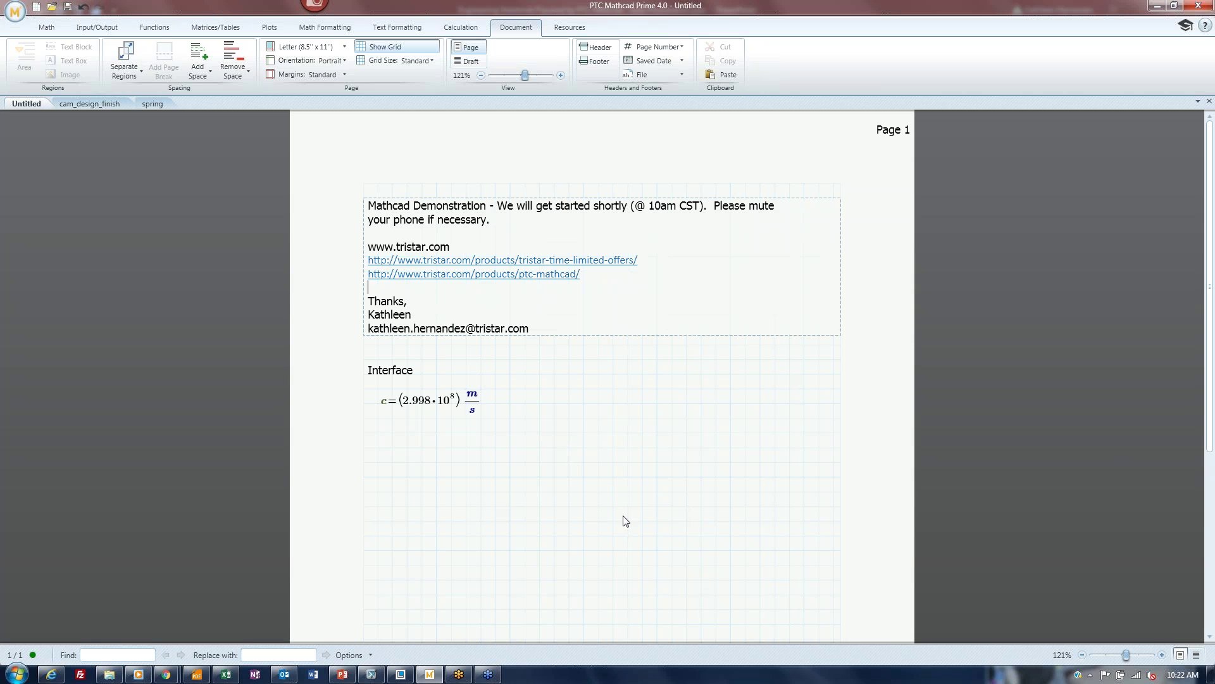
# Step: Review the file formats available for saving the worksheet, including Template, without saving
pyautogui.click(15, 11)
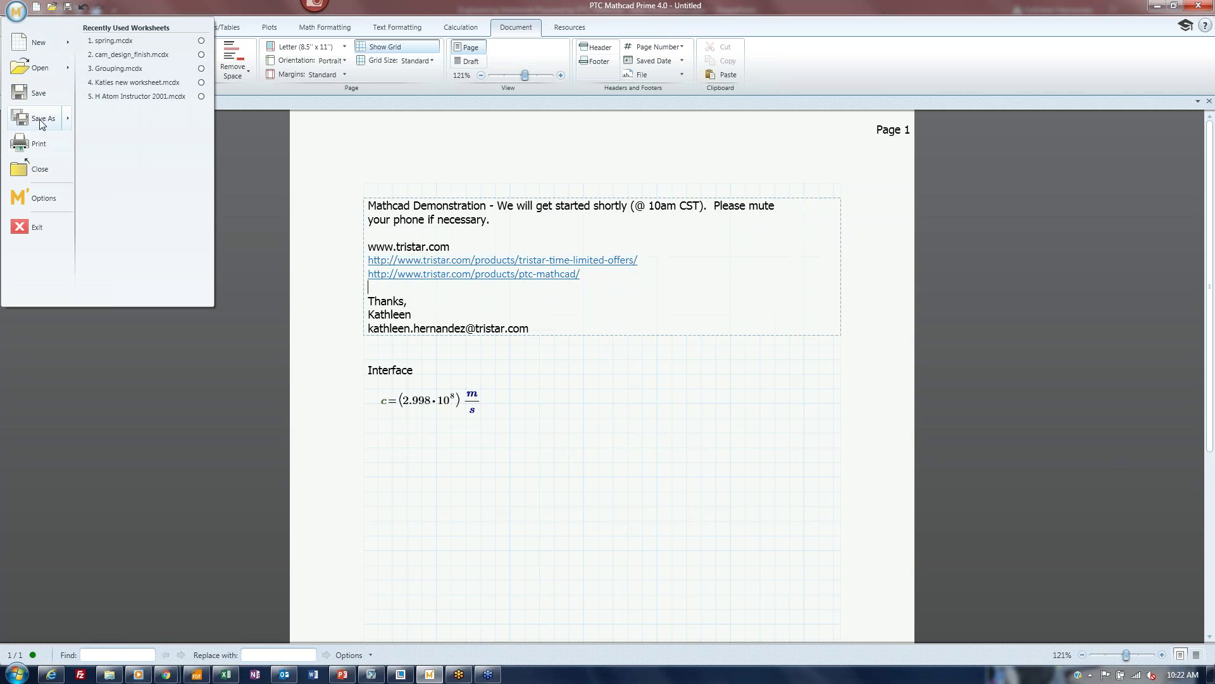
pyautogui.moveTo(39, 119)
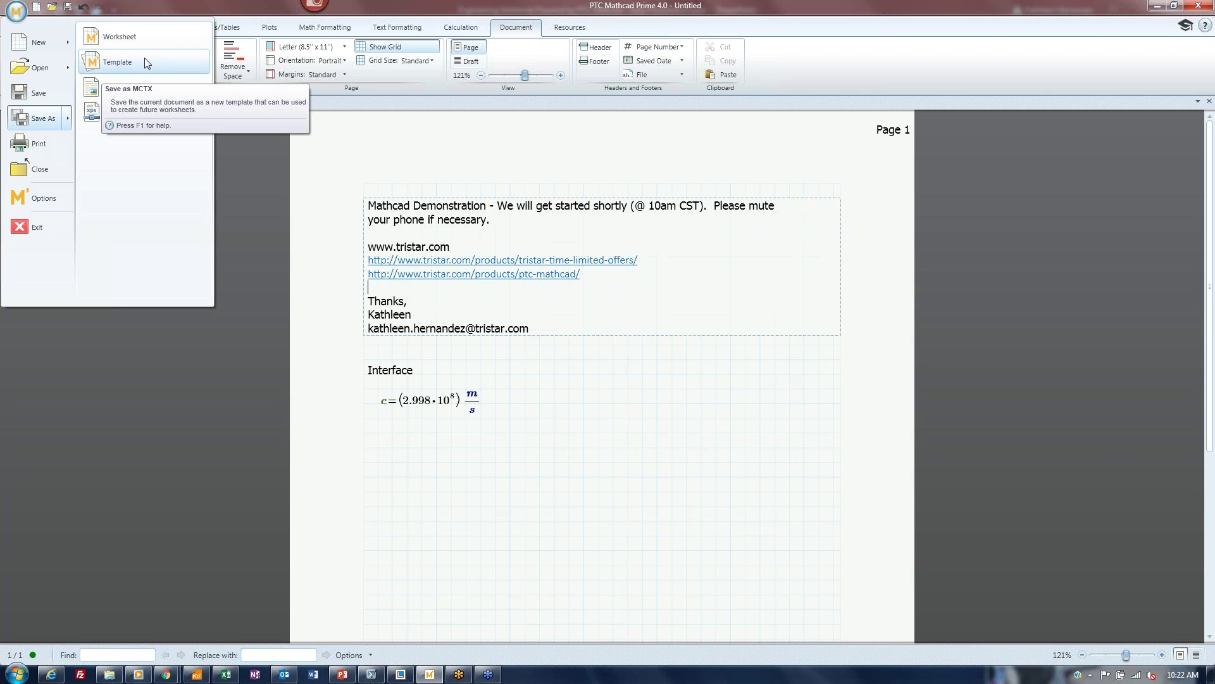
pyautogui.click(505, 465)
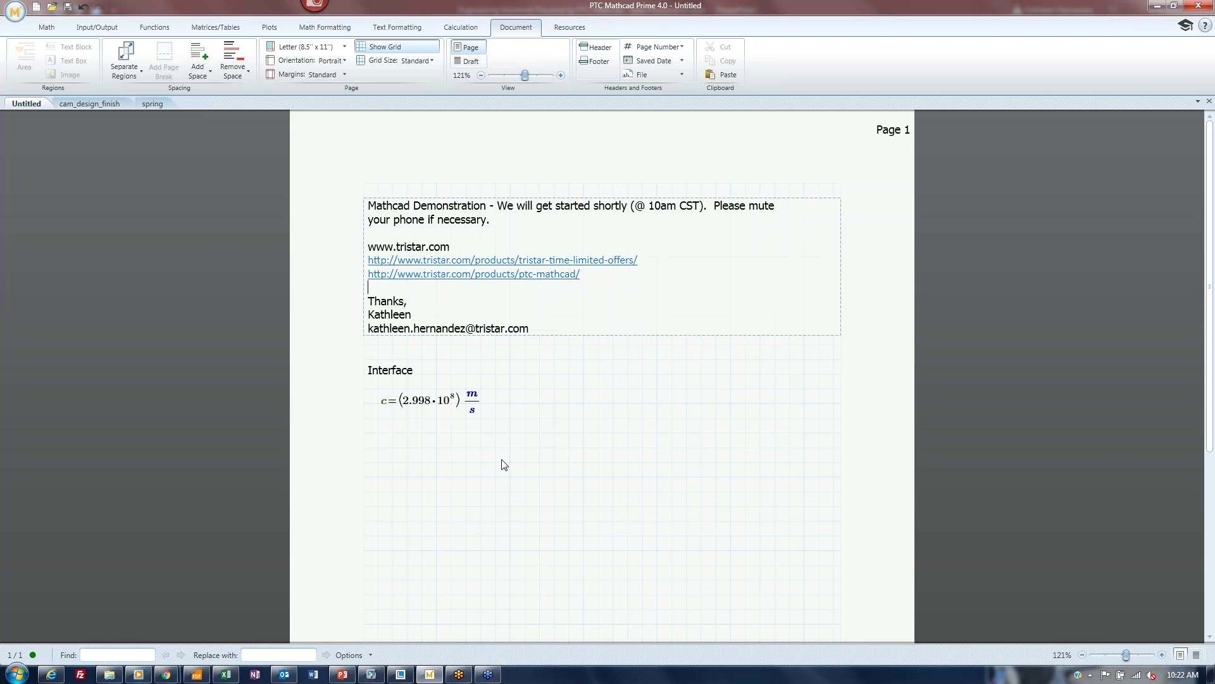
# Step: Review the help, community, technical support and learning resources available for the program
pyautogui.click(559, 33)
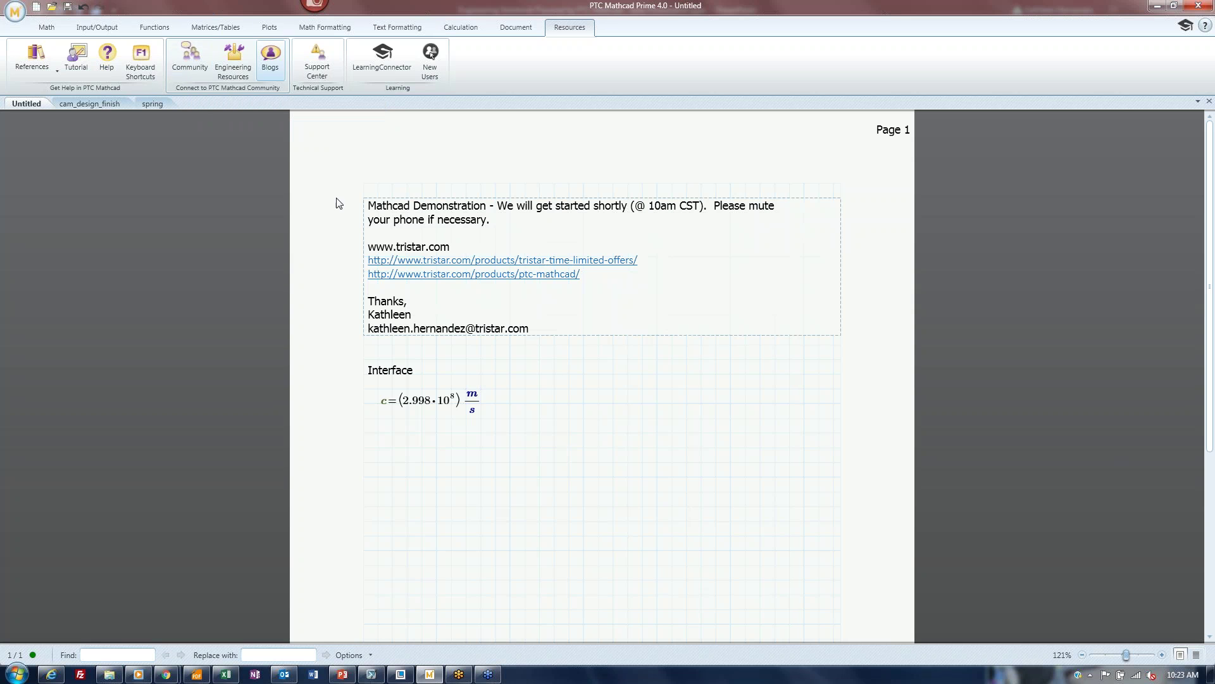
pyautogui.click(407, 477)
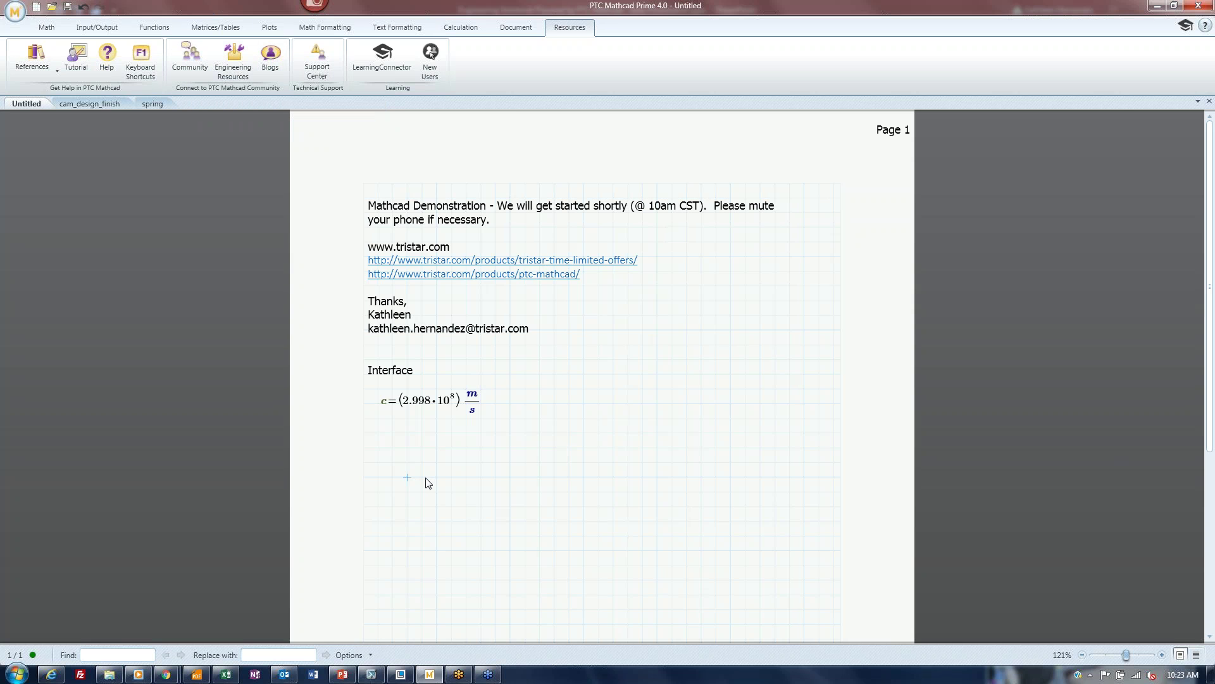
# Step: Add a text box reading "Natural Math Notation" below the speed-of-light expression
pyautogui.click(46, 26)
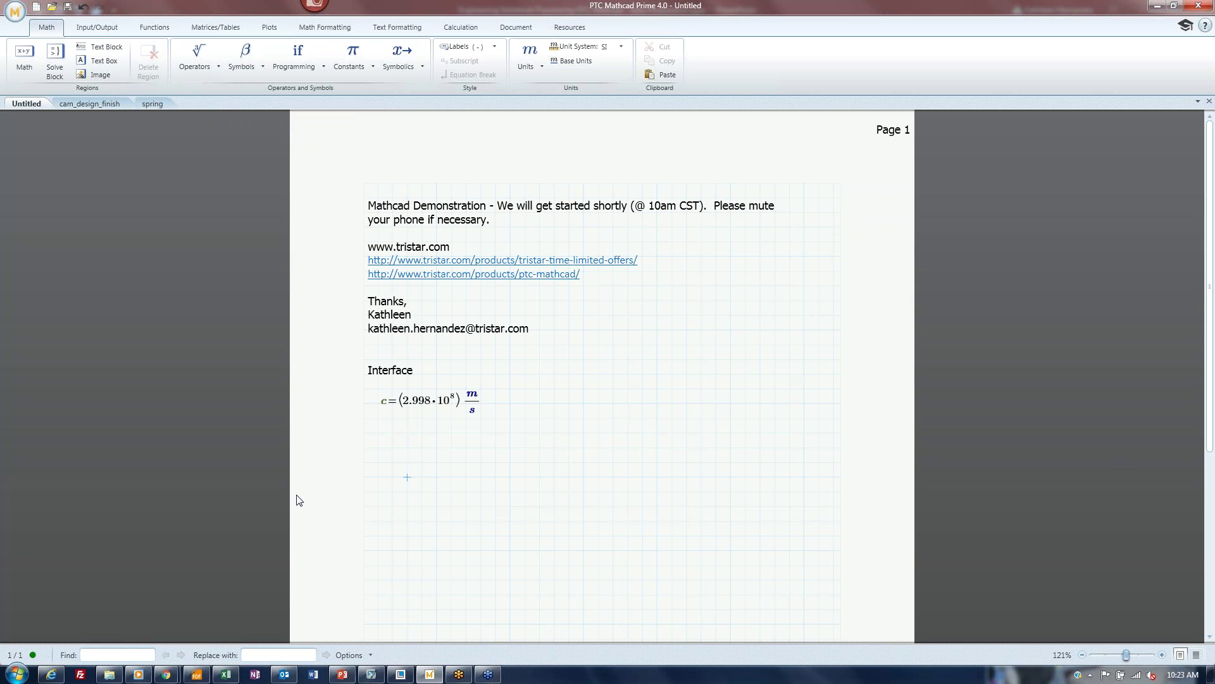
pyautogui.click(377, 449)
pyautogui.hotkey('ctrl', 't')
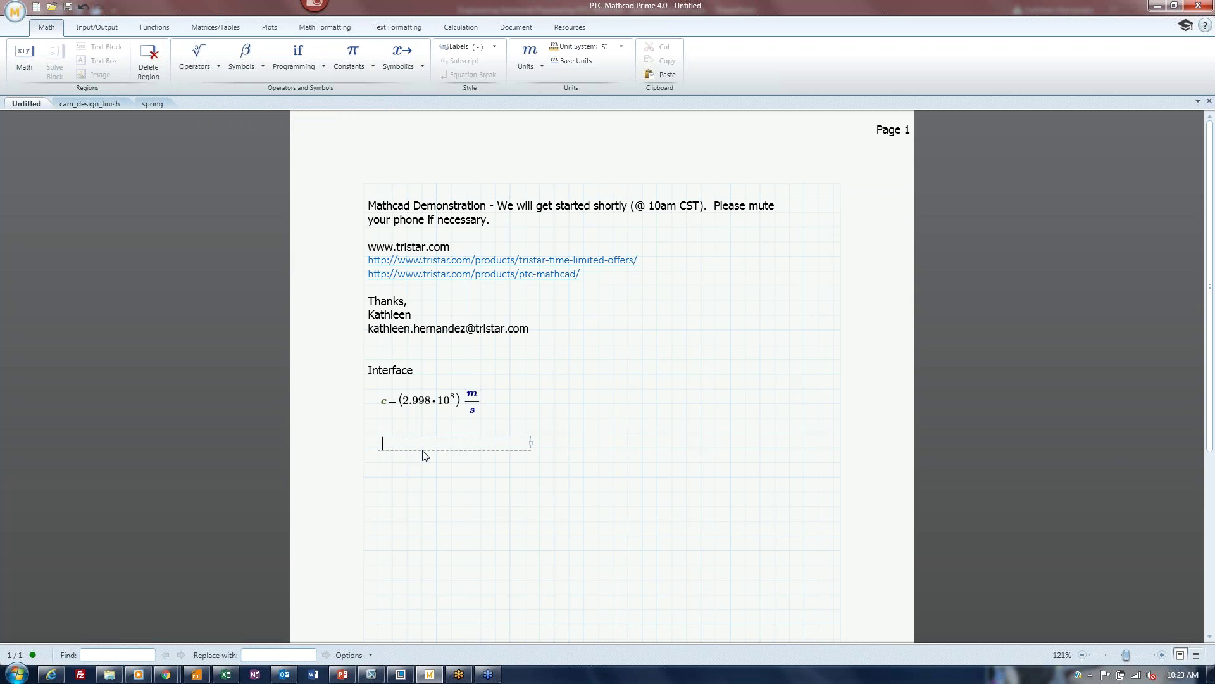
pyautogui.write('Natural Math Notation')
# Step: Enter the fraction (36+45)/10 as a math region below the "Natural Math Notation" heading and evaluate it numerically
pyautogui.click(423, 490)
pyautogui.write('36')
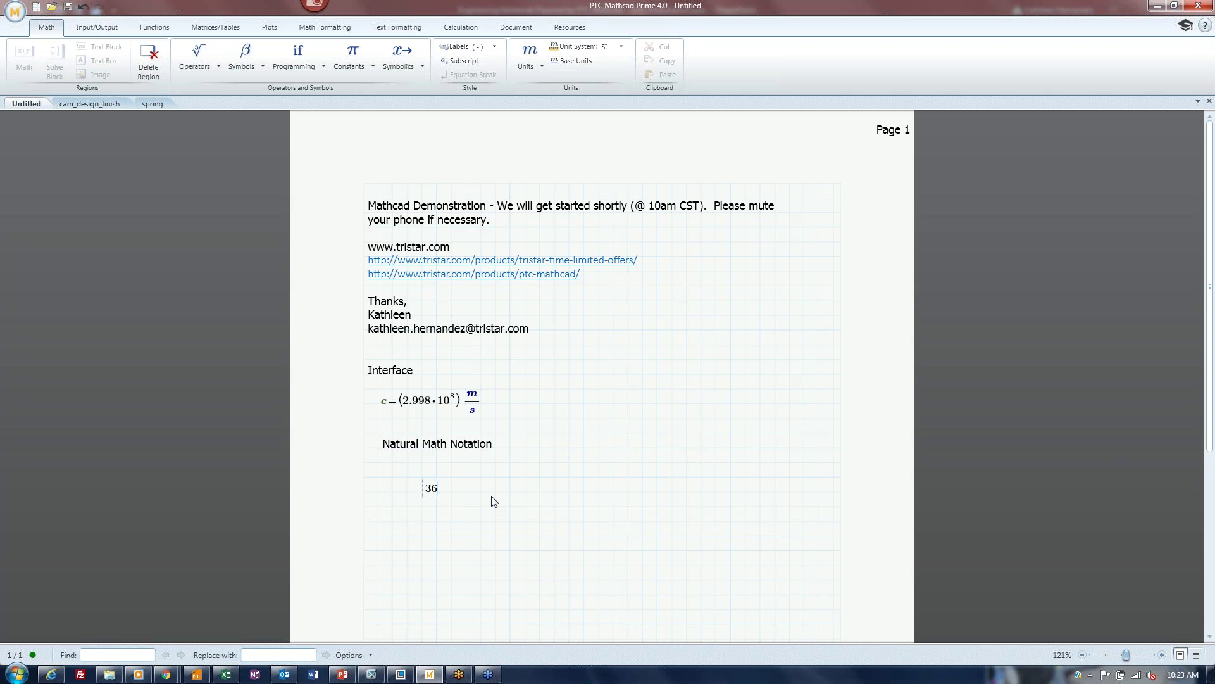
pyautogui.write('+45')
pyautogui.press('space')
pyautogui.press('space')
pyautogui.write('/10=')
pyautogui.click(481, 536)
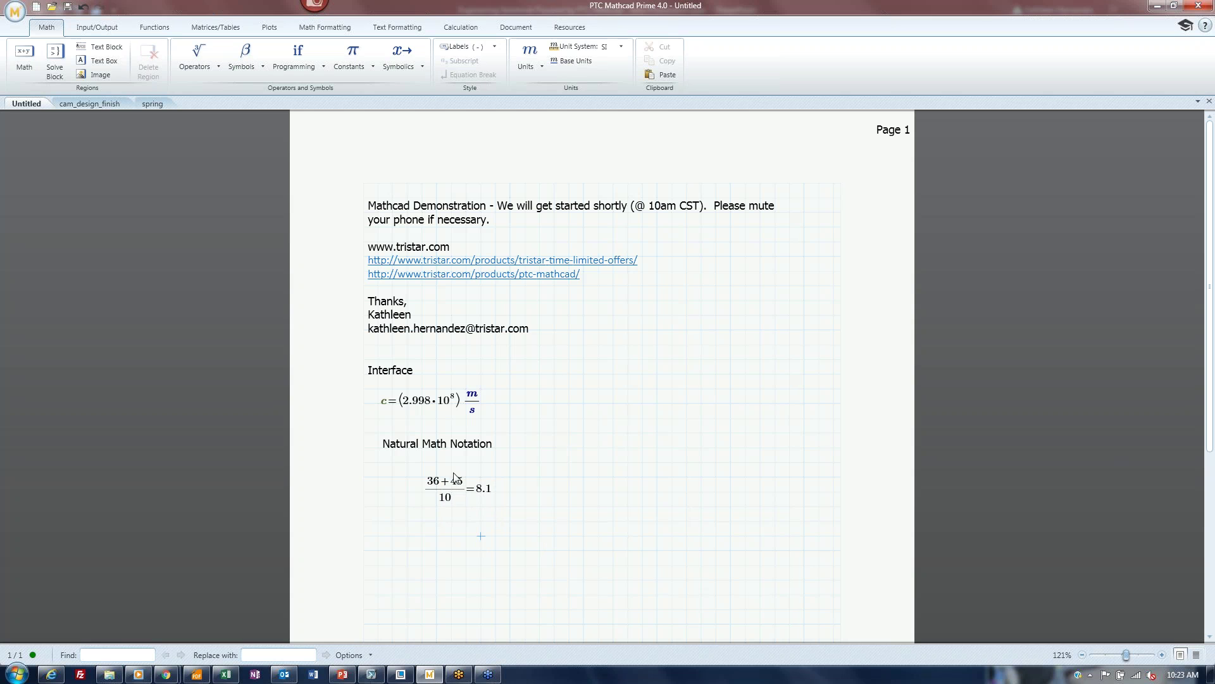
# Step: Insert an integral operator beside the fraction and fill in sin(x) dx, leaving the limits empty
pyautogui.click(552, 490)
pyautogui.click(193, 66)
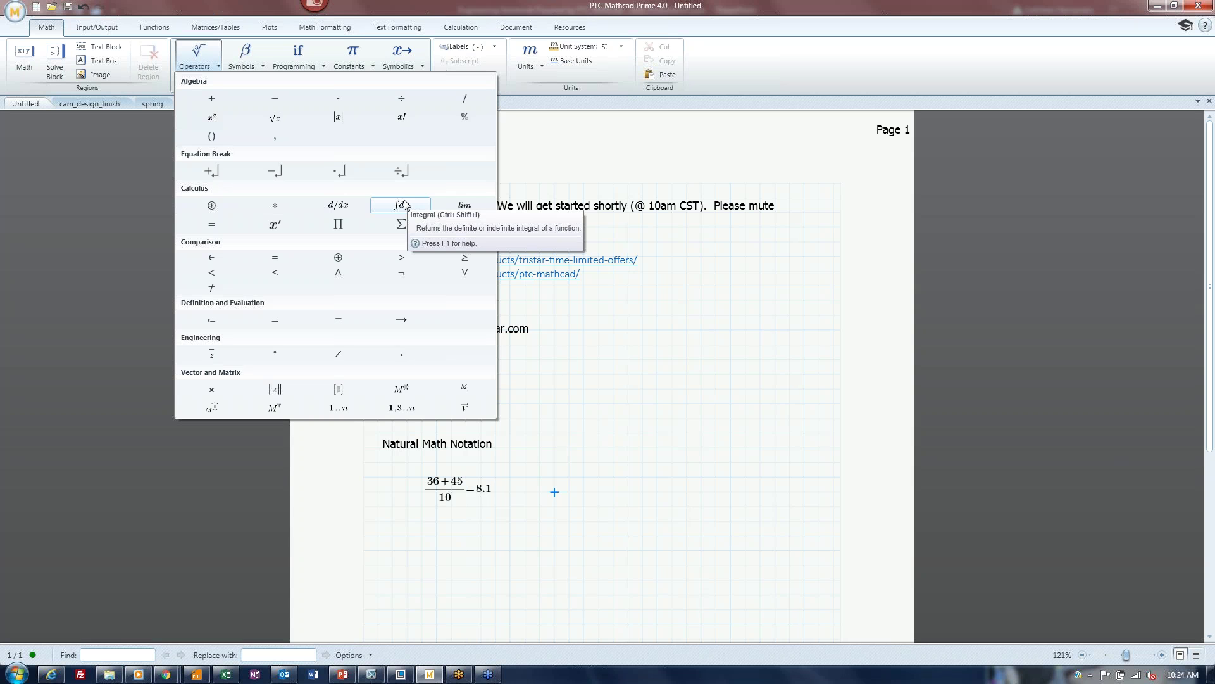
pyautogui.click(576, 514)
pyautogui.click(554, 506)
pyautogui.hotkey('ctrl', 'shift', 'i')
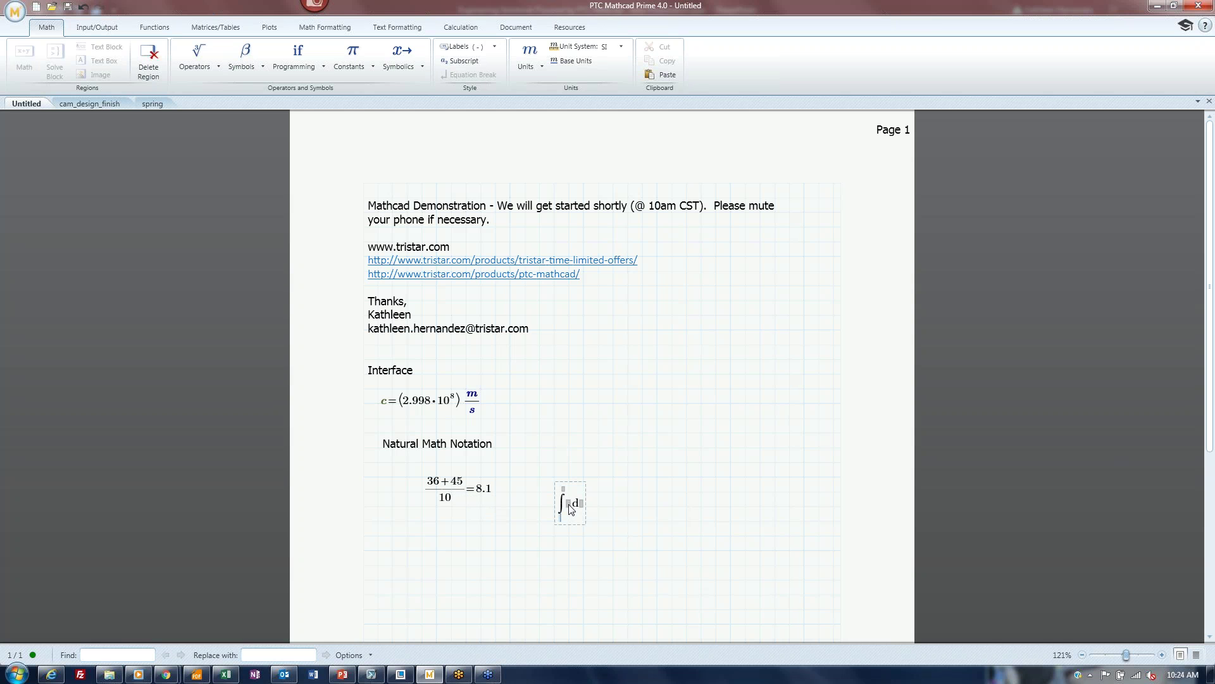
pyautogui.write('sin')
pyautogui.write('x')
pyautogui.press('BackSpace')
pyautogui.write('(x) dx')
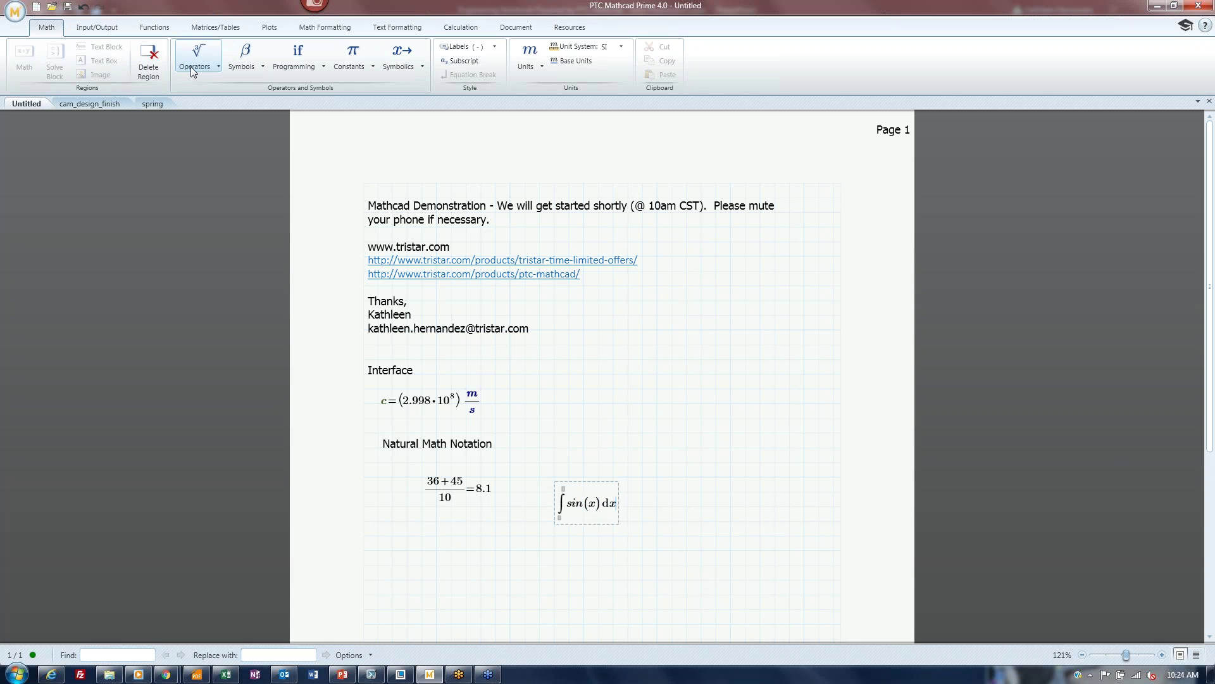
# Step: Evaluate the indefinite integral of sin(x) with the symbolic evaluation operator
pyautogui.click(194, 63)
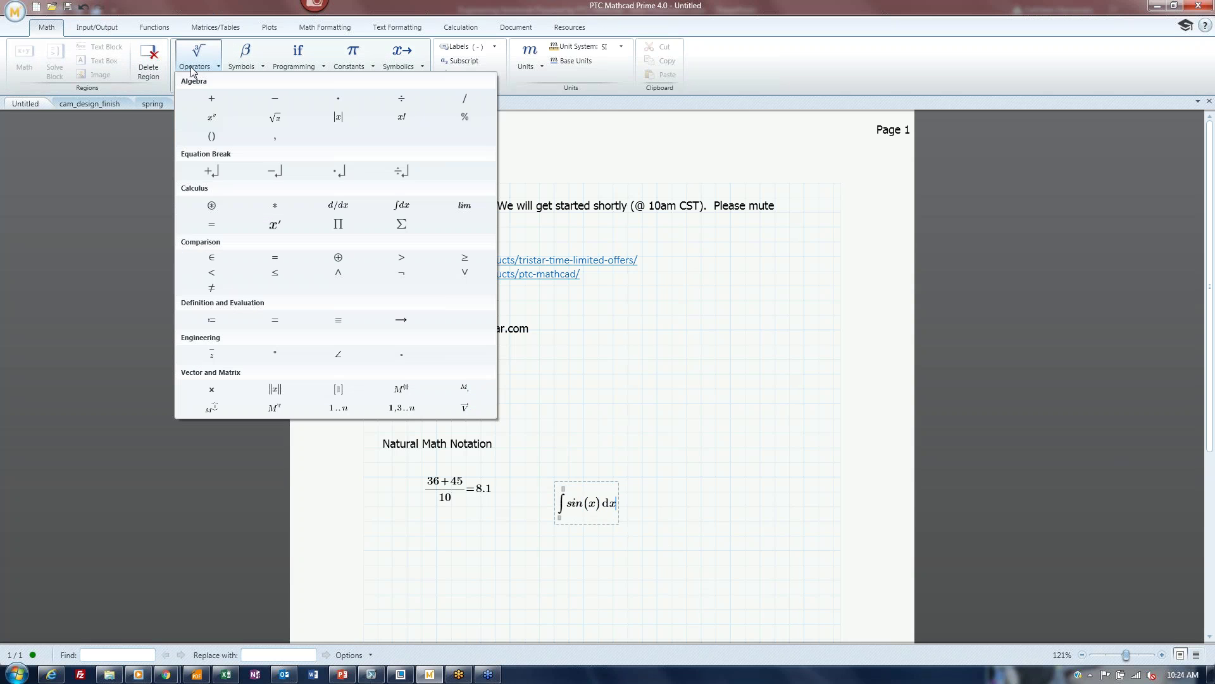
pyautogui.click(402, 320)
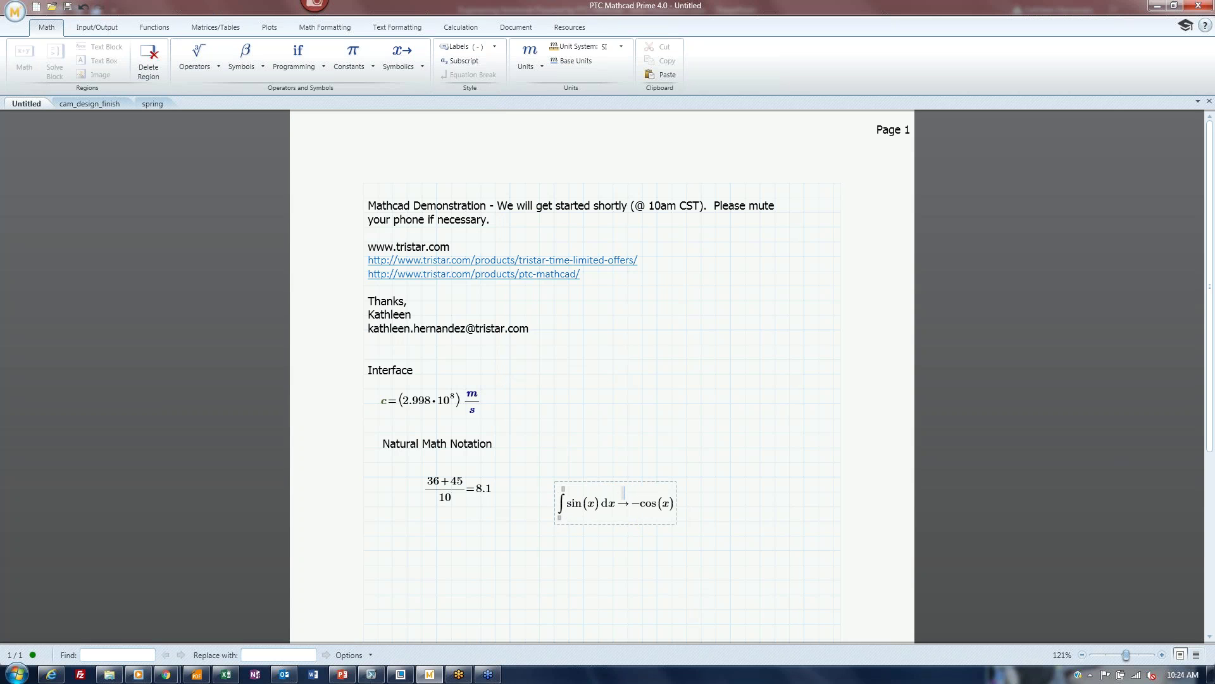
pyautogui.click(716, 552)
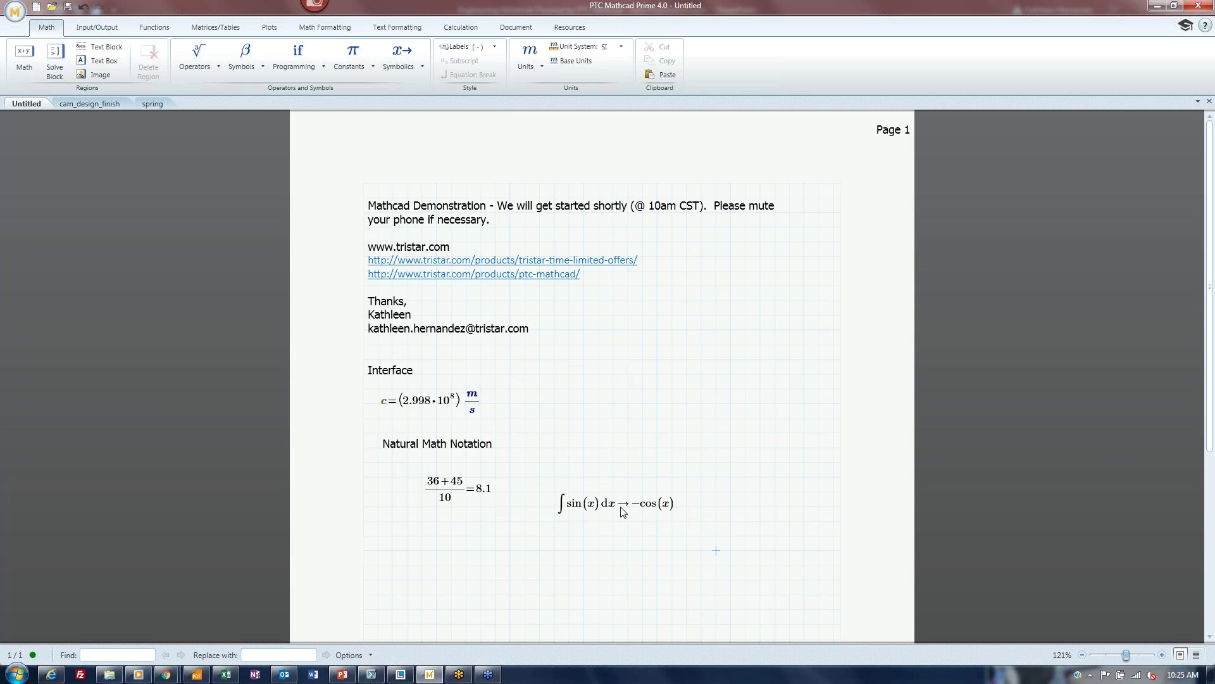
# Step: Assign the sin(x) integral expression to a function named f(x) with the definition operator
pyautogui.moveTo(1126, 656); pyautogui.dragTo(1135, 659)
pyautogui.scroll(-2, 719, 504)
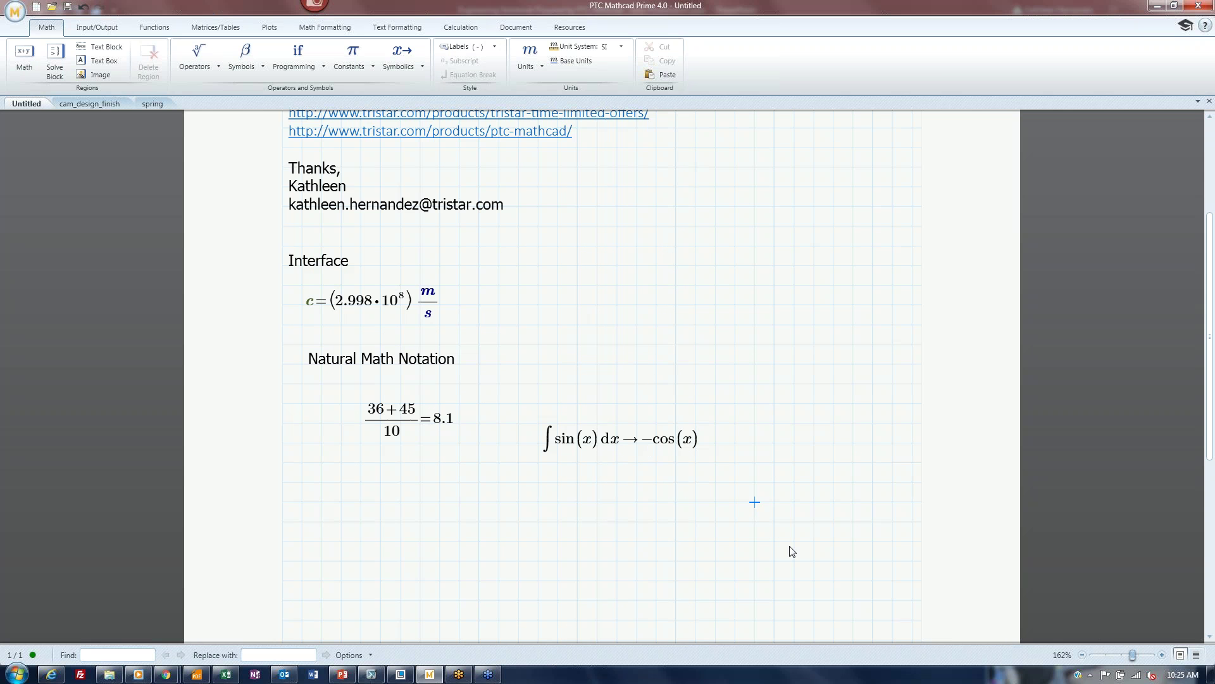
pyautogui.click(560, 452)
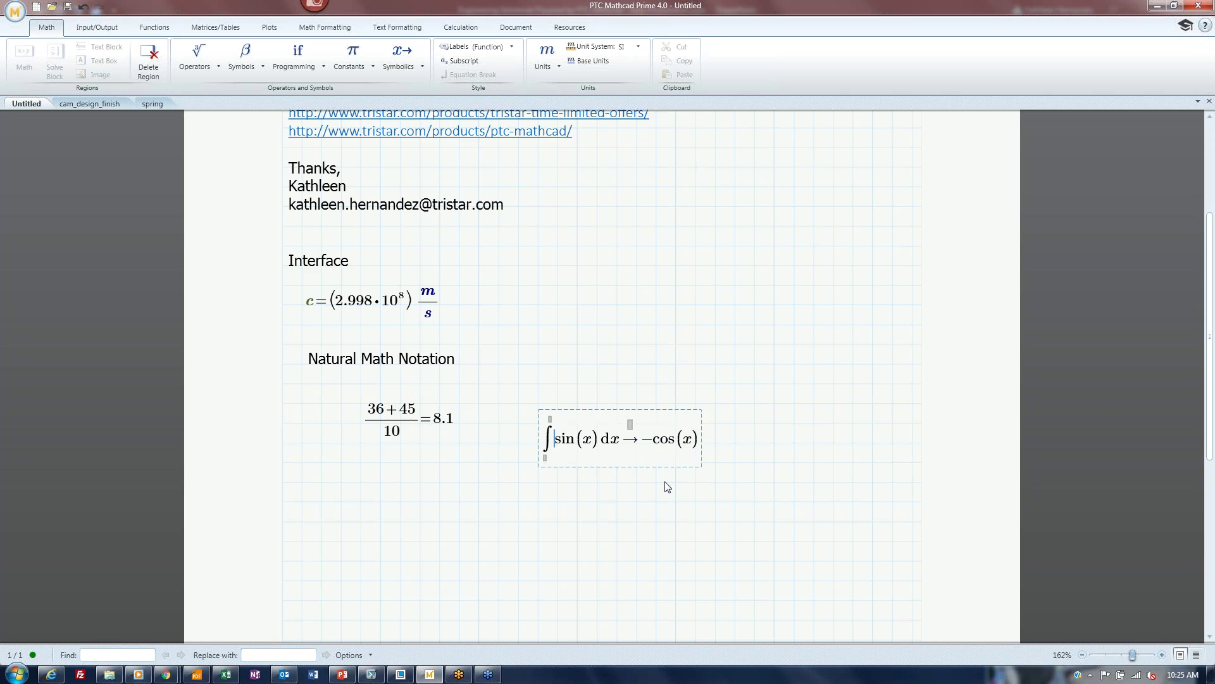
pyautogui.press('Home')
pyautogui.write(':')
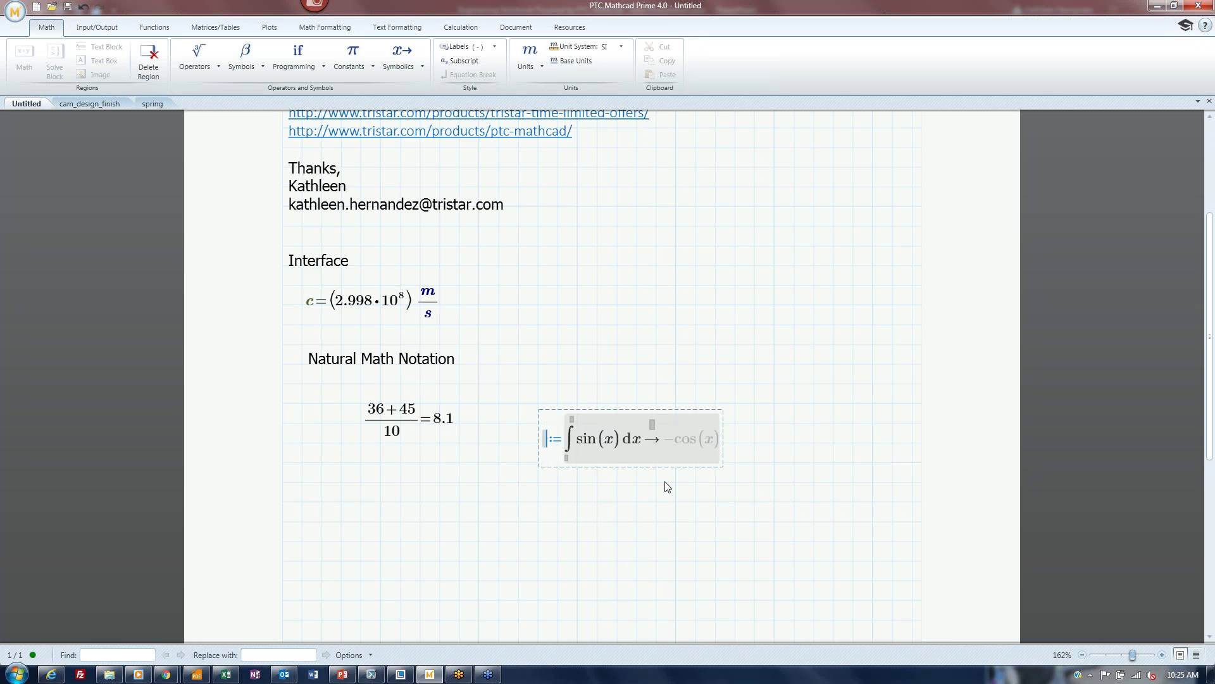
pyautogui.write('f(x')
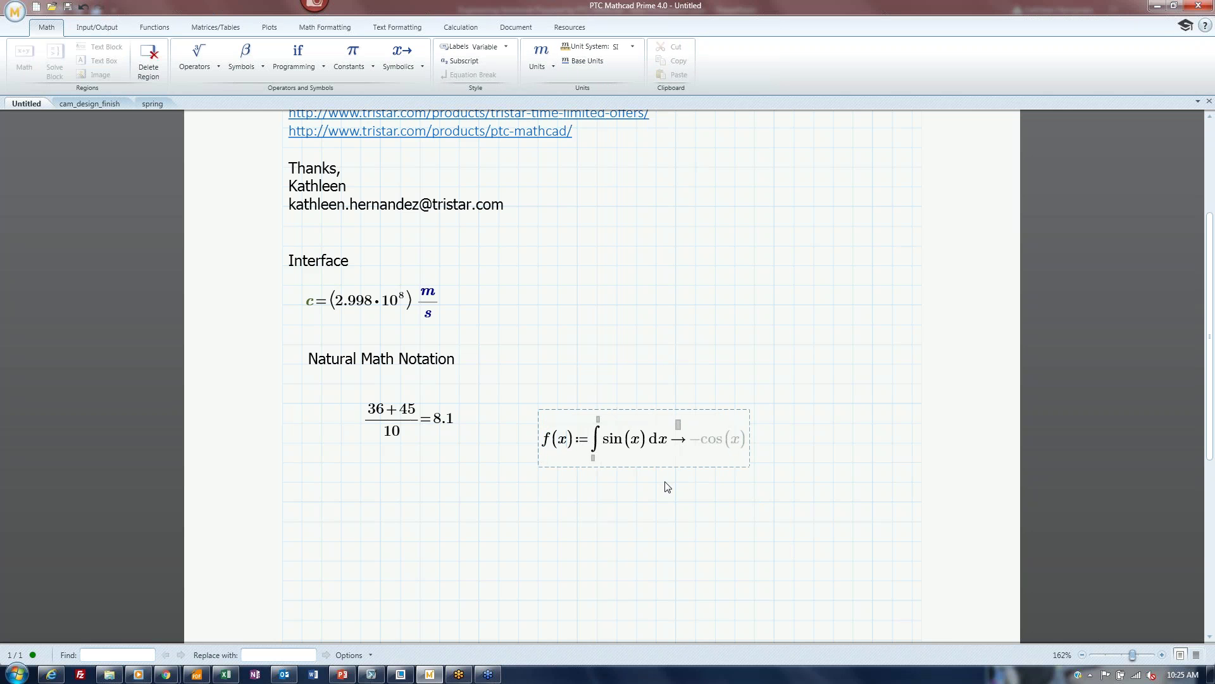
pyautogui.click(636, 521)
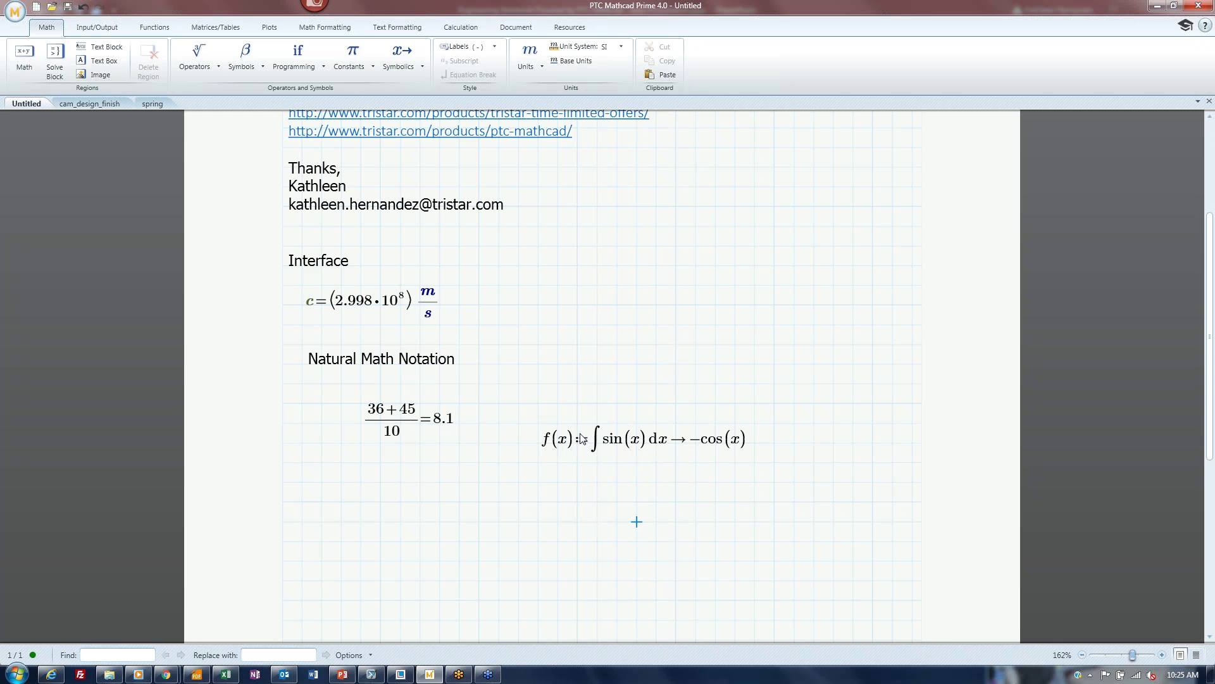
# Step: Define the variables a:=10 and b:=30 side by side below the fraction
pyautogui.click(380, 507)
pyautogui.write('a')
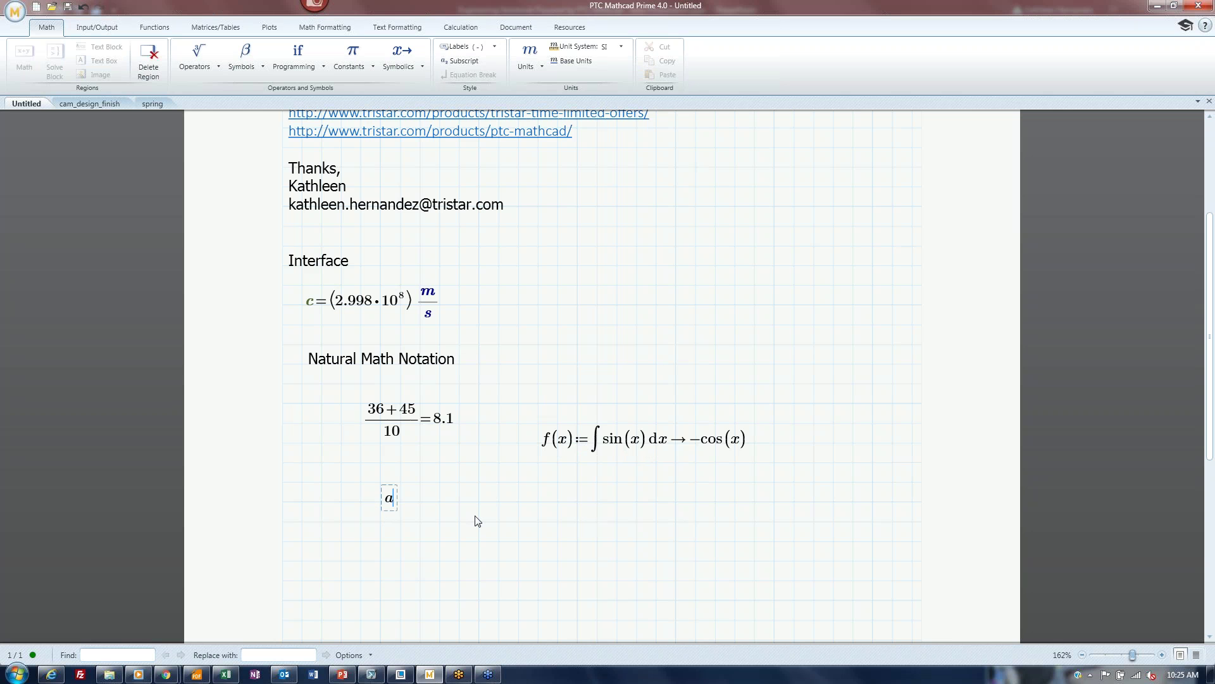
pyautogui.write(':=10')
pyautogui.press('Tab')
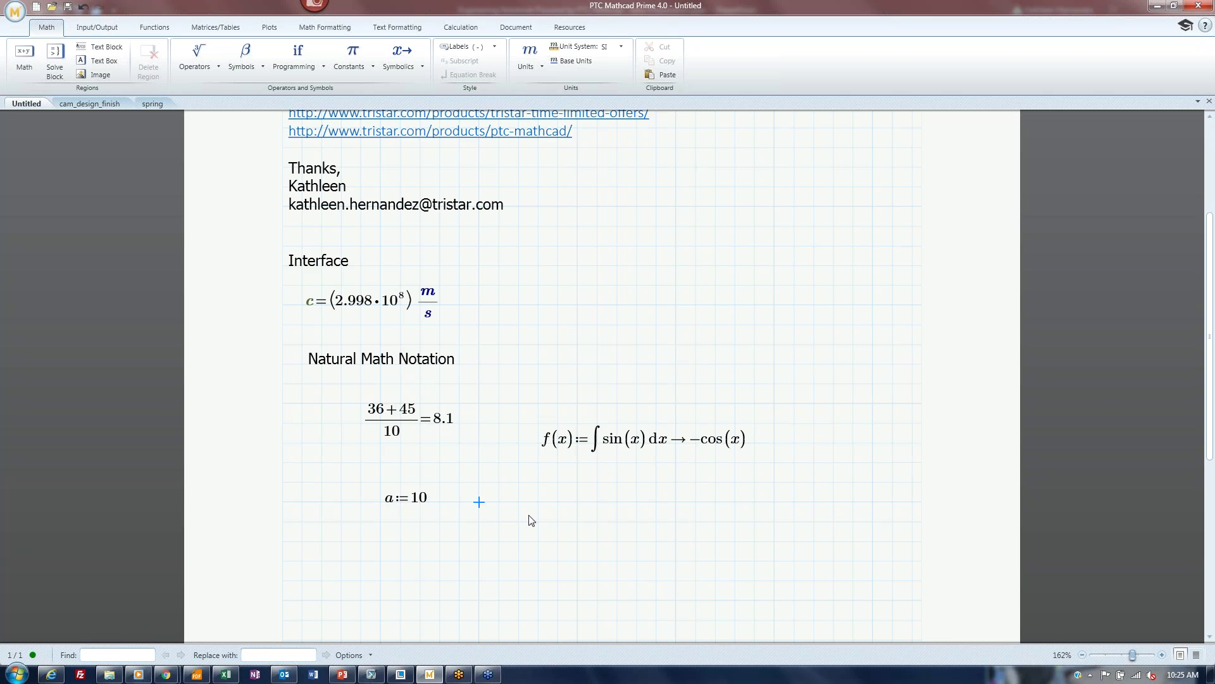
pyautogui.write('b:=')
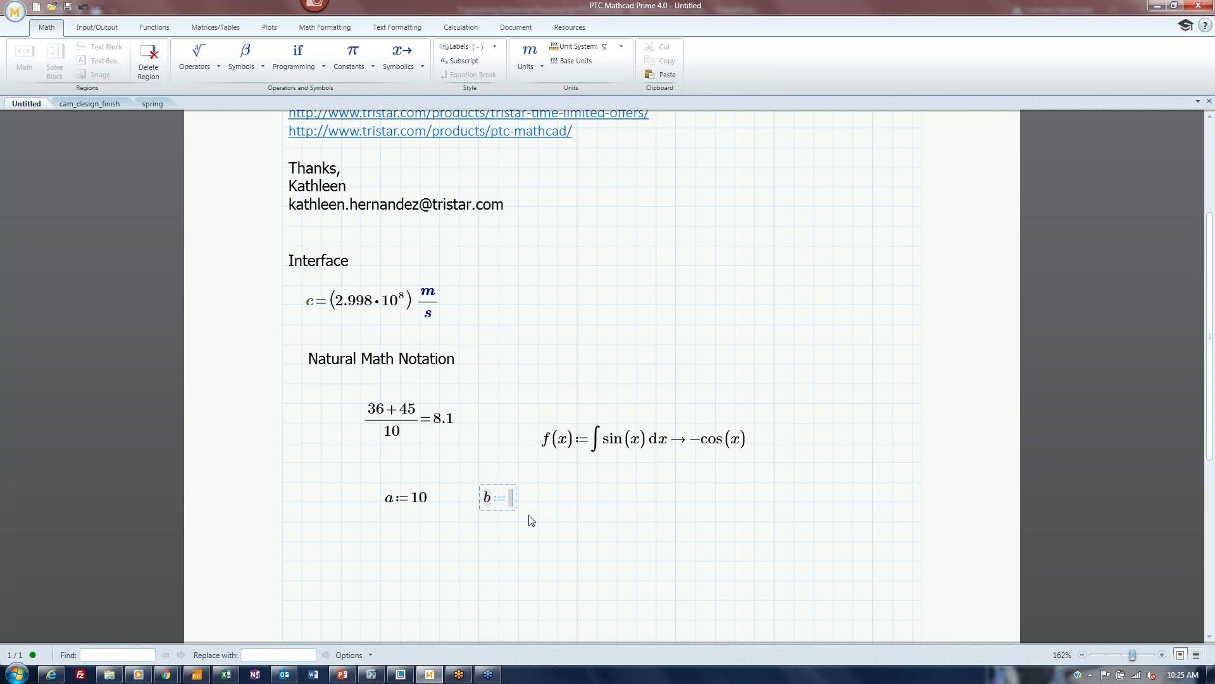
pyautogui.write('30')
pyautogui.press('Tab')
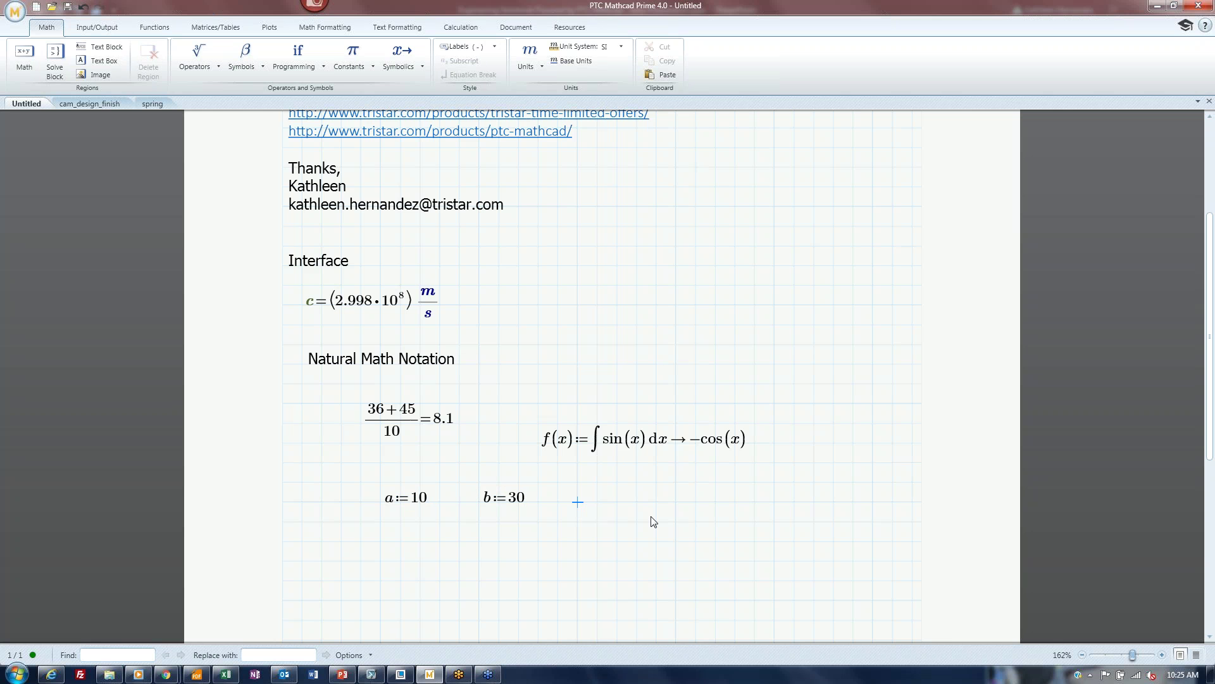
# Step: Define c as the square root of a^2+b^2 beside b and evaluate it in the same region
pyautogui.write('c:=')
pyautogui.press('\\')
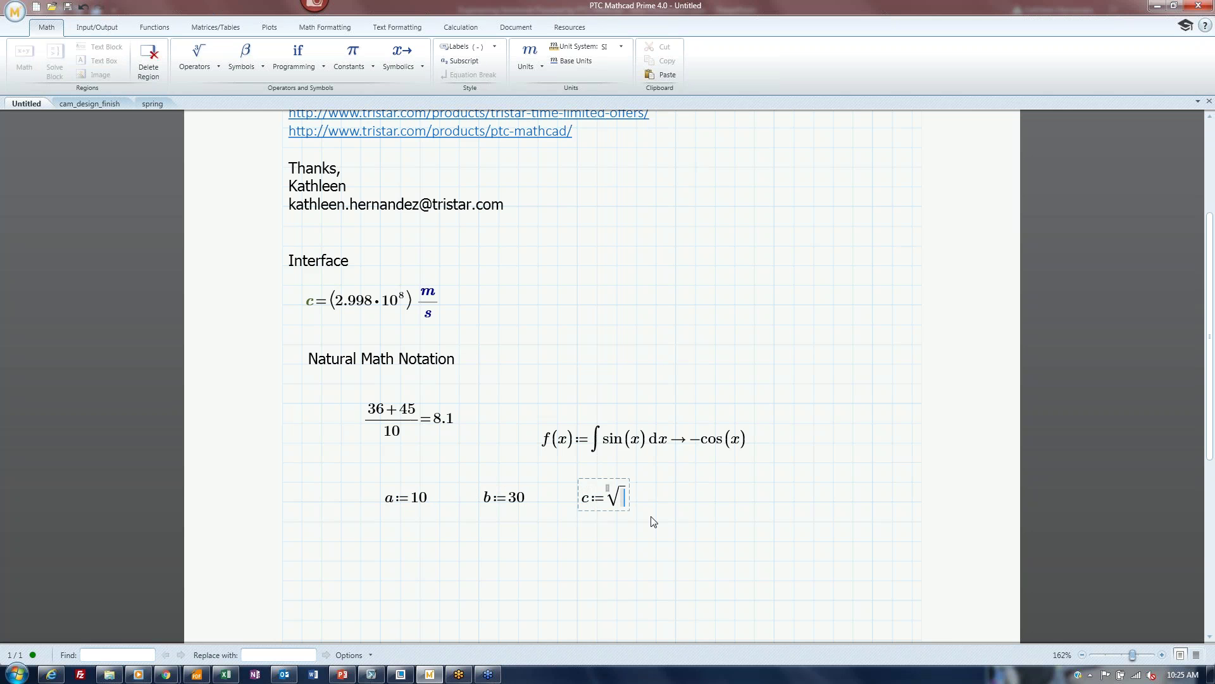
pyautogui.write('a^2')
pyautogui.press('space')
pyautogui.write('+b^2)')
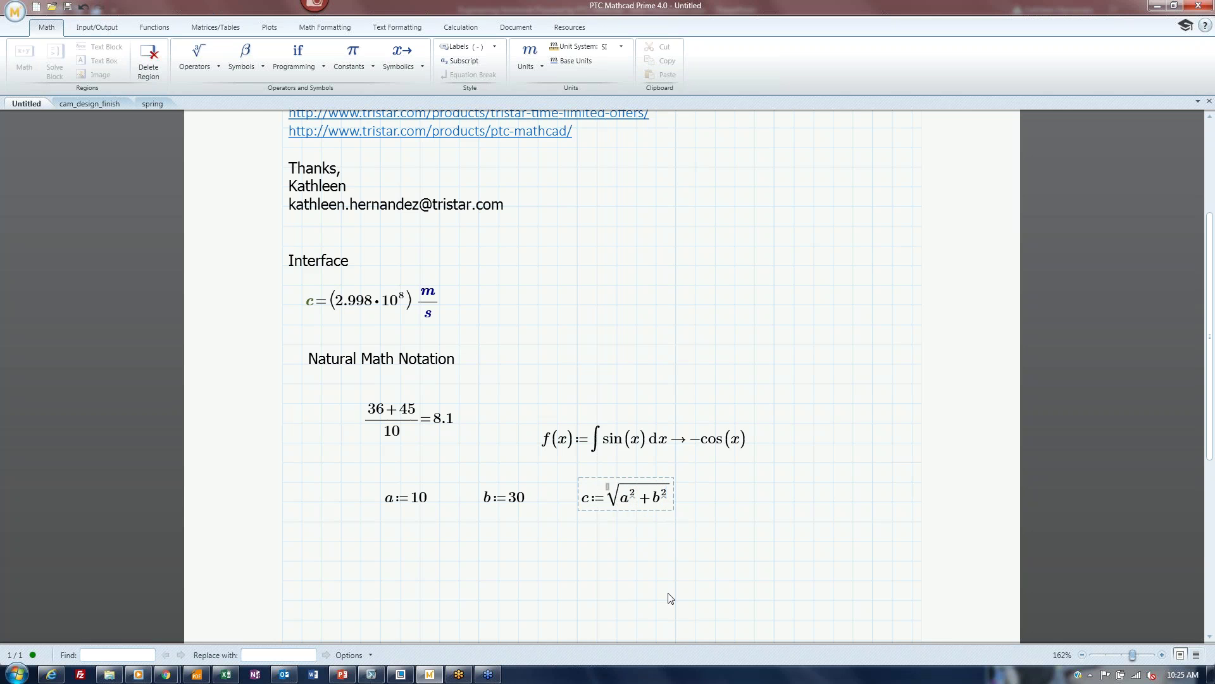
pyautogui.write('=31.623')
pyautogui.click(657, 581)
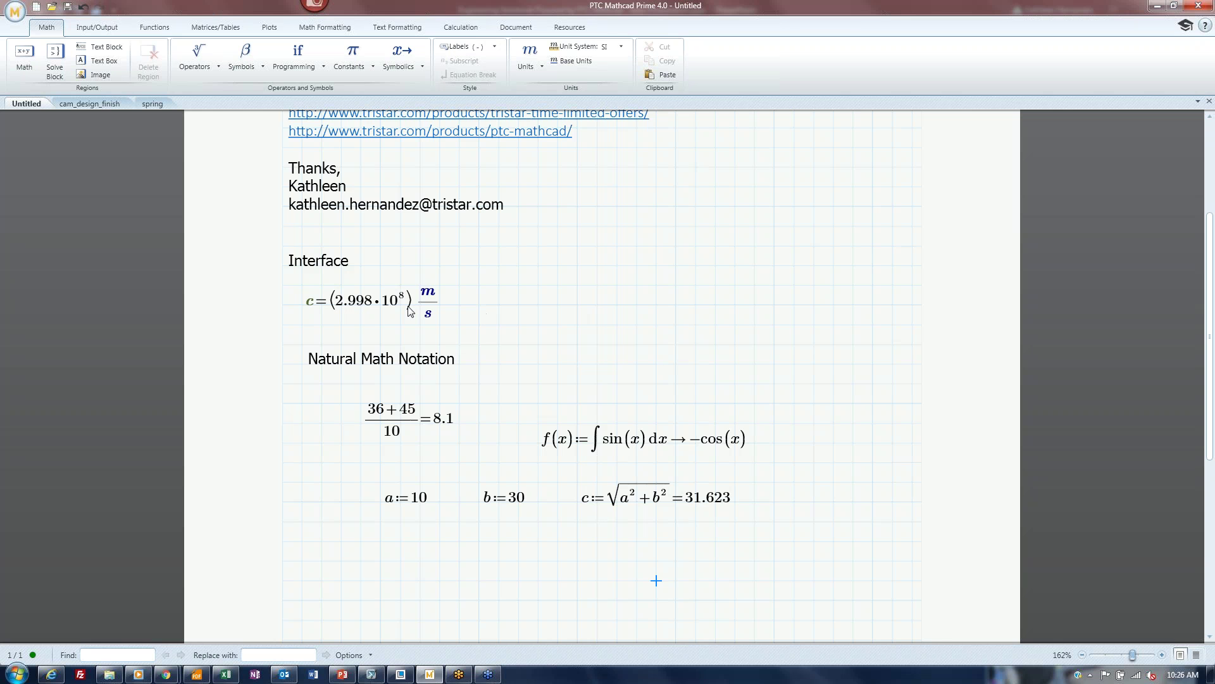
# Step: Evaluate c once above its new square-root definition and once just below it
pyautogui.click(577, 325)
pyautogui.hotkey('ctrl', 'v')
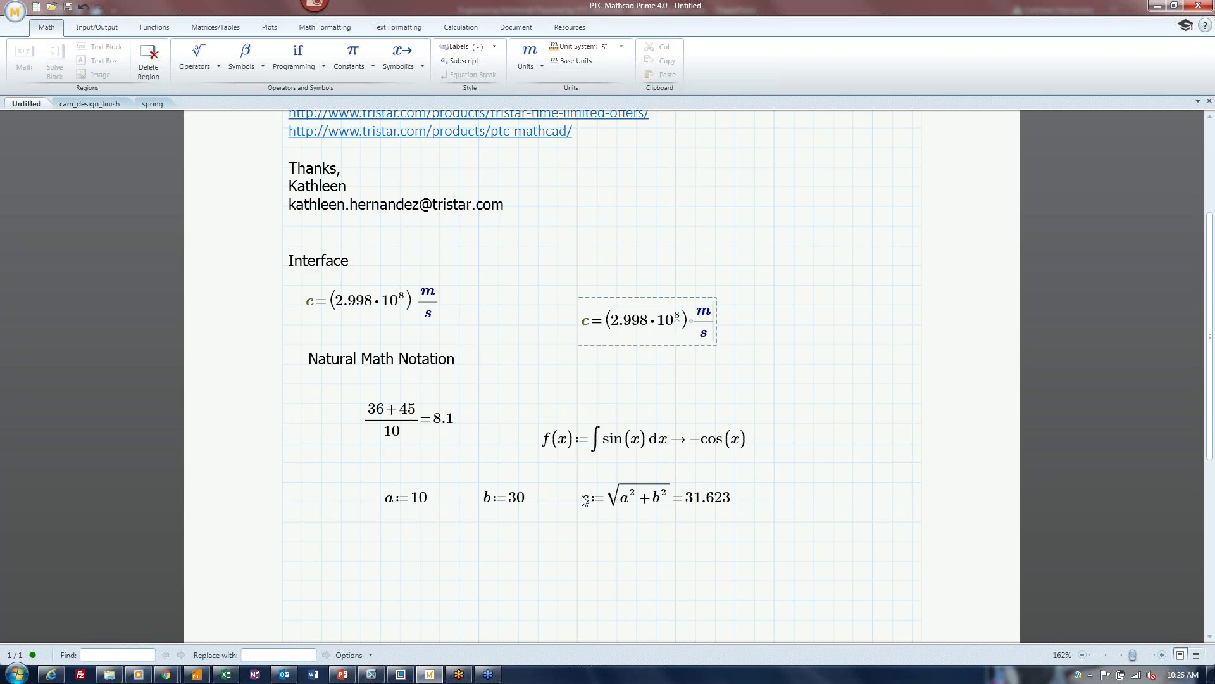
pyautogui.scroll(-1, 611, 514)
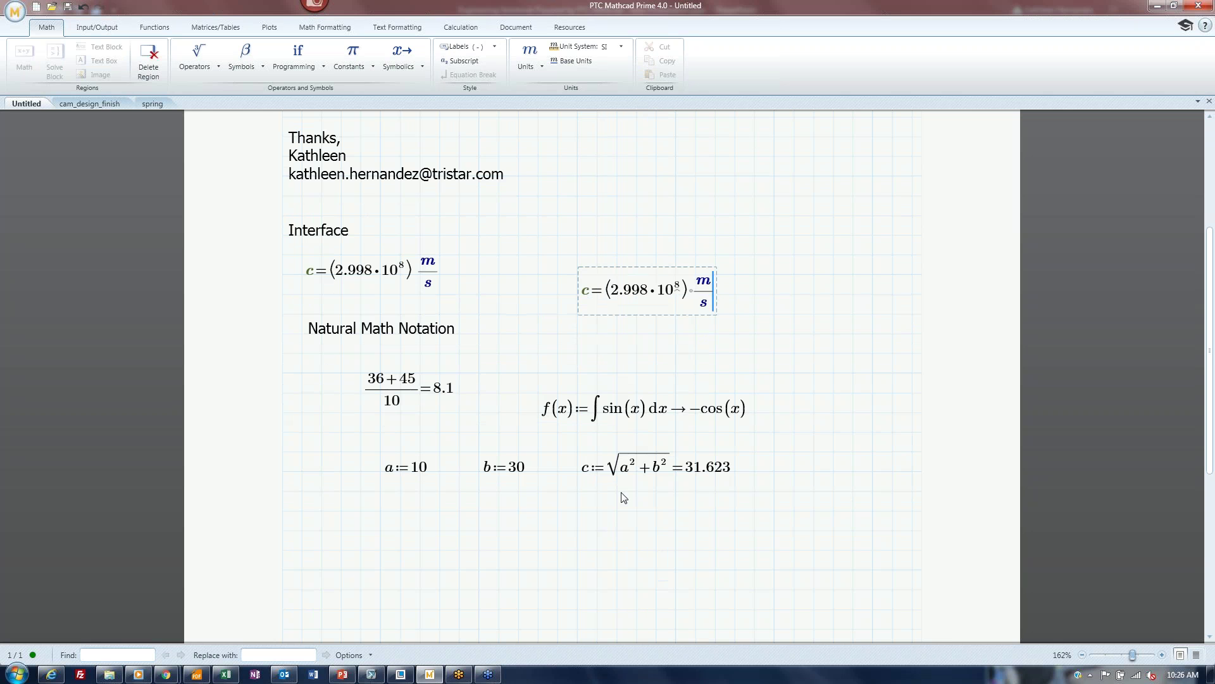
pyautogui.click(597, 515)
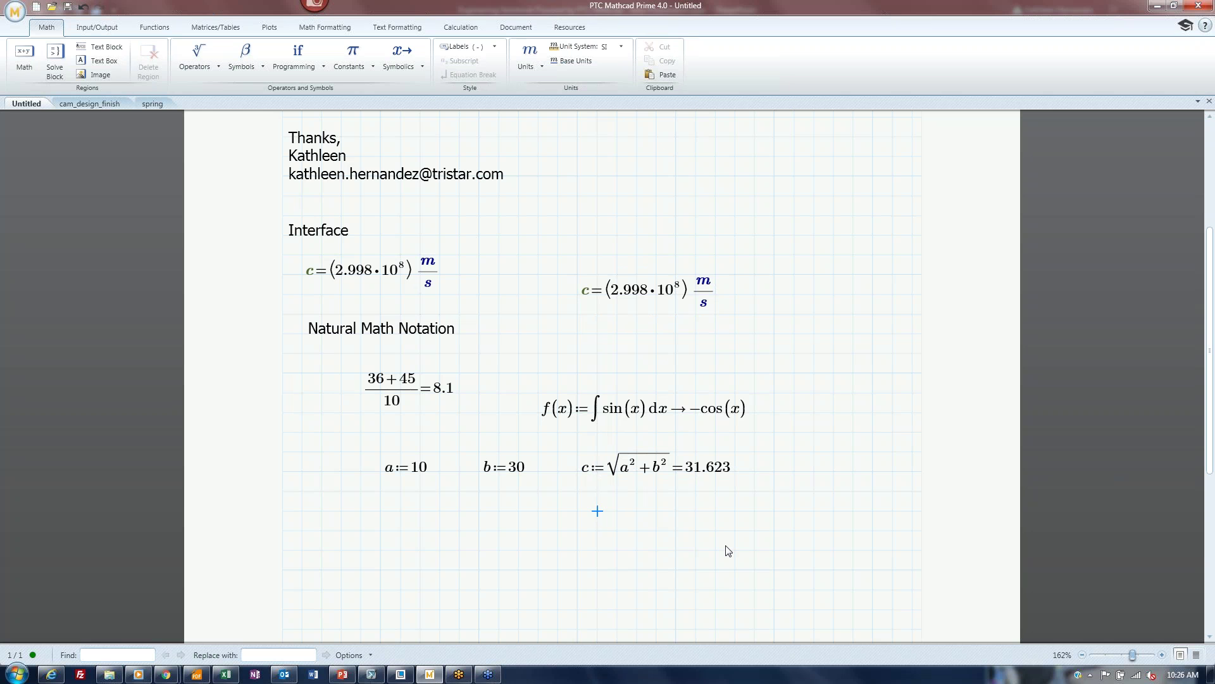
pyautogui.write('c=31.623')
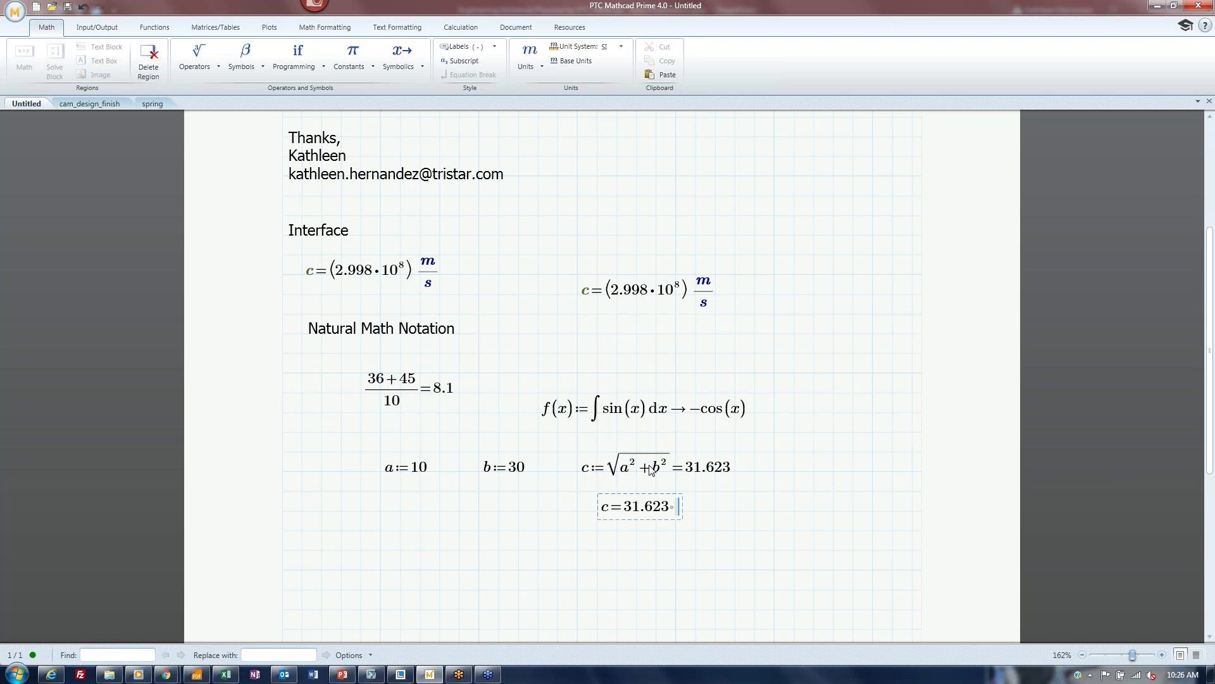
pyautogui.hotkey('ctrl', 'alt', 'm')
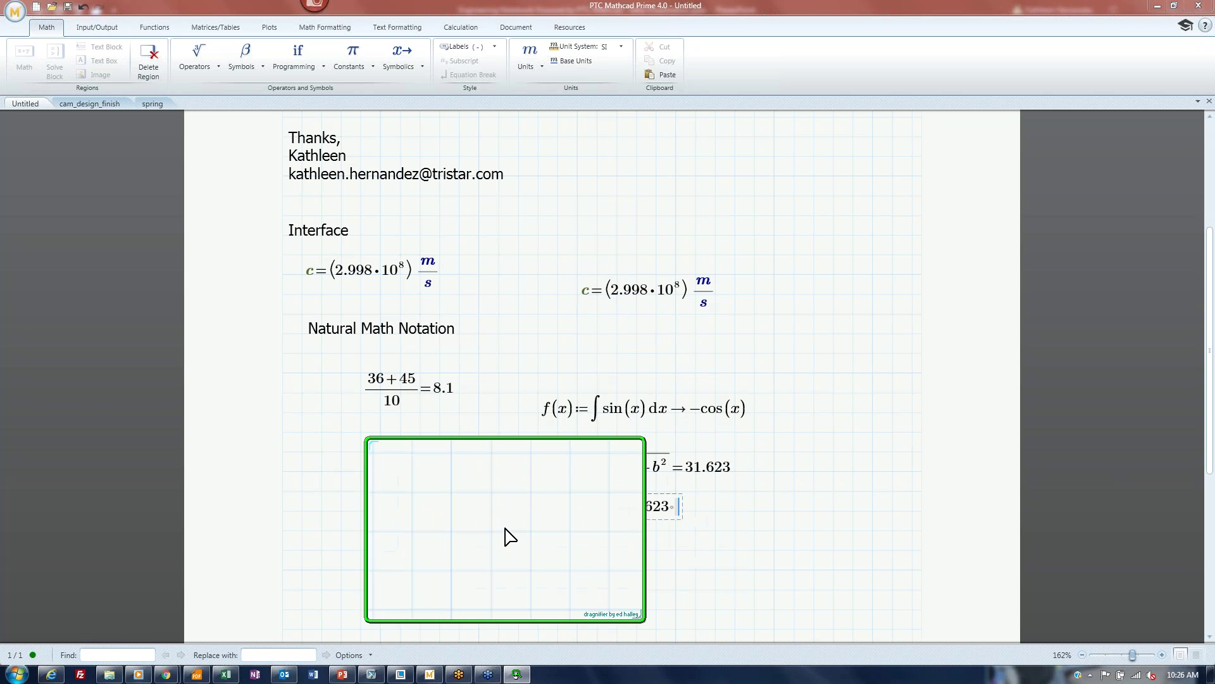
pyautogui.click(571, 539)
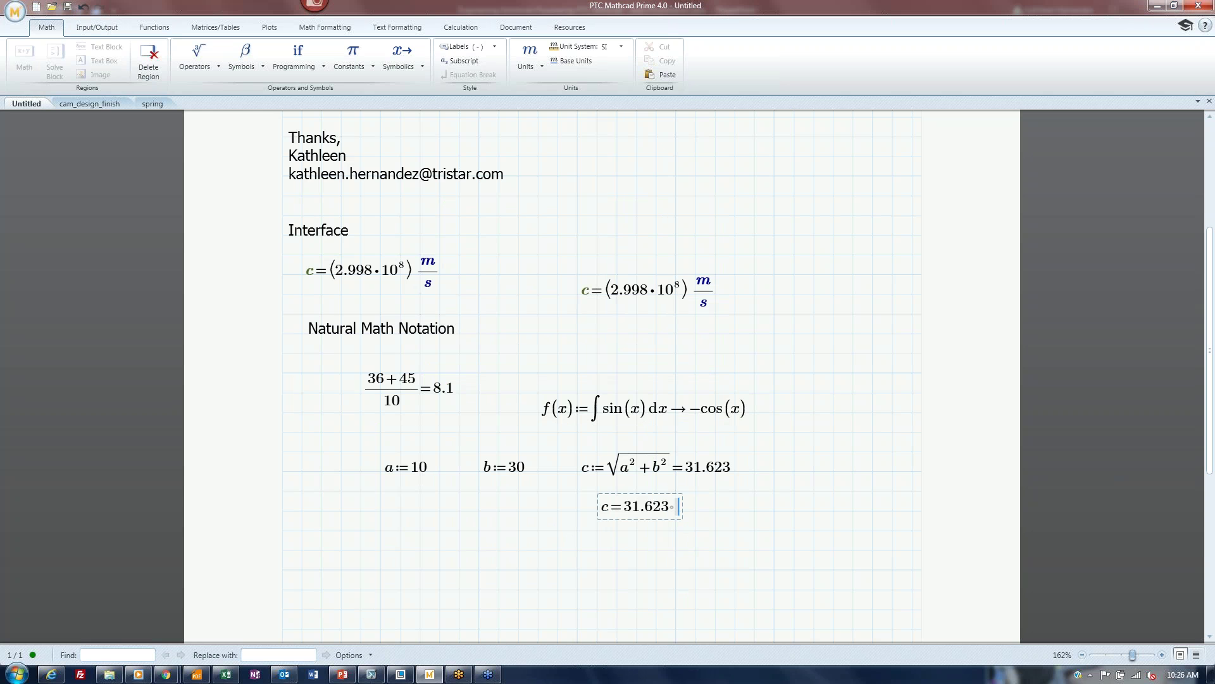
# Step: Add the symbolic keyword explicit with variables a and b to c's square-root definition
pyautogui.click(669, 475)
pyautogui.click(413, 55)
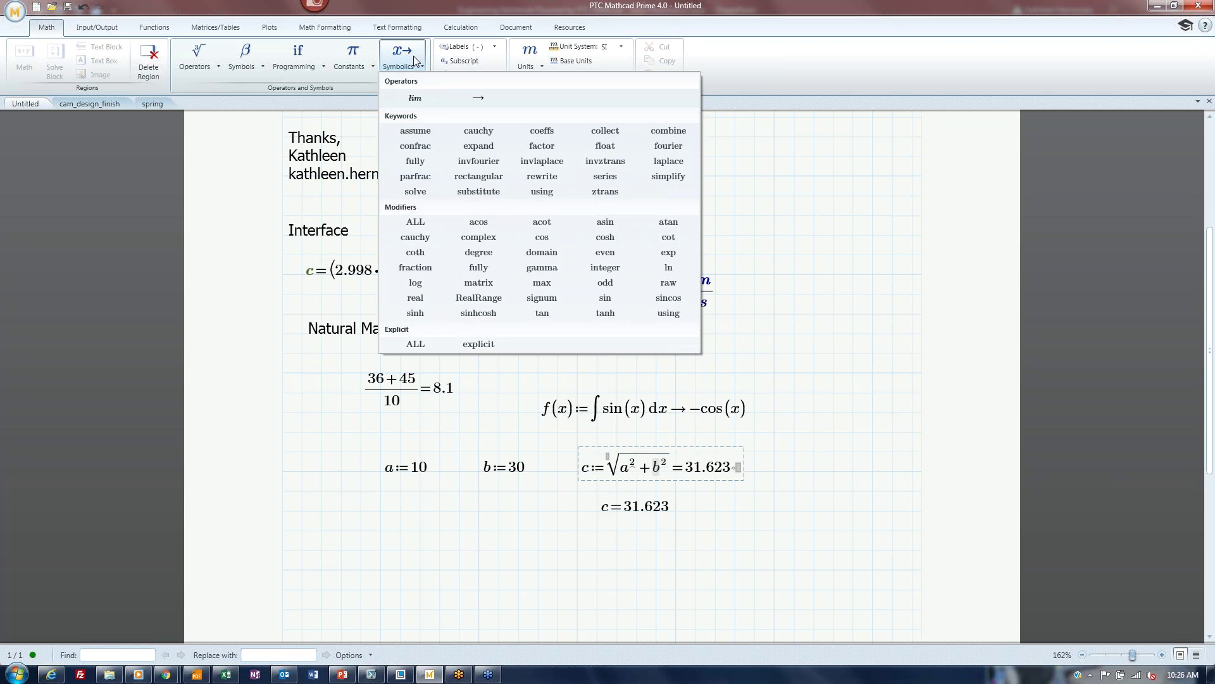
pyautogui.click(479, 345)
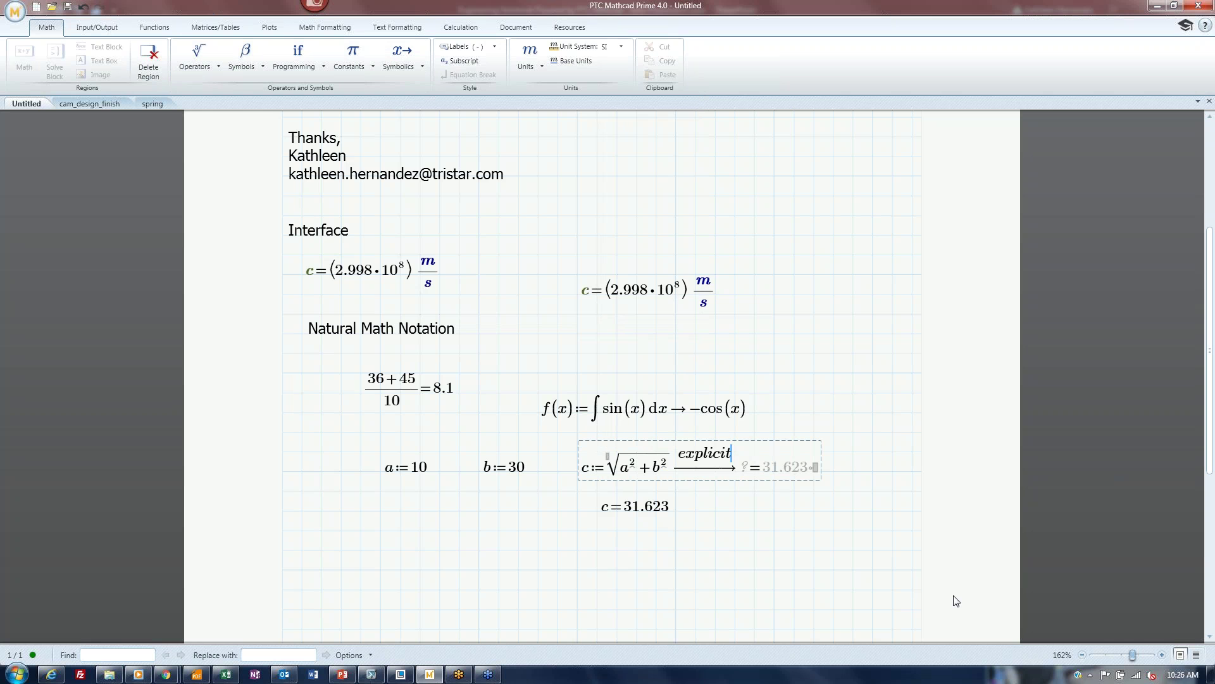
pyautogui.write(',a,b')
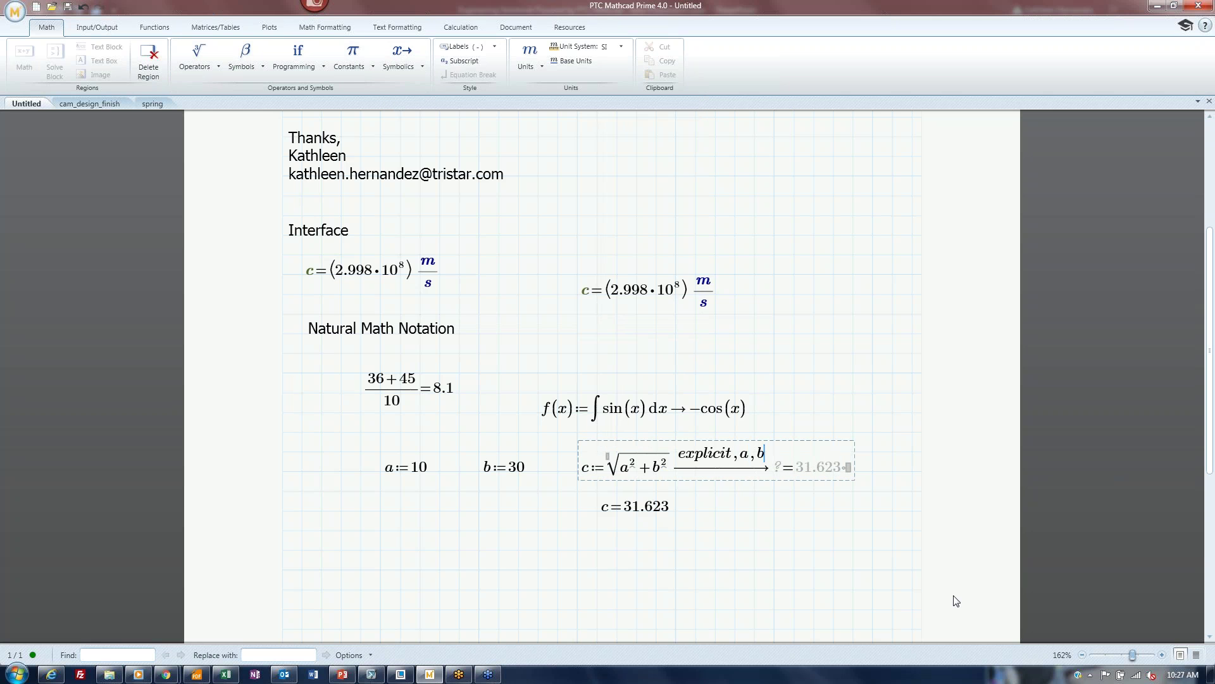
pyautogui.click(784, 569)
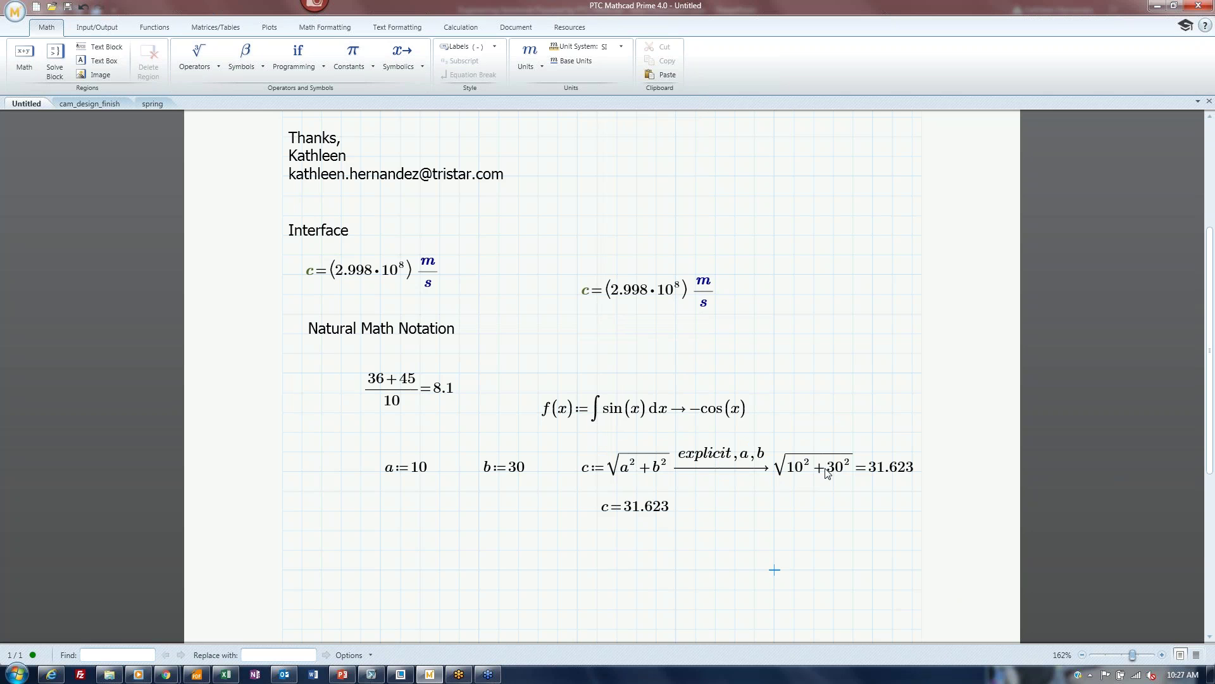
# Step: Change the definition of b to 3.0
pyautogui.click(516, 470)
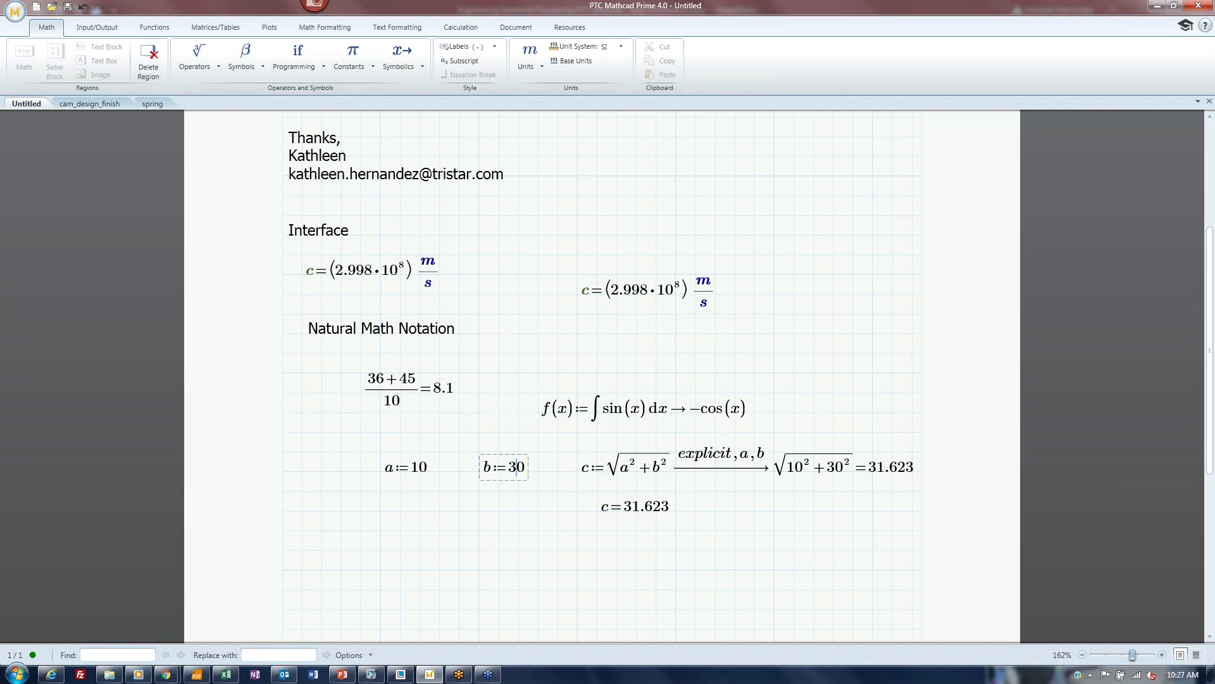
pyautogui.write('.')
pyautogui.click(519, 531)
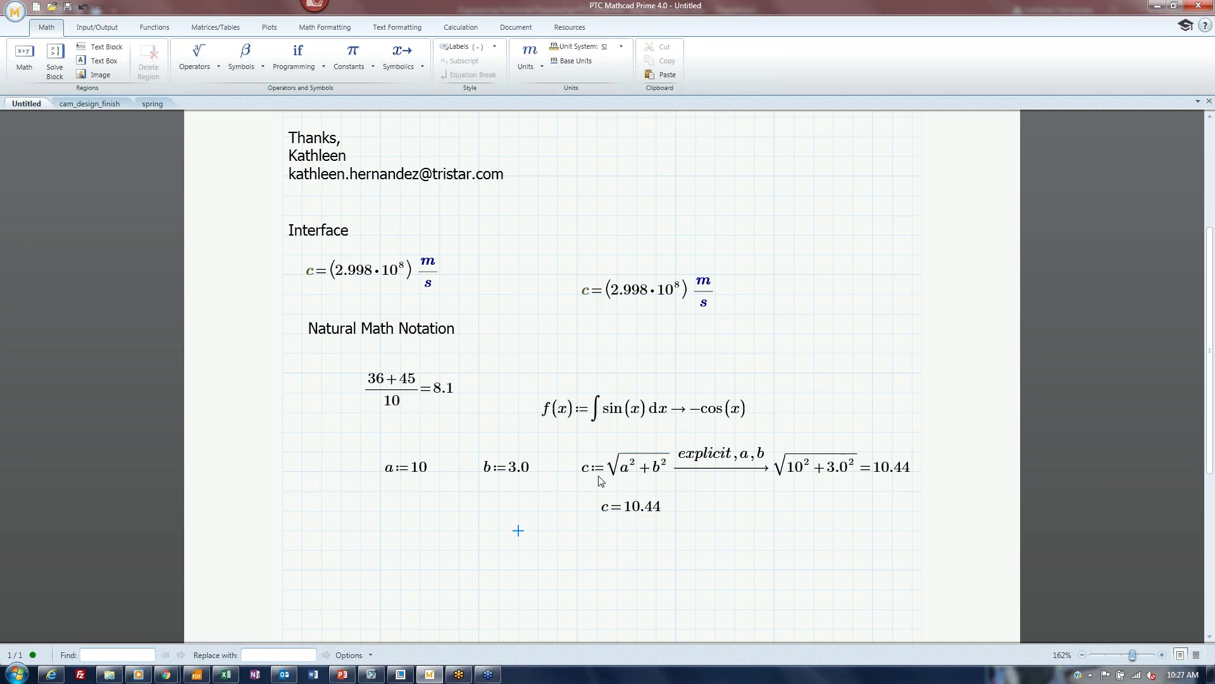
# Step: Add a text block reading Units below the variable definitions, near the left edge of the page
pyautogui.click(360, 551)
pyautogui.click(298, 554)
pyautogui.hotkey('ctrl', 't')
pyautogui.write('Units')
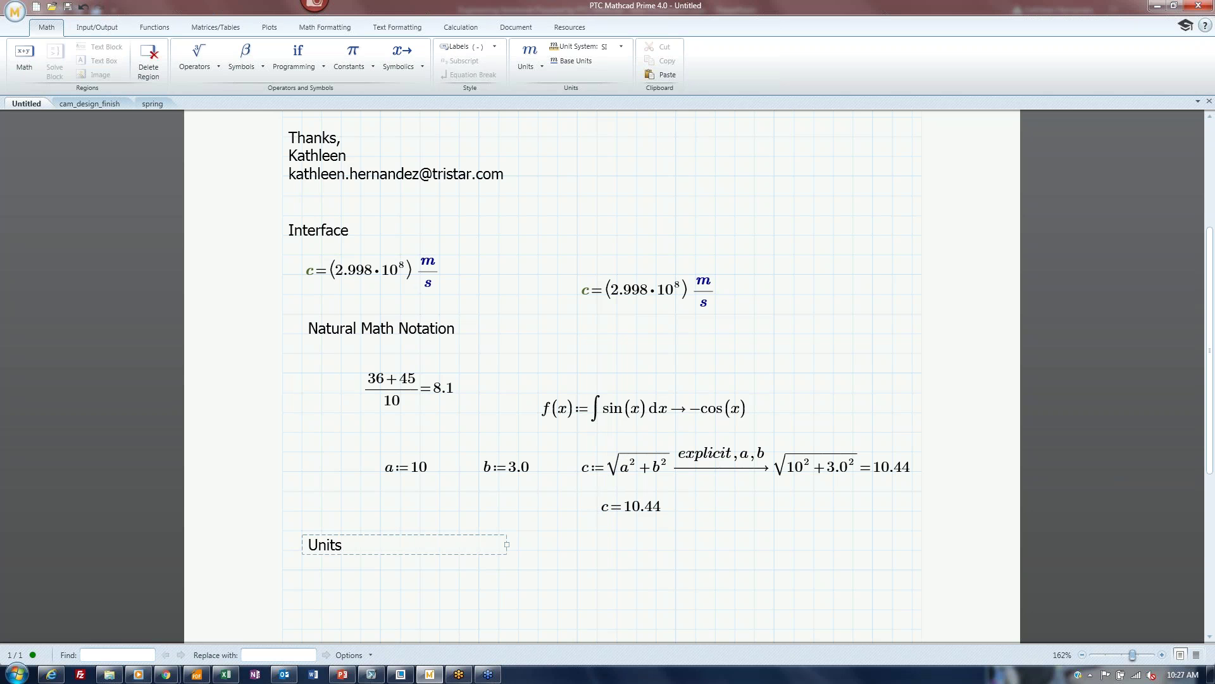
# Step: Evaluate 5 ft + 6 in + 2 m + 10 furlong in a math region below the Units heading
pyautogui.click(379, 592)
pyautogui.scroll(-3, 392, 573)
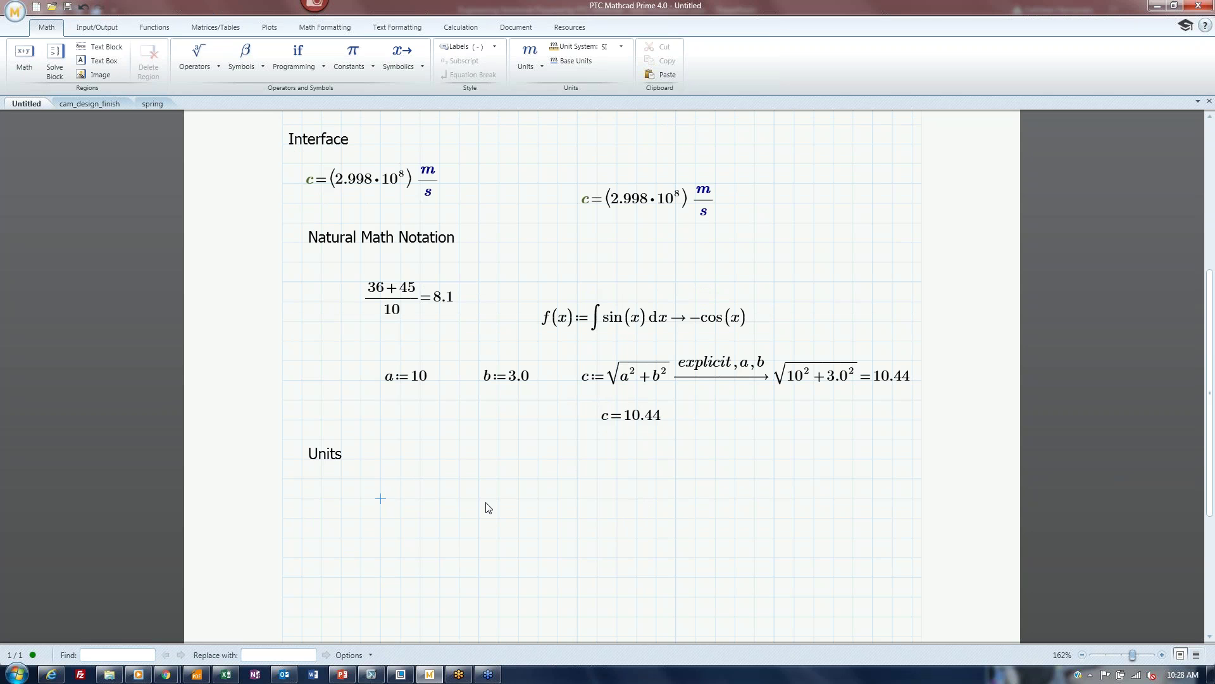
pyautogui.write('5·ft')
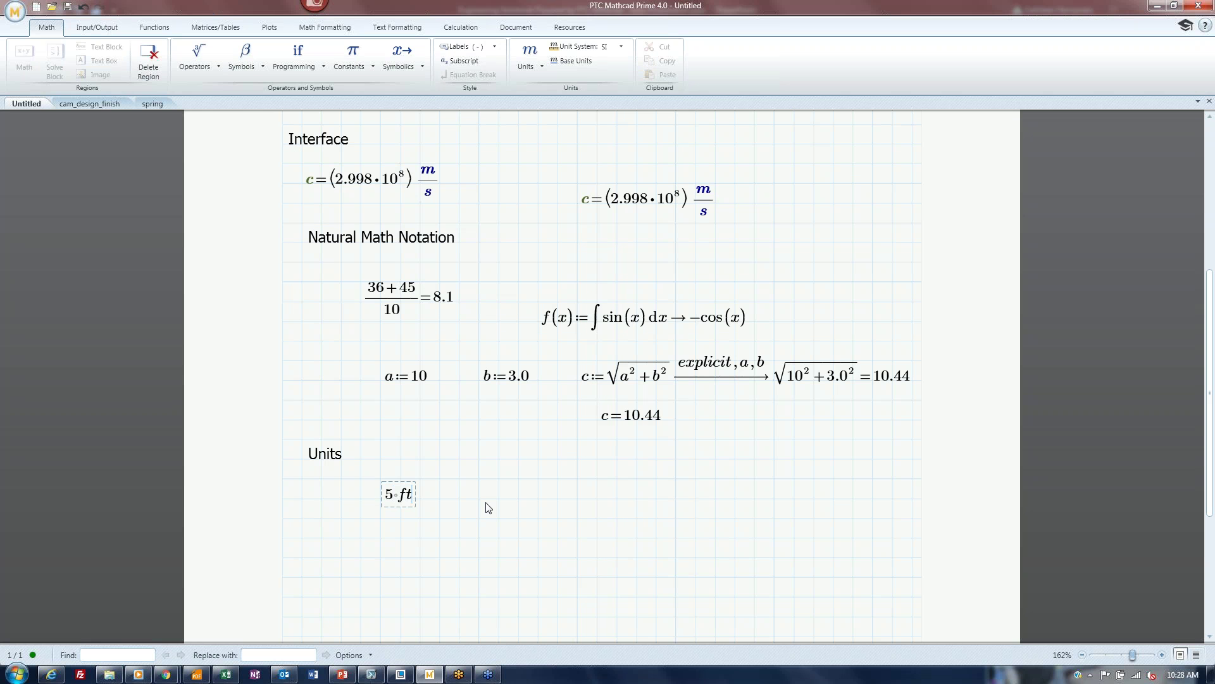
pyautogui.write('+6·in+2·m+10·furlong=(2.015·10³)·m')
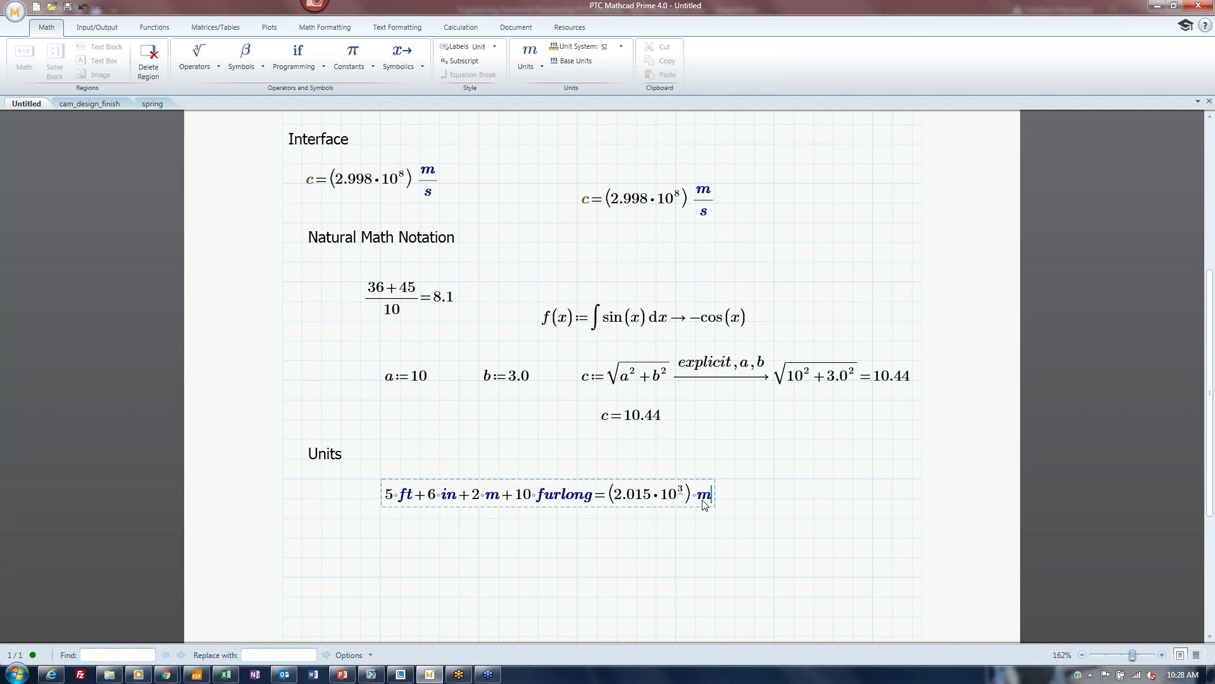
pyautogui.click(730, 518)
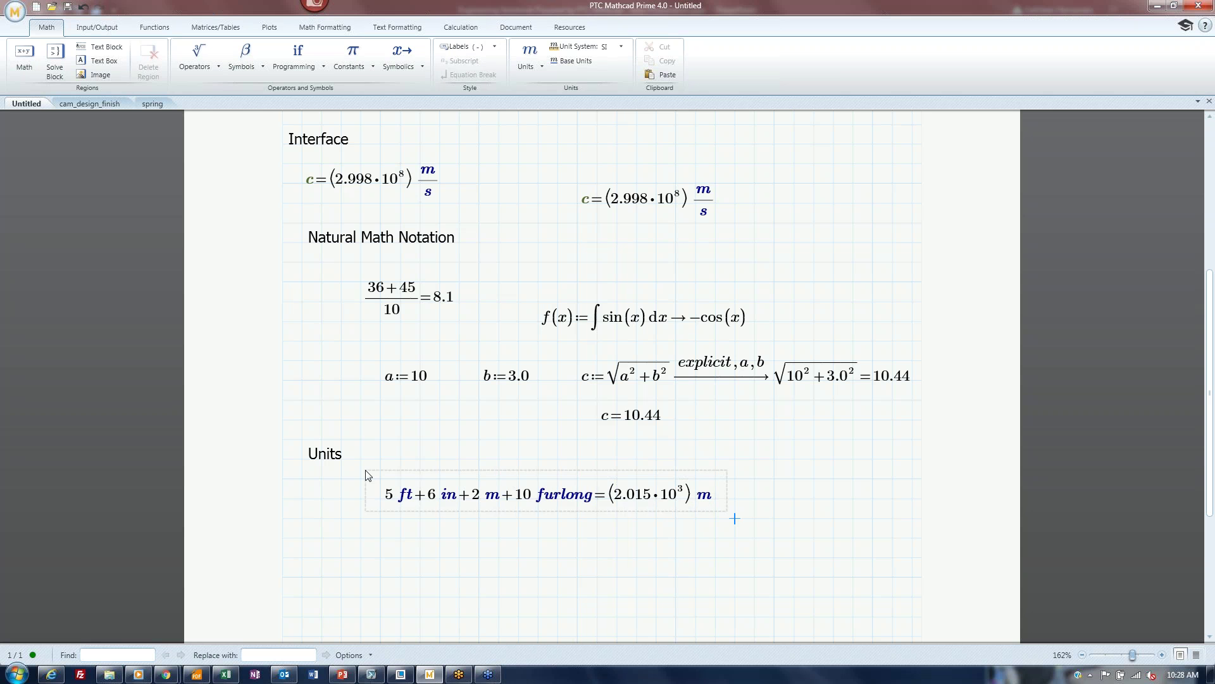
# Step: Copy the mixed-unit length sum and paste three copies stacked directly below it
pyautogui.click(466, 488)
pyautogui.hotkey('ctrl', 'c')
pyautogui.click(384, 543)
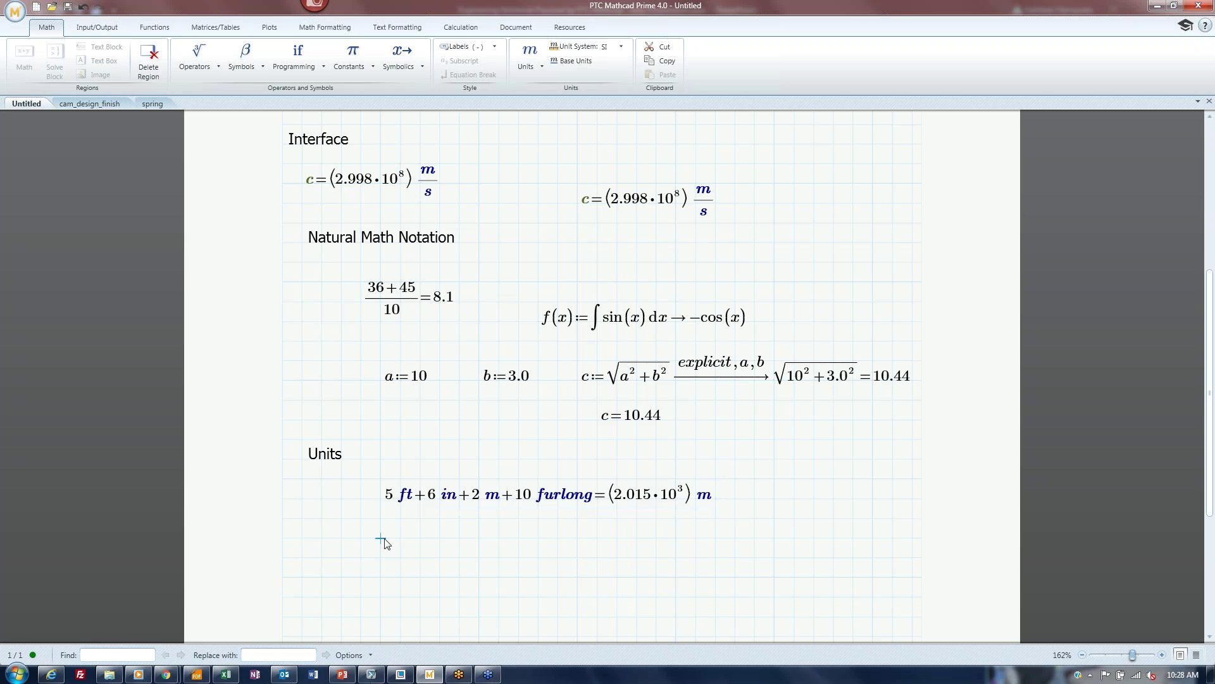
pyautogui.hotkey('ctrl', 'v')
pyautogui.click(388, 575)
pyautogui.hotkey('ctrl', 'v')
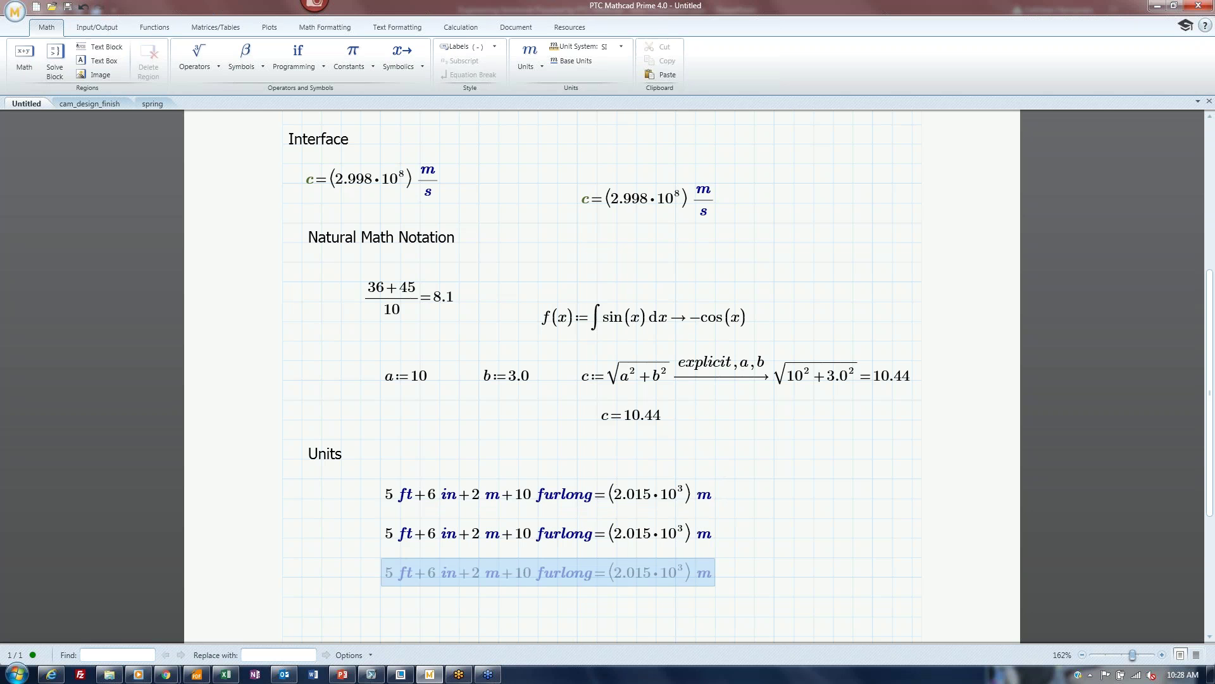
pyautogui.click(391, 615)
pyautogui.hotkey('ctrl', 'v')
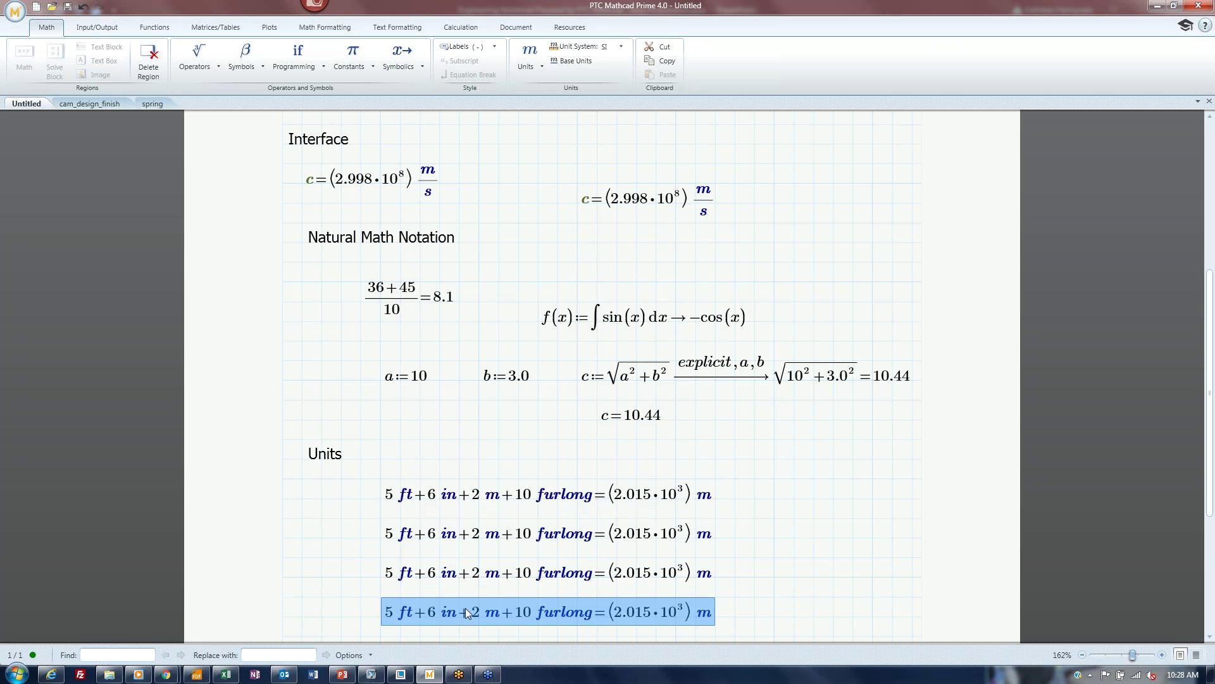
pyautogui.click(794, 519)
# Step: Set the unit of the third term in the first mixed-unit sum to s
pyautogui.scroll(-1, 802, 536)
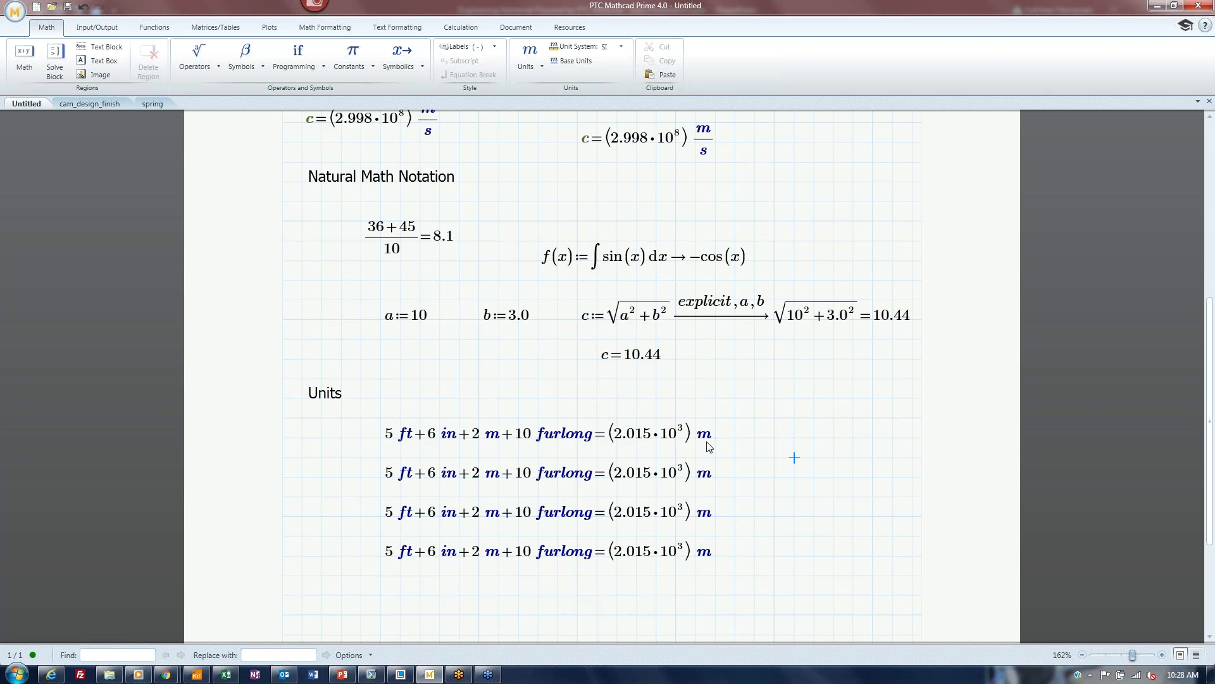
pyautogui.click(503, 436)
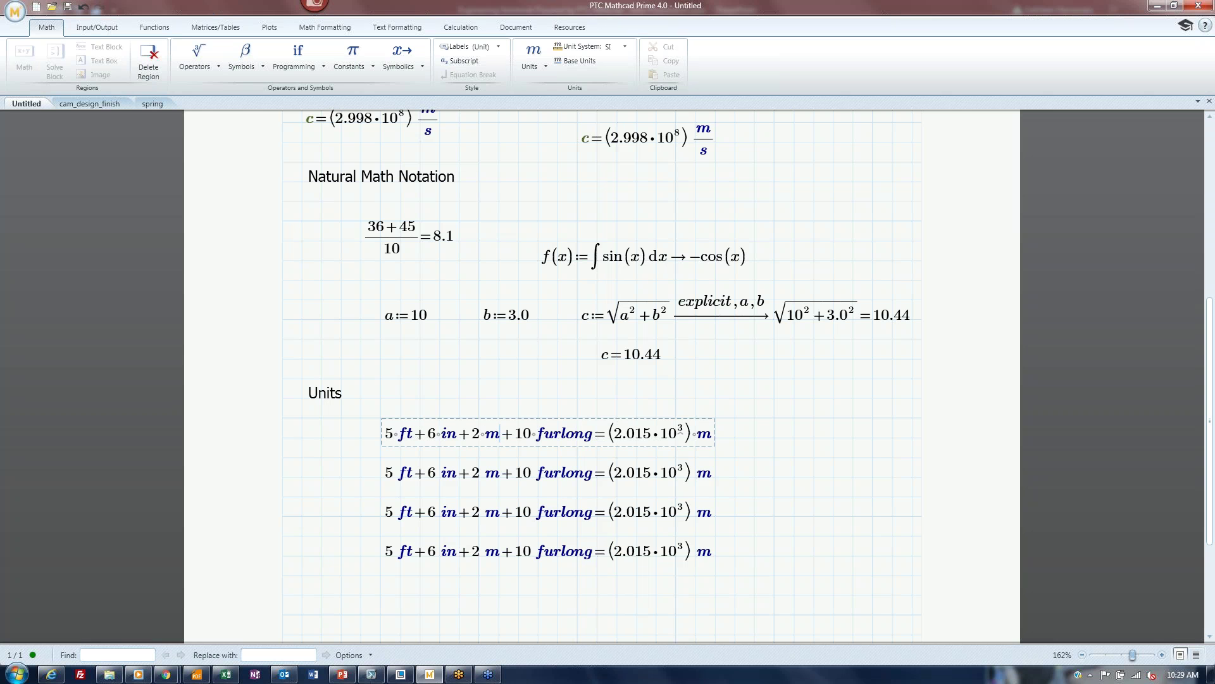
pyautogui.press('BackSpace')
pyautogui.write('s')
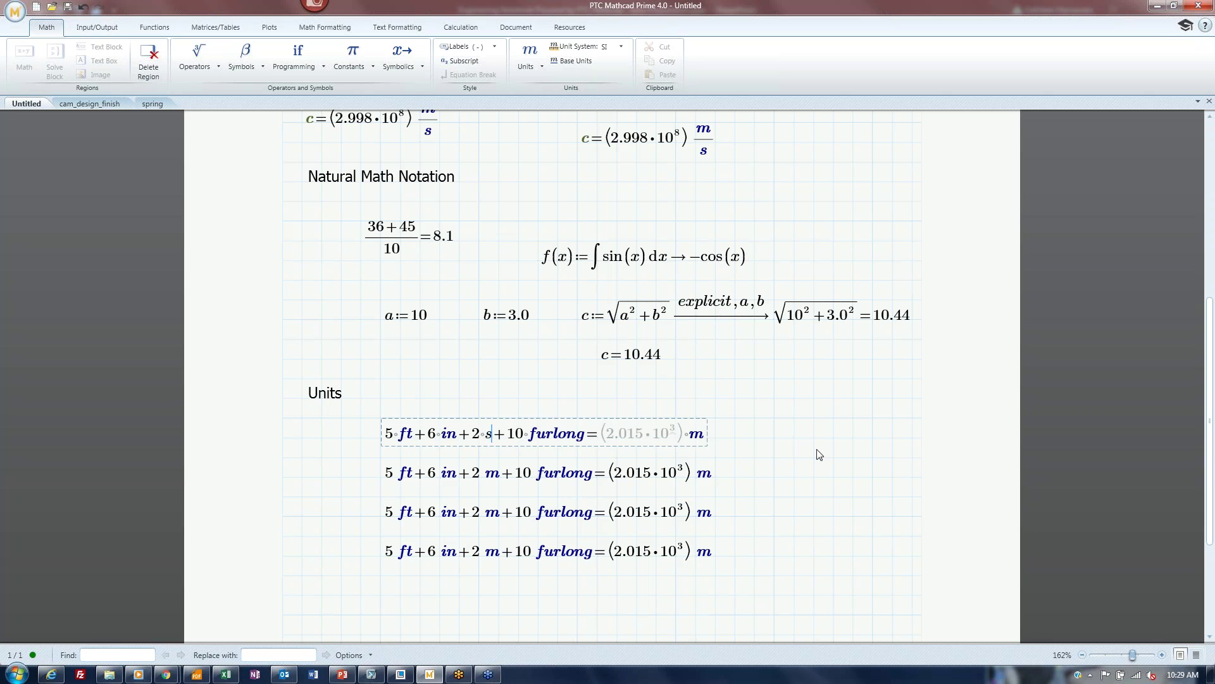
pyautogui.click(818, 452)
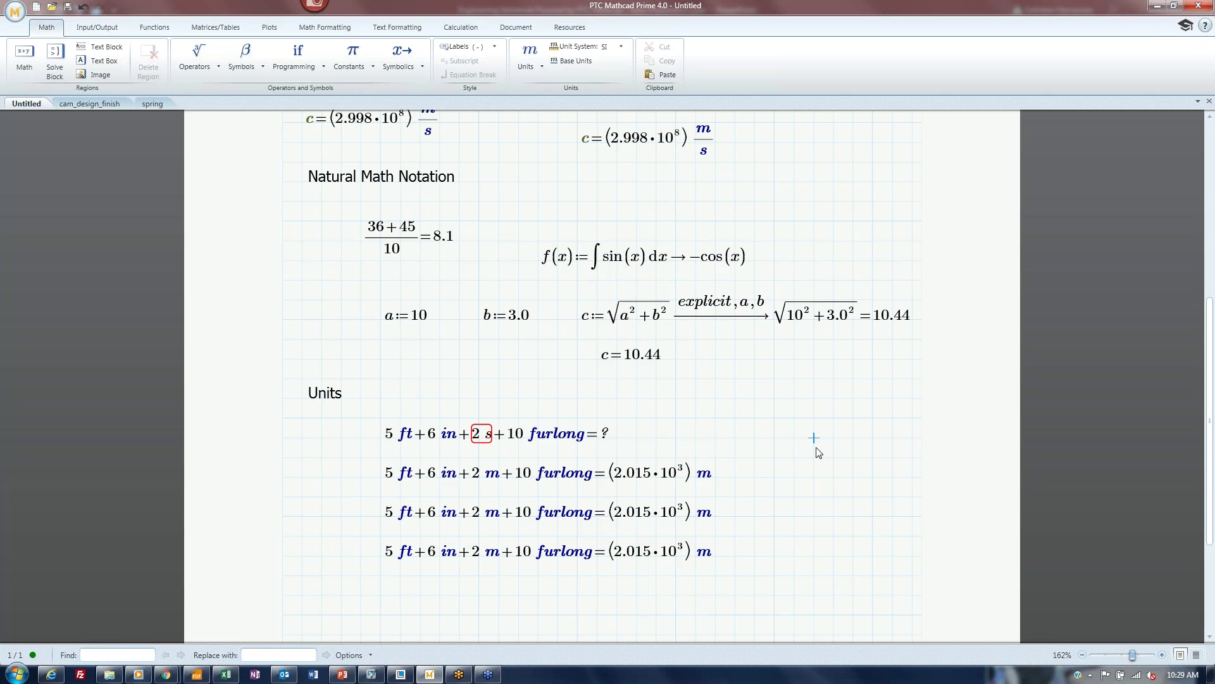
# Step: Restore the unit of the third term in the first mixed-unit sum to m
pyautogui.click(488, 435)
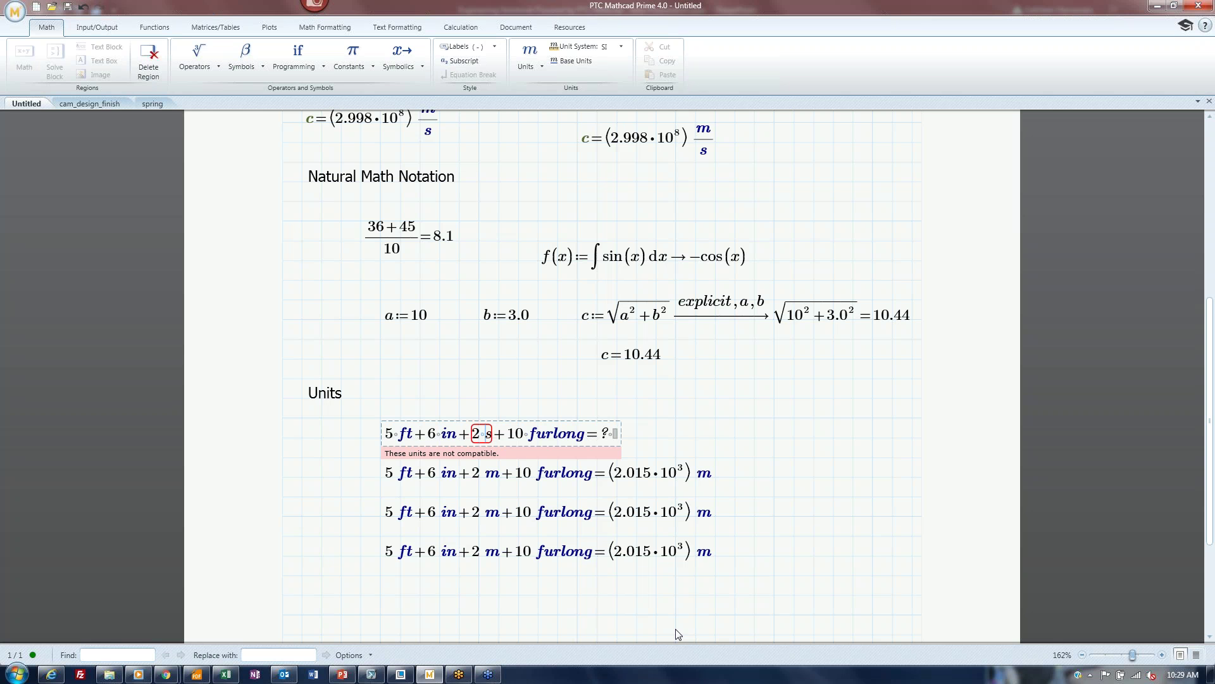
pyautogui.press('BackSpace')
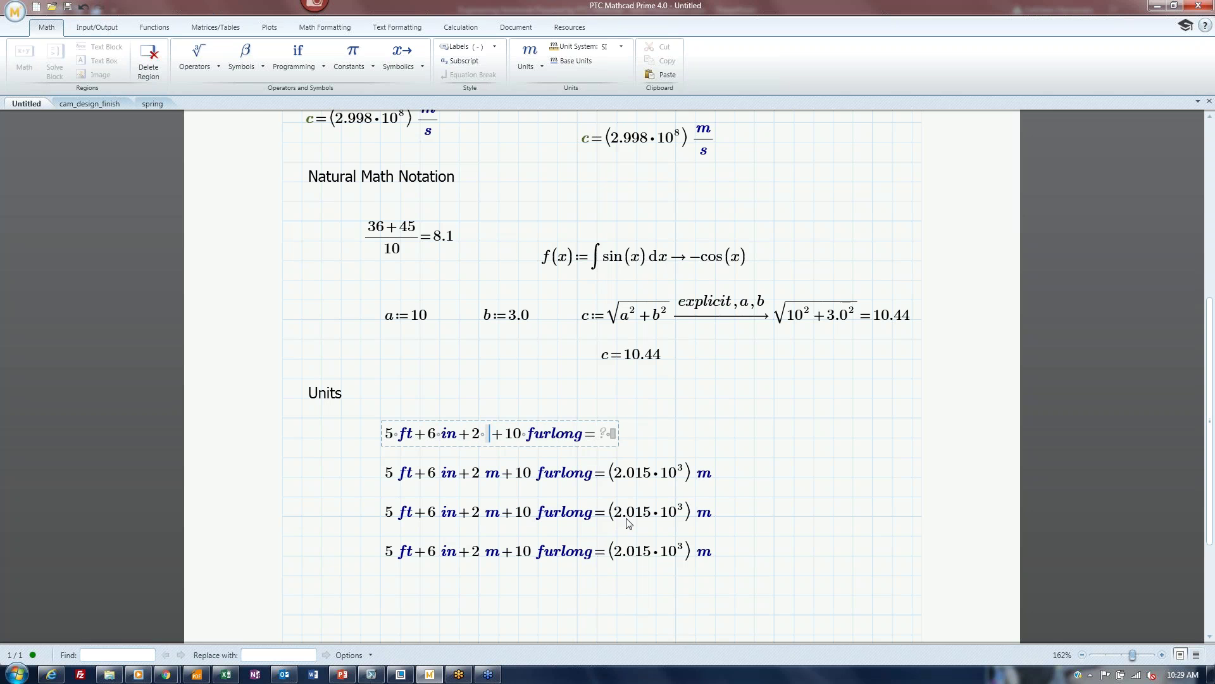
pyautogui.write('m')
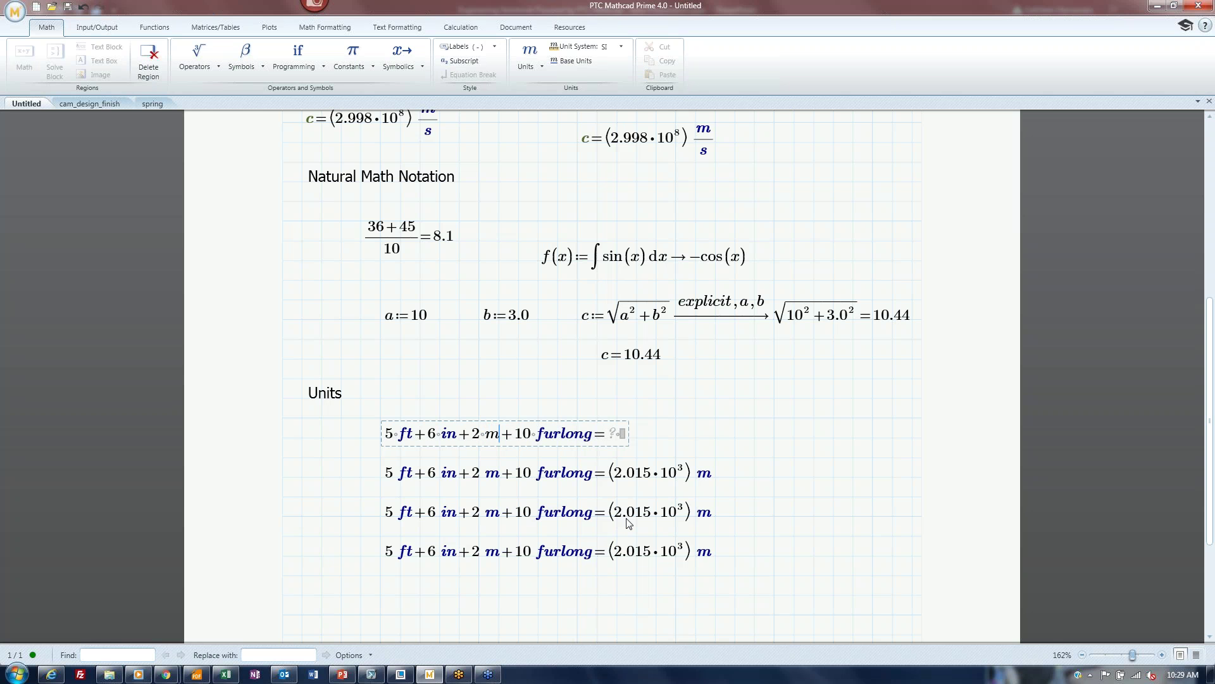
pyautogui.click(438, 360)
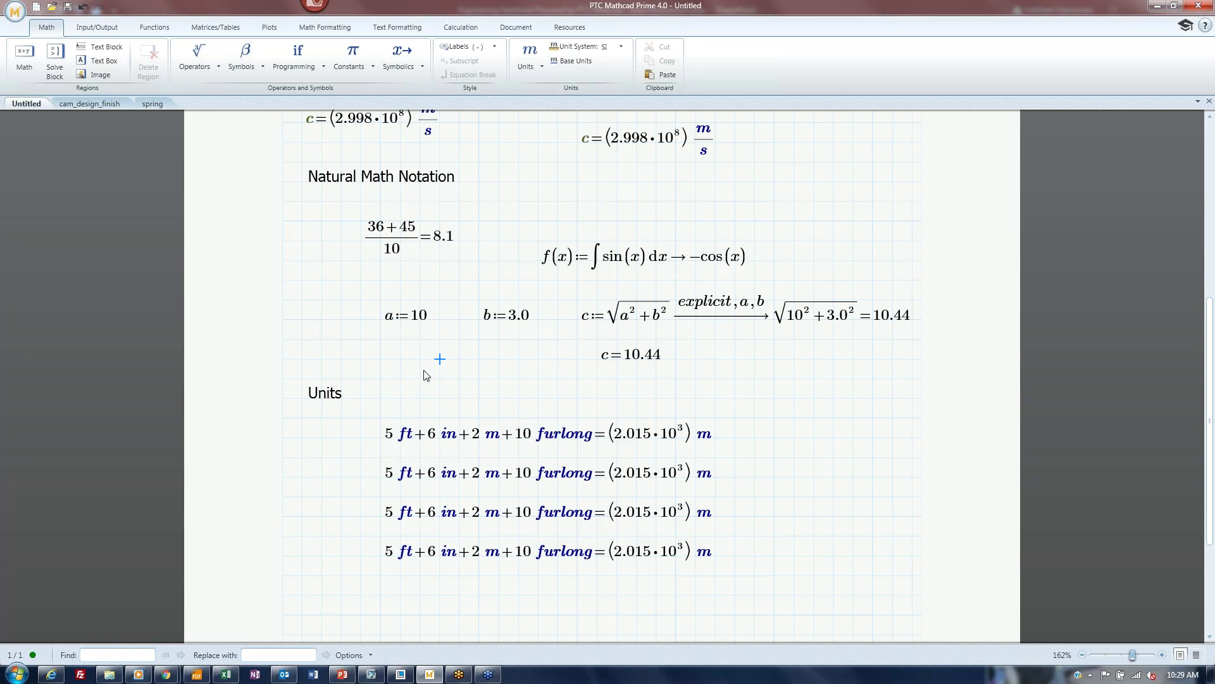
# Step: Convert the result of the second mixed-unit sum to cm and view the result magnified
pyautogui.click(711, 476)
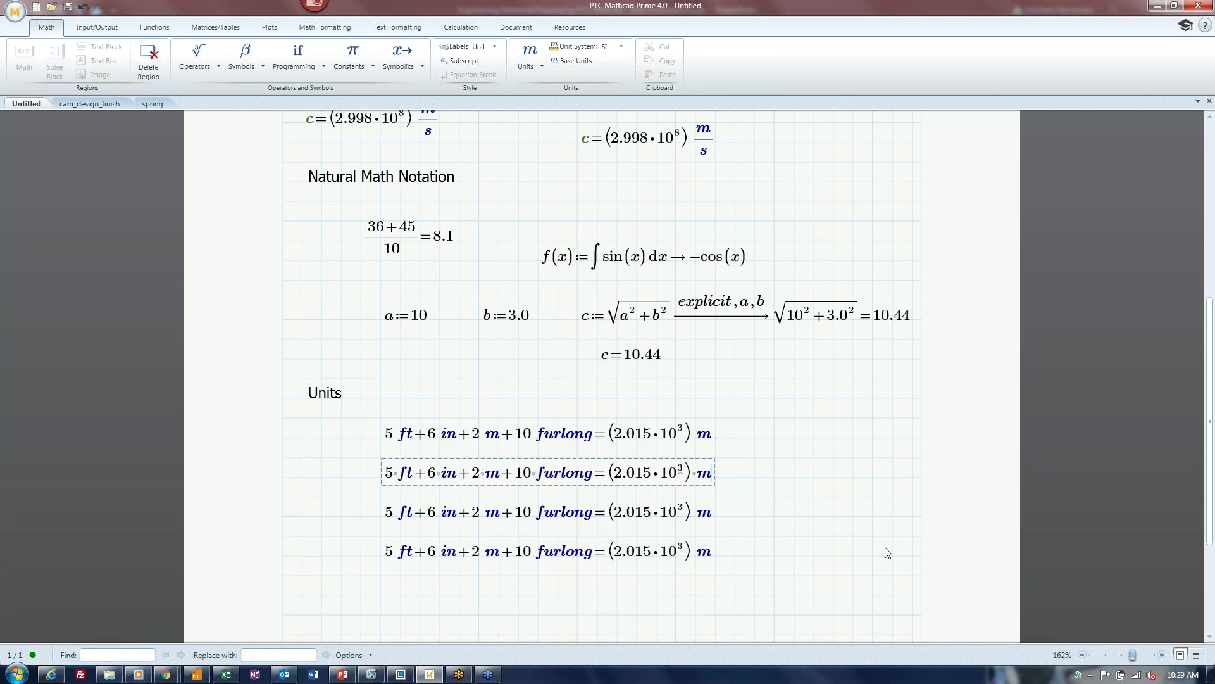
pyautogui.press('BackSpace')
pyautogui.write('c')
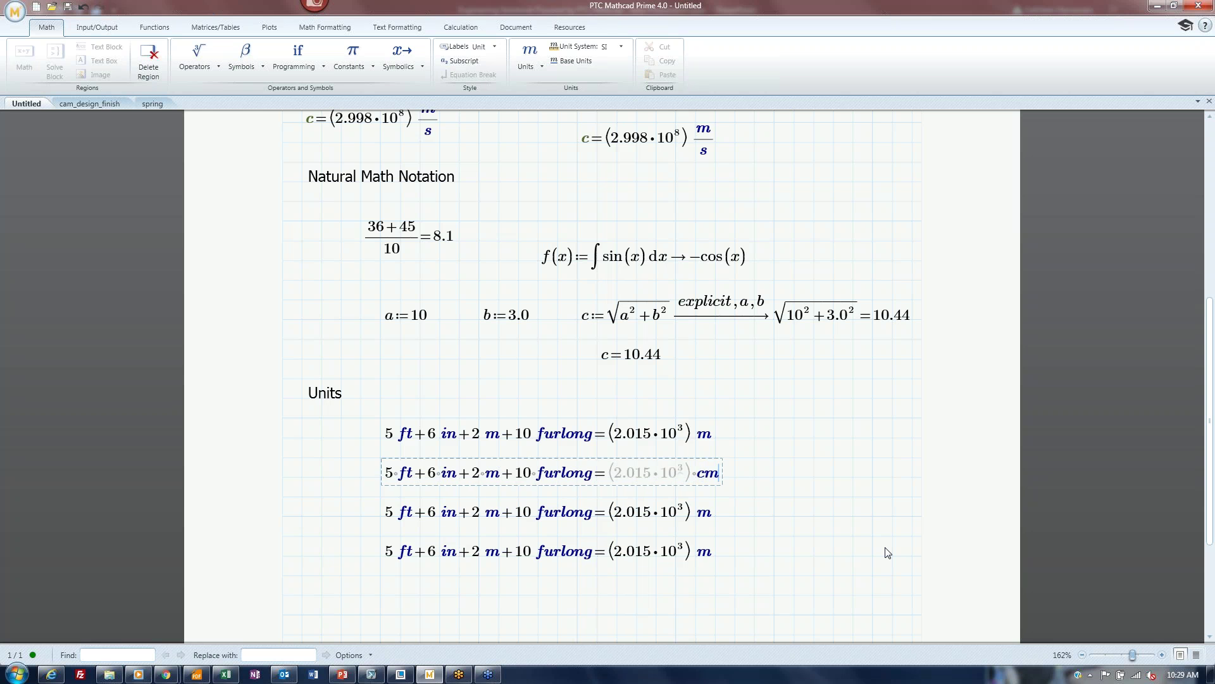
pyautogui.write('m')
pyautogui.click(892, 537)
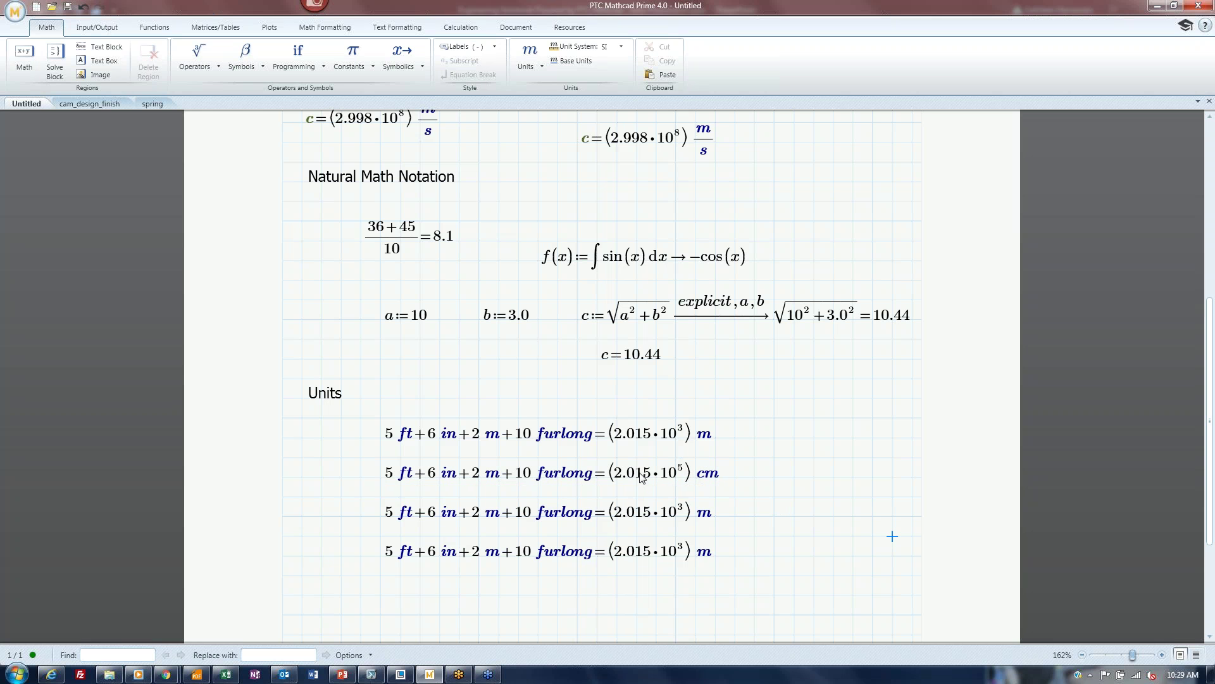
pyautogui.hotkey('ctrl', 'alt', 'm')
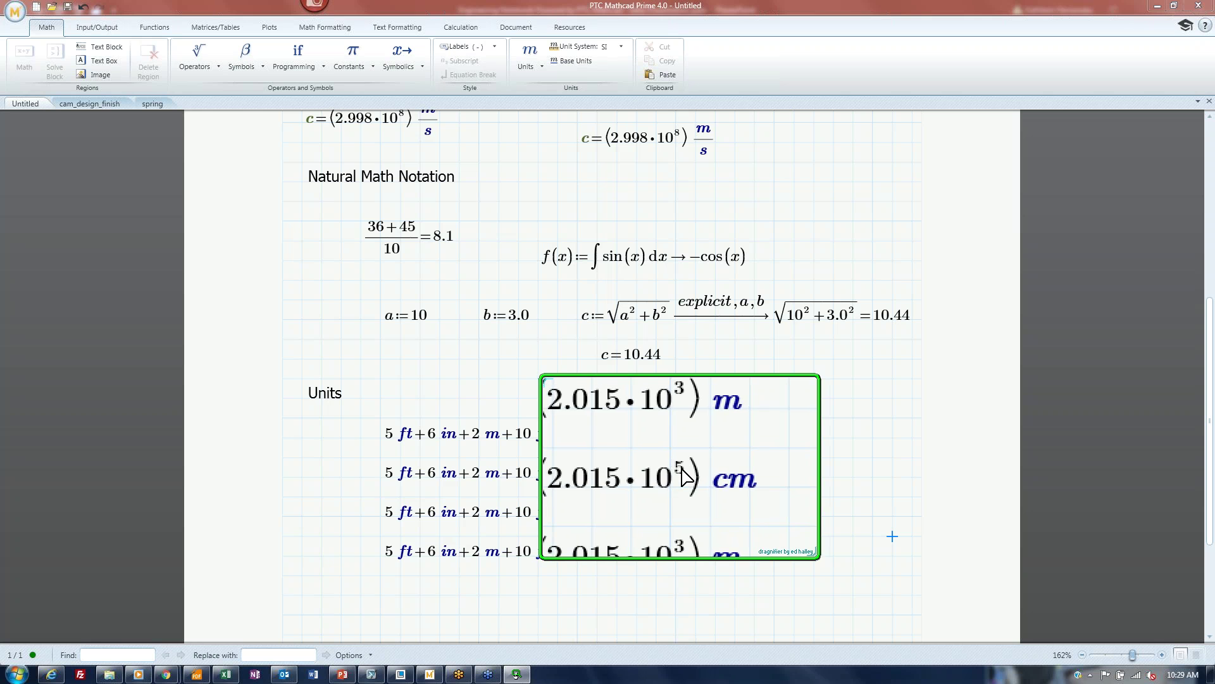
pyautogui.click(731, 520)
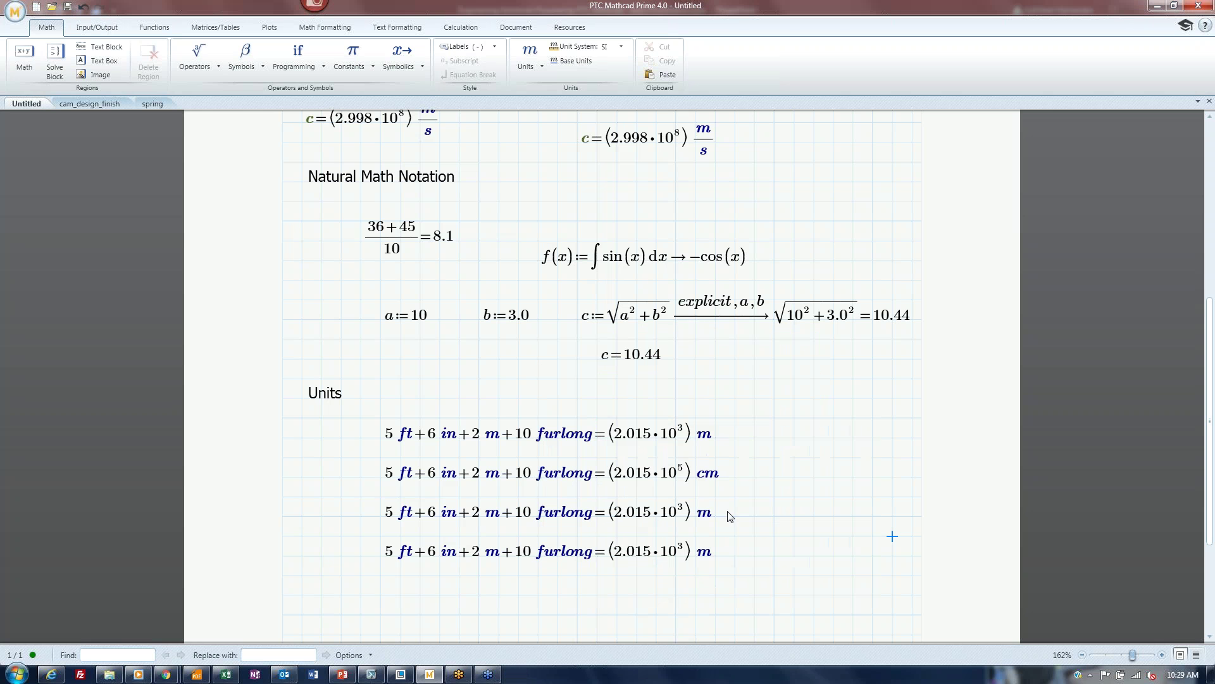
# Step: Convert the result of the second mixed-unit sum to in
pyautogui.click(721, 474)
pyautogui.press('BackSpace')
pyautogui.press('BackSpace')
pyautogui.write('in')
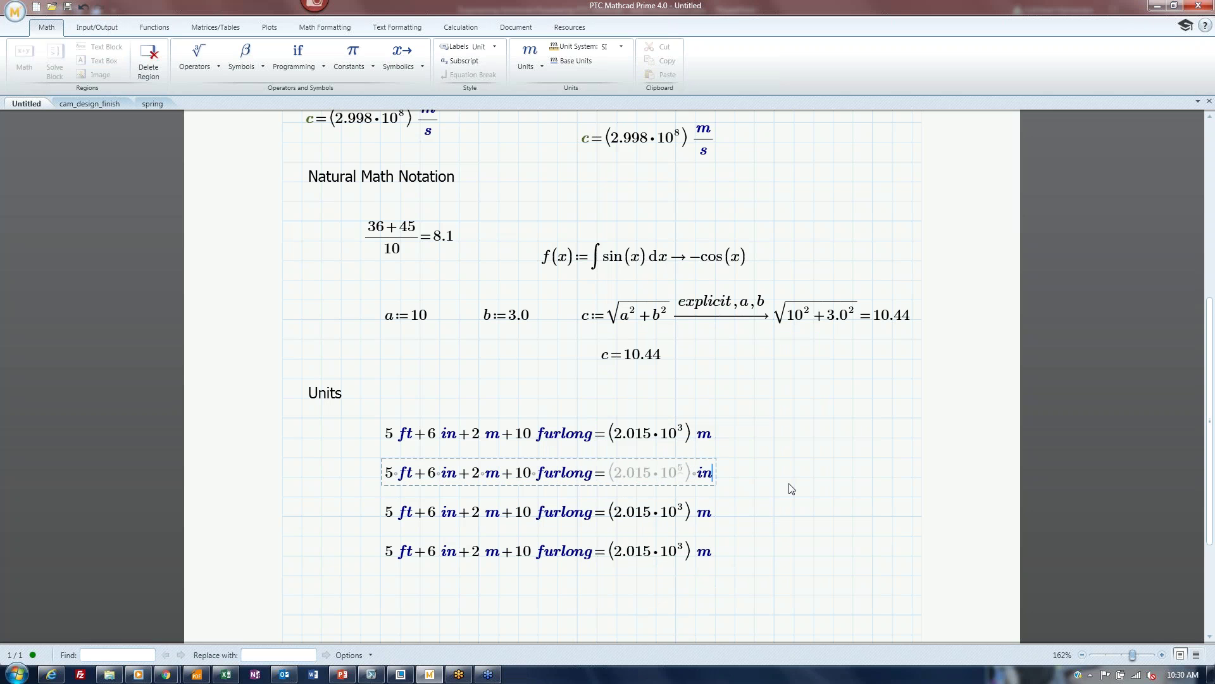
pyautogui.click(814, 479)
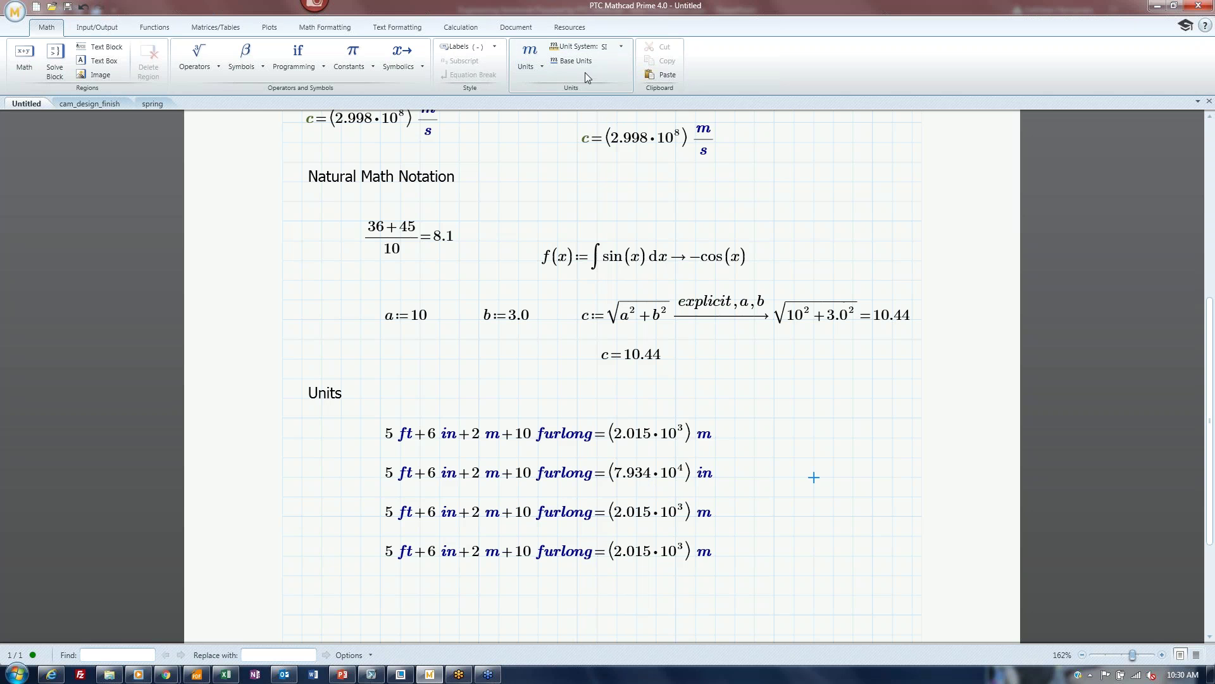
# Step: Switch the worksheet's unit system to USCS and re-evaluate the second mixed-unit sum in its default unit
pyautogui.click(620, 47)
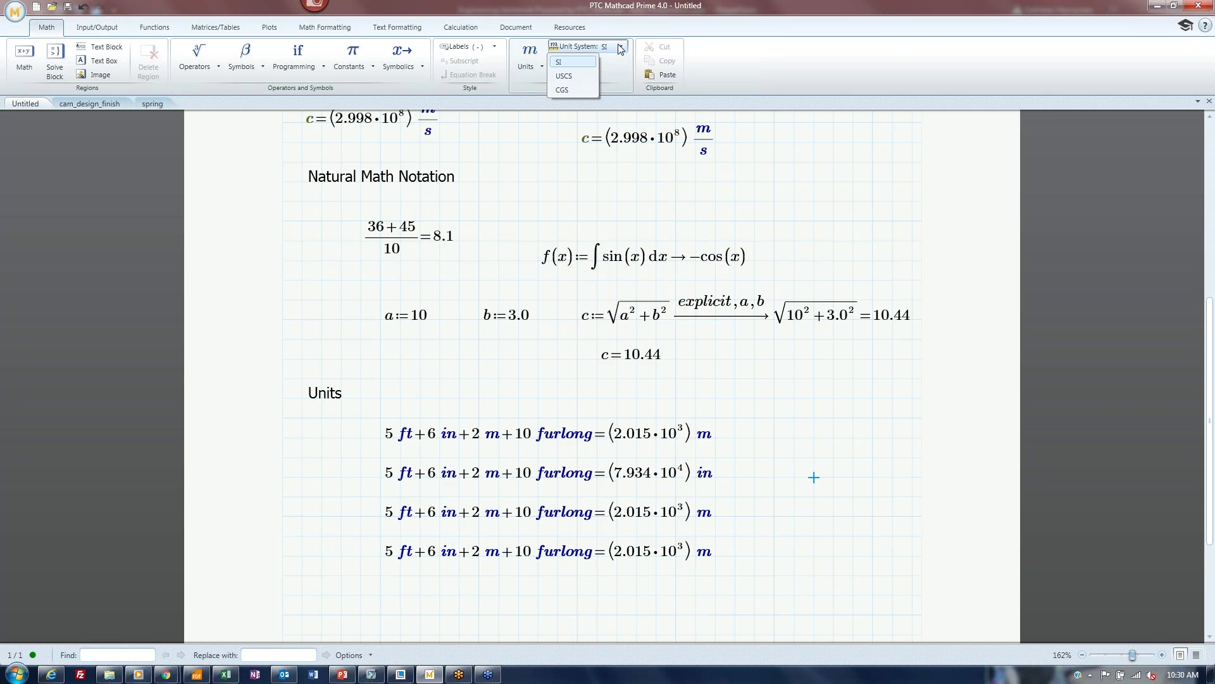
pyautogui.click(573, 76)
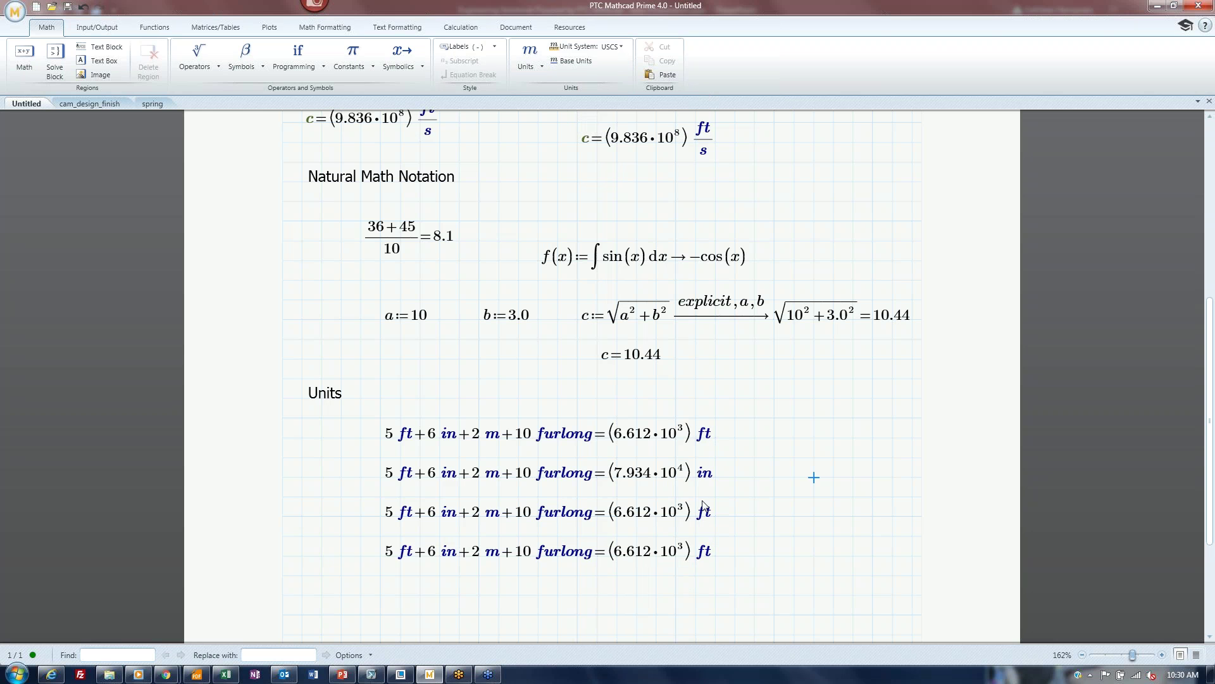
pyautogui.click(708, 477)
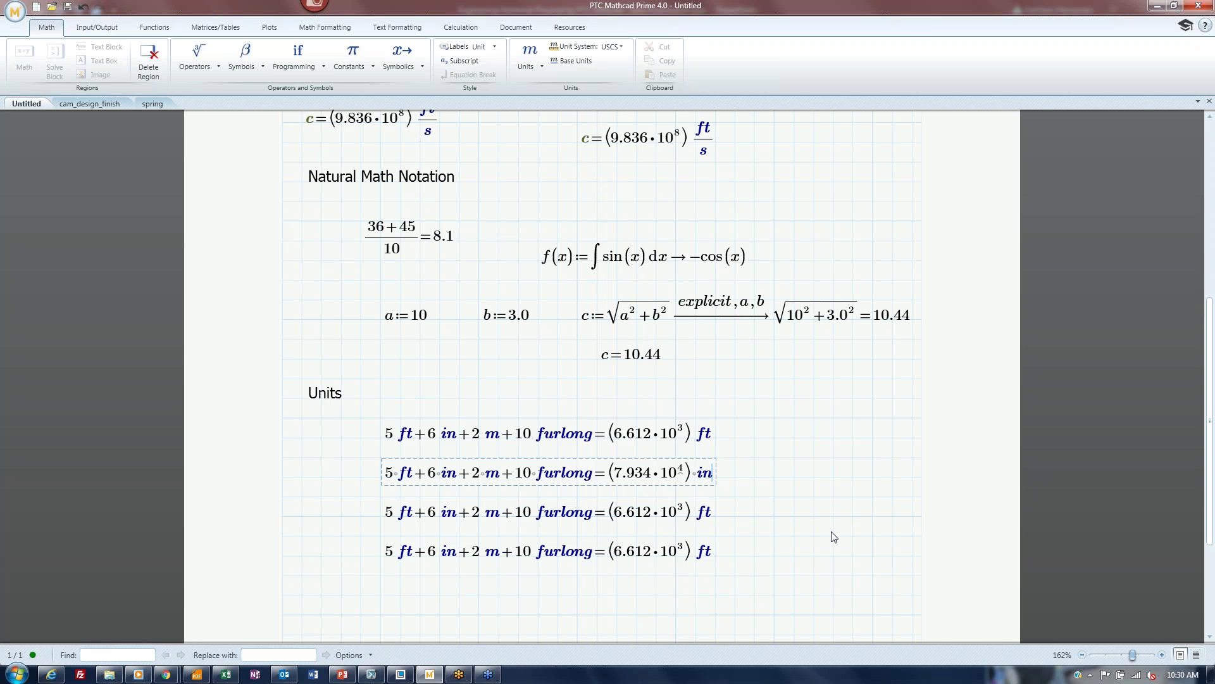
pyautogui.press('BackSpace')
pyautogui.press('BackSpace')
pyautogui.press('BackSpace')
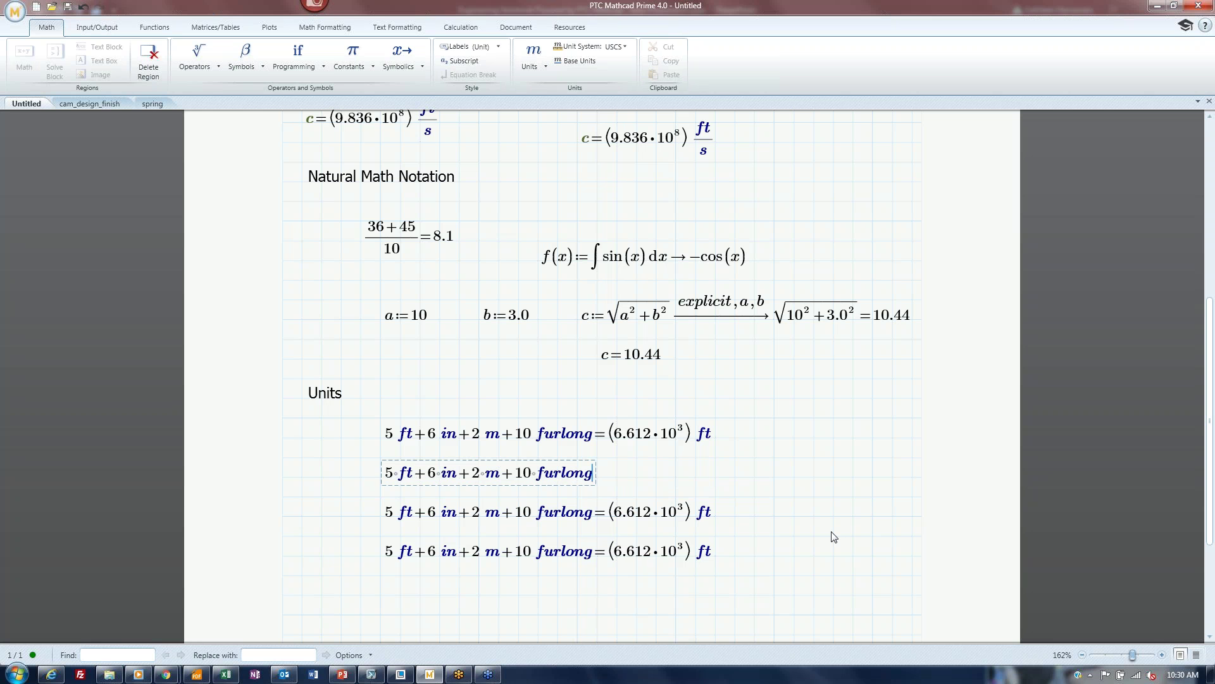
pyautogui.write('=(6.612·10^3) ft')
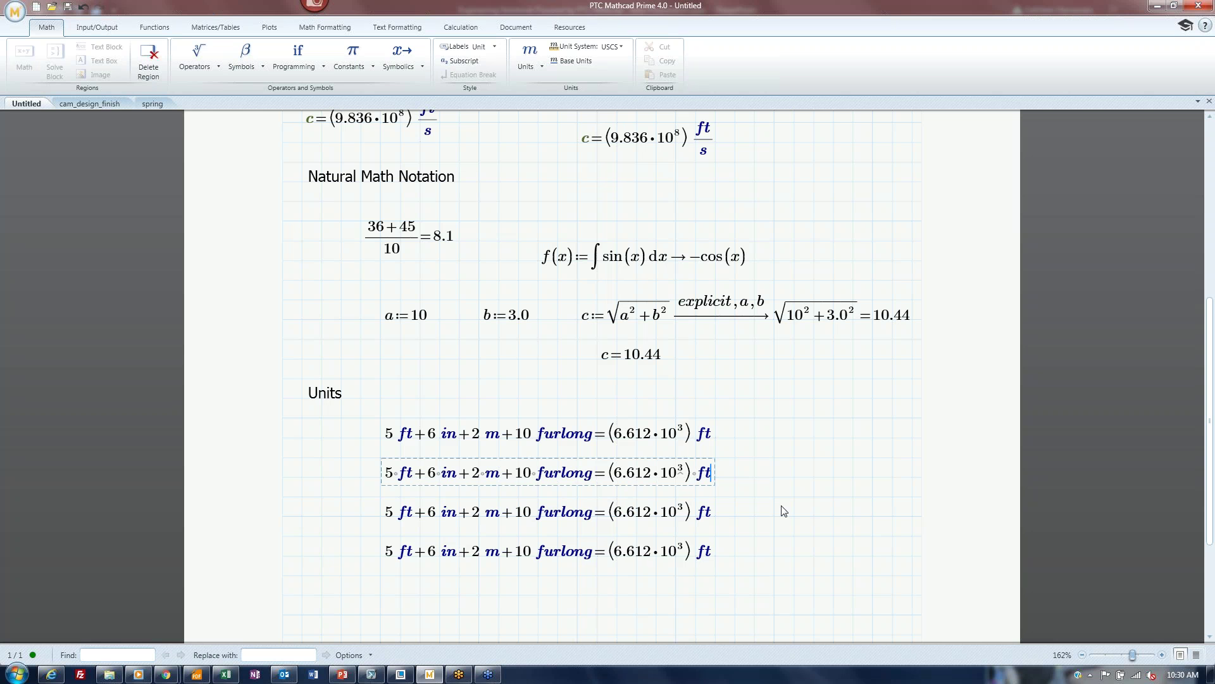
# Step: Browse the list of available units, examining the force and length categories, including the Smoot length unit
pyautogui.click(537, 66)
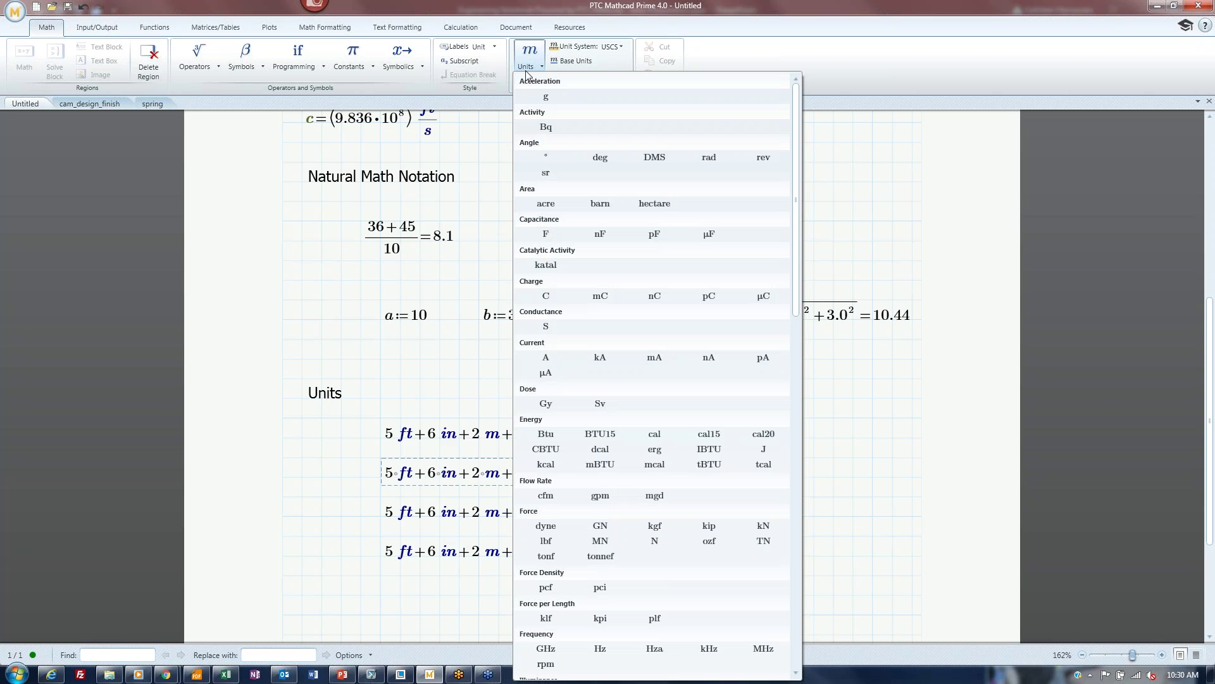
pyautogui.scroll(-3, 687, 244)
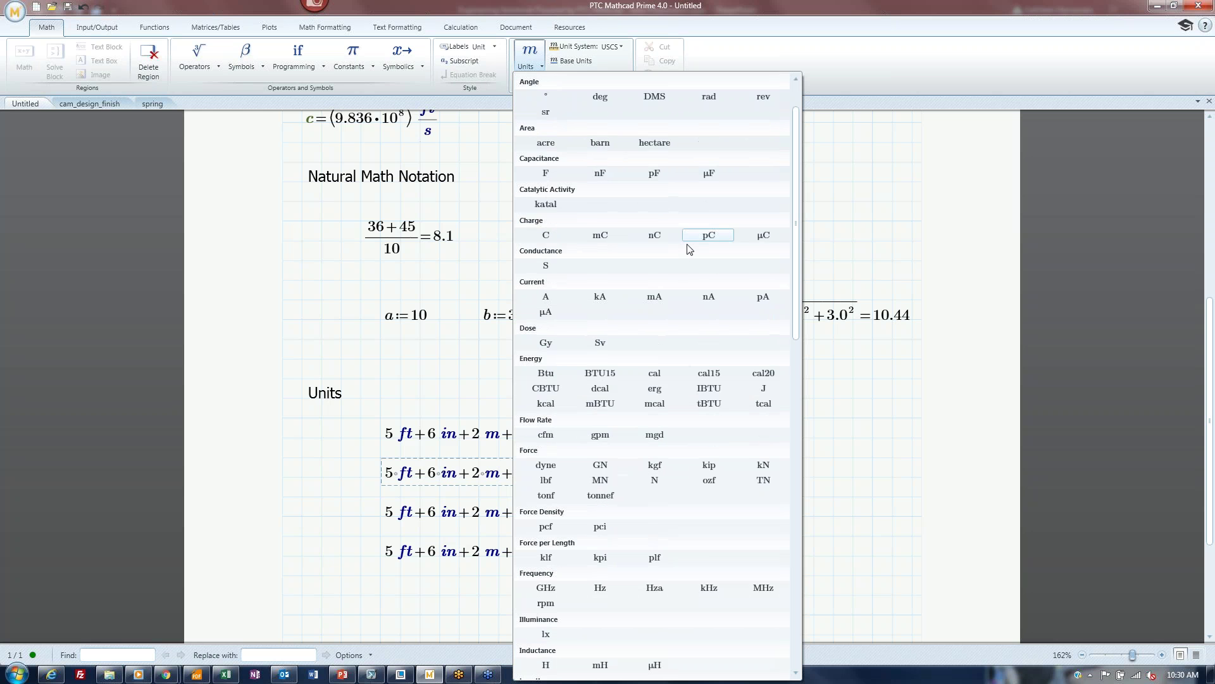
pyautogui.scroll(1, 690, 251)
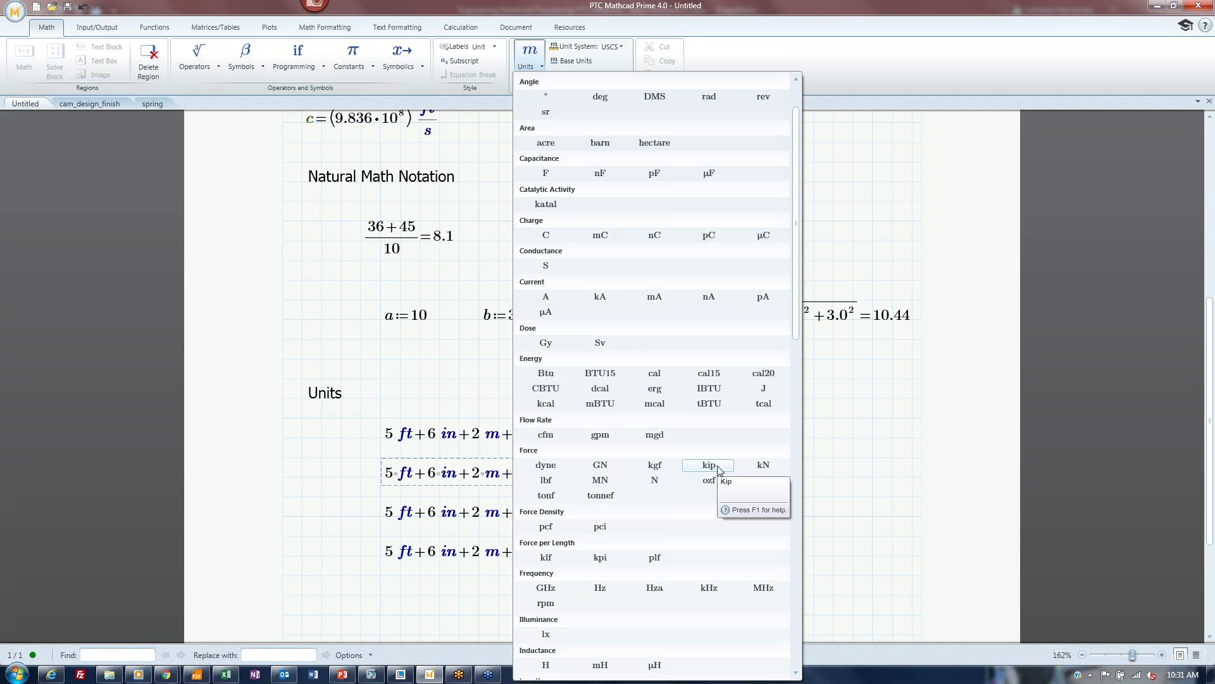
pyautogui.scroll(-4, 719, 469)
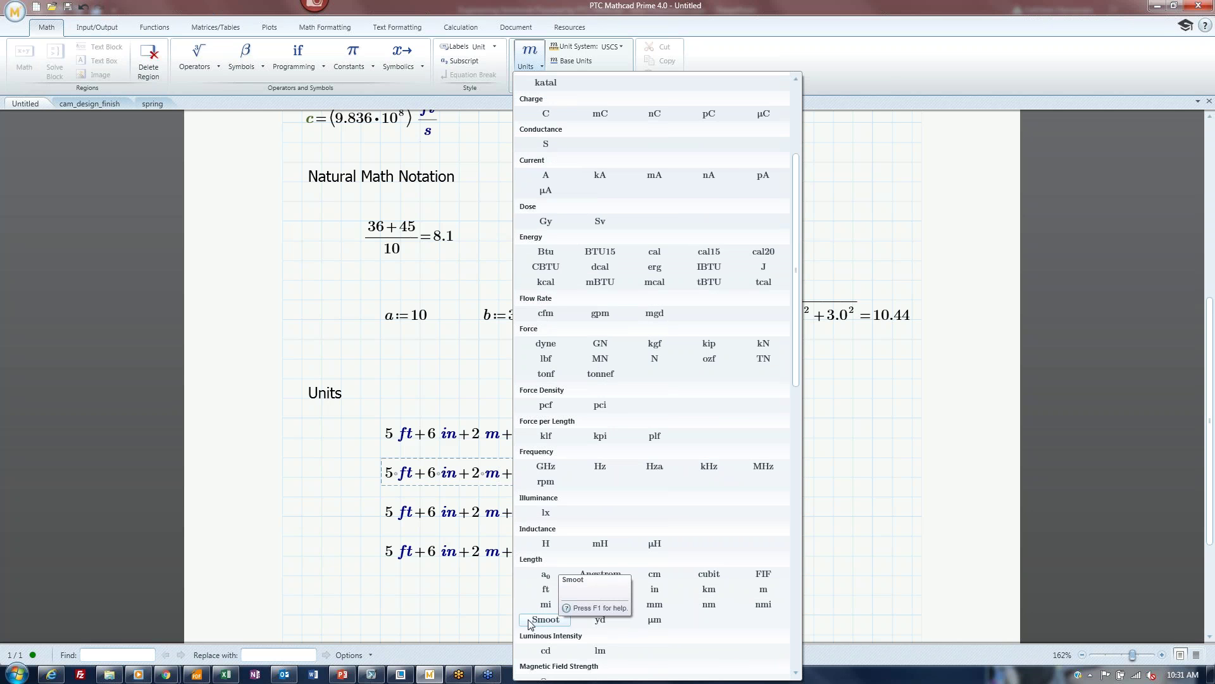
pyautogui.scroll(-3, 529, 625)
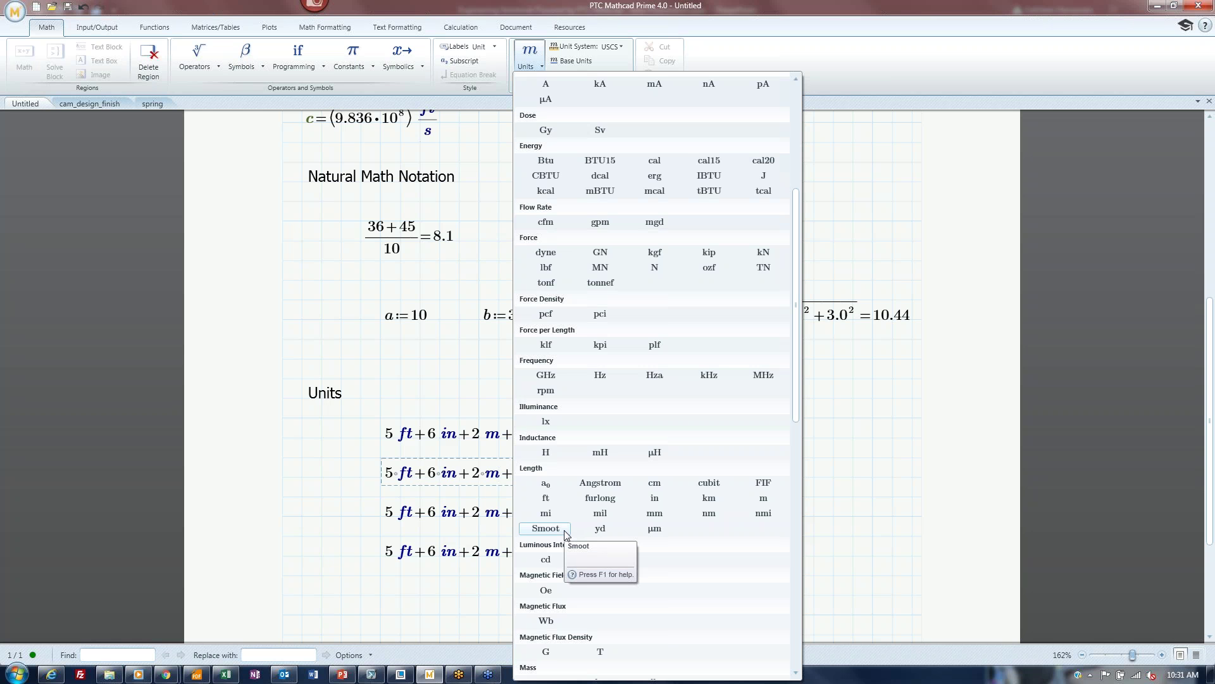
pyautogui.click(832, 539)
# Step: Move the f(x) integral definition below the four mixed-unit sums and align it with their starting edge
pyautogui.scroll(-3, 790, 531)
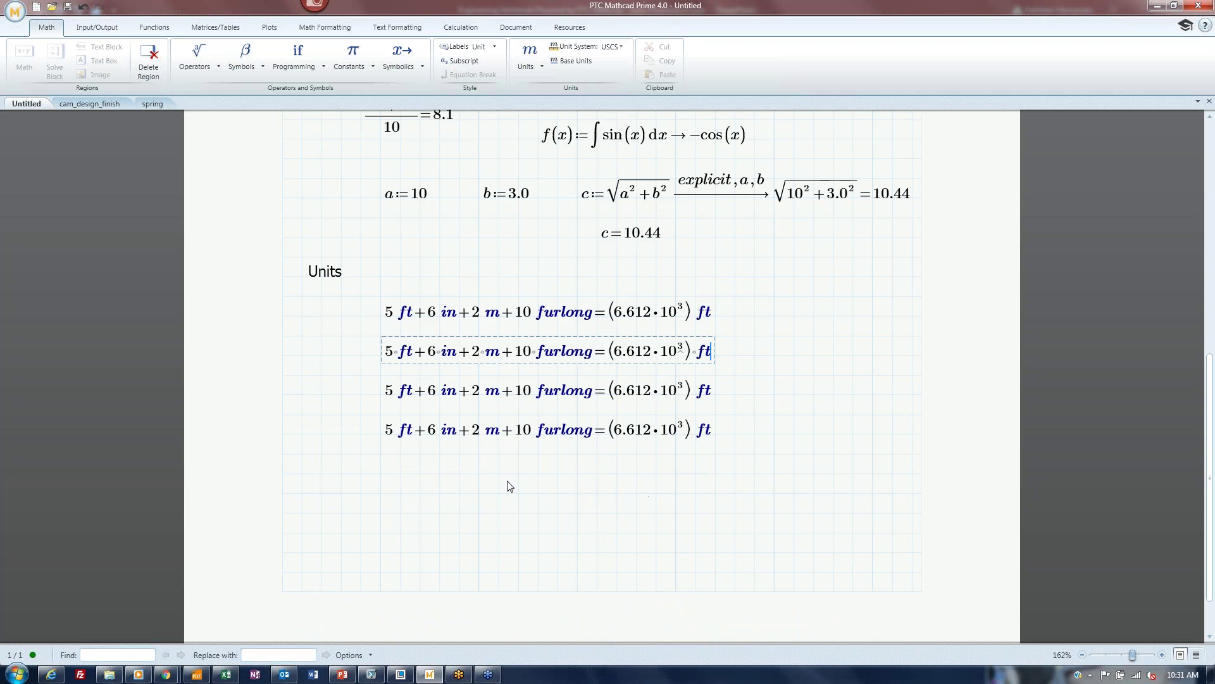
pyautogui.scroll(-2, 481, 491)
pyautogui.click(341, 447)
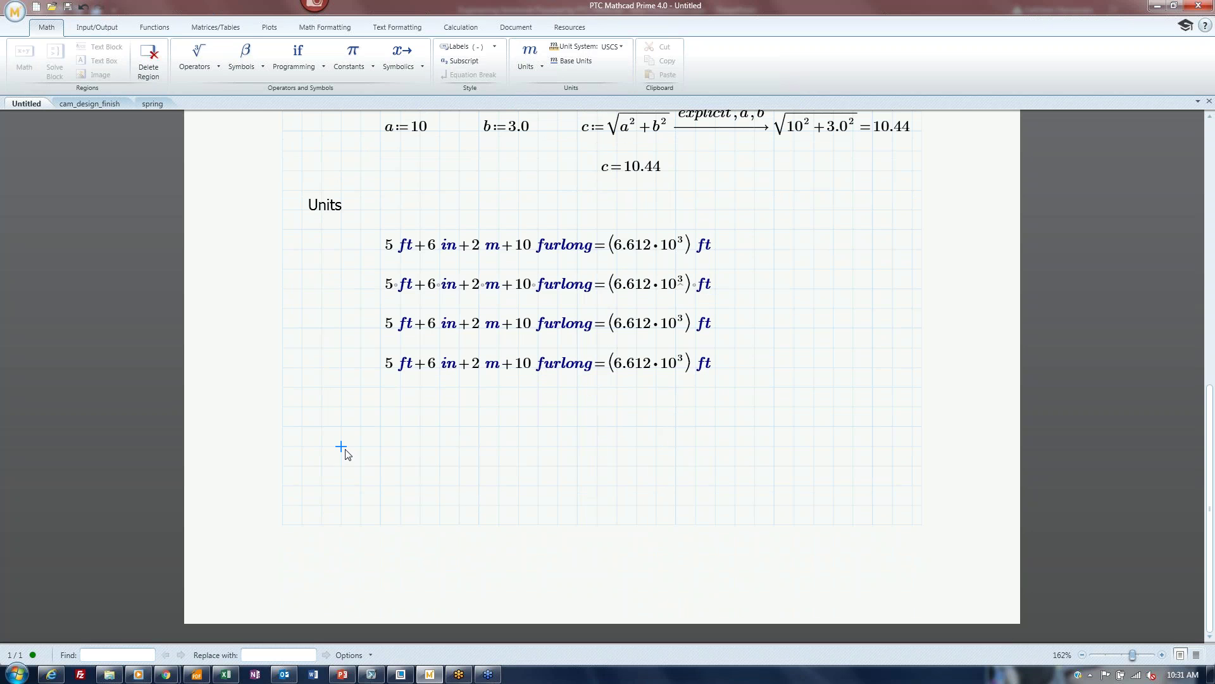
pyautogui.click(269, 27)
pyautogui.scroll(6, 592, 429)
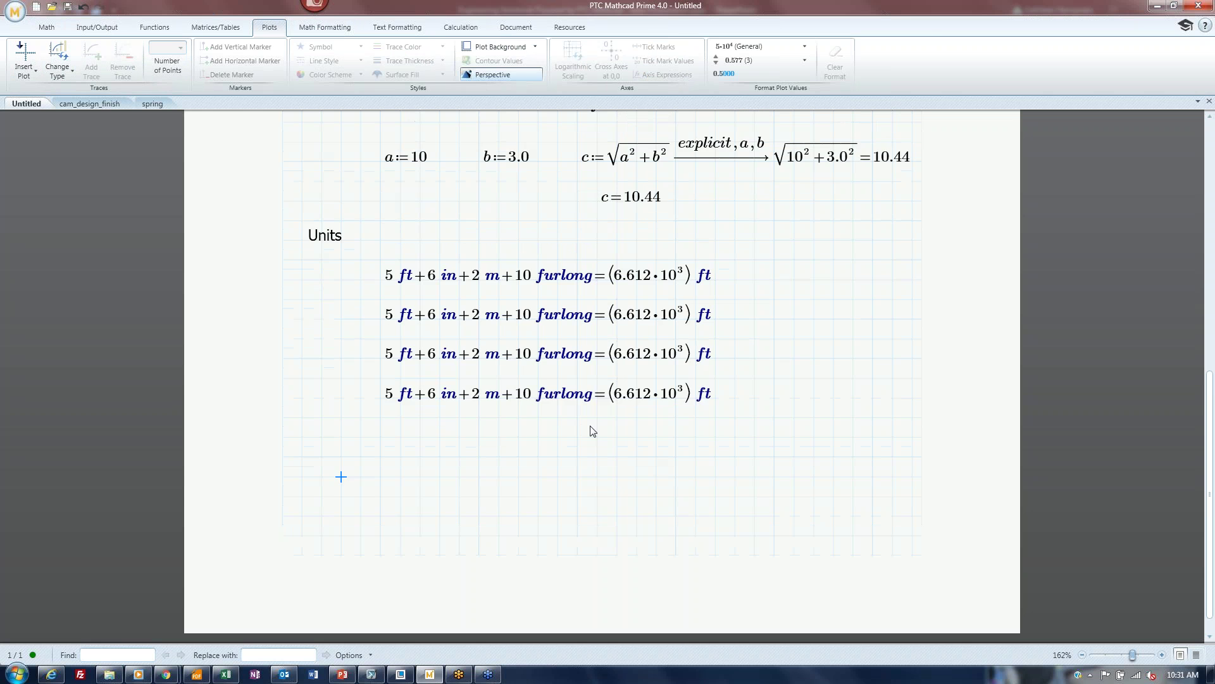
pyautogui.click(557, 283)
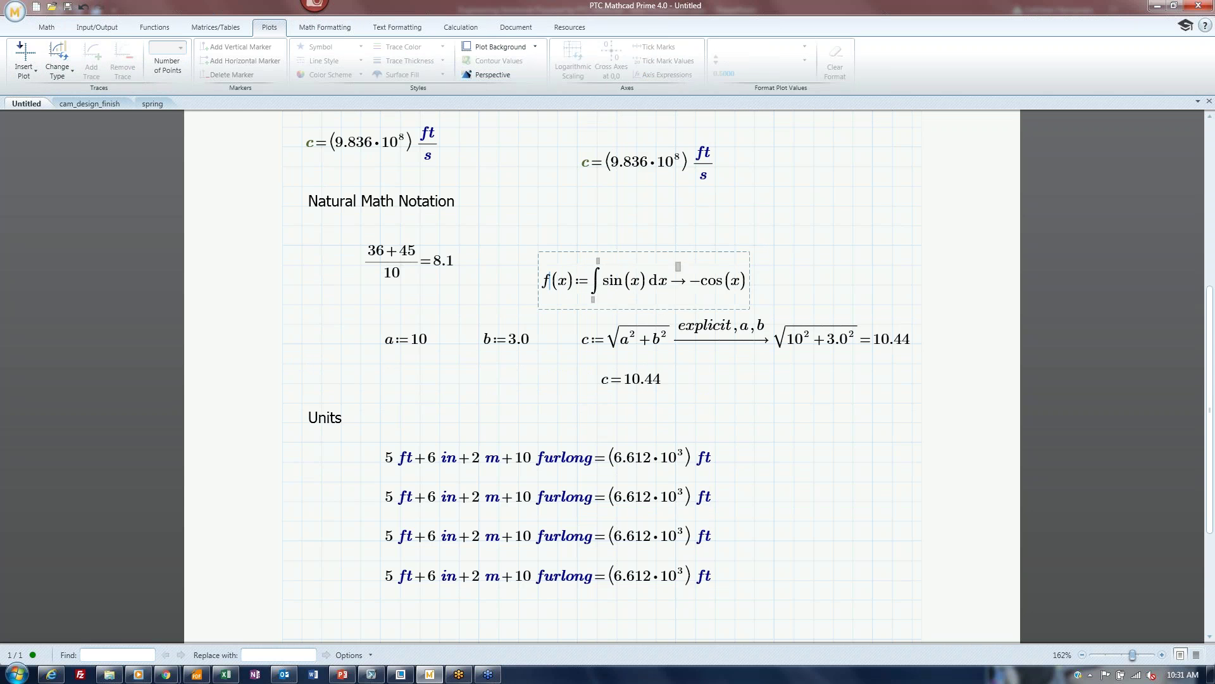
pyautogui.moveTo(561, 257); pyautogui.dragTo(435, 606)
pyautogui.scroll(-6, 490, 375)
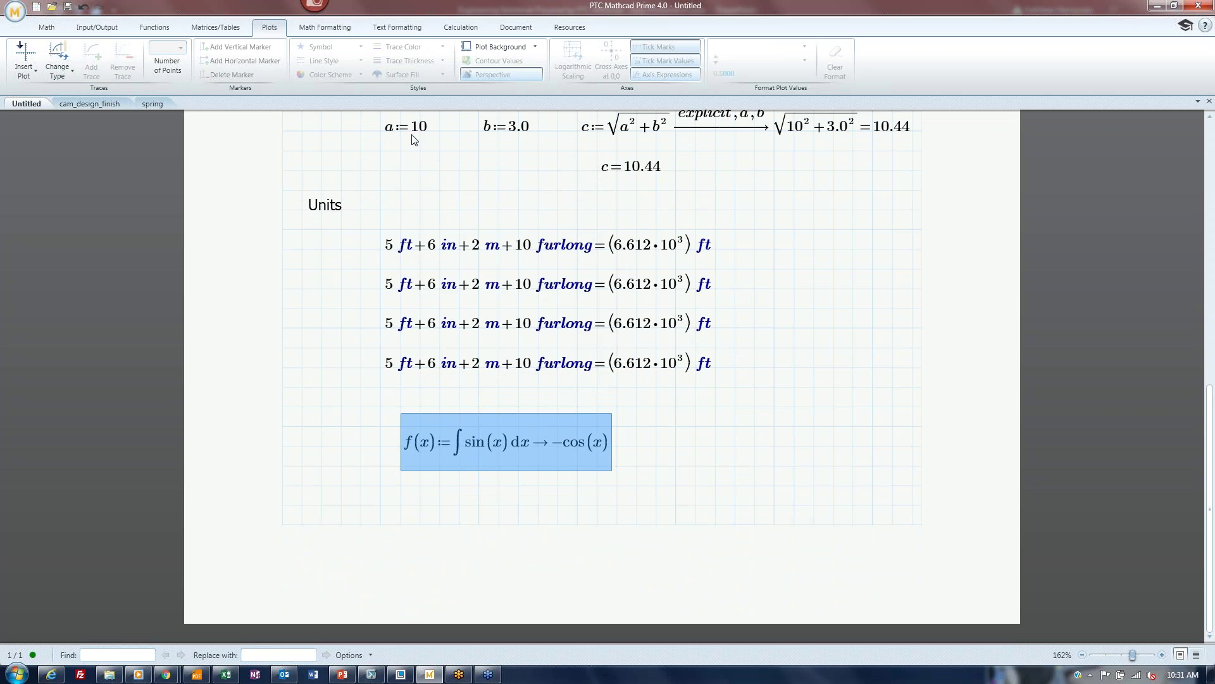
pyautogui.click(676, 446)
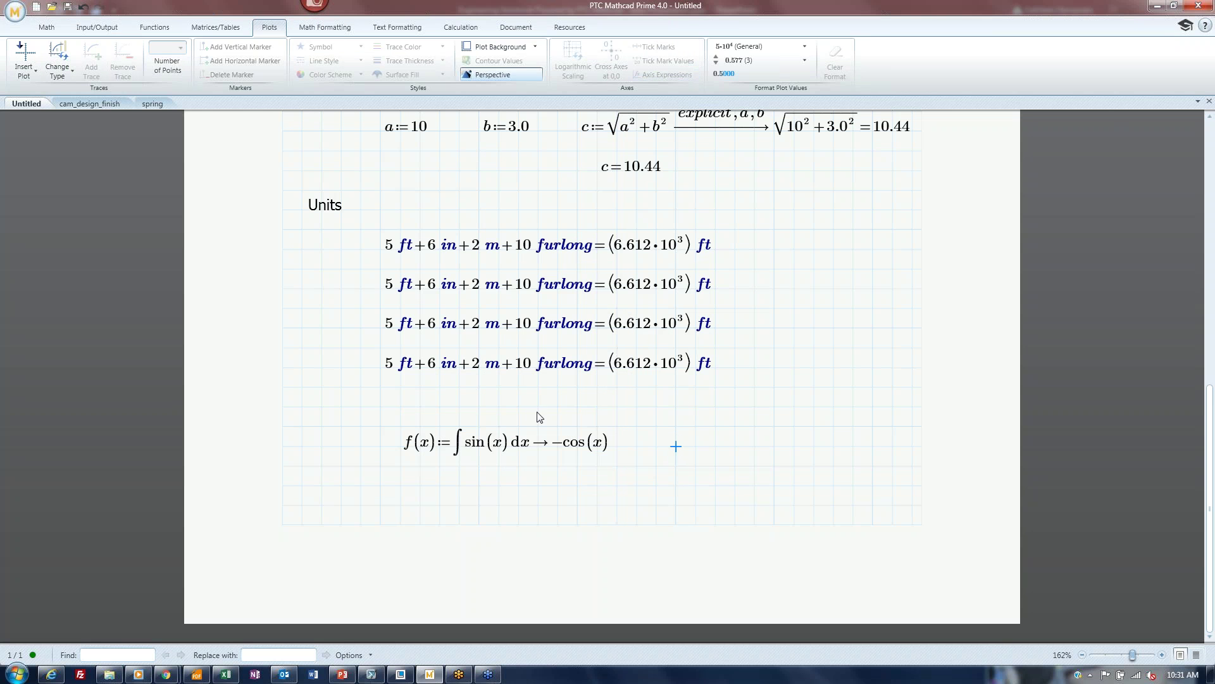
pyautogui.moveTo(490, 411); pyautogui.dragTo(474, 417)
pyautogui.click(675, 444)
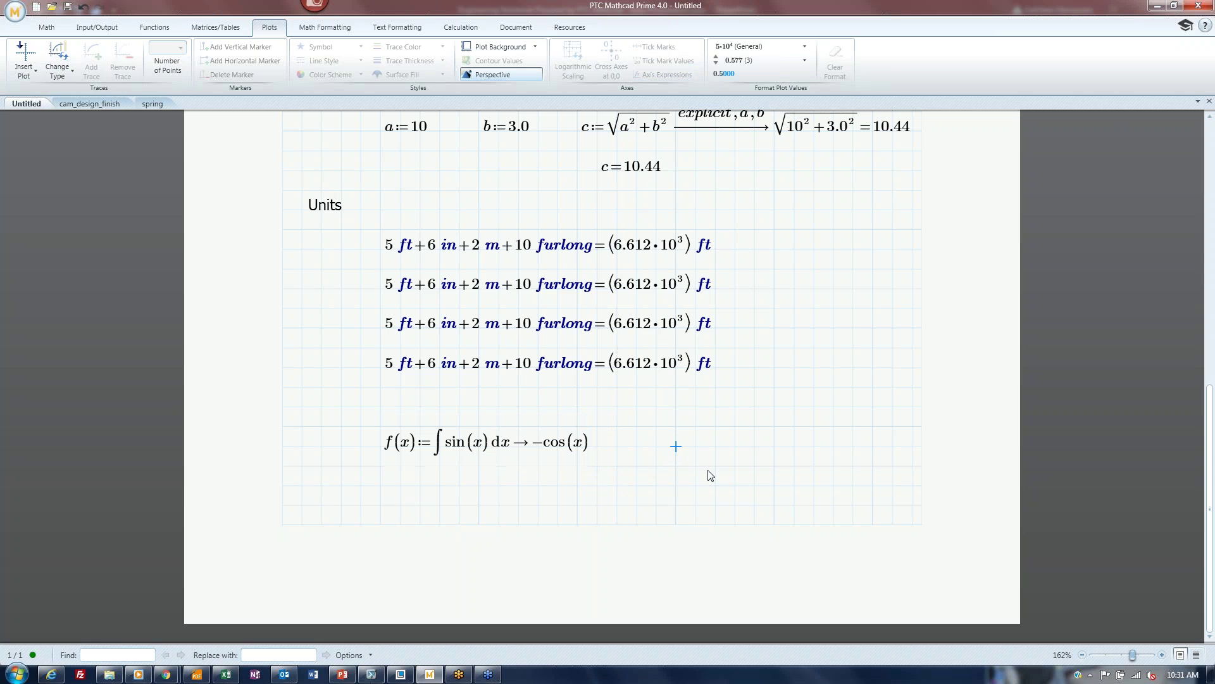
# Step: Insert an empty XY plot and place it directly below the f(x) integral definition
pyautogui.click(773, 467)
pyautogui.hotkey('ctrl', '2')
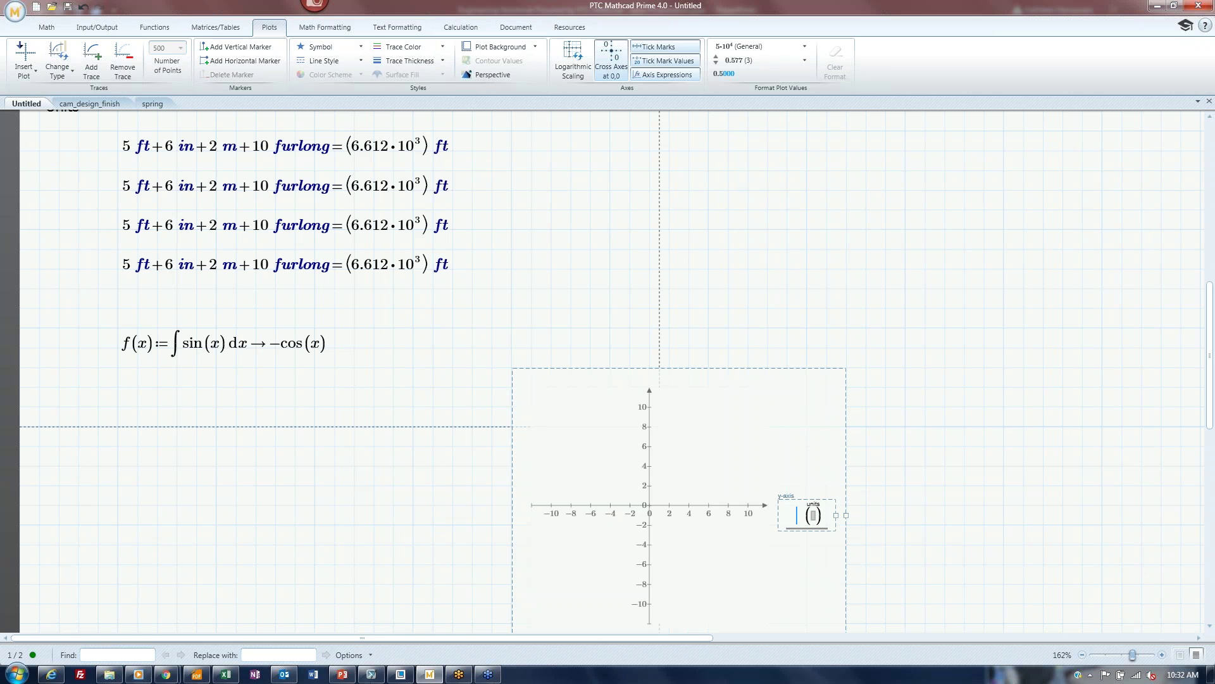
pyautogui.moveTo(637, 367); pyautogui.dragTo(249, 367)
pyautogui.click(551, 337)
# Step: Plot f(x) against x by filling in the XY plot's two axis expressions
pyautogui.scroll(-3, 548, 380)
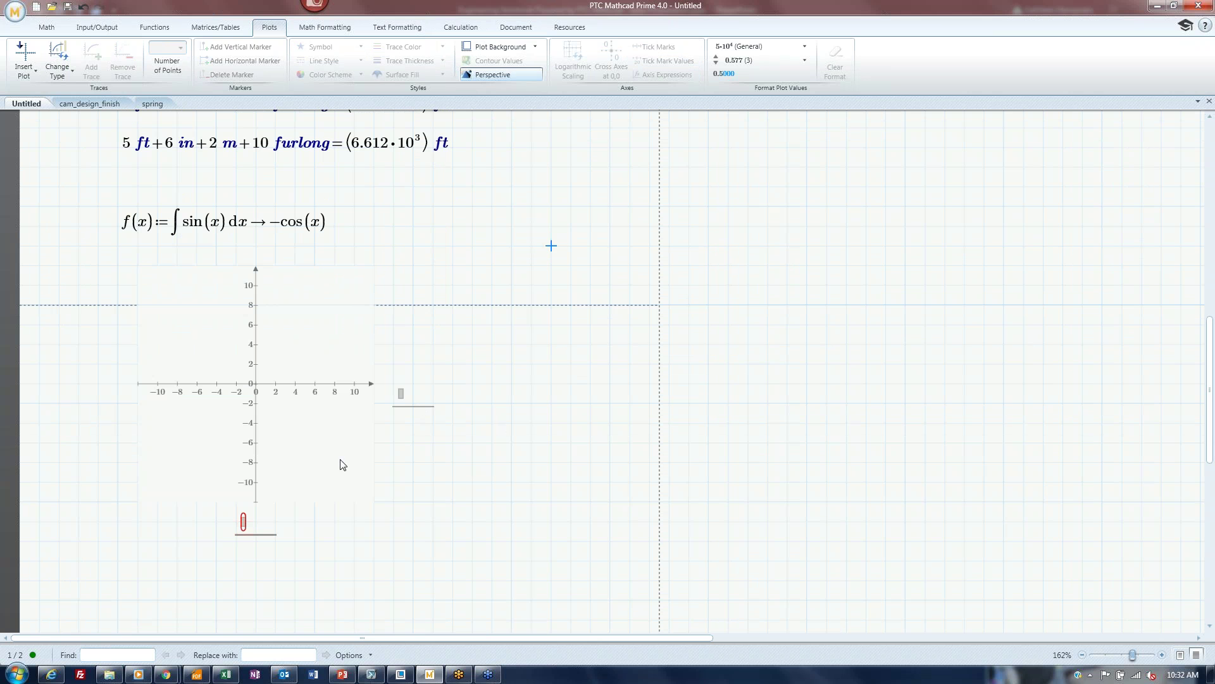
pyautogui.click(244, 523)
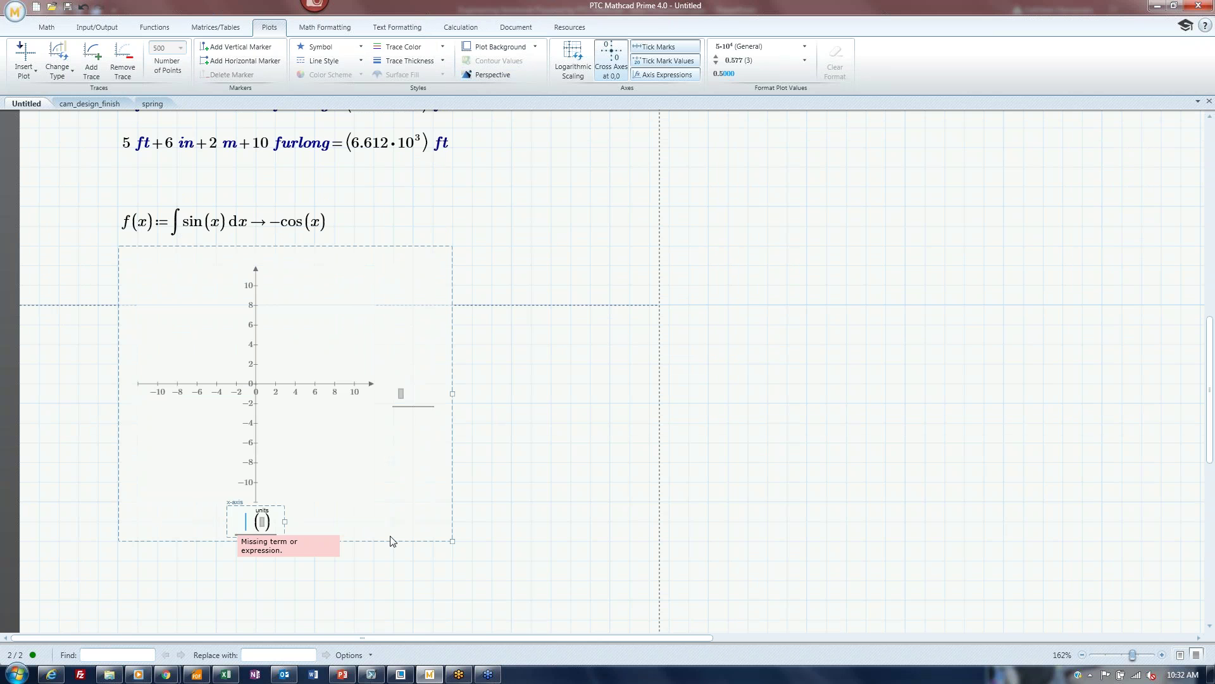
pyautogui.write('x')
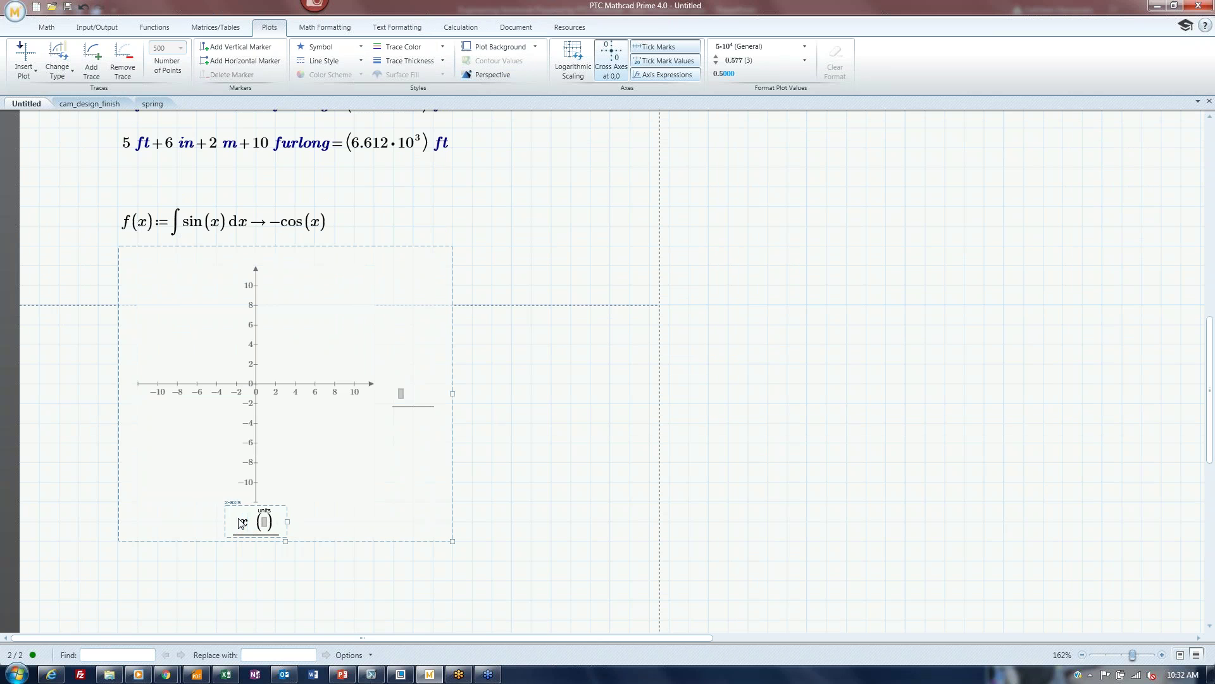
pyautogui.click(401, 393)
pyautogui.write('f(x')
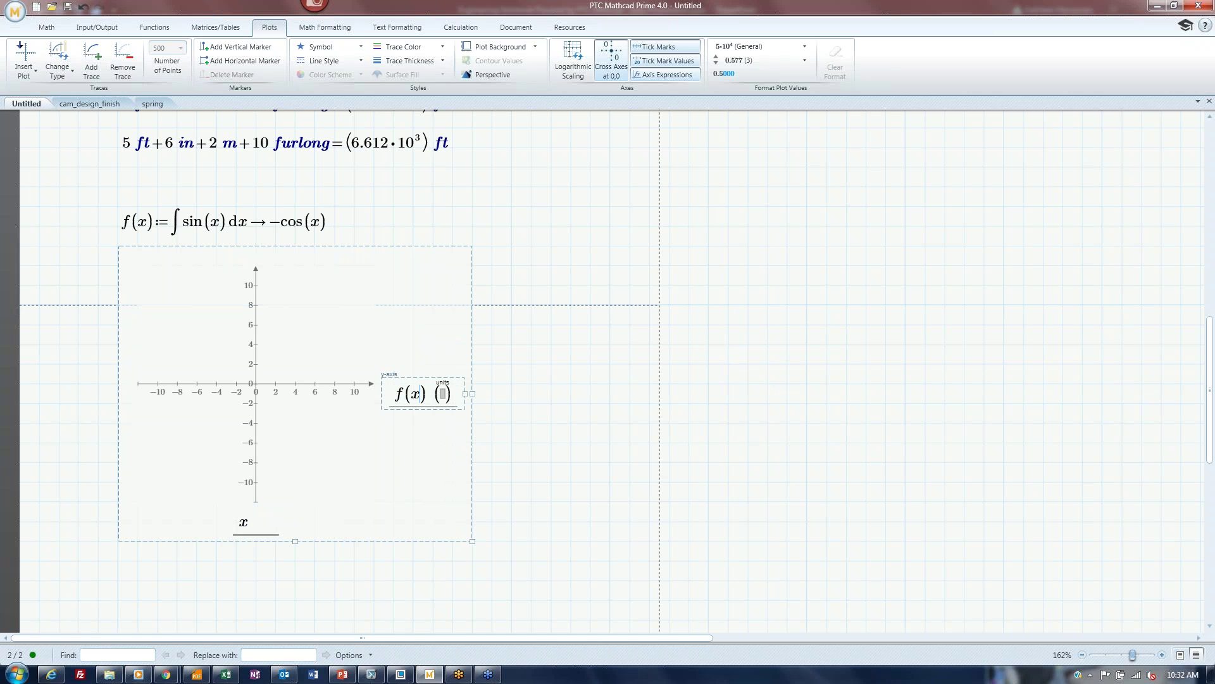
pyautogui.click(543, 424)
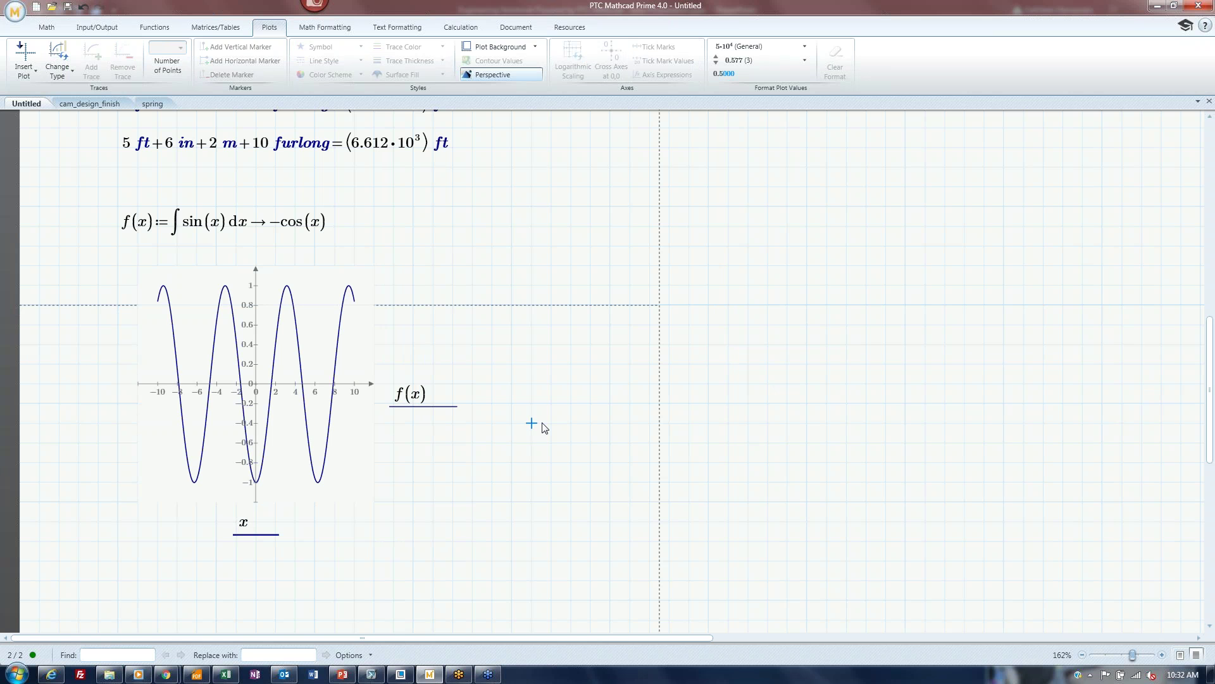
# Step: Format the f(x) trace with red color and the second-thickest line
pyautogui.click(237, 334)
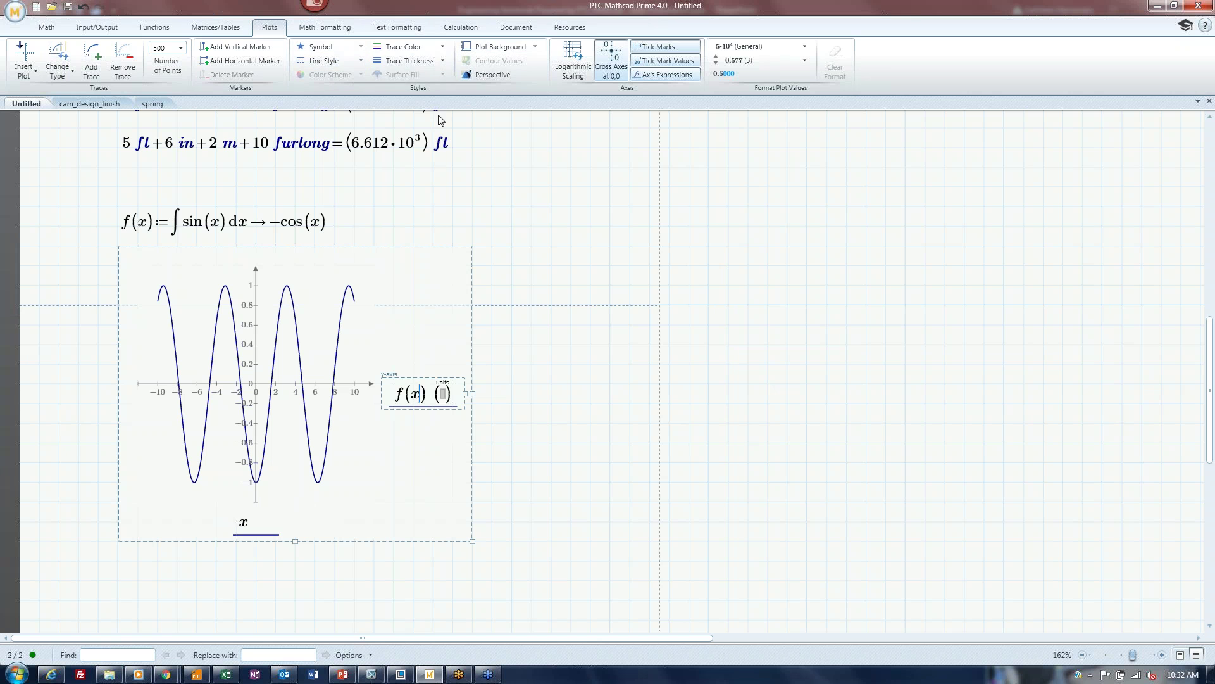
pyautogui.click(443, 47)
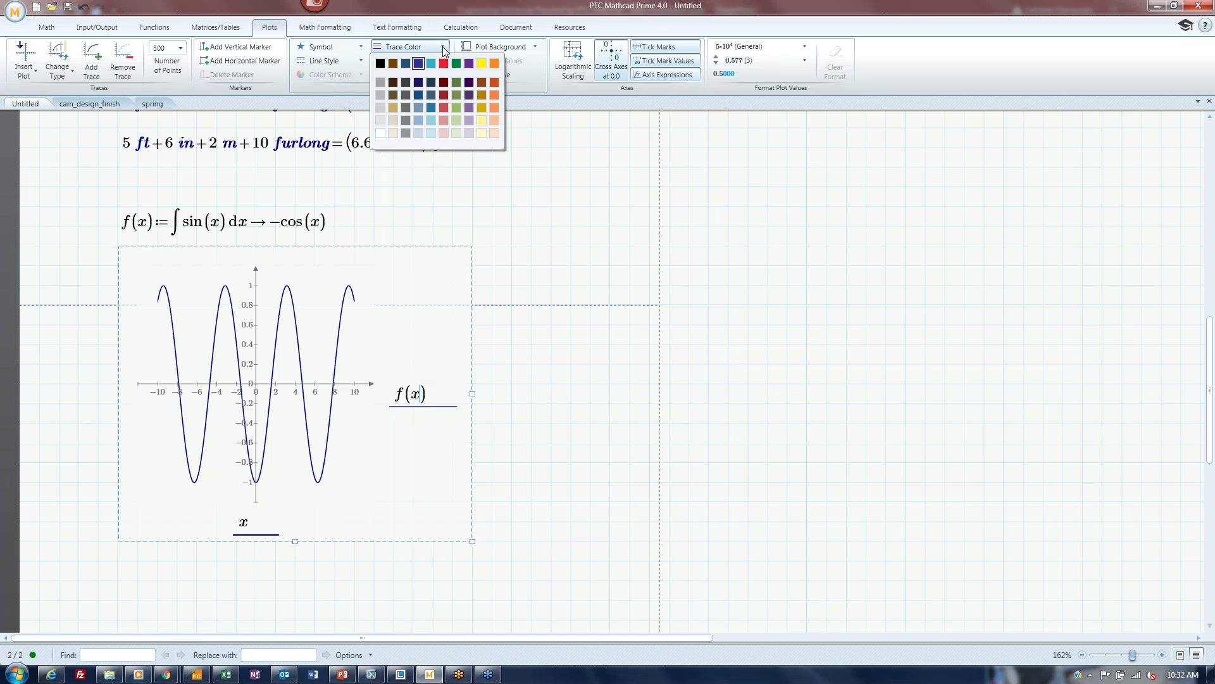
pyautogui.click(443, 63)
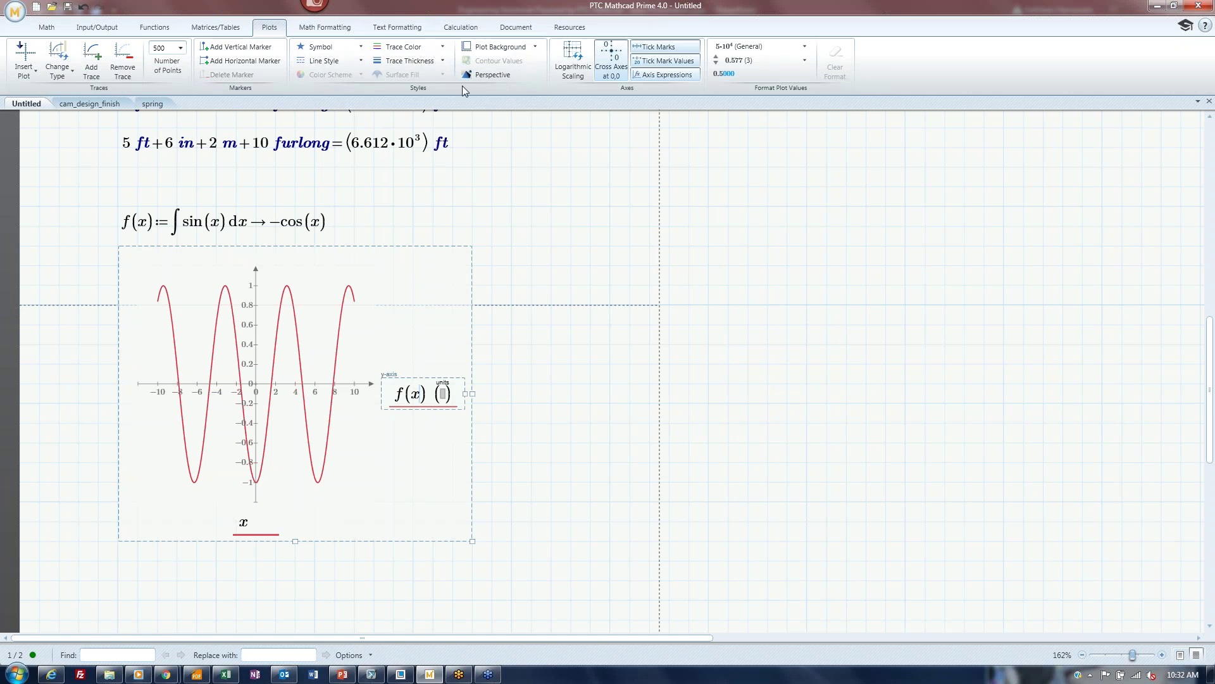
pyautogui.click(425, 61)
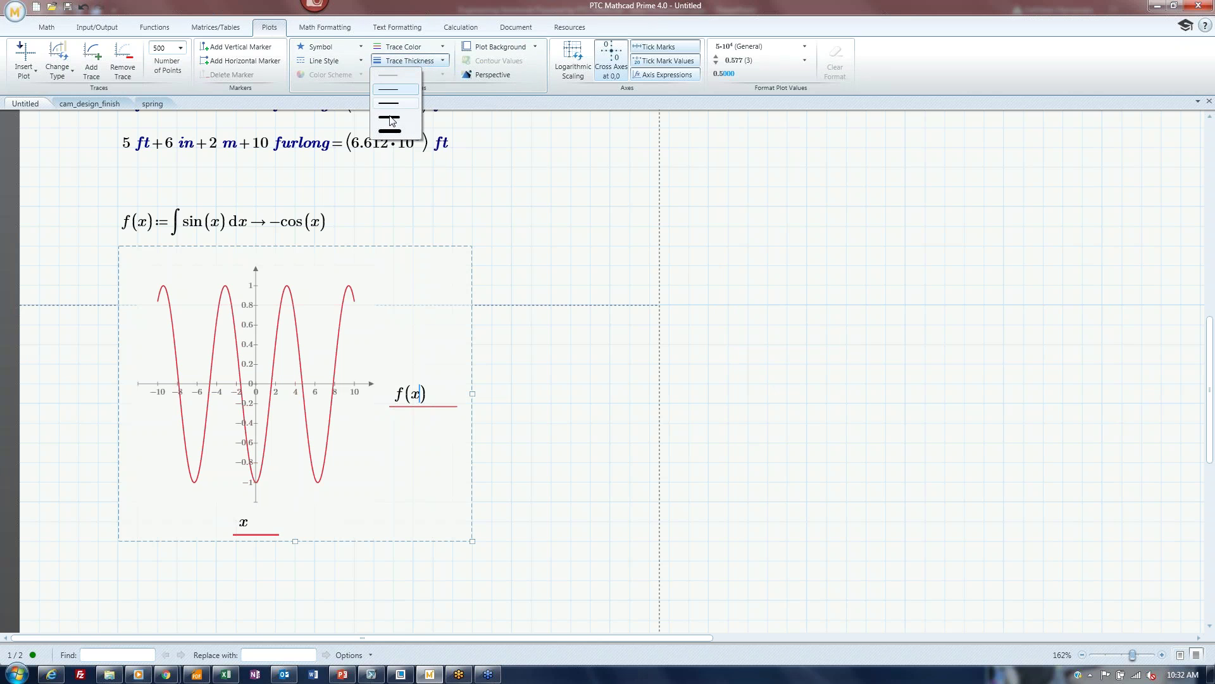
pyautogui.click(392, 118)
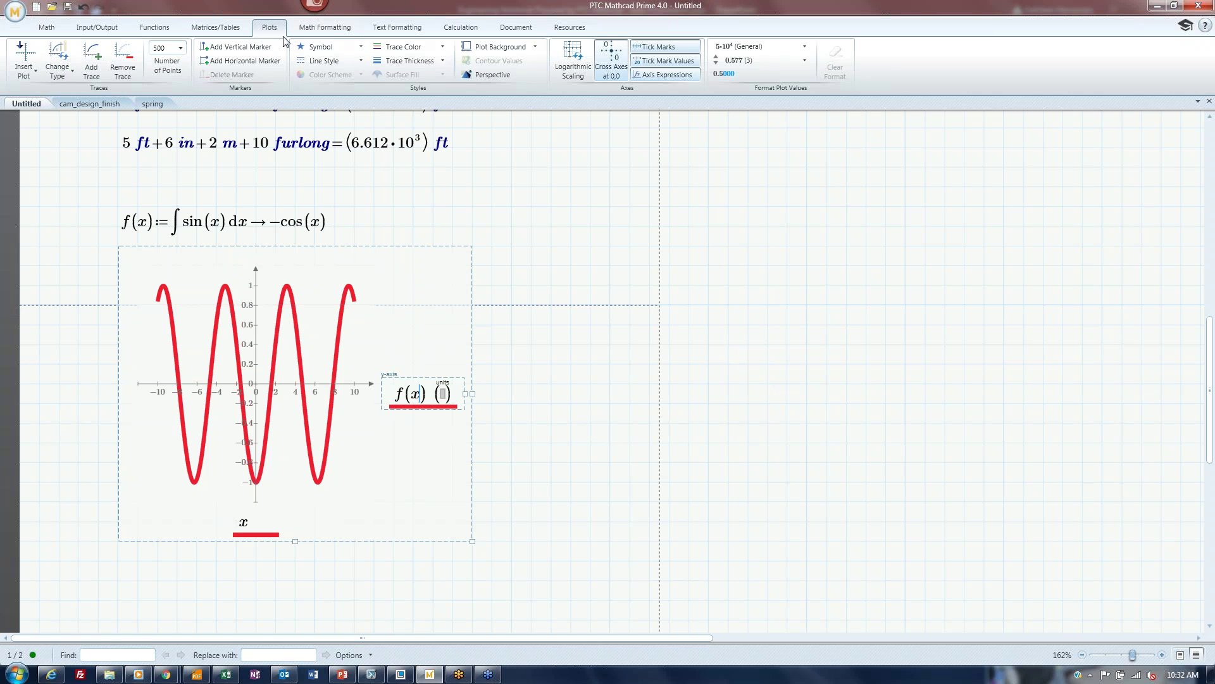
# Step: Add a vertical marker to the f(x) plot and set its position to π/2
pyautogui.click(252, 48)
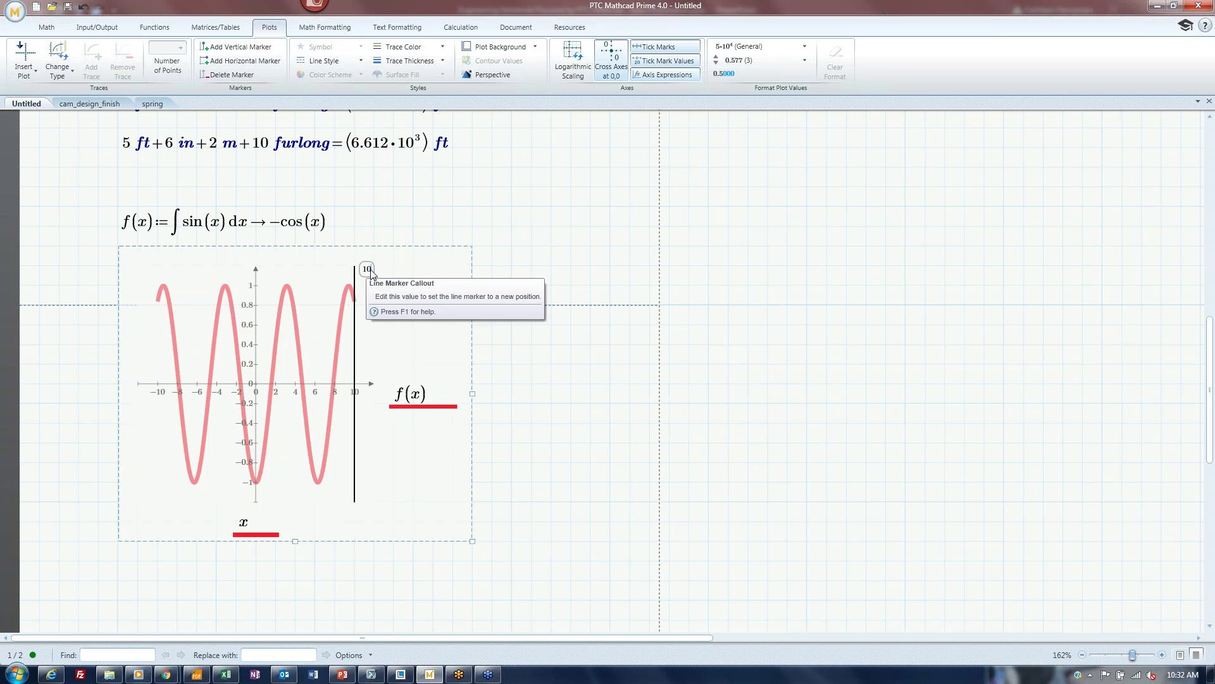
pyautogui.press('BackSpace')
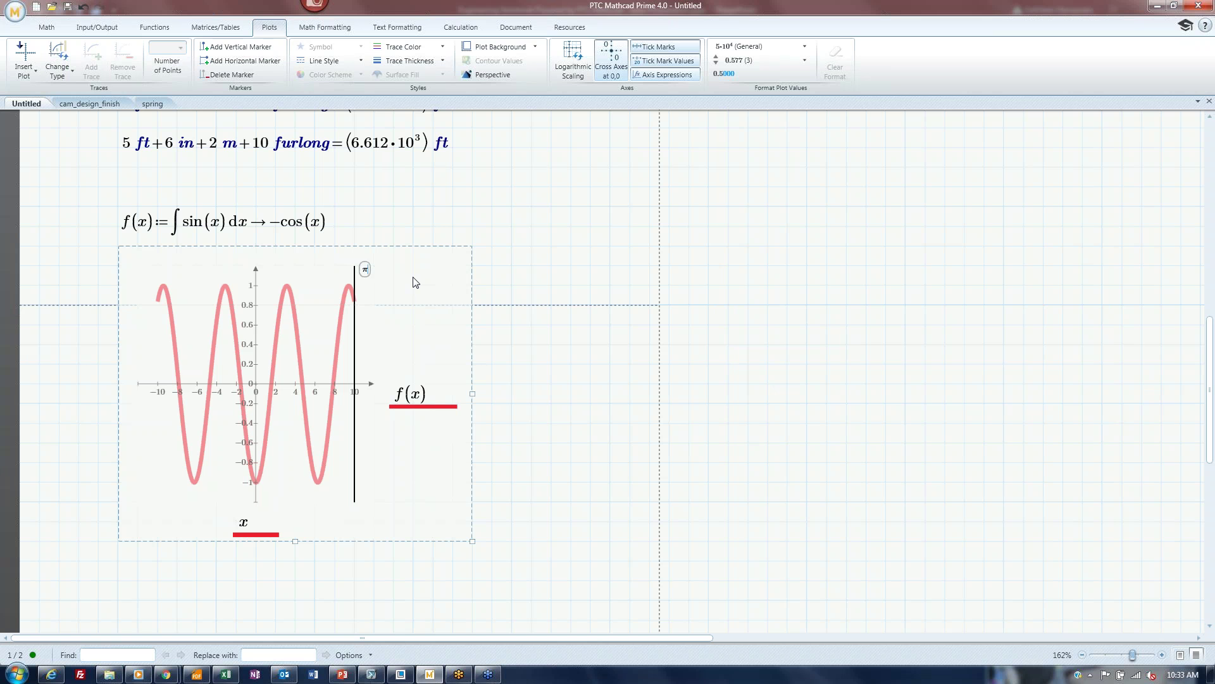
pyautogui.write('/2')
pyautogui.click(532, 285)
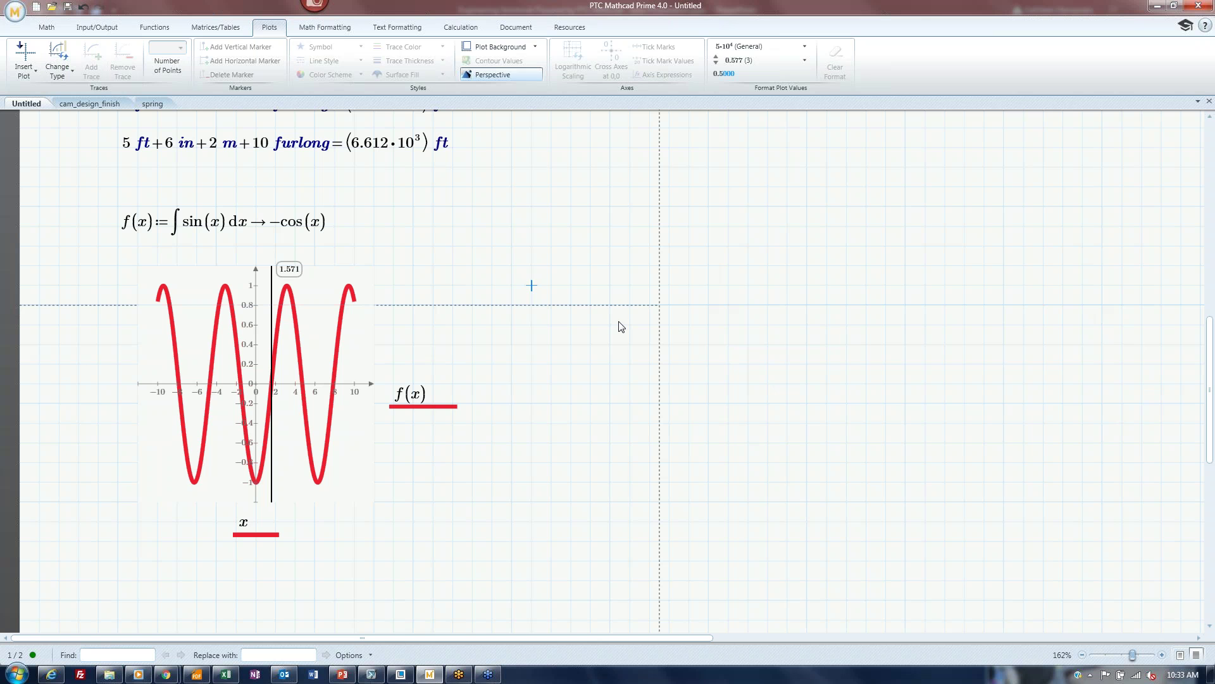
# Step: Add a text heading reading "Documentation" below the f(x) plot
pyautogui.scroll(-3, 576, 396)
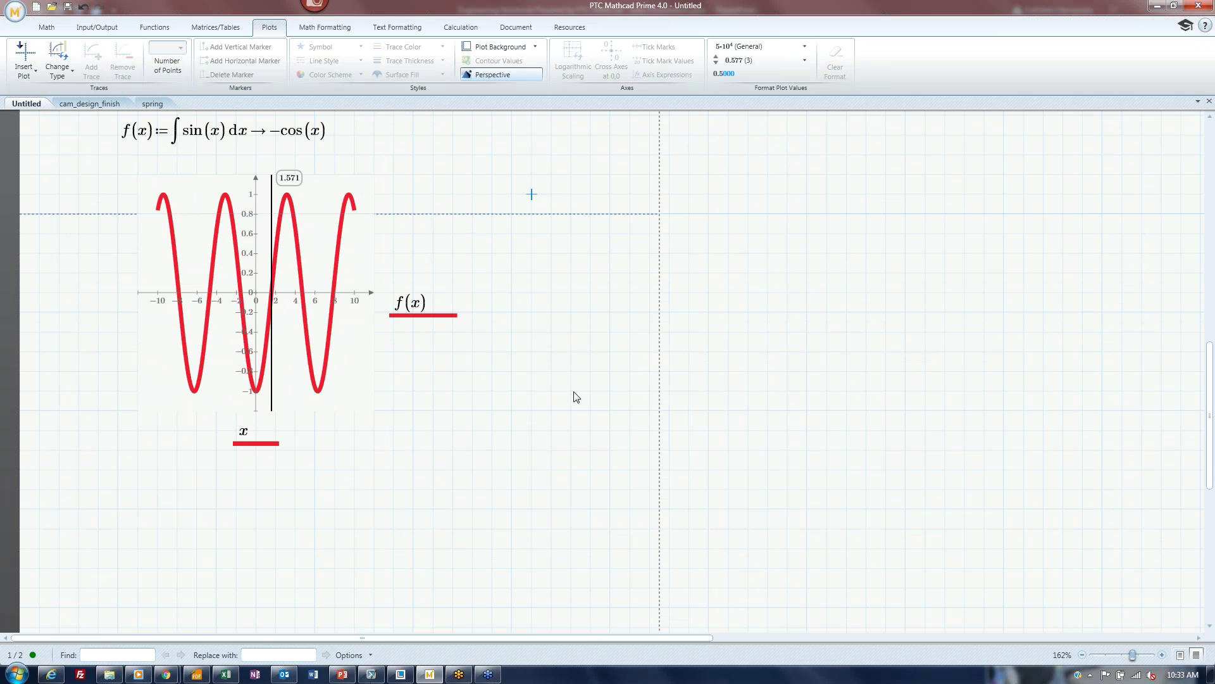
pyautogui.scroll(-4, 511, 415)
pyautogui.click(52, 410)
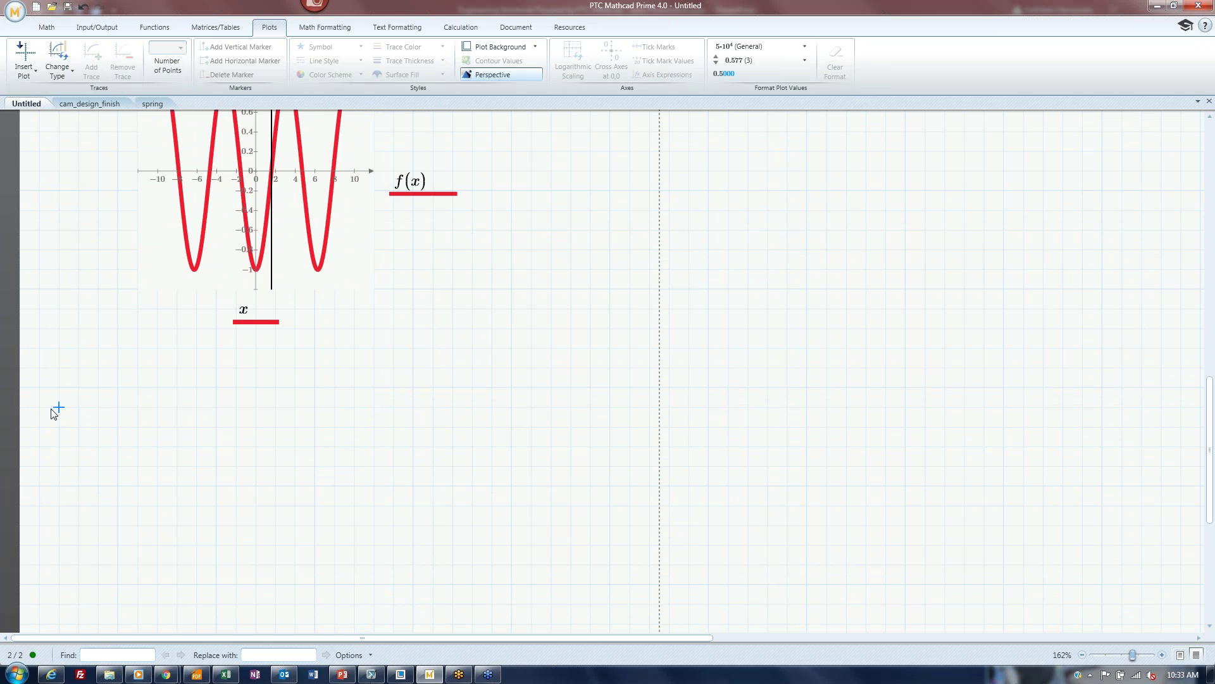
pyautogui.hotkey('ctrl', 't')
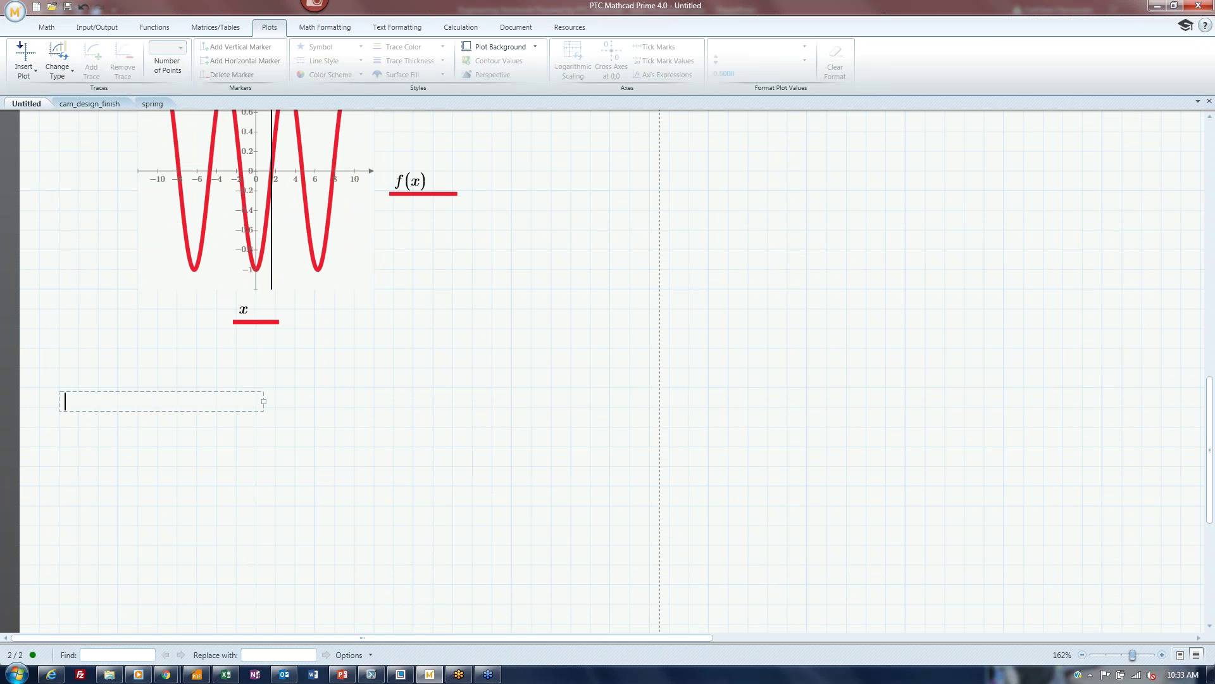
pyautogui.write('Documentation')
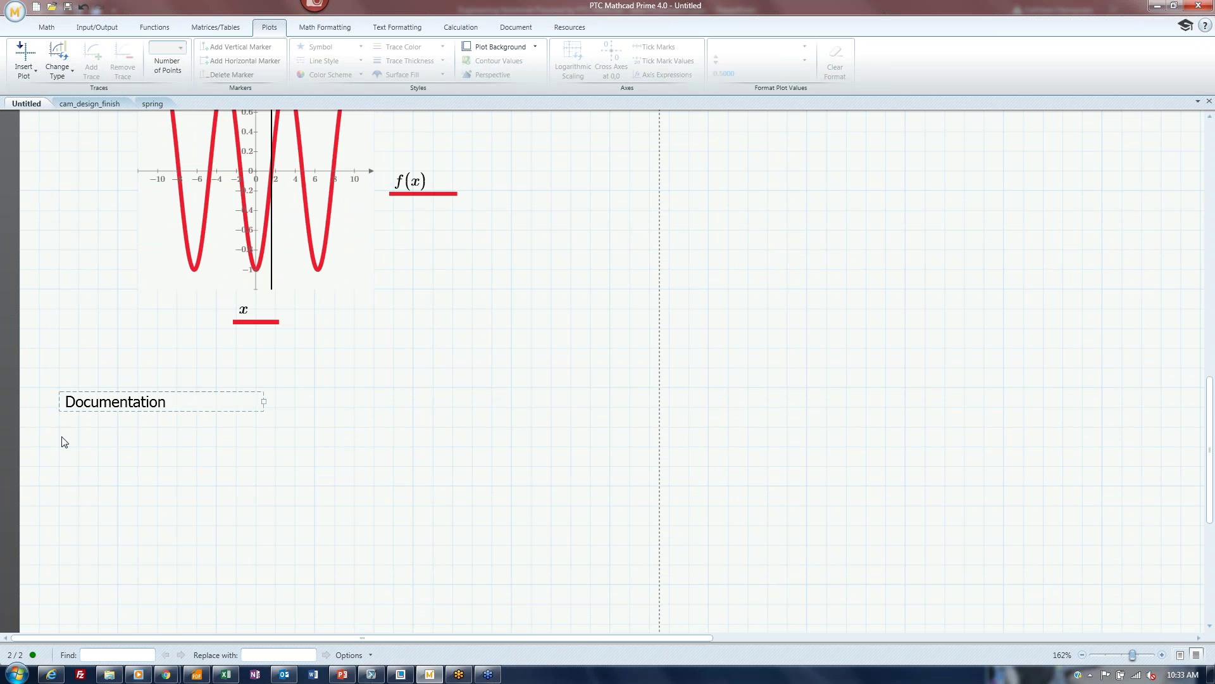
pyautogui.scroll(15, 60, 437)
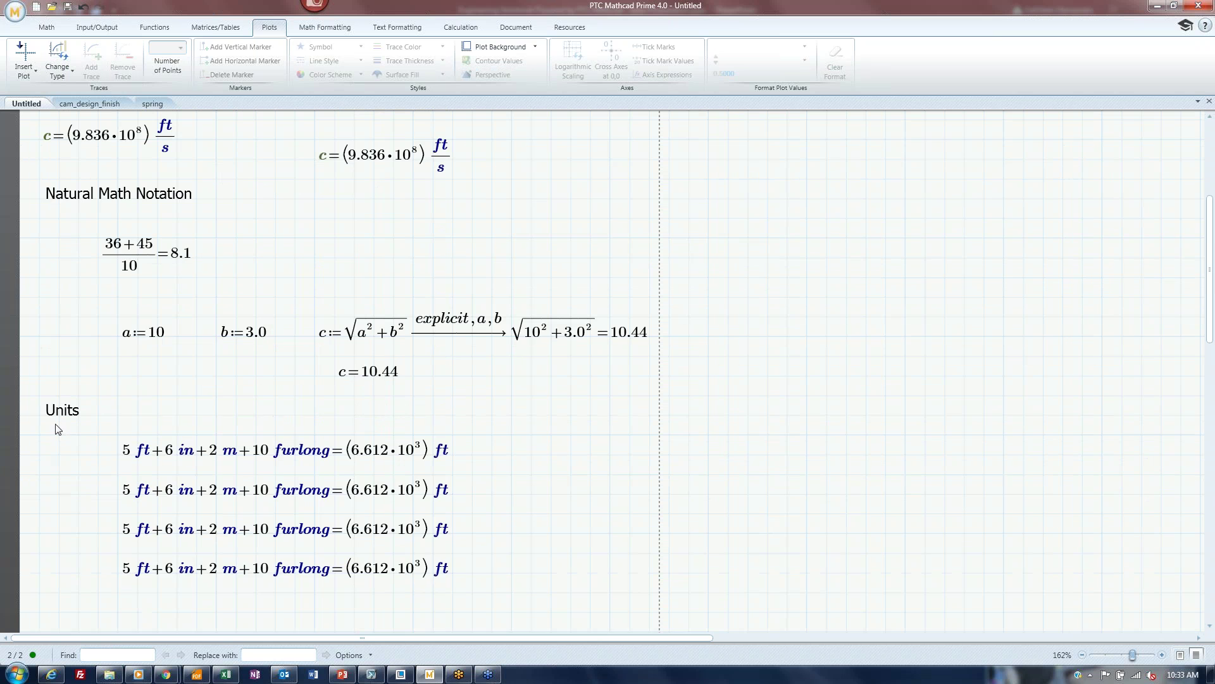
pyautogui.scroll(3, 88, 234)
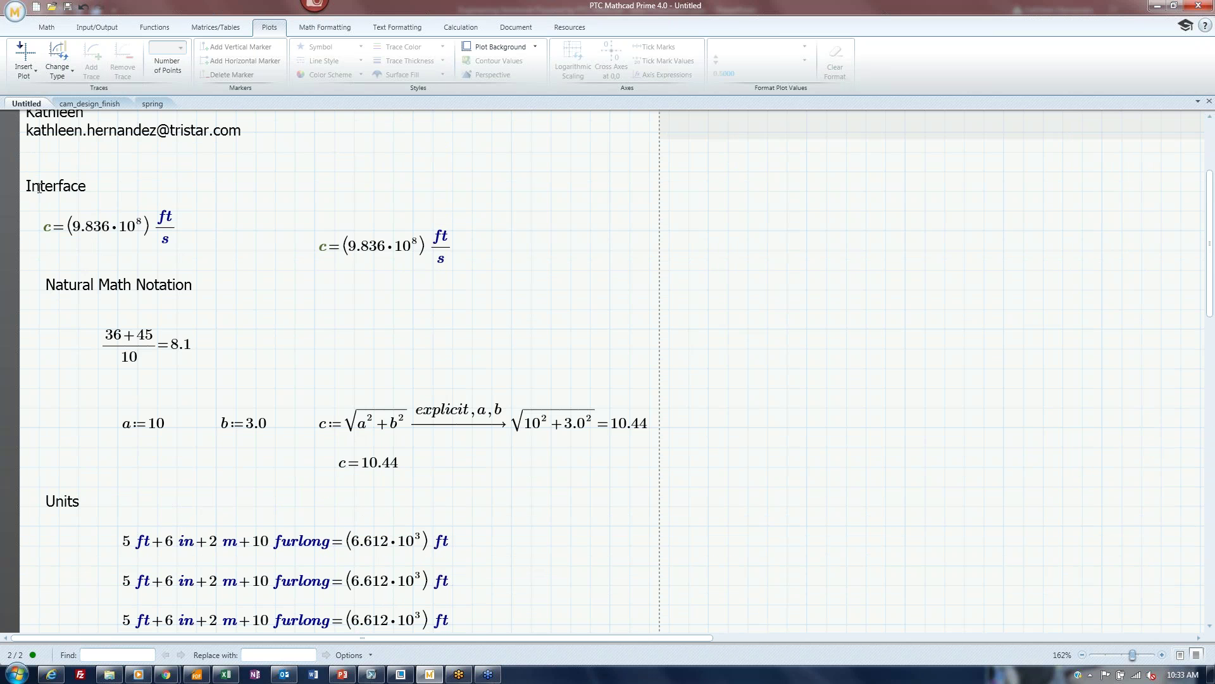
pyautogui.scroll(-9, 405, 304)
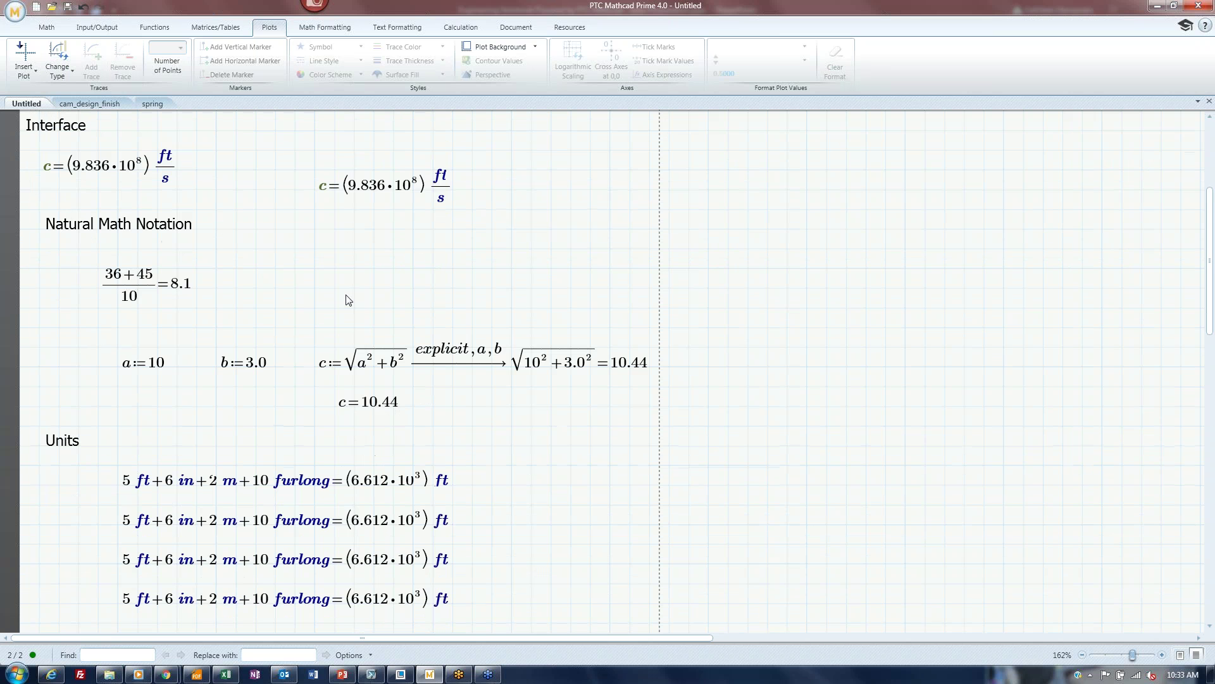
pyautogui.scroll(-15, 422, 314)
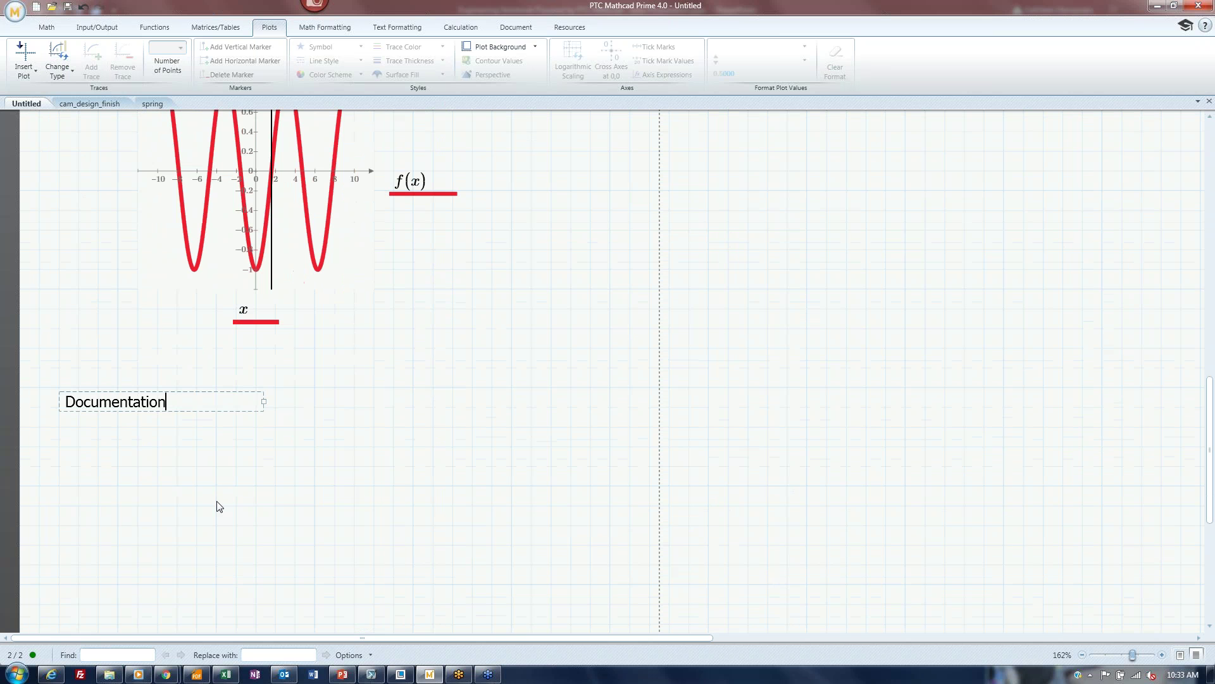
pyautogui.click(350, 408)
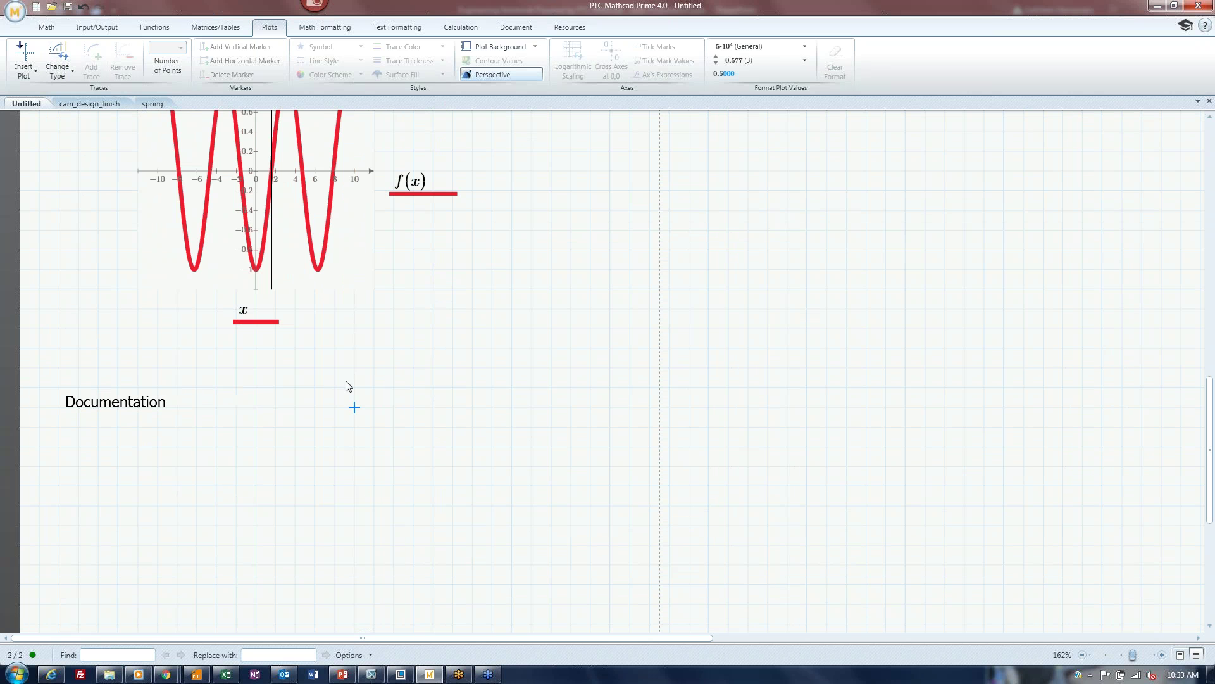
# Step: Switch to the cam_design_finish worksheet and examine its title, introduction text, cam nomenclature figure and definitions
pyautogui.click(112, 105)
pyautogui.scroll(20, 703, 403)
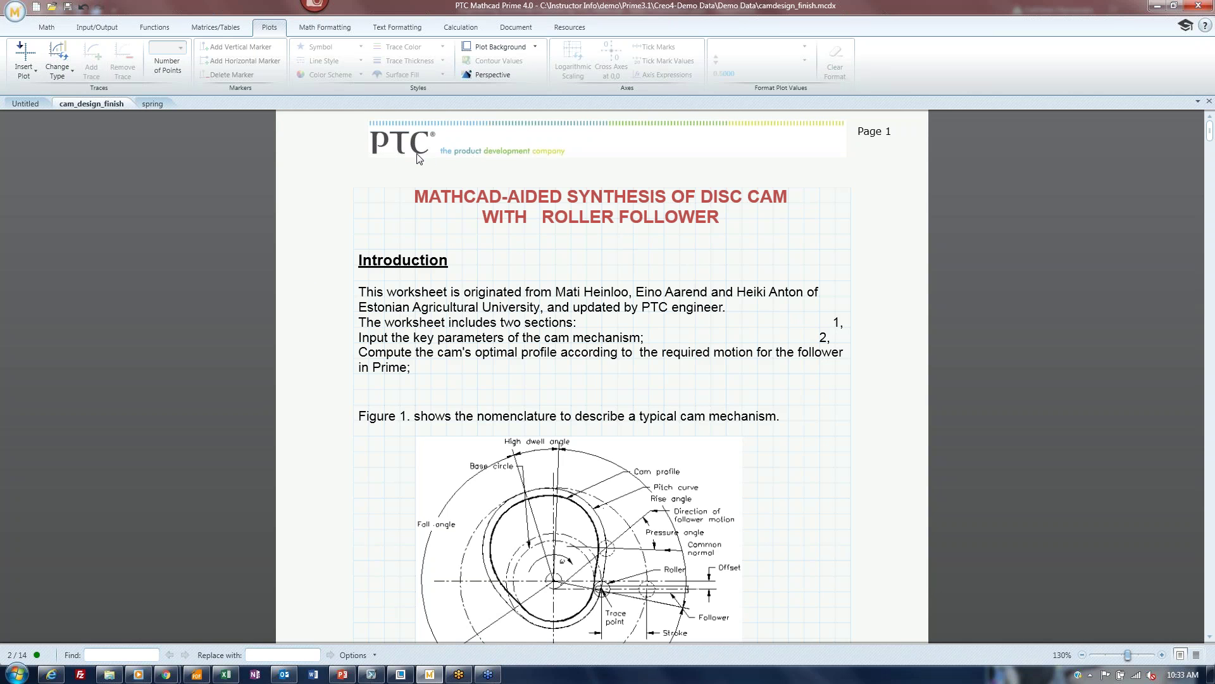
pyautogui.scroll(-2, 656, 422)
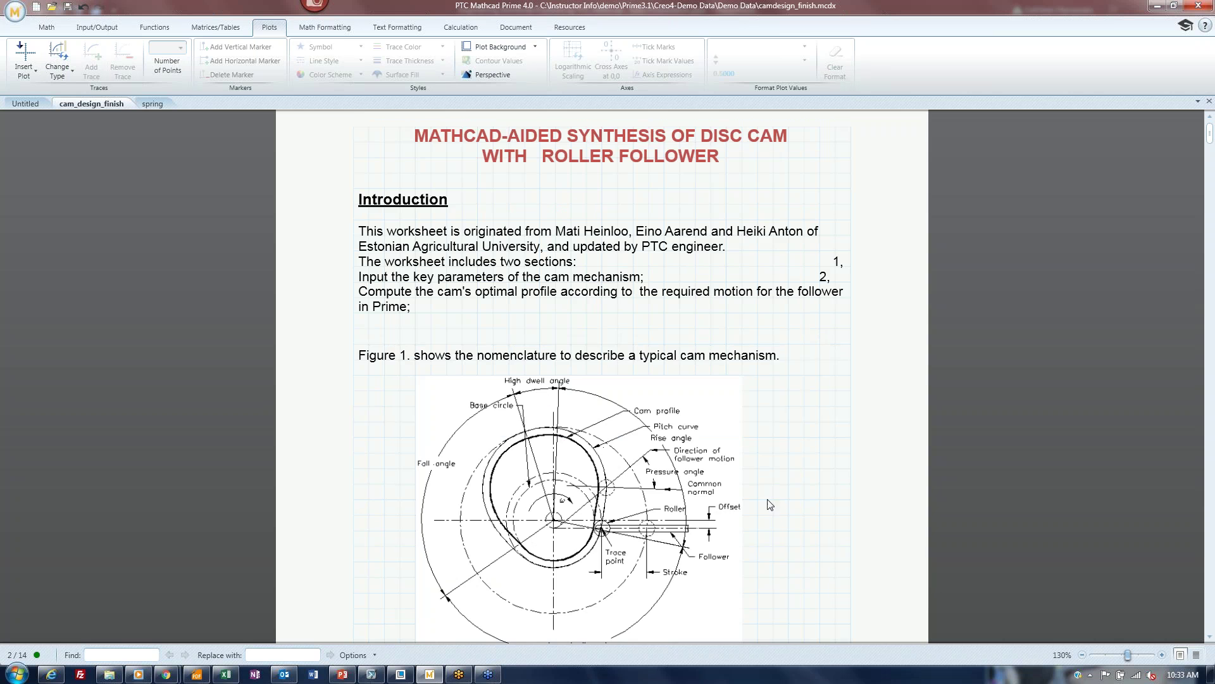
pyautogui.scroll(-3, 785, 495)
pyautogui.scroll(-6, 785, 495)
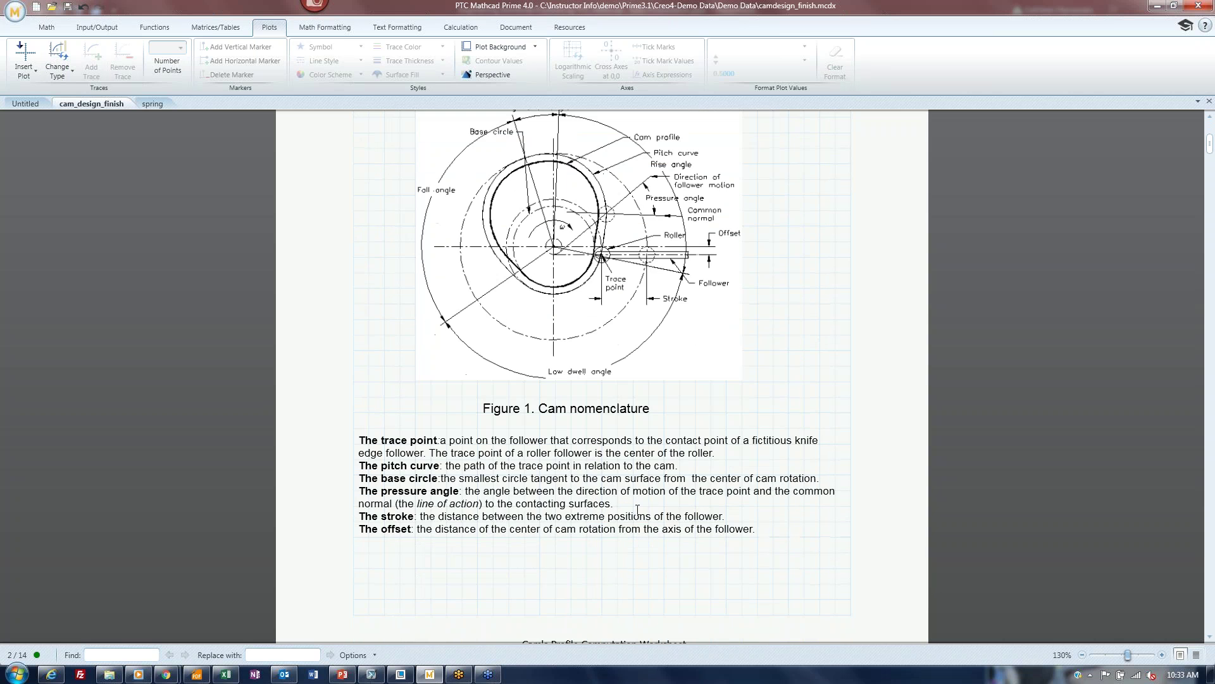
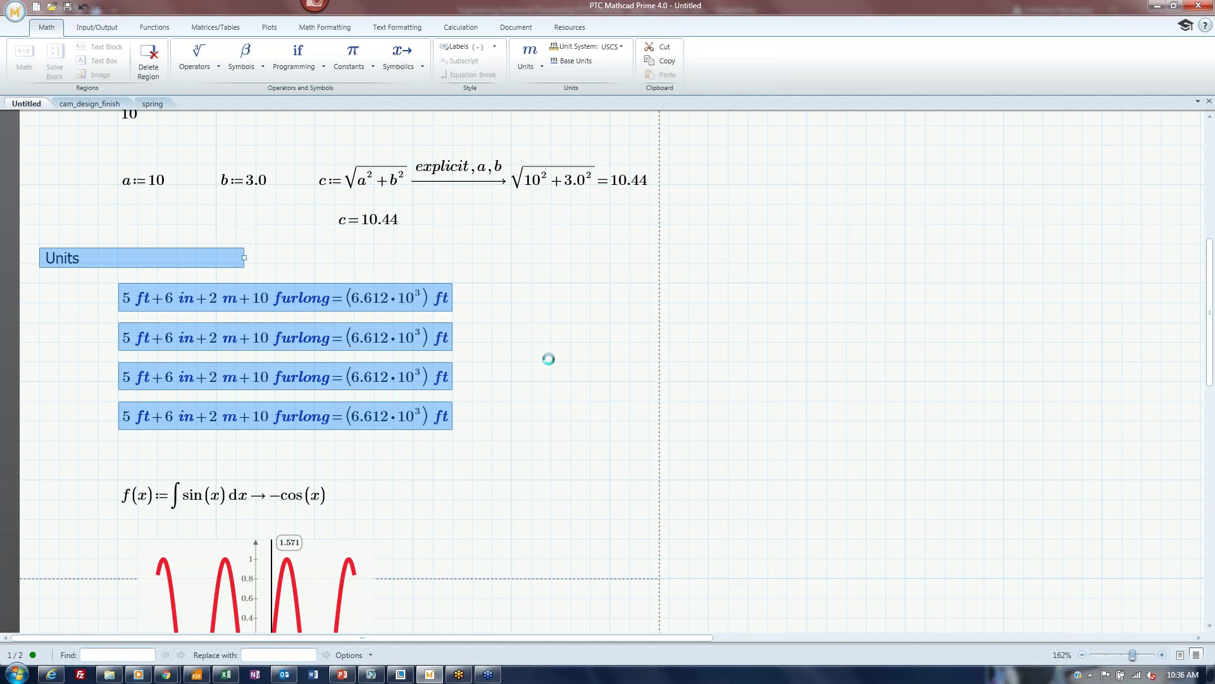
# Step: Insert an area below the Documentation heading and paste the Units heading with its four unit equations into it
pyautogui.scroll(-10, 559, 373)
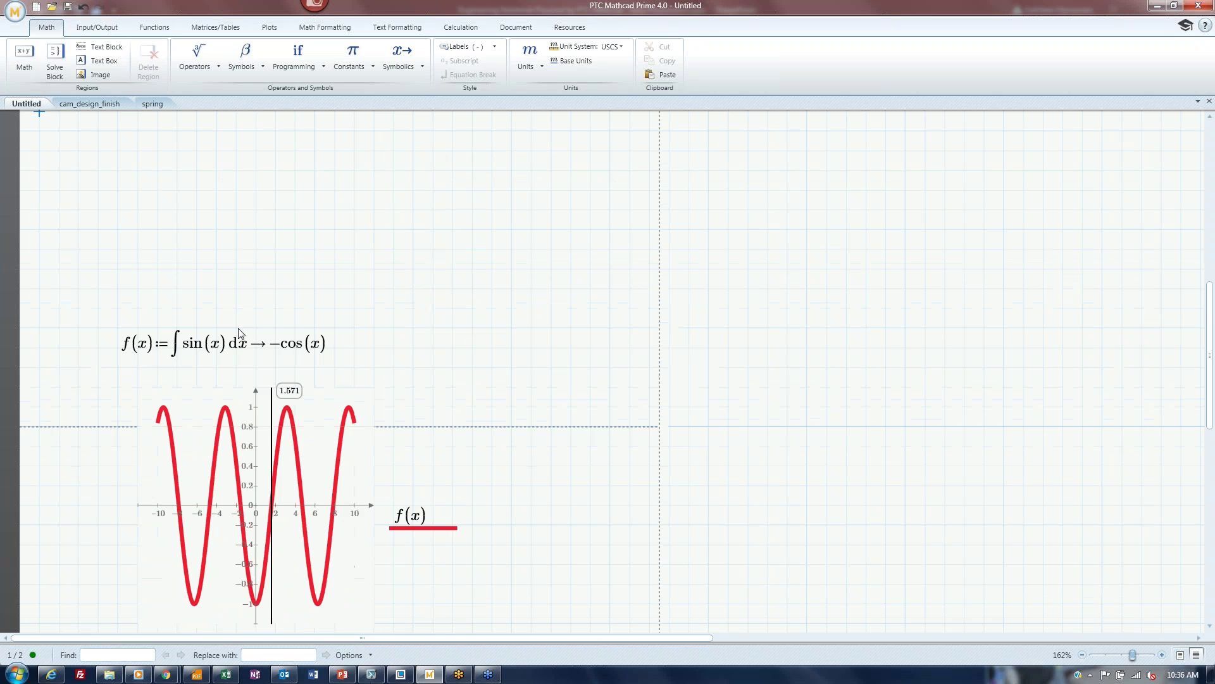
pyautogui.click(59, 406)
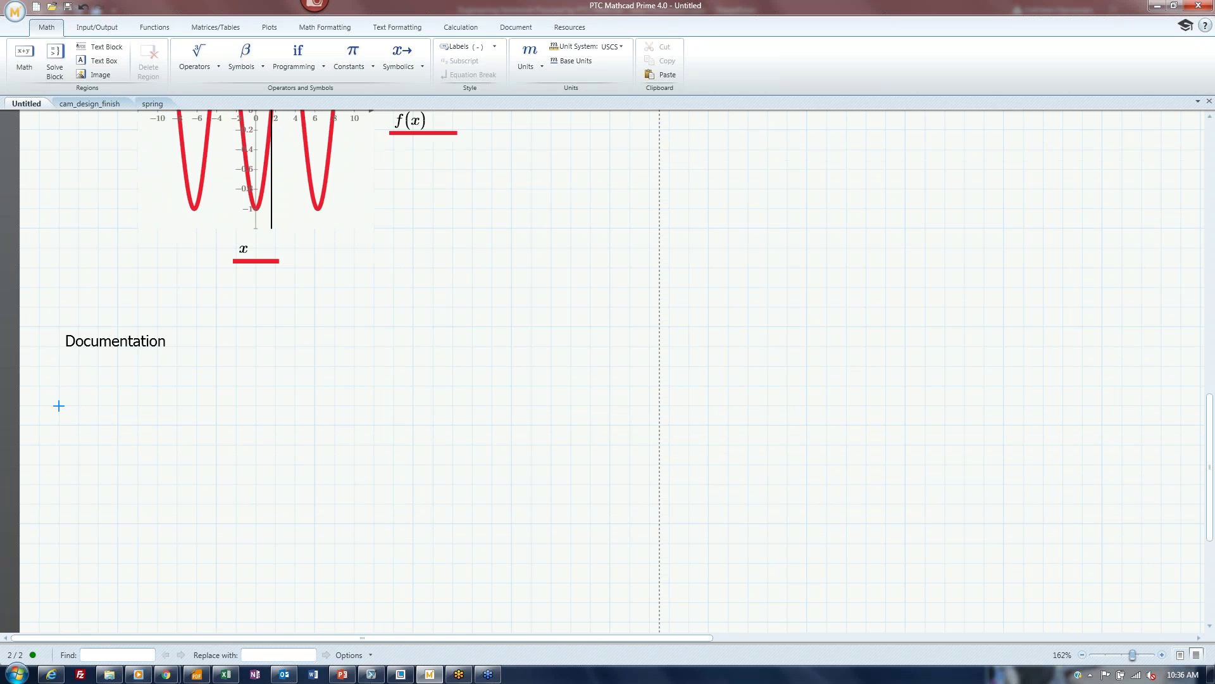
pyautogui.click(516, 28)
pyautogui.click(24, 56)
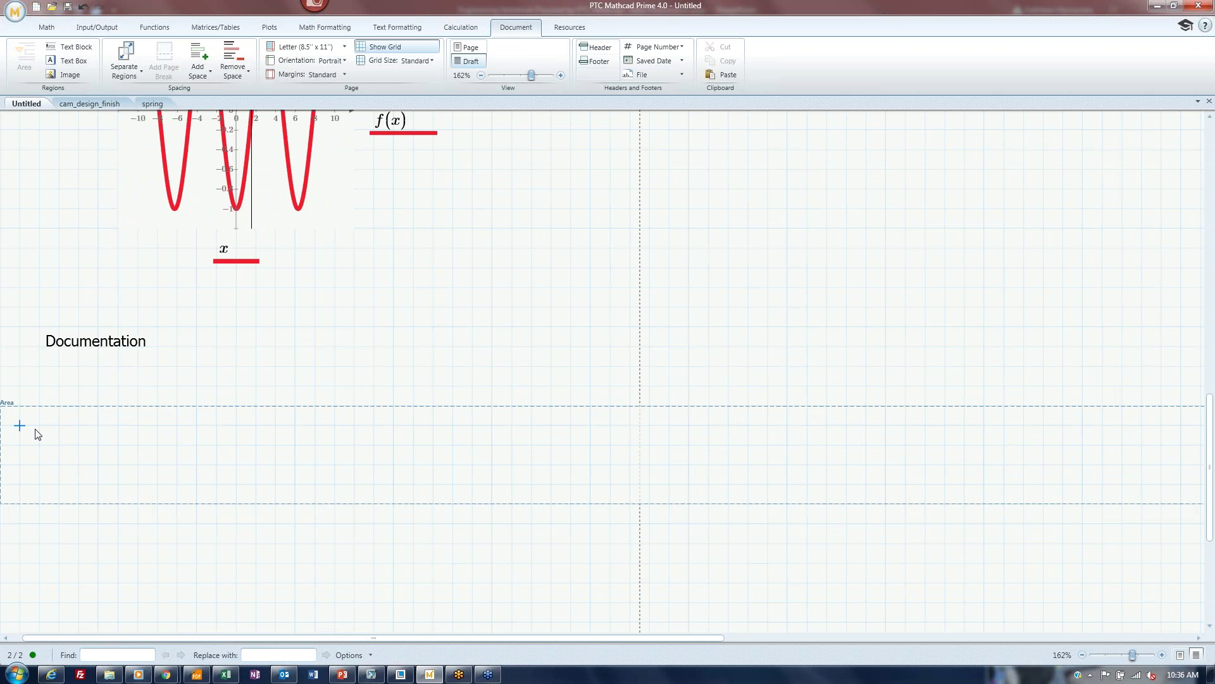
pyautogui.hotkey('ctrl', 'v')
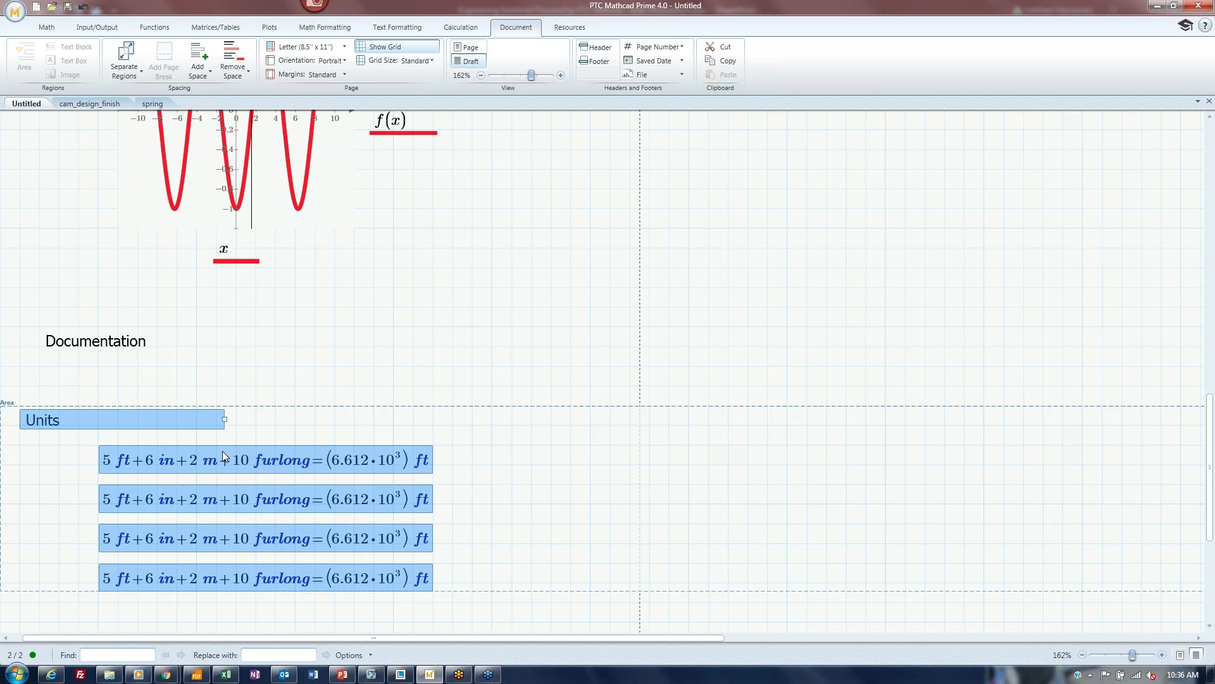
pyautogui.moveTo(701, 635); pyautogui.dragTo(670, 640)
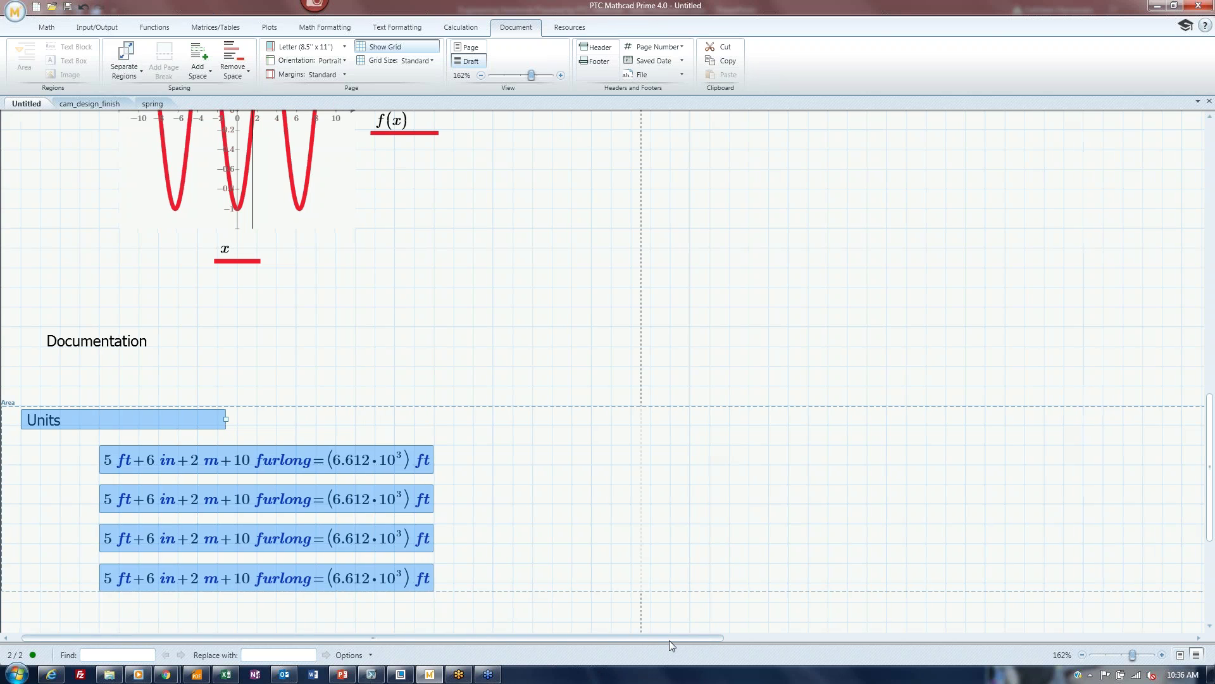
# Step: Collapse and re-expand the area holding the Units heading and equations, and magnify its collapse control
pyautogui.click(7, 409)
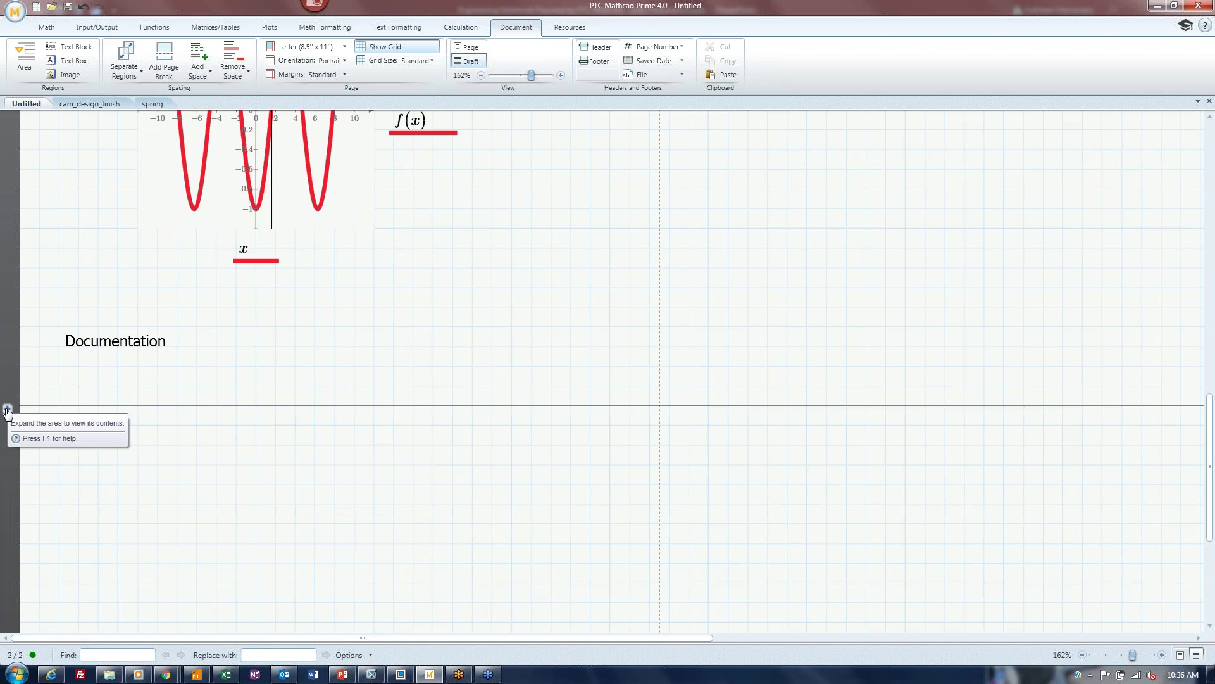
pyautogui.click(7, 409)
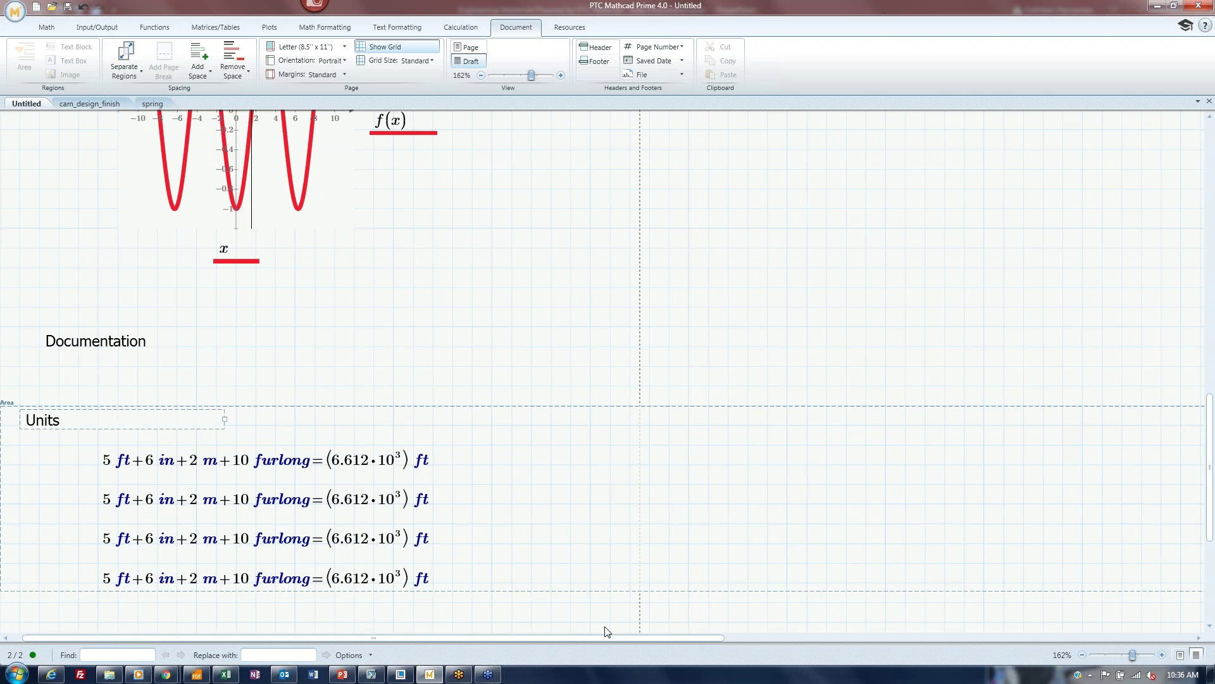
pyautogui.moveTo(600, 641); pyautogui.dragTo(401, 641)
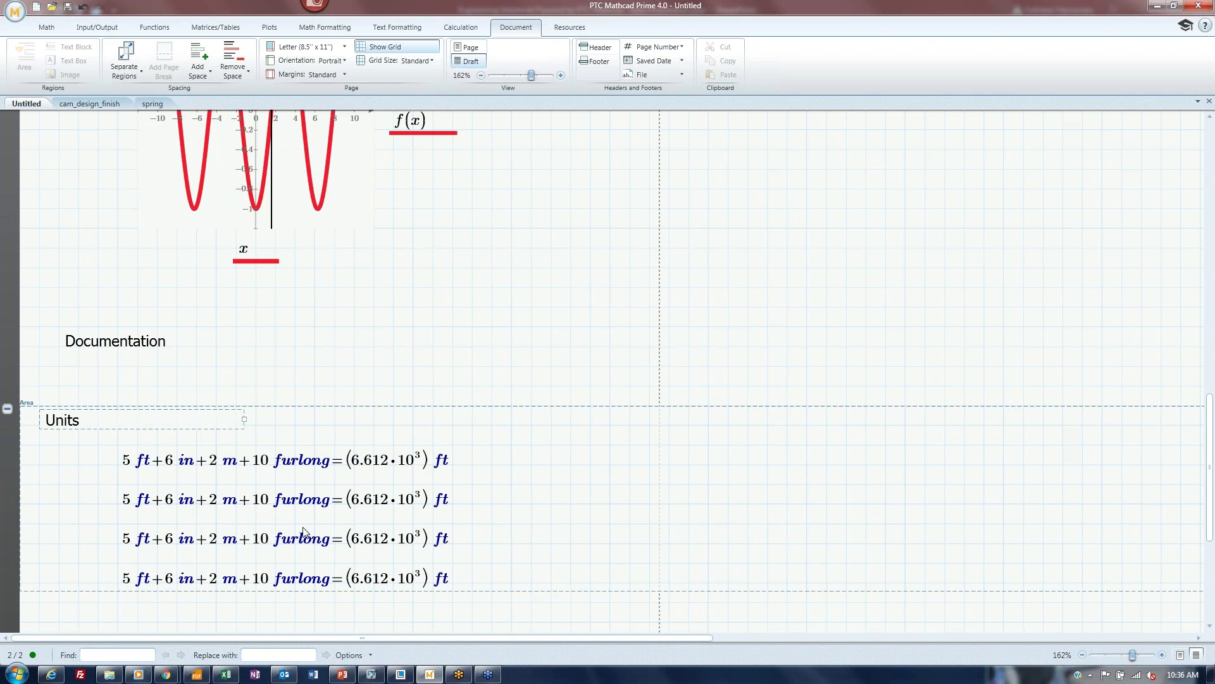
pyautogui.click(6, 410)
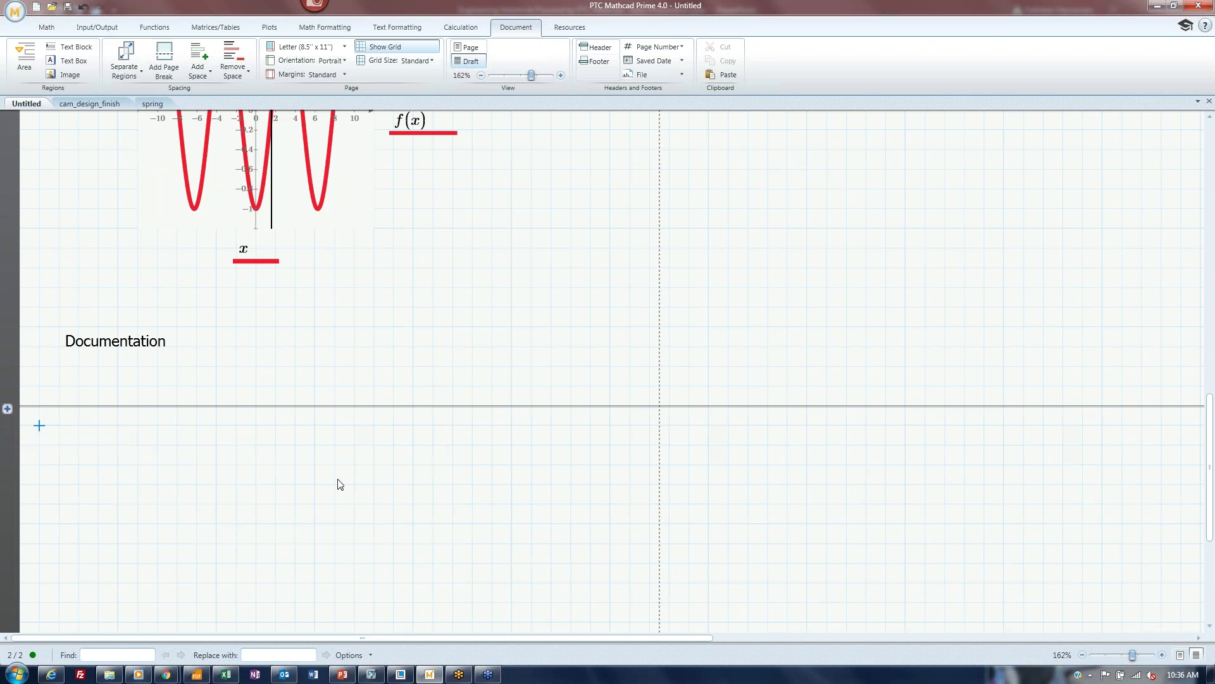
pyautogui.click(7, 409)
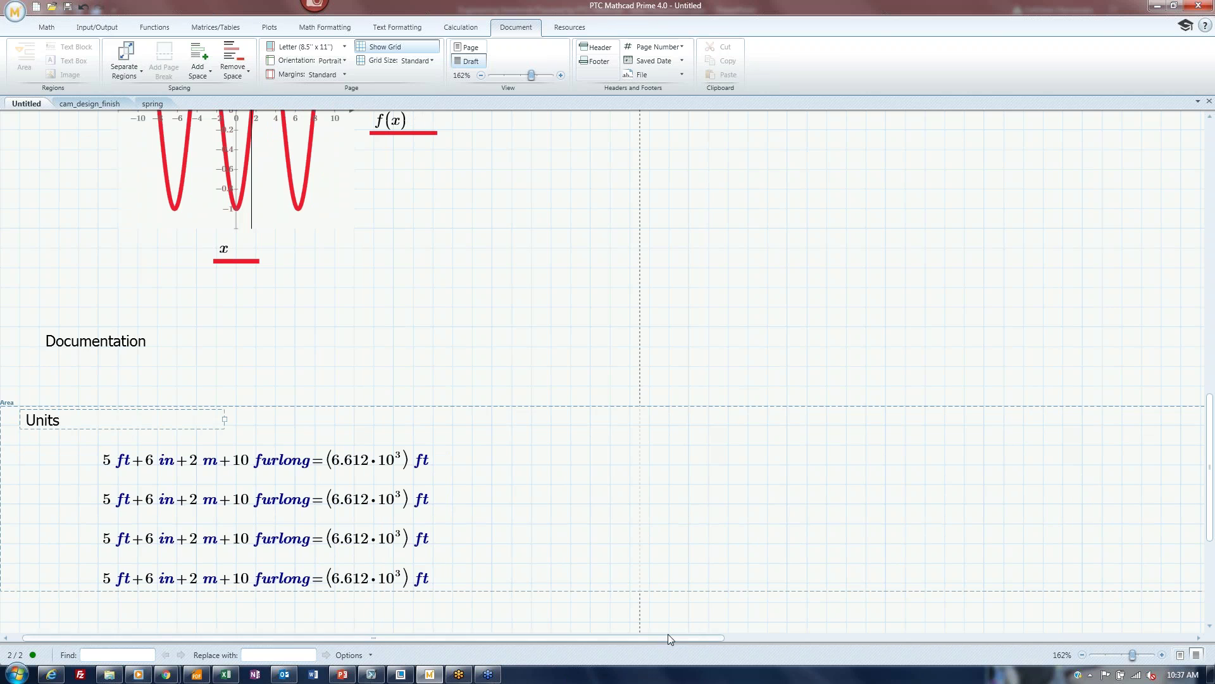
pyautogui.moveTo(674, 637); pyautogui.dragTo(663, 637)
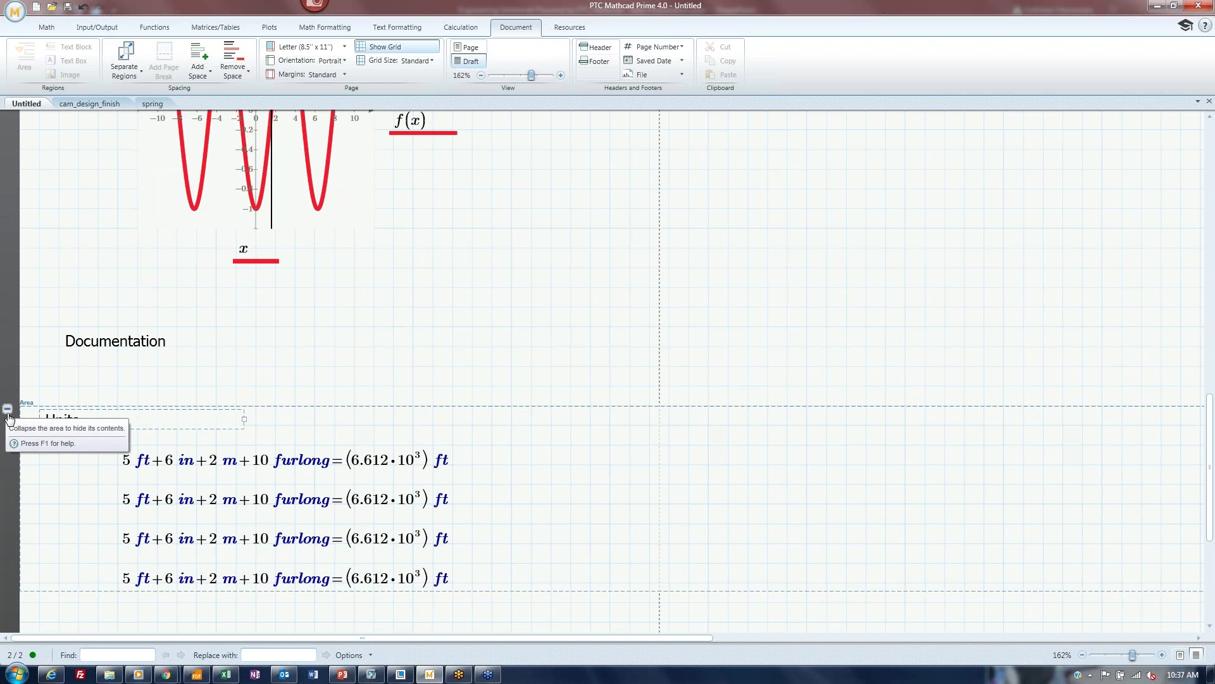
pyautogui.press('super+plus')
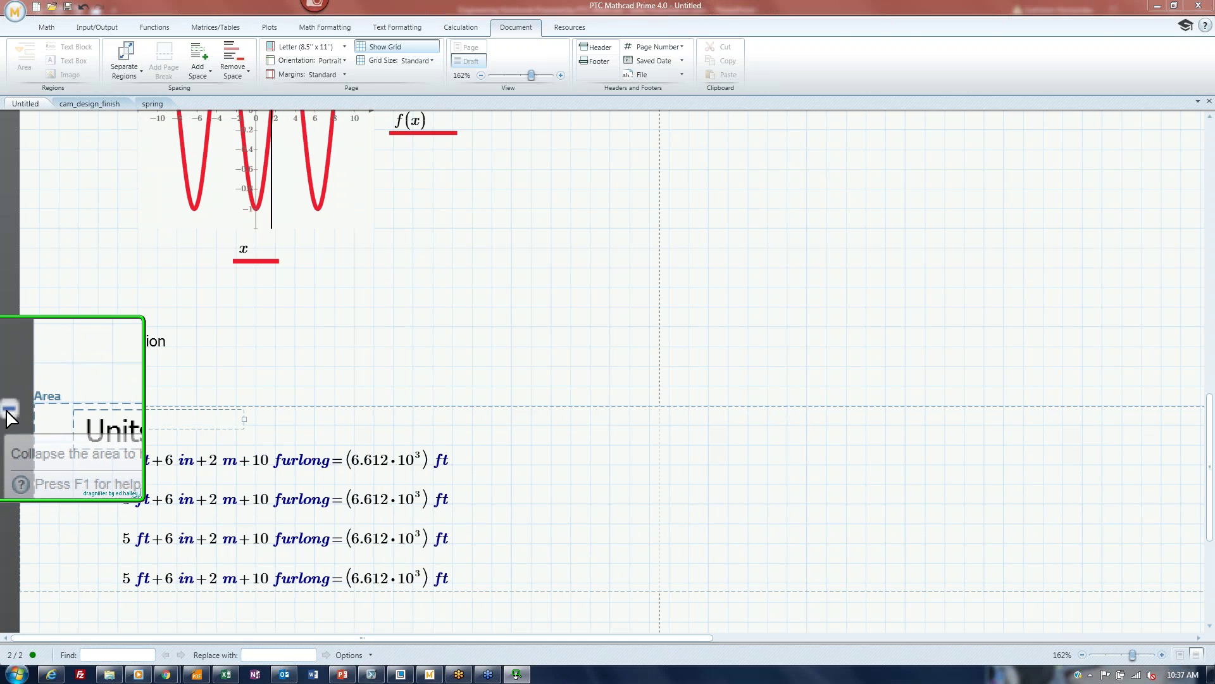
pyautogui.press('Escape')
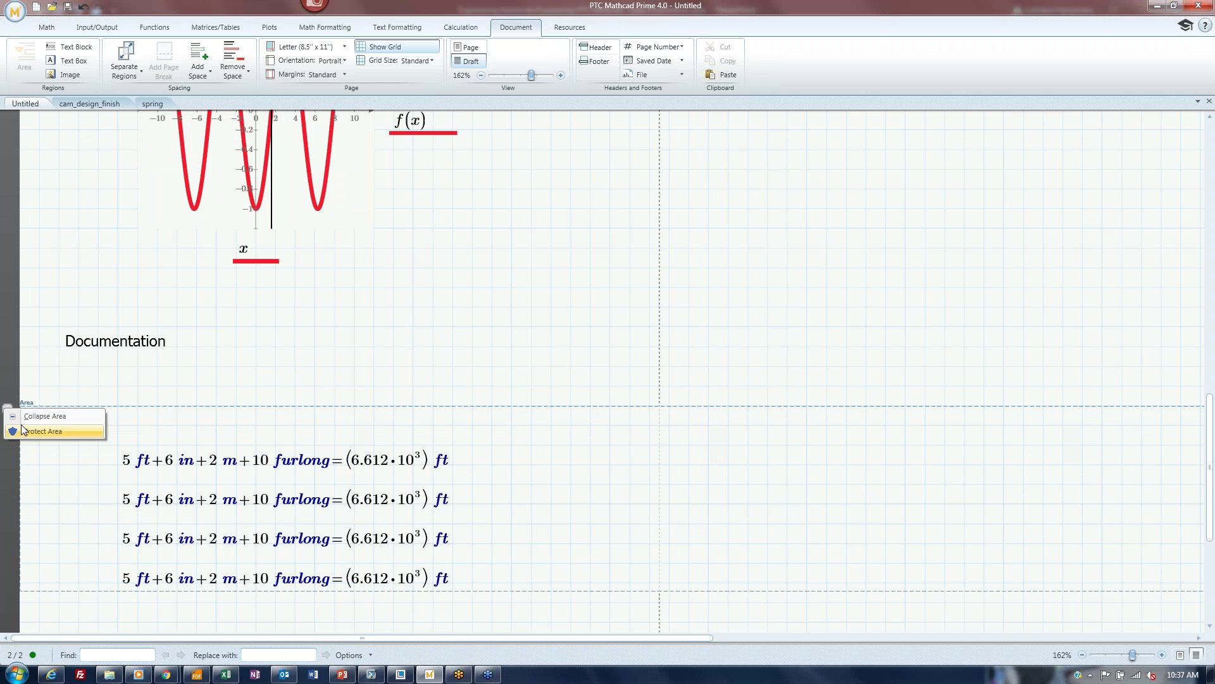
# Step: Protect the Units area with a password, entering and re-entering it, with the display state locked as Expanded
pyautogui.click(34, 432)
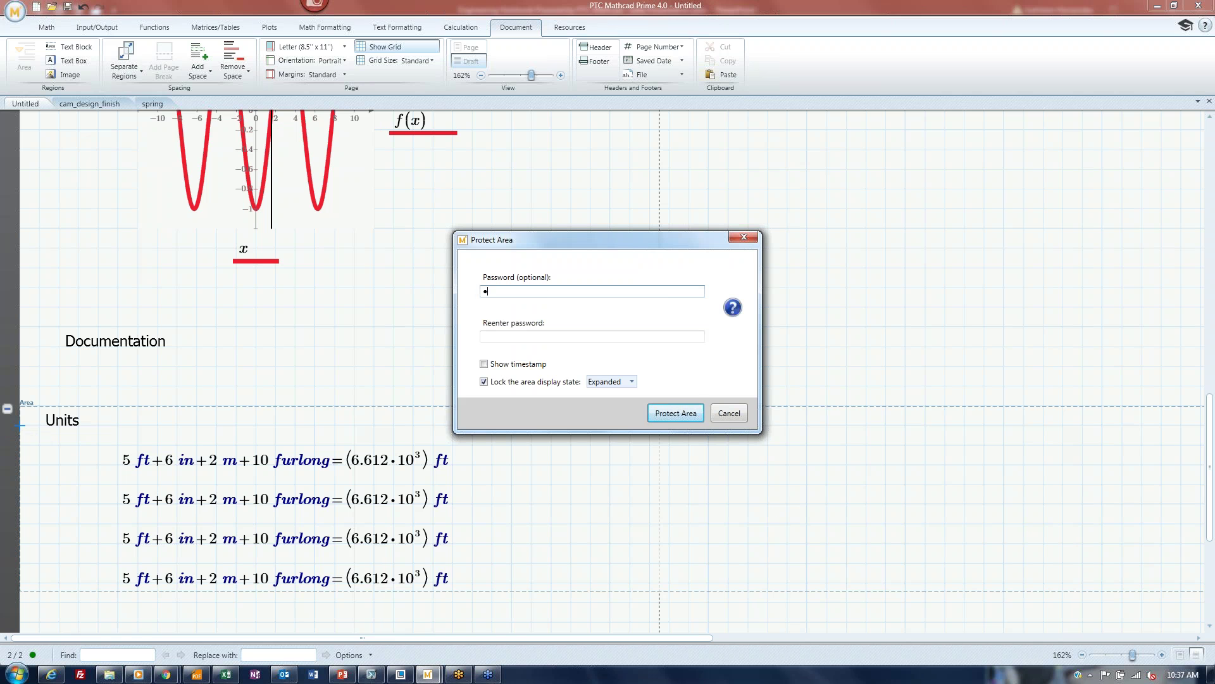
pyautogui.click(591, 337)
pyautogui.write('a')
pyautogui.click(681, 414)
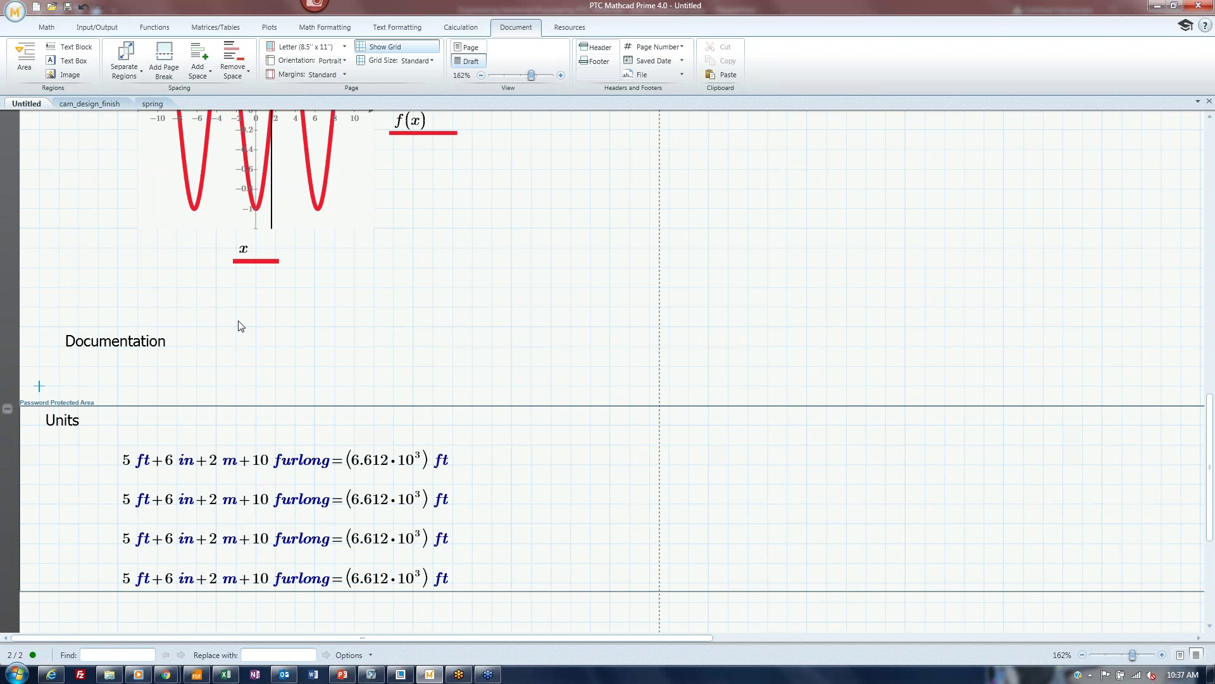
# Step: Add a text heading reading "Excel" below the password-protected area
pyautogui.scroll(-3, 207, 373)
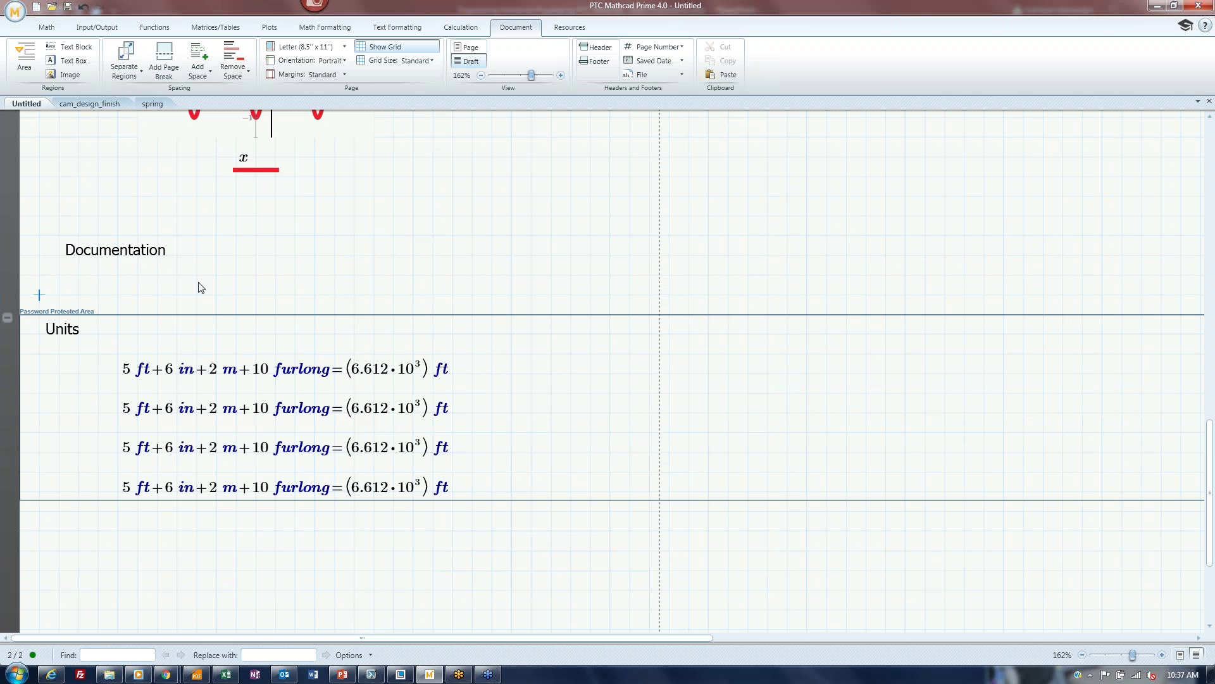
pyautogui.scroll(-6, 200, 284)
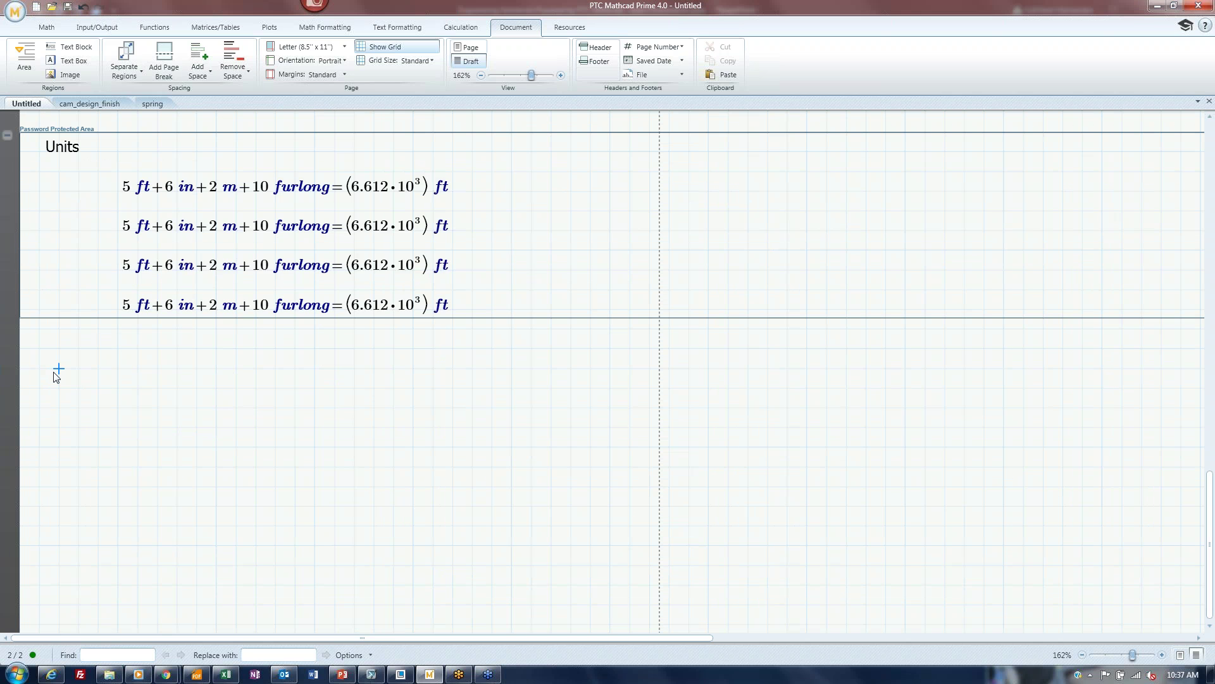
pyautogui.click(39, 376)
pyautogui.scroll(-1, 54, 443)
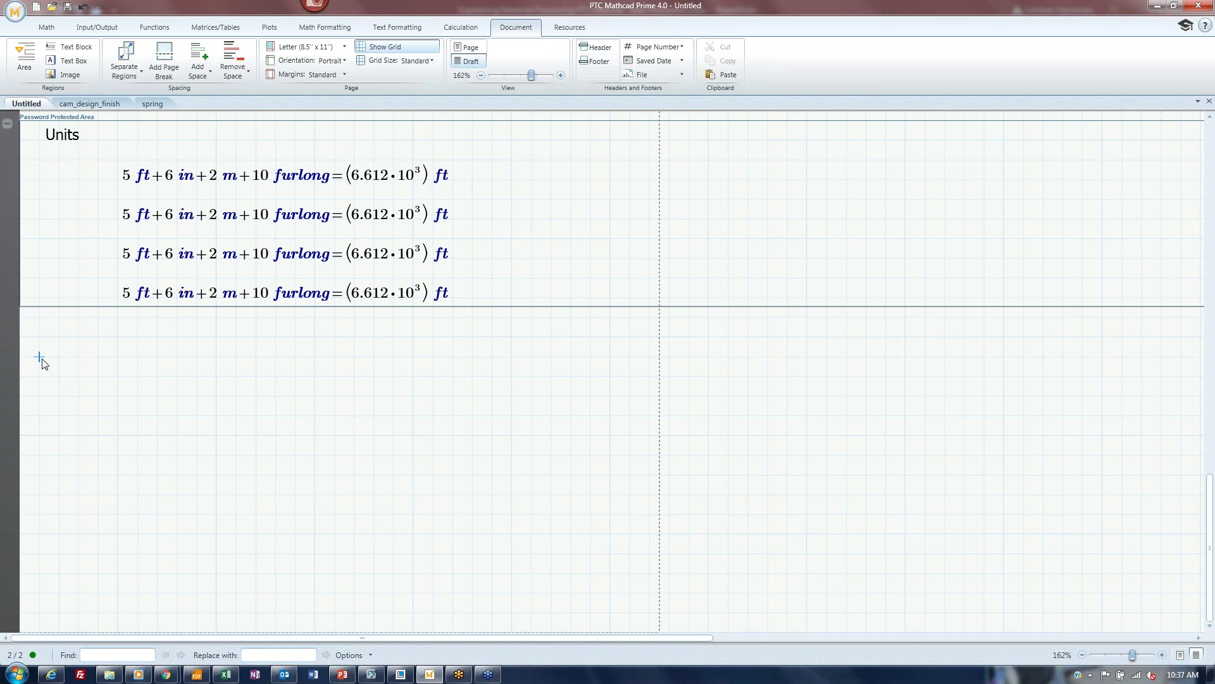
pyautogui.hotkey('ctrl', 't')
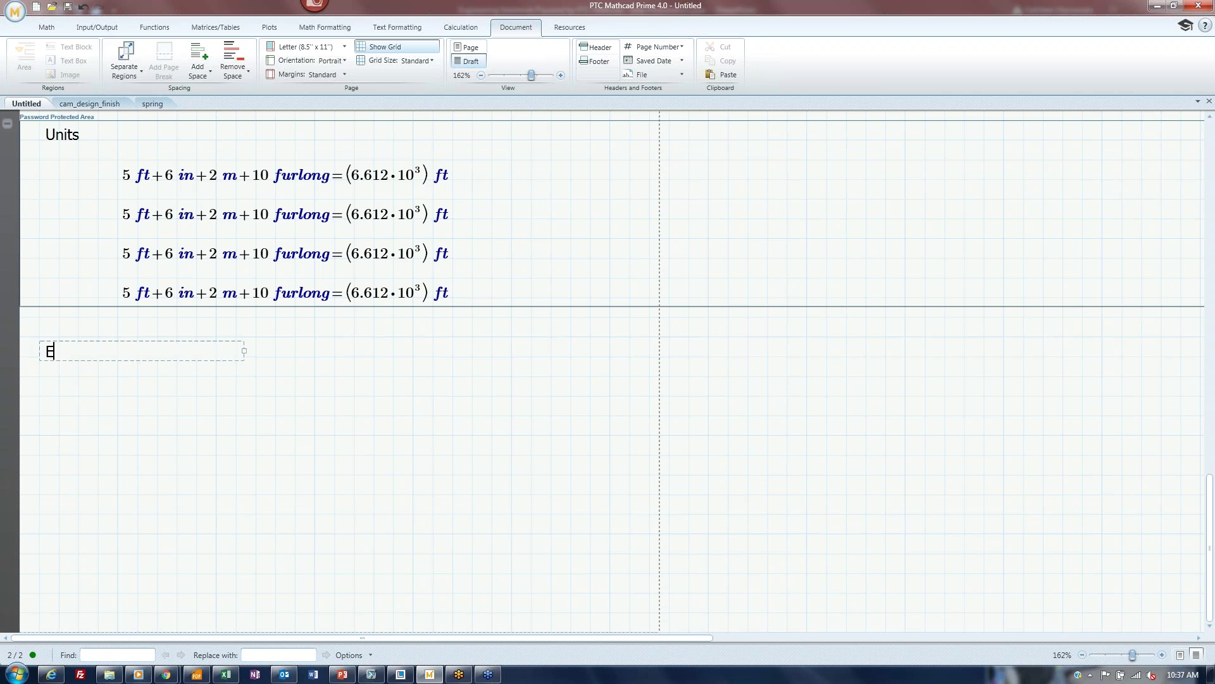
pyautogui.write('Excel')
pyautogui.click(104, 405)
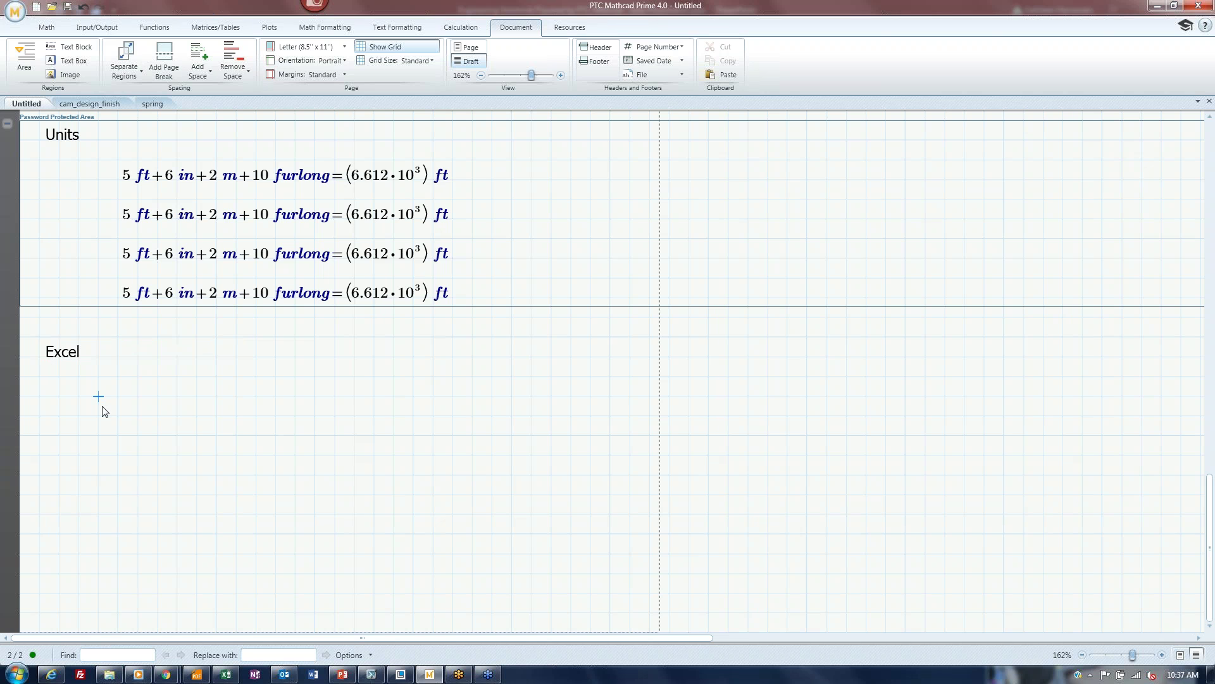
# Step: Switch to Excel, copy cells A1:B12 from input.xlsx, and paste them as a table beside the Mathcad worksheet's Excel heading
pyautogui.click(228, 674)
pyautogui.click(77, 148)
pyautogui.moveTo(48, 128); pyautogui.dragTo(79, 245)
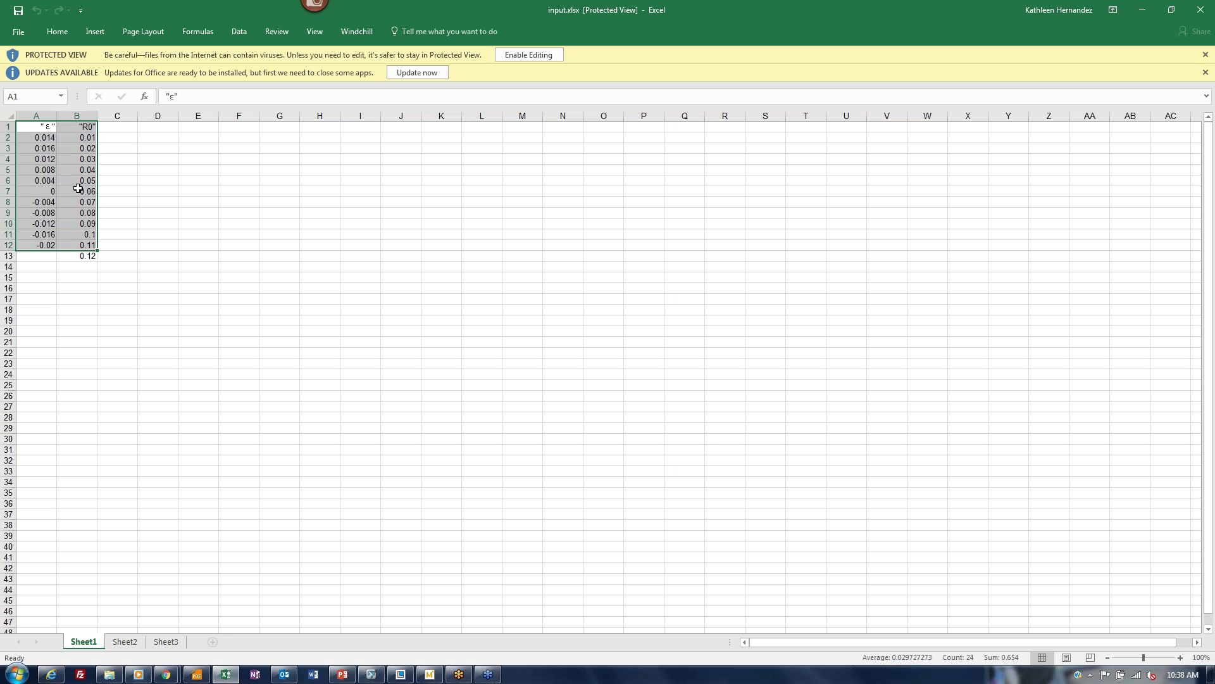
pyautogui.hotkey('ctrl', 'c')
pyautogui.hotkey('alt', 'Tab')
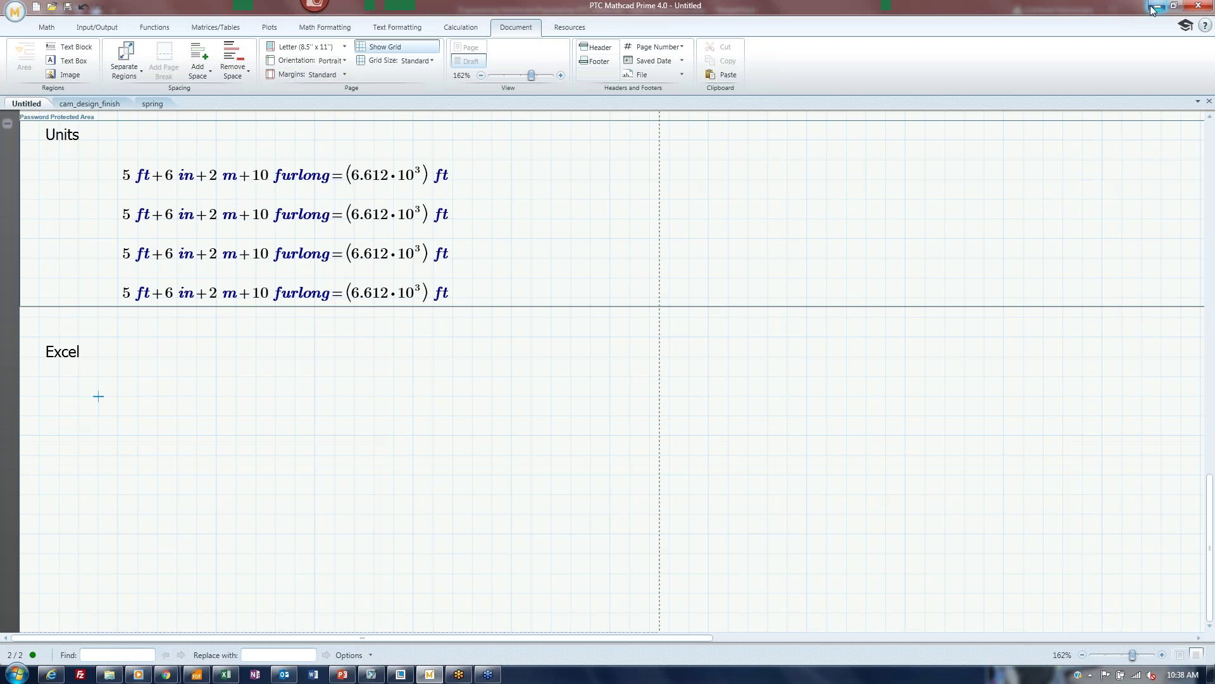
pyautogui.click(117, 398)
pyautogui.hotkey('ctrl', 'v')
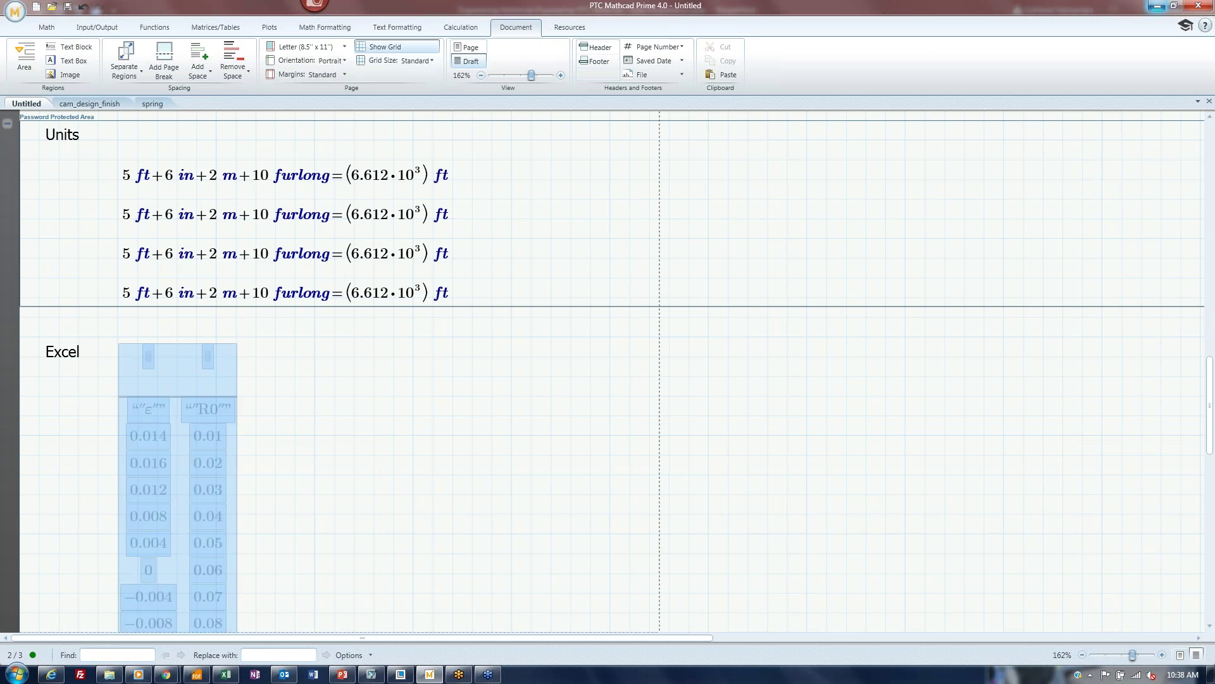
pyautogui.click(295, 416)
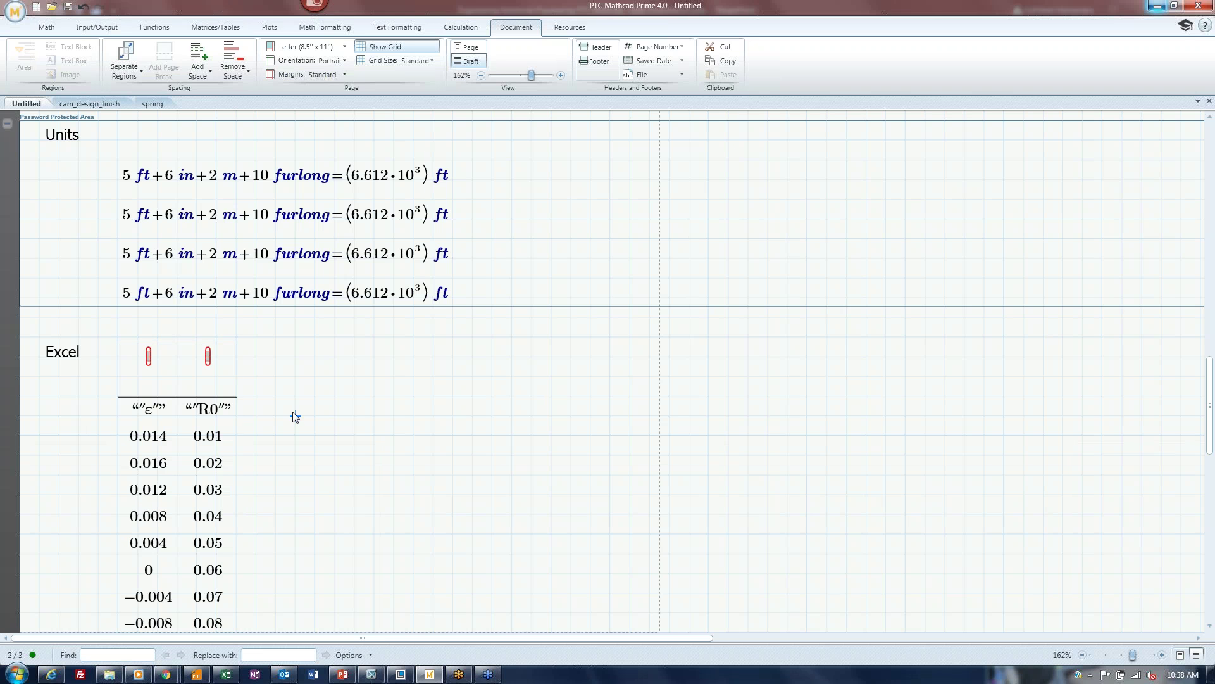
# Step: Name the pasted table's first column A and its second column B
pyautogui.click(148, 358)
pyautogui.write('A')
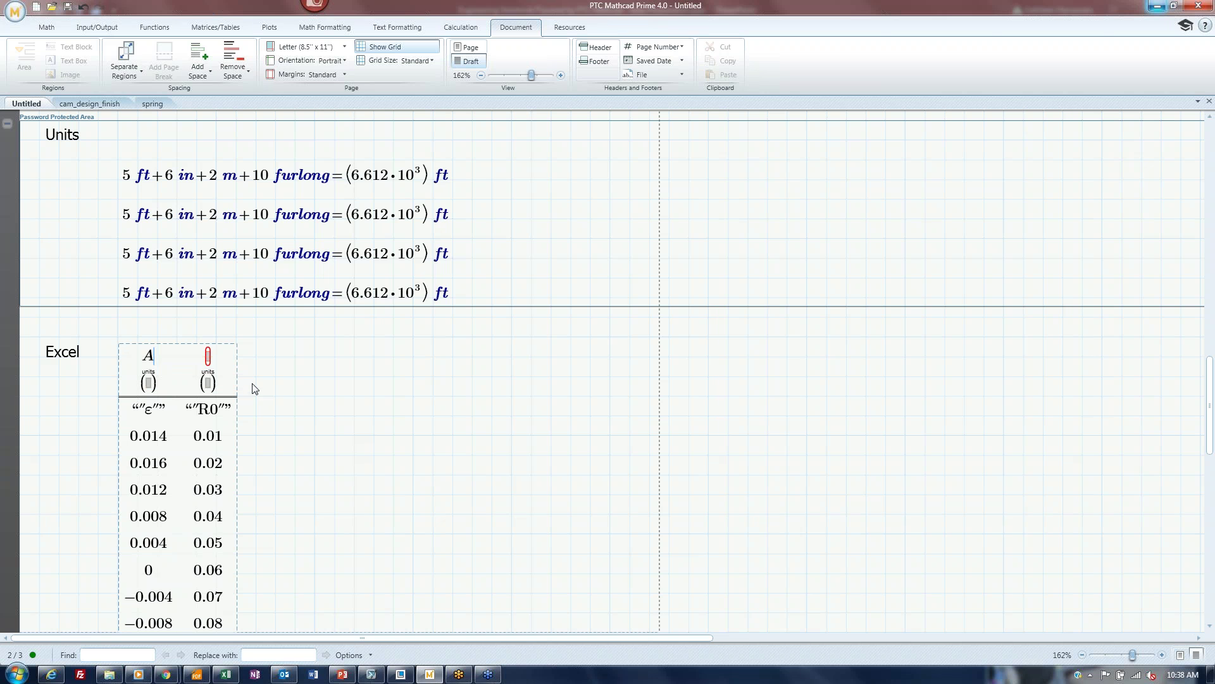
pyautogui.click(209, 359)
pyautogui.write('B')
pyautogui.click(373, 436)
# Step: Evaluate A beside the table to display the first column as a vector
pyautogui.click(335, 456)
pyautogui.write('A=')
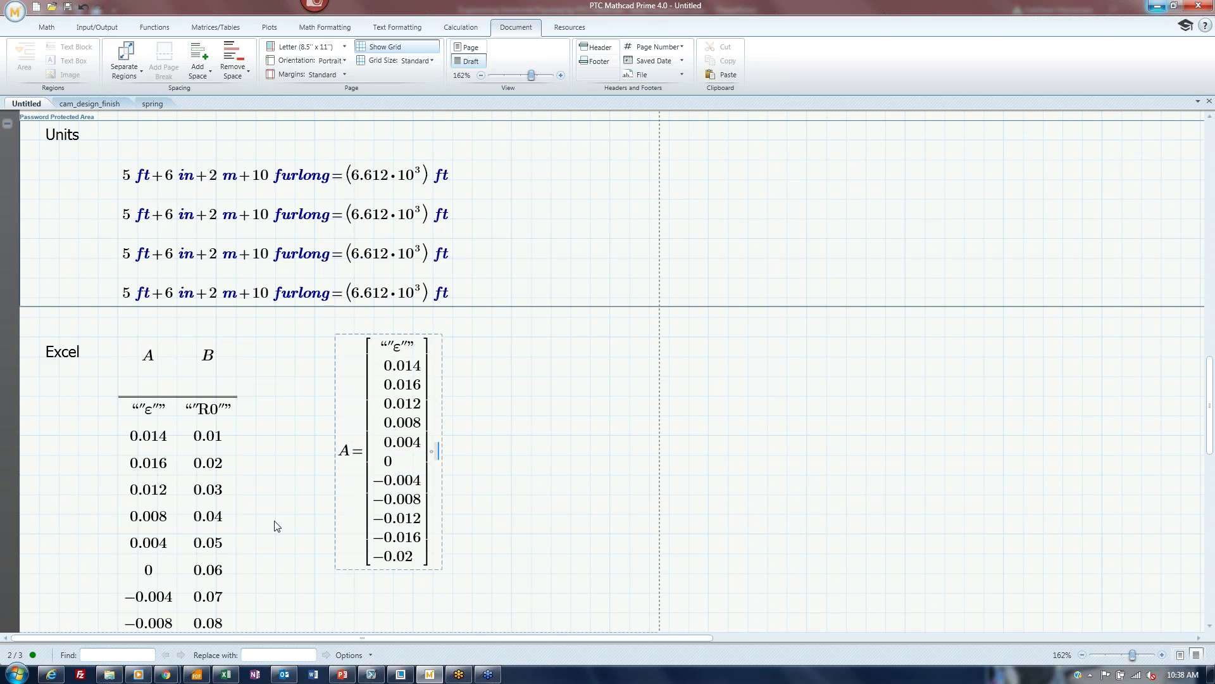
pyautogui.scroll(-3, 281, 522)
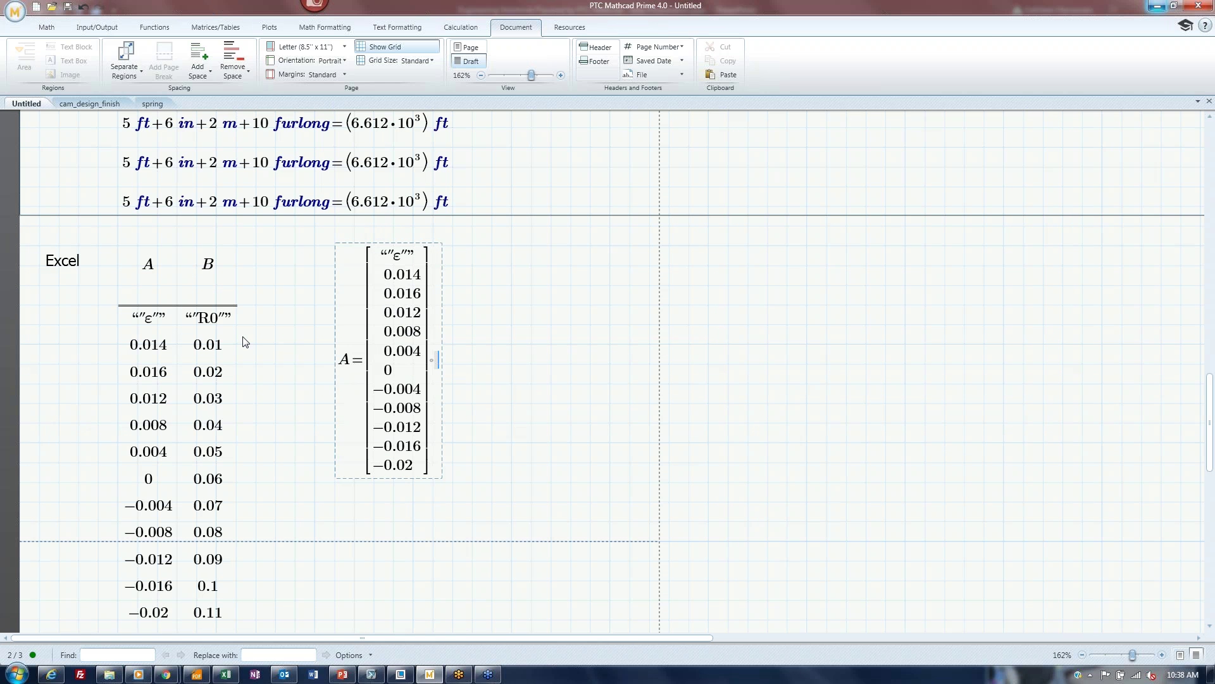
pyautogui.click(275, 325)
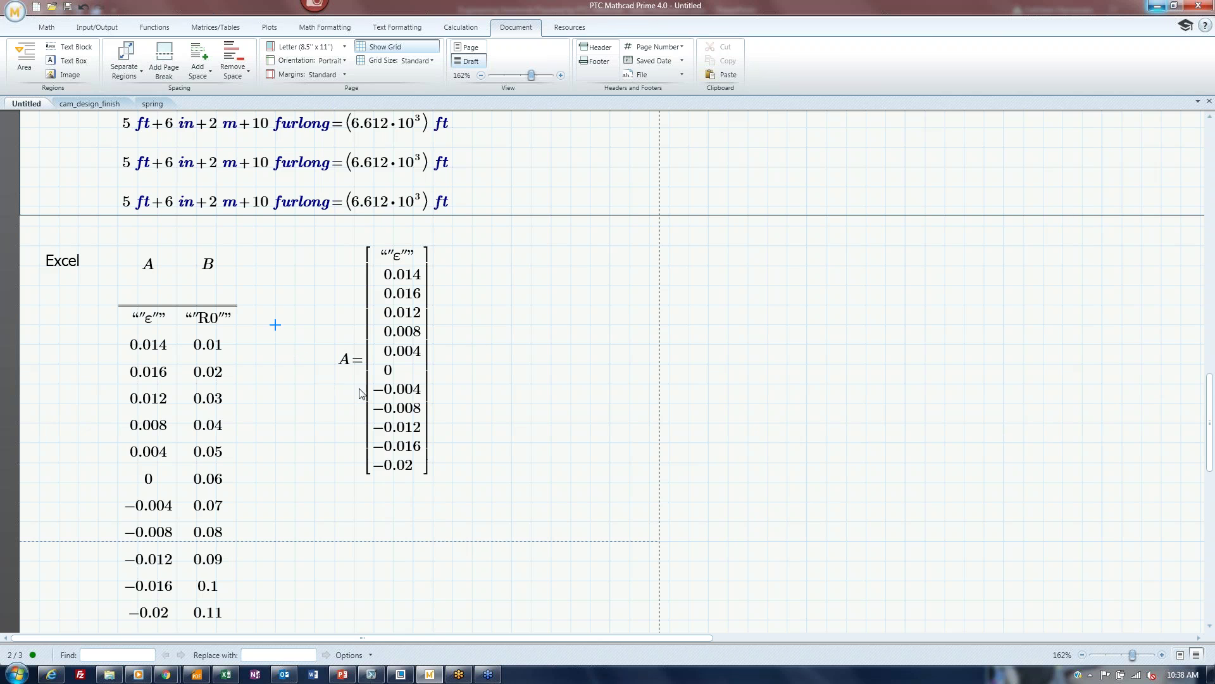
# Step: Close the Excel window that holds the source data
pyautogui.scroll(-2, 274, 462)
pyautogui.scroll(-7, 284, 452)
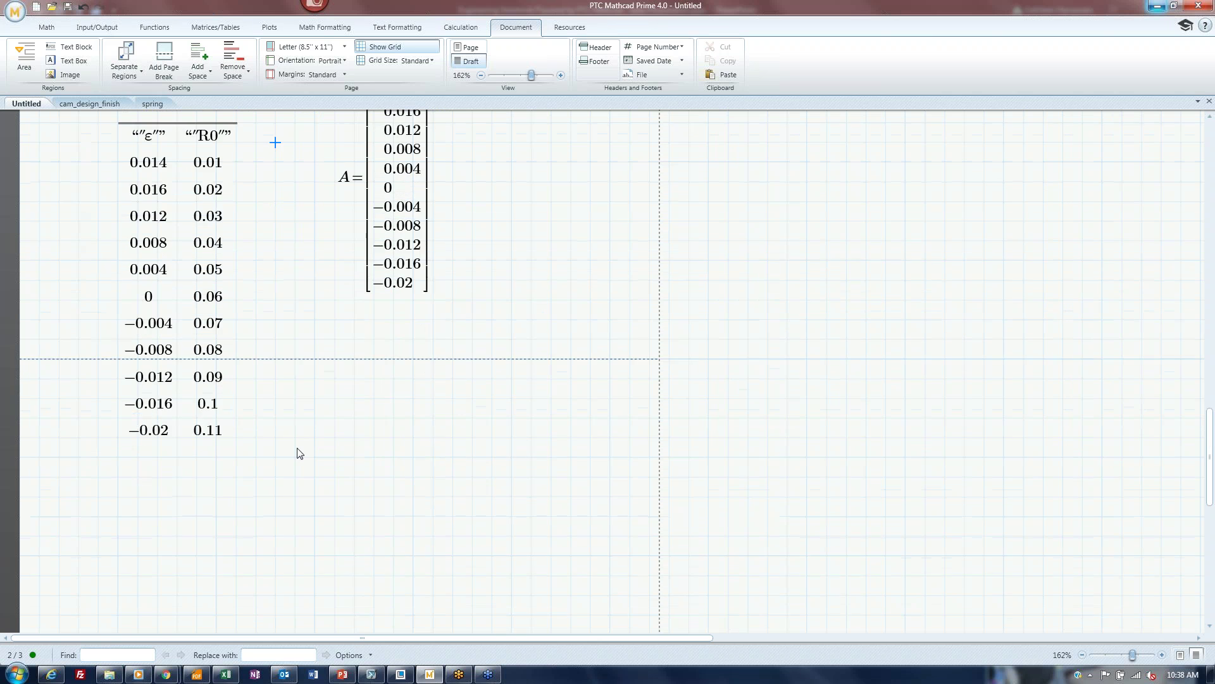
pyautogui.rightClick(226, 673)
pyautogui.click(230, 643)
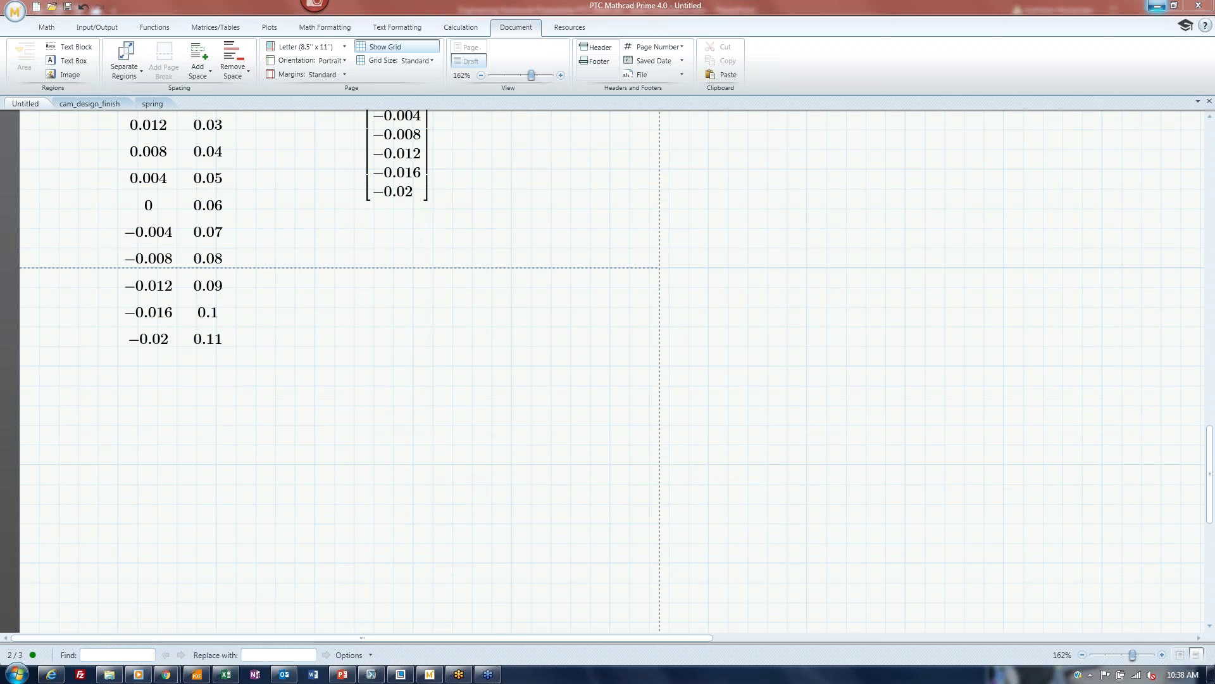
# Step: Define data below the table with READEXCEL, reading Sheet1!A1:B13 from input.xlsx
pyautogui.click(99, 29)
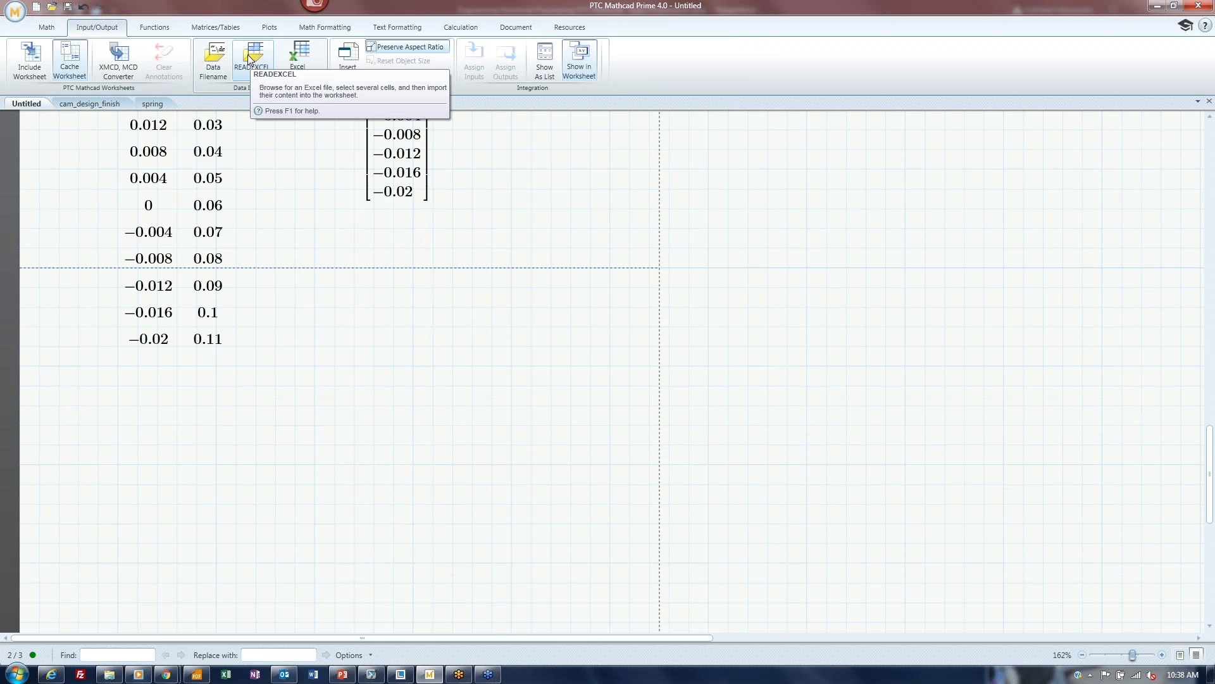
pyautogui.click(98, 406)
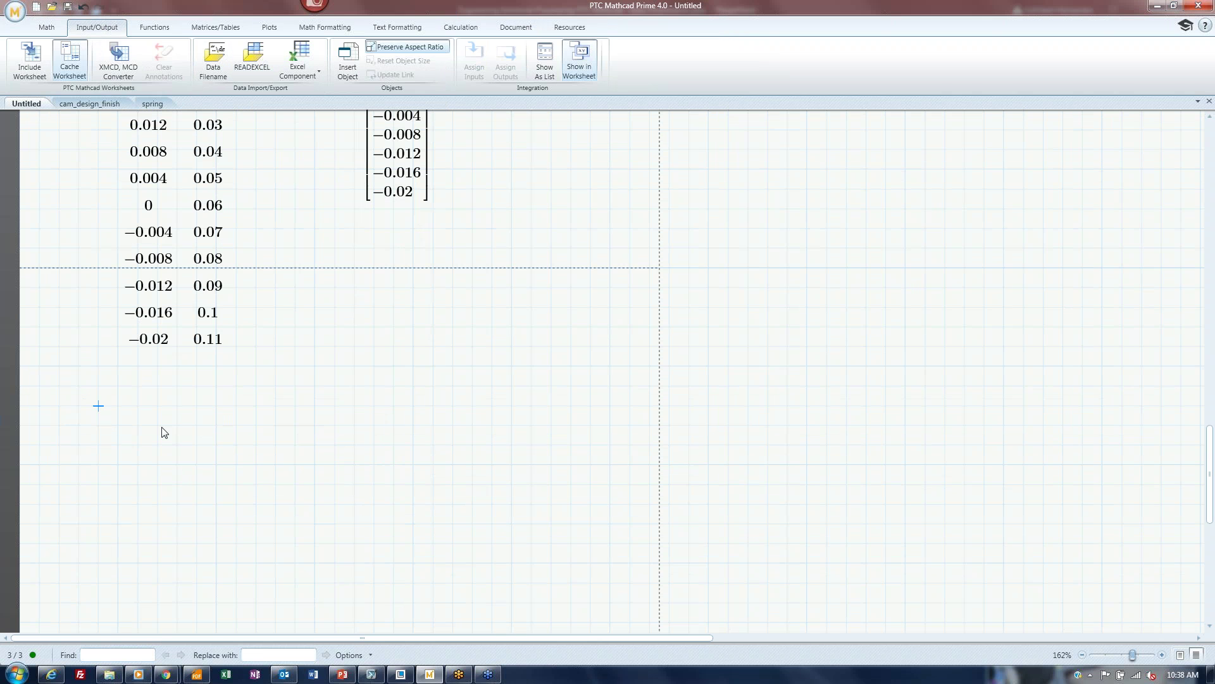
pyautogui.write('data :=')
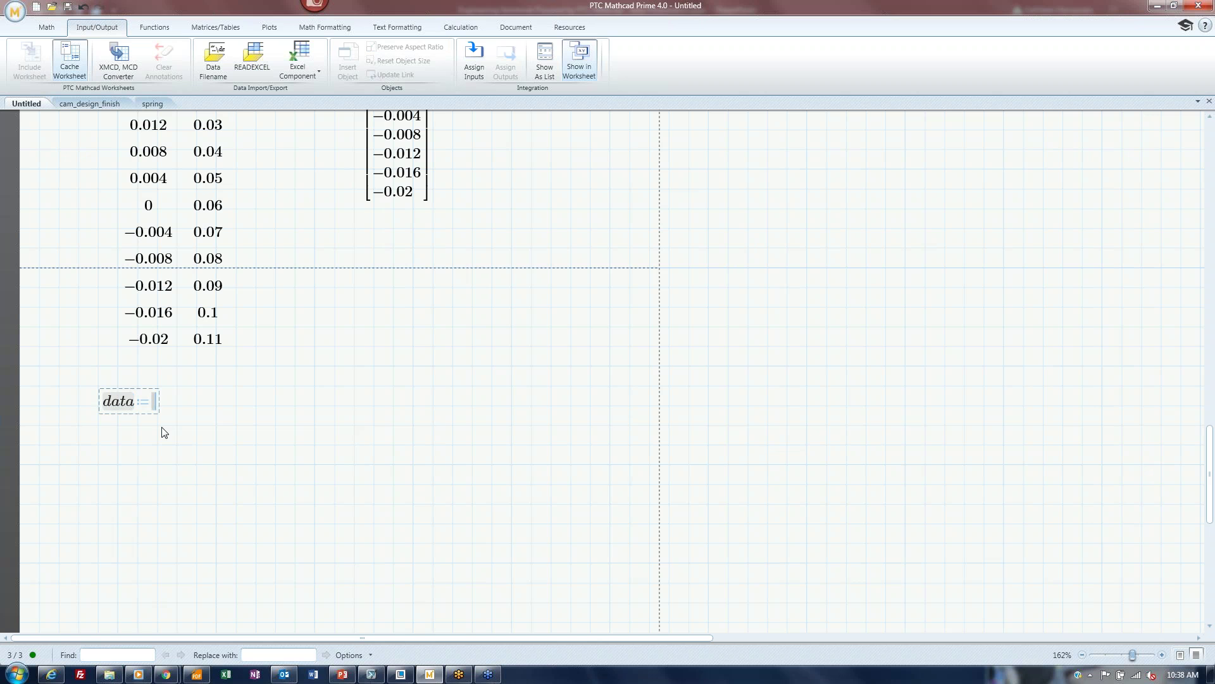
pyautogui.click(253, 60)
pyautogui.click(321, 68)
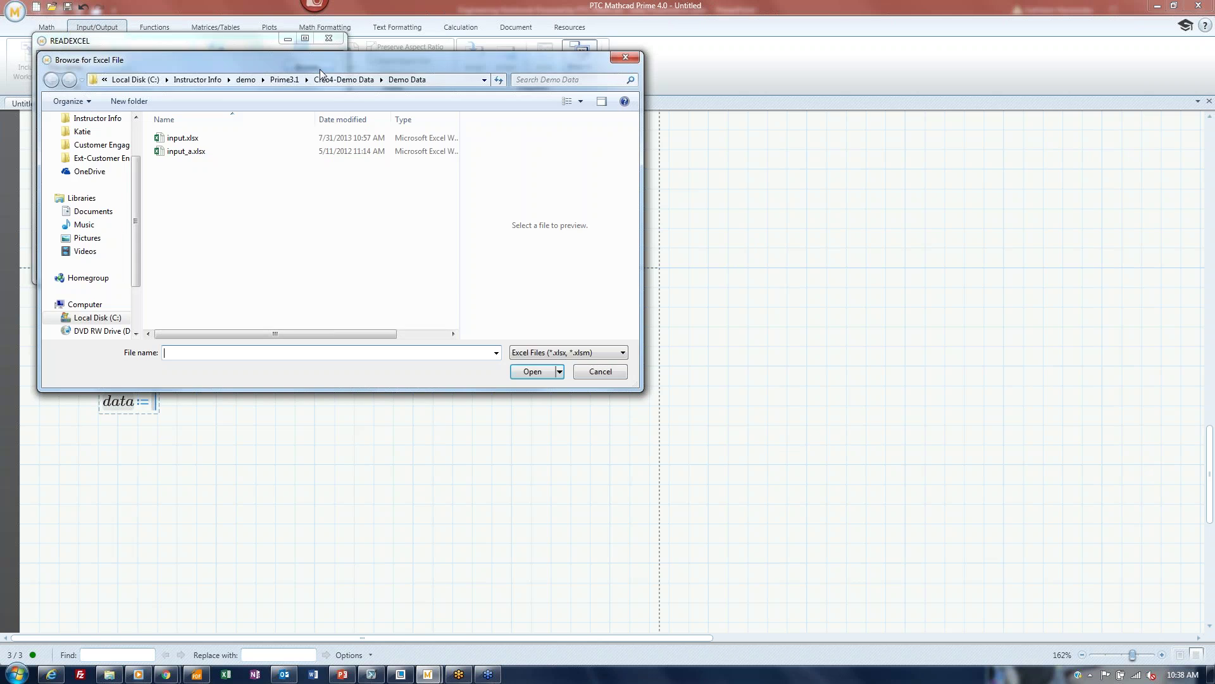
pyautogui.click(182, 138)
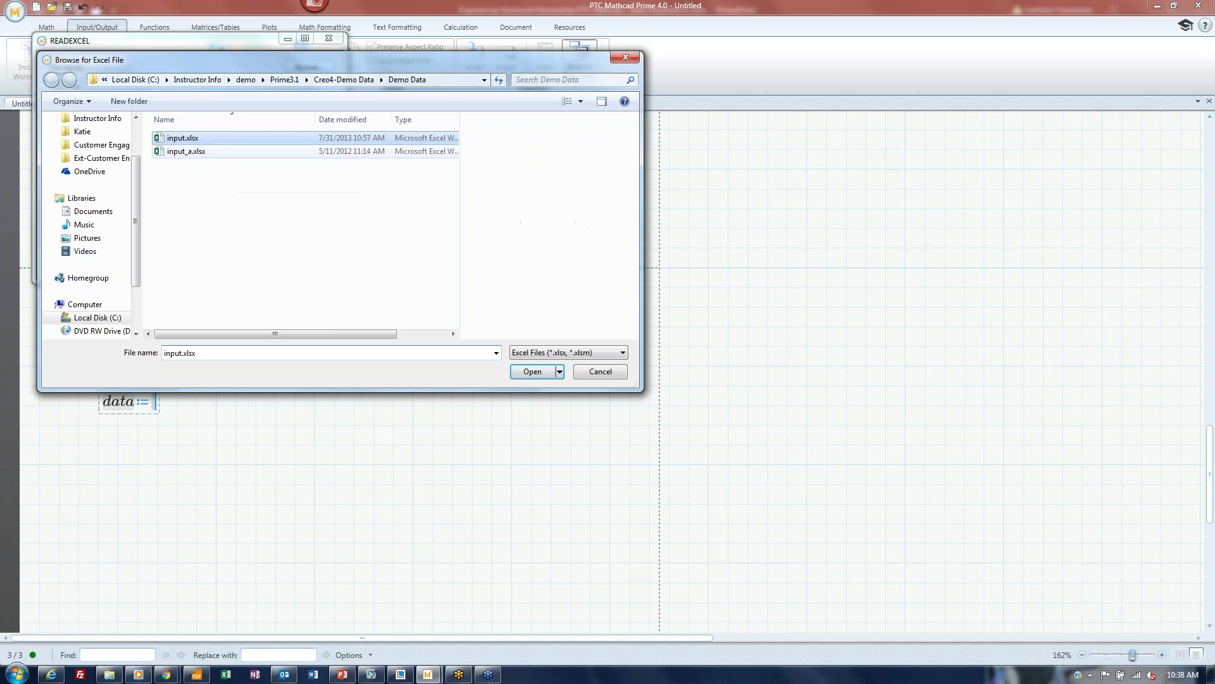
pyautogui.click(533, 373)
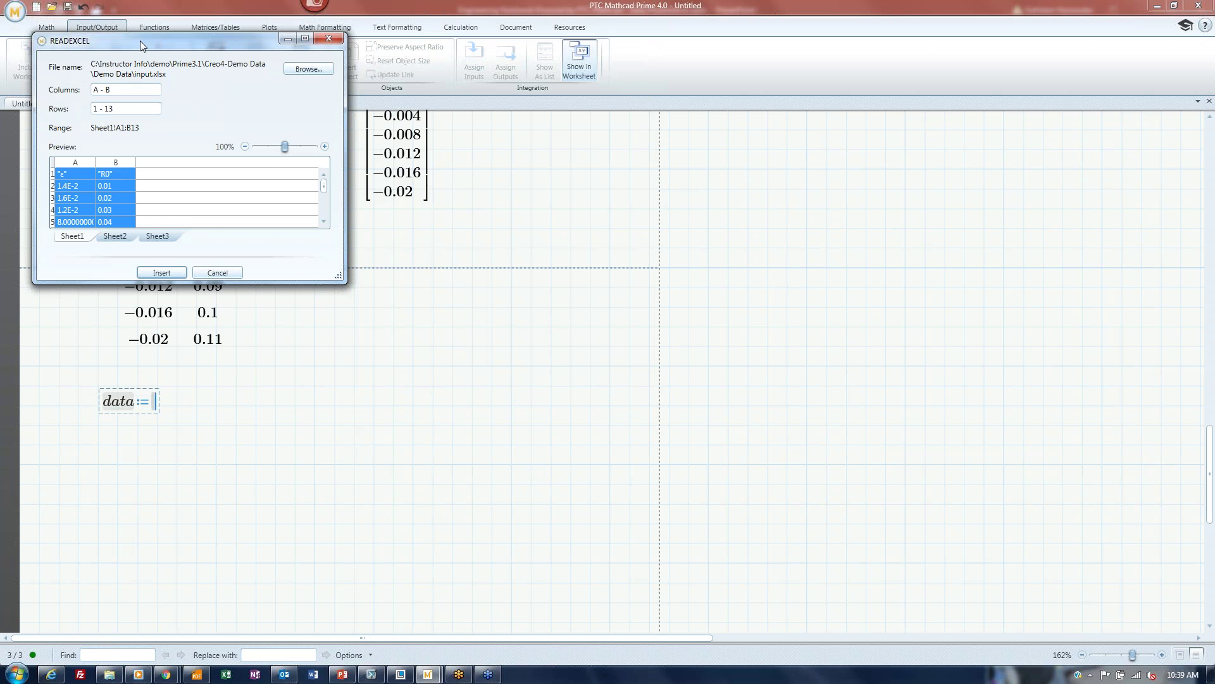
pyautogui.moveTo(133, 40); pyautogui.dragTo(210, 58)
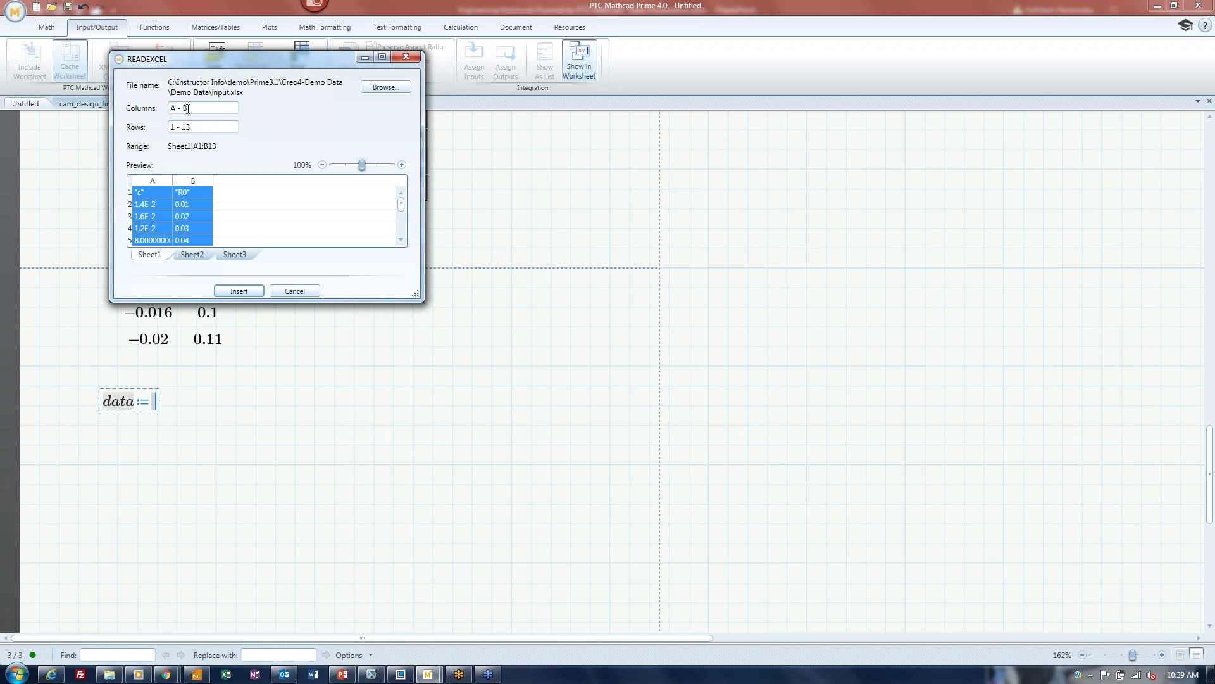
pyautogui.click(225, 290)
# Step: Evaluate data to display the imported matrix and move the result beneath the start of its READEXCEL definition
pyautogui.click(295, 543)
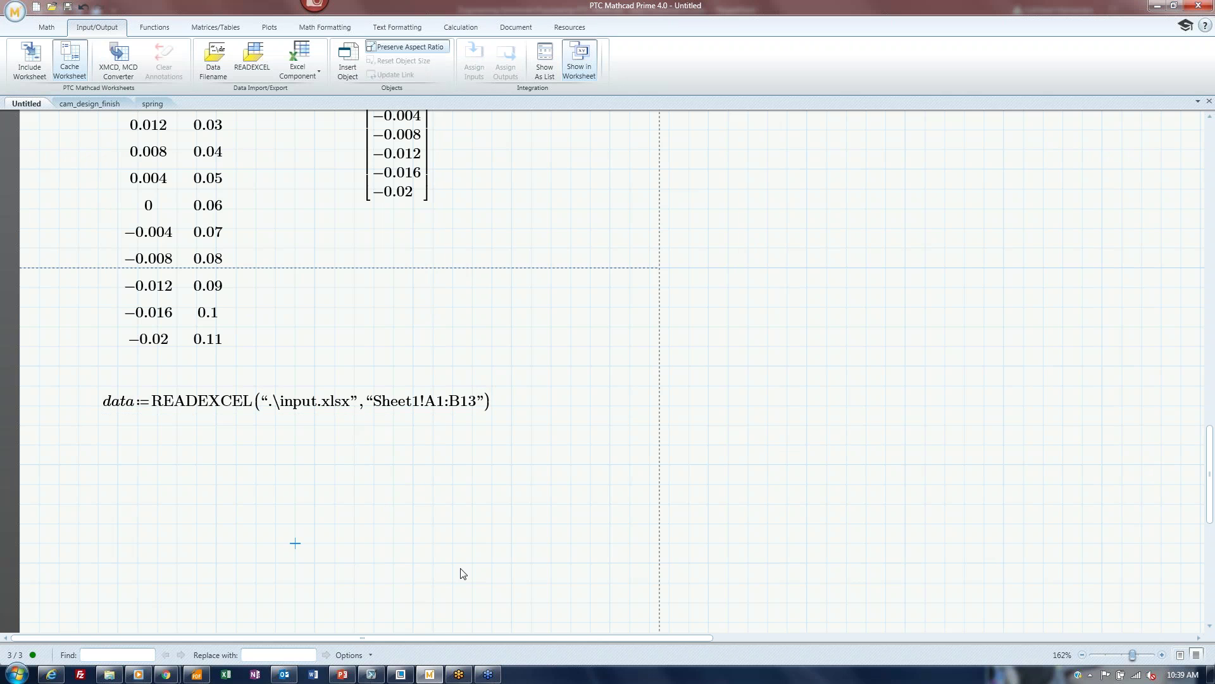
pyautogui.write('dat')
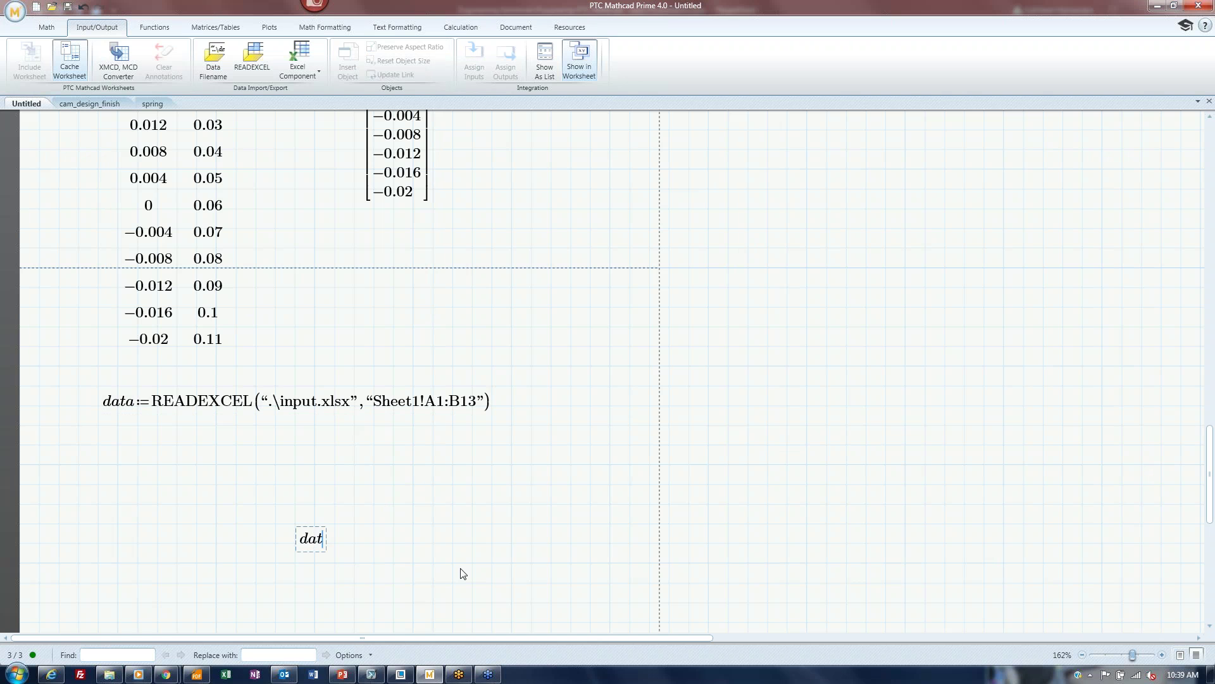
pyautogui.write('a=')
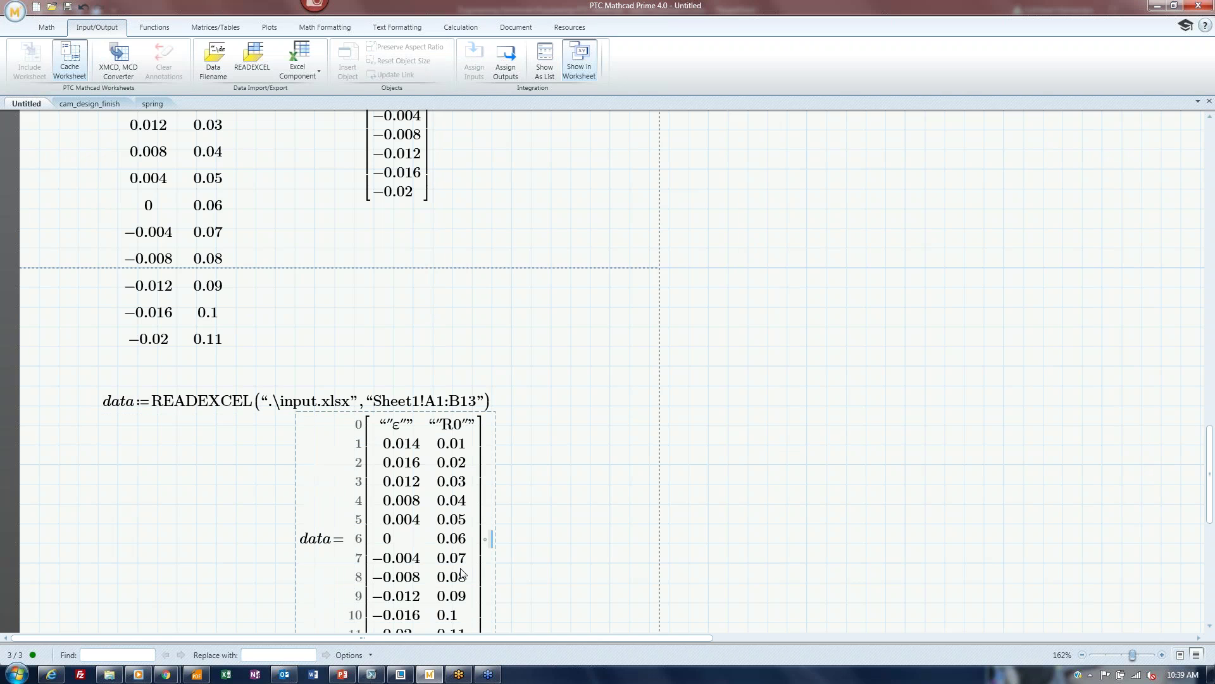
pyautogui.scroll(-2, 312, 472)
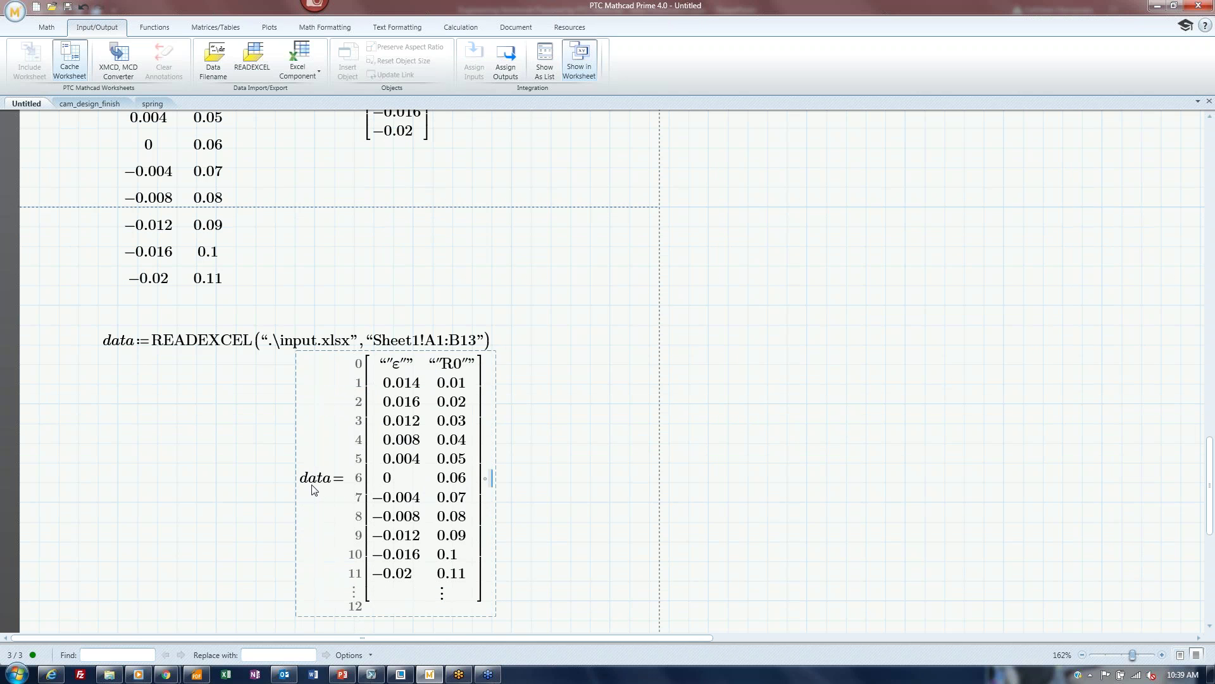
pyautogui.moveTo(300, 478); pyautogui.dragTo(152, 494)
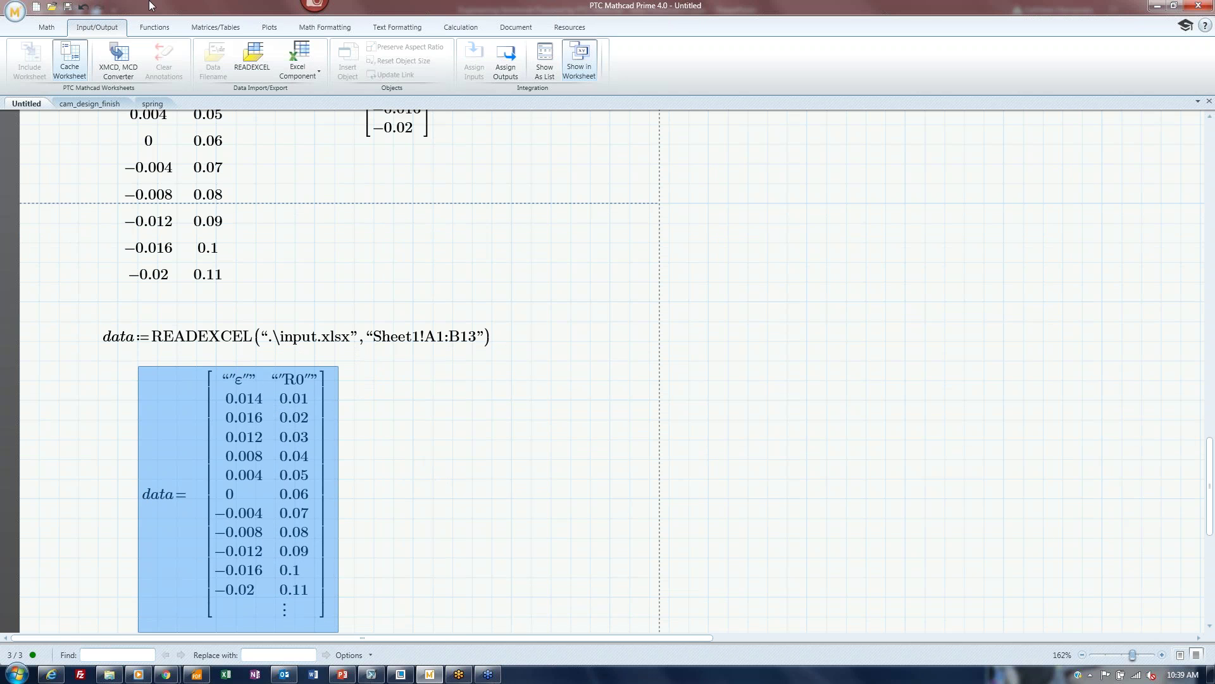
# Step: Examine the available vector and matrix operators, such as Vectorization
pyautogui.click(215, 27)
pyautogui.click(116, 70)
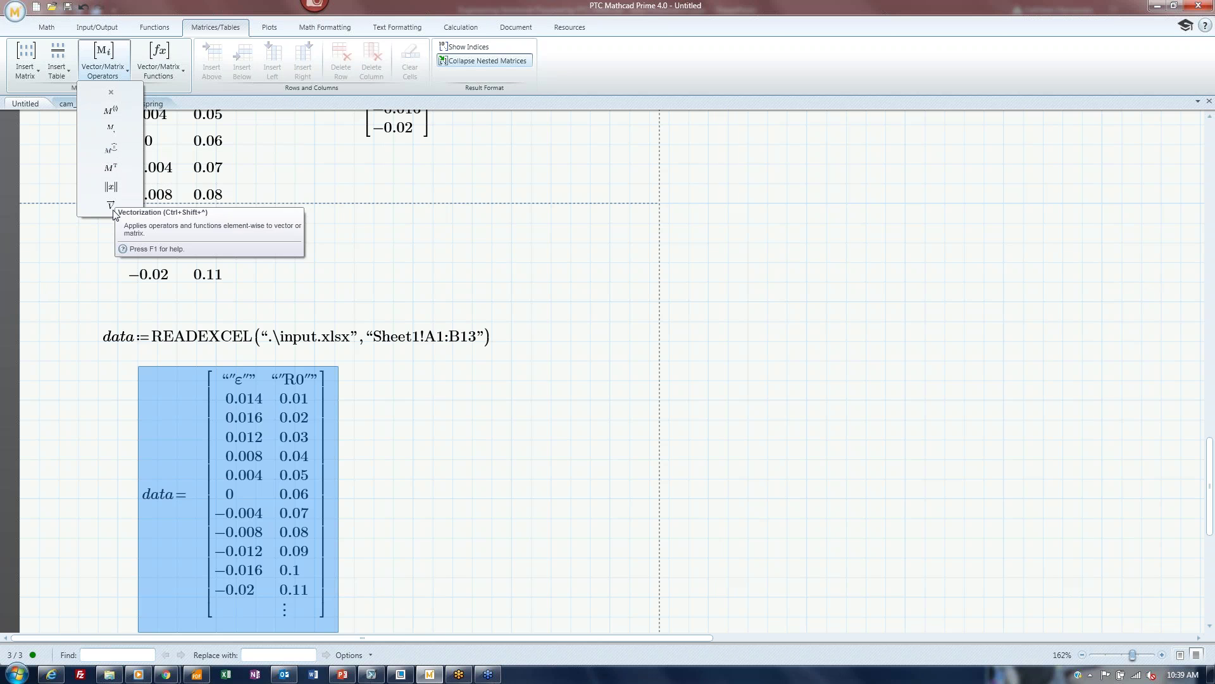
pyautogui.click(487, 430)
pyautogui.scroll(-2, 371, 396)
pyautogui.click(452, 398)
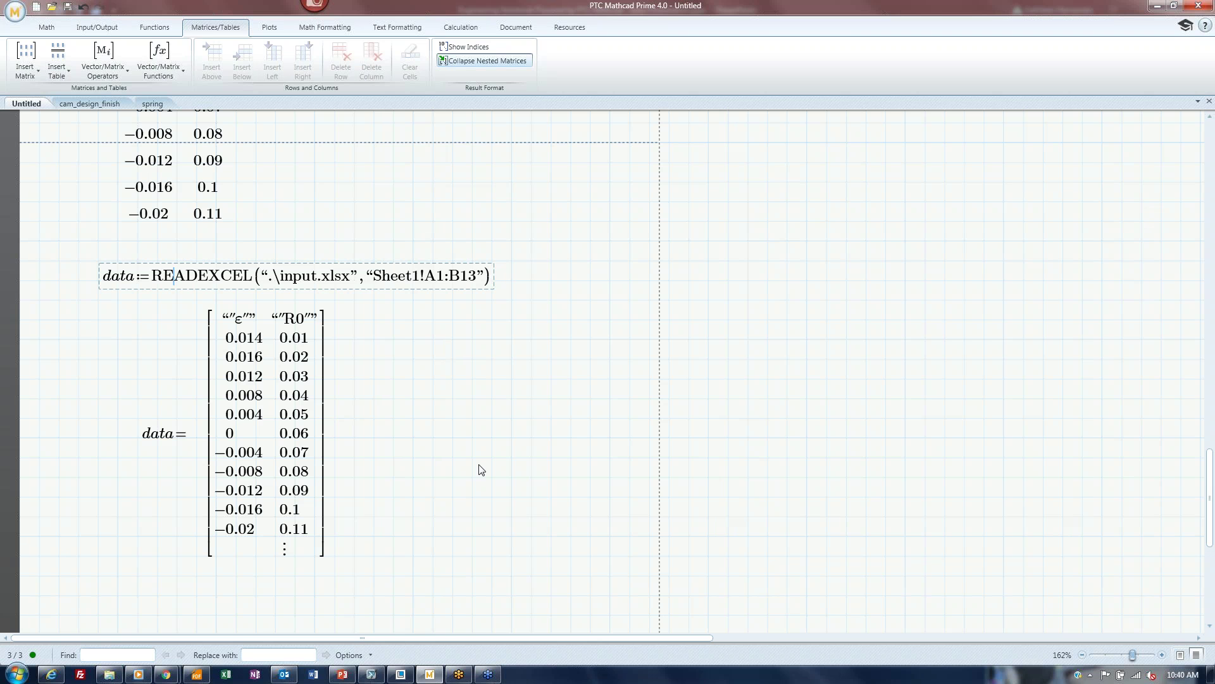
# Step: Insert an Excel Component in the blank space below the evaluated data matrix
pyautogui.scroll(-5, 475, 469)
pyautogui.click(138, 431)
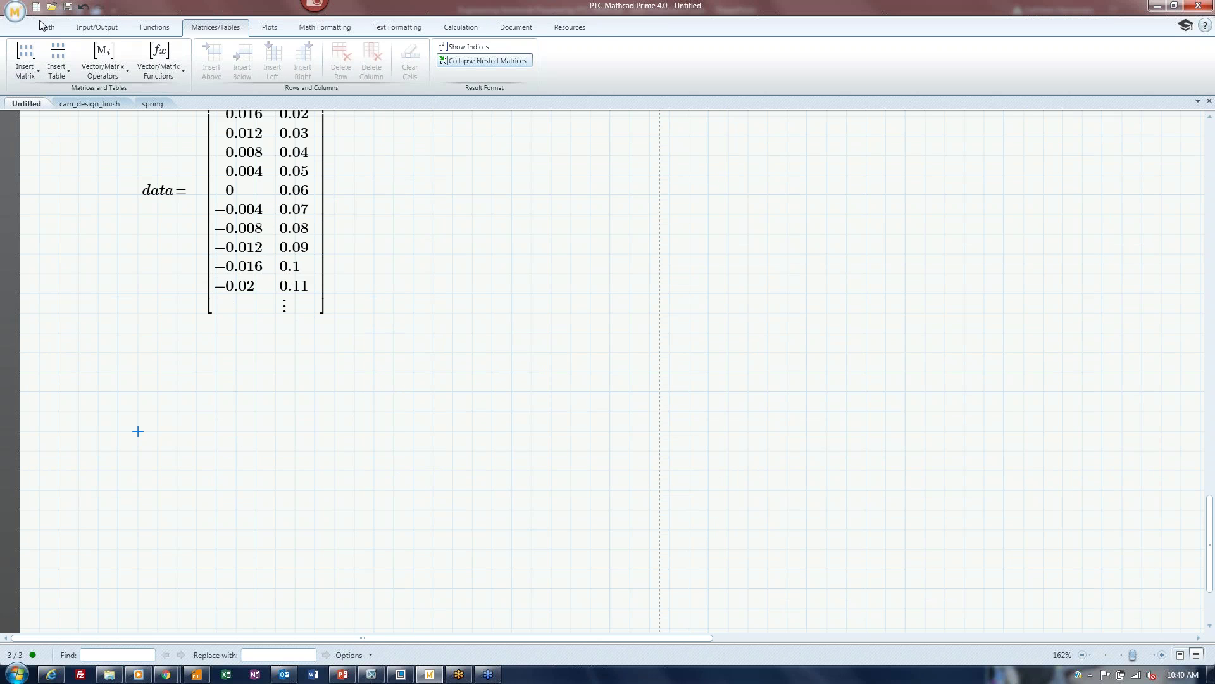
pyautogui.click(97, 28)
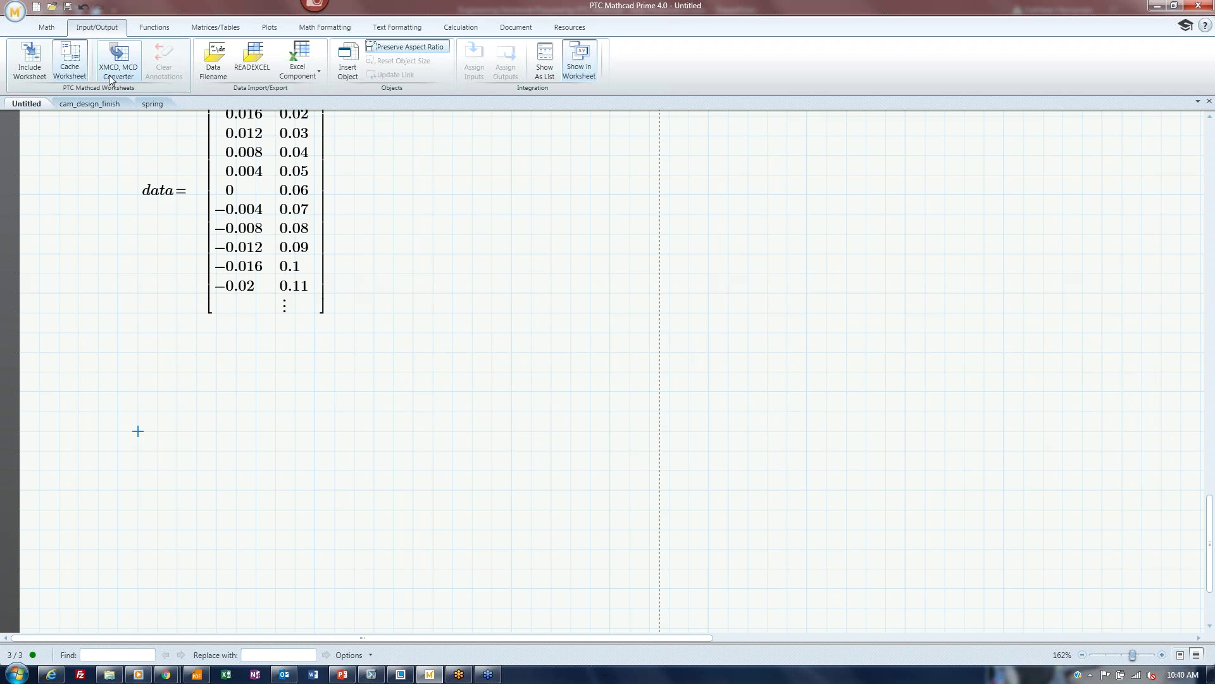
pyautogui.click(316, 70)
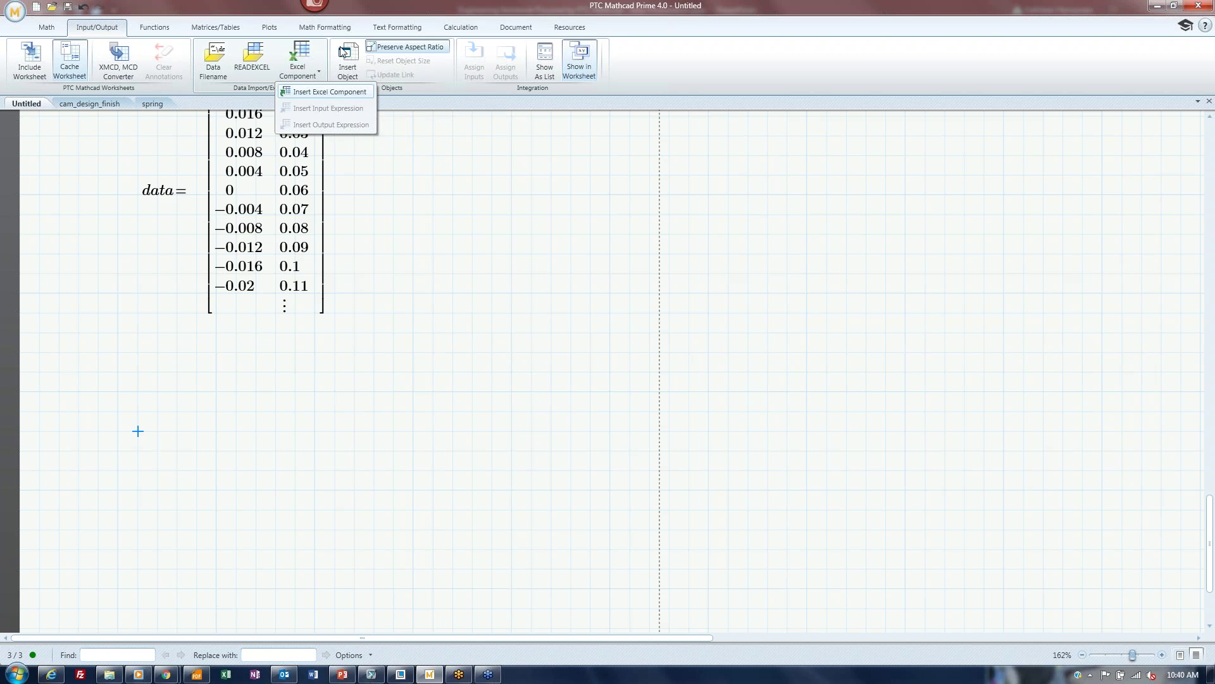
pyautogui.click(329, 92)
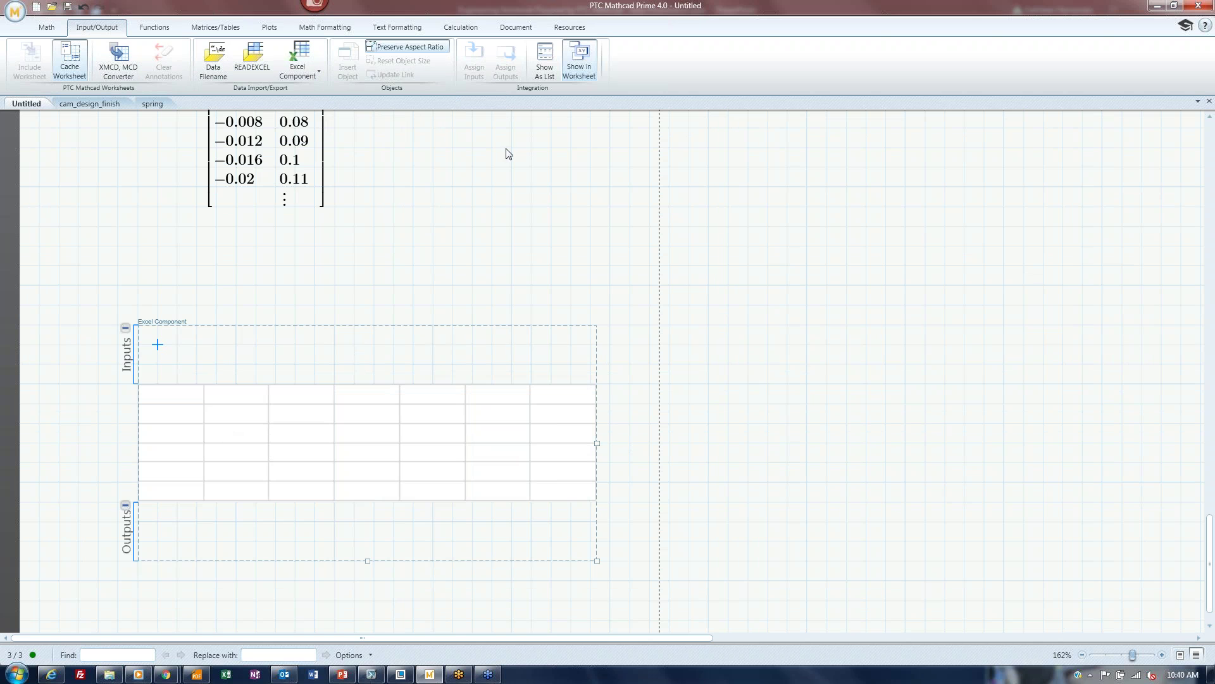
# Step: Open the Excel Component's embedded worksheet and enter 1, 2 and 3 in cells A1 to C1
pyautogui.doubleClick(183, 402)
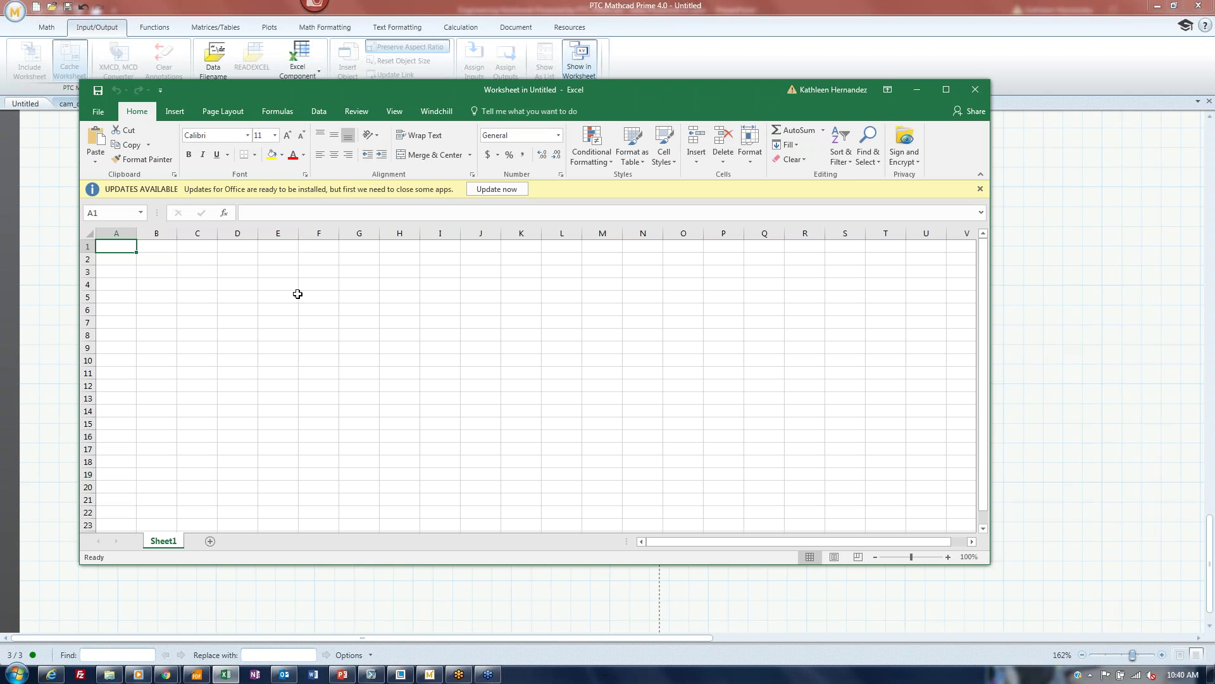
pyautogui.write('1')
pyautogui.click(171, 250)
pyautogui.write('2')
pyautogui.click(199, 249)
pyautogui.write('3')
pyautogui.press('Tab')
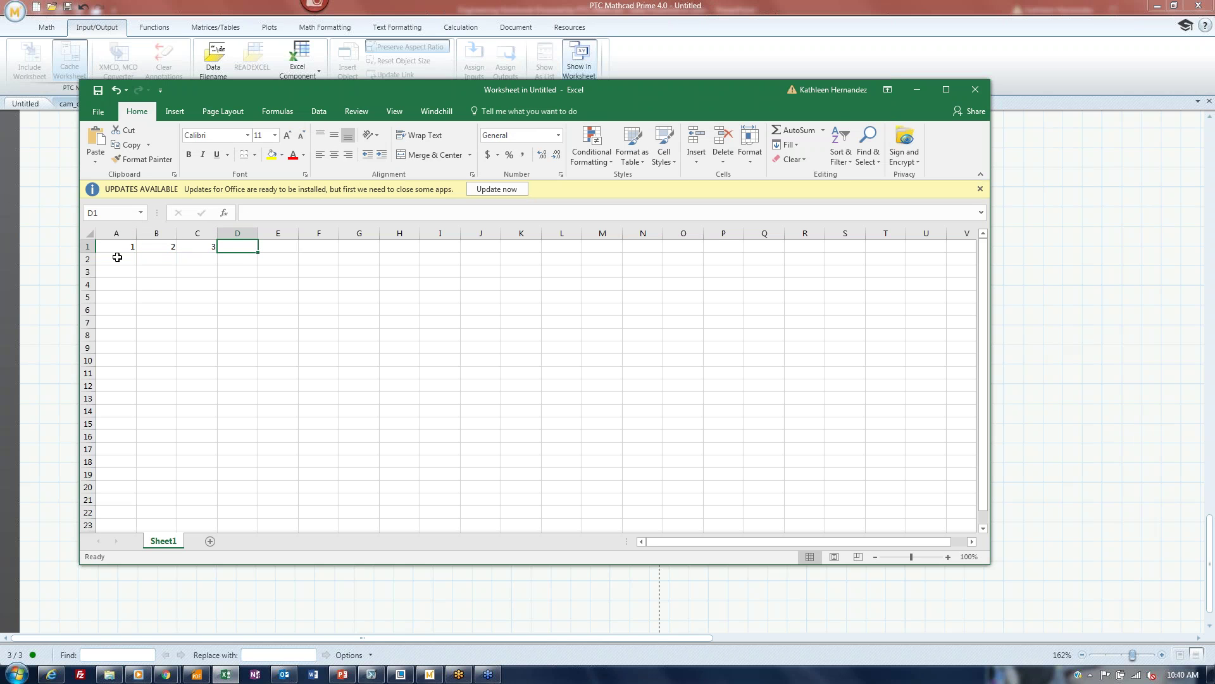
# Step: Enter 4, 5 and 6 in cells A2 to C2 and close the embedded worksheet
pyautogui.click(116, 264)
pyautogui.write('4')
pyautogui.click(159, 260)
pyautogui.write('5')
pyautogui.click(198, 260)
pyautogui.write('6')
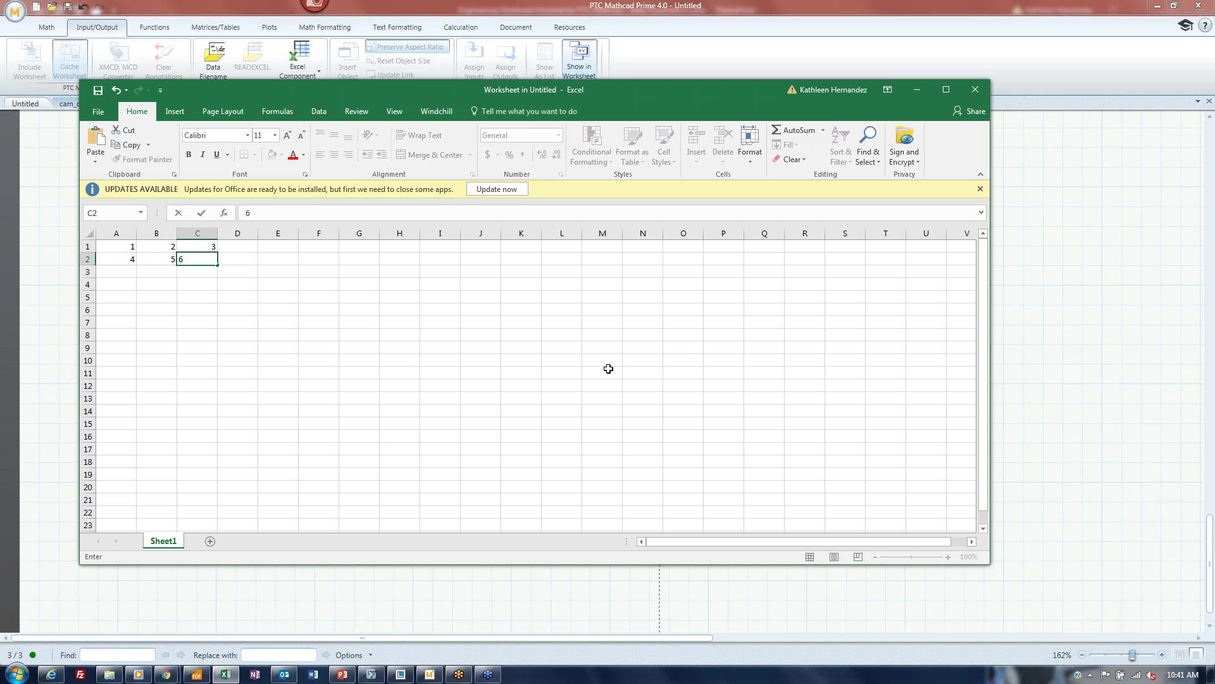
pyautogui.click(975, 89)
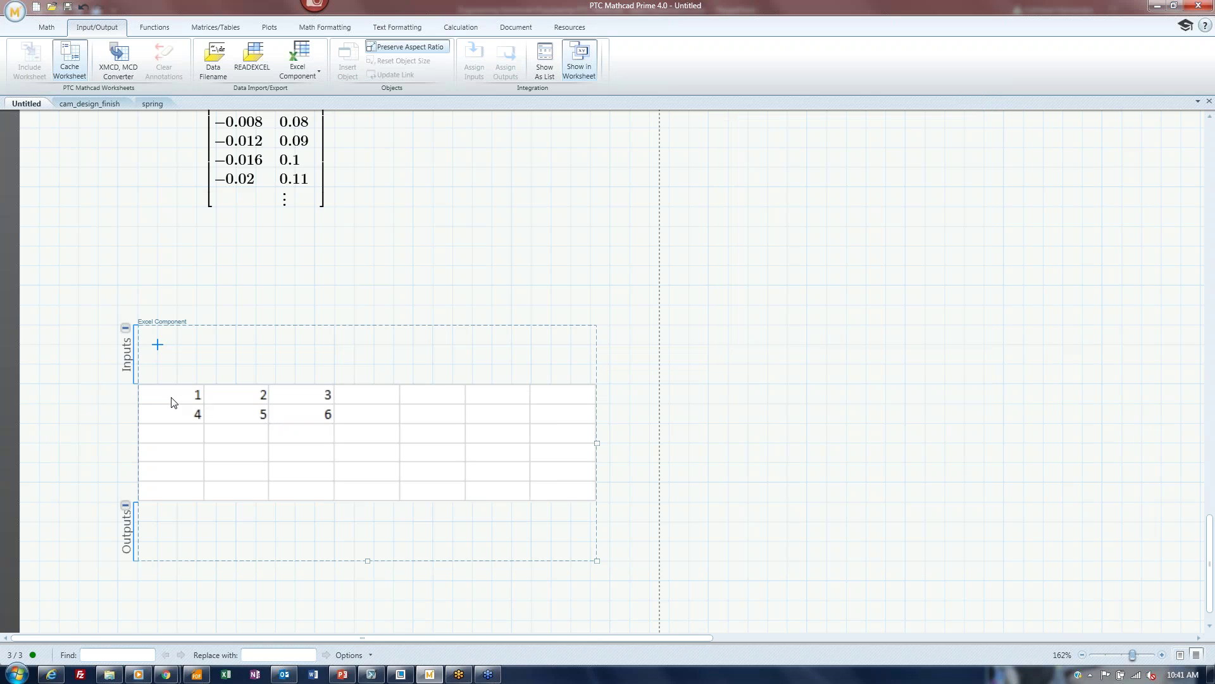
# Step: Reopen the component's worksheet, enter 0 in cells A3 to C3, close it, and deselect the component
pyautogui.doubleClick(164, 418)
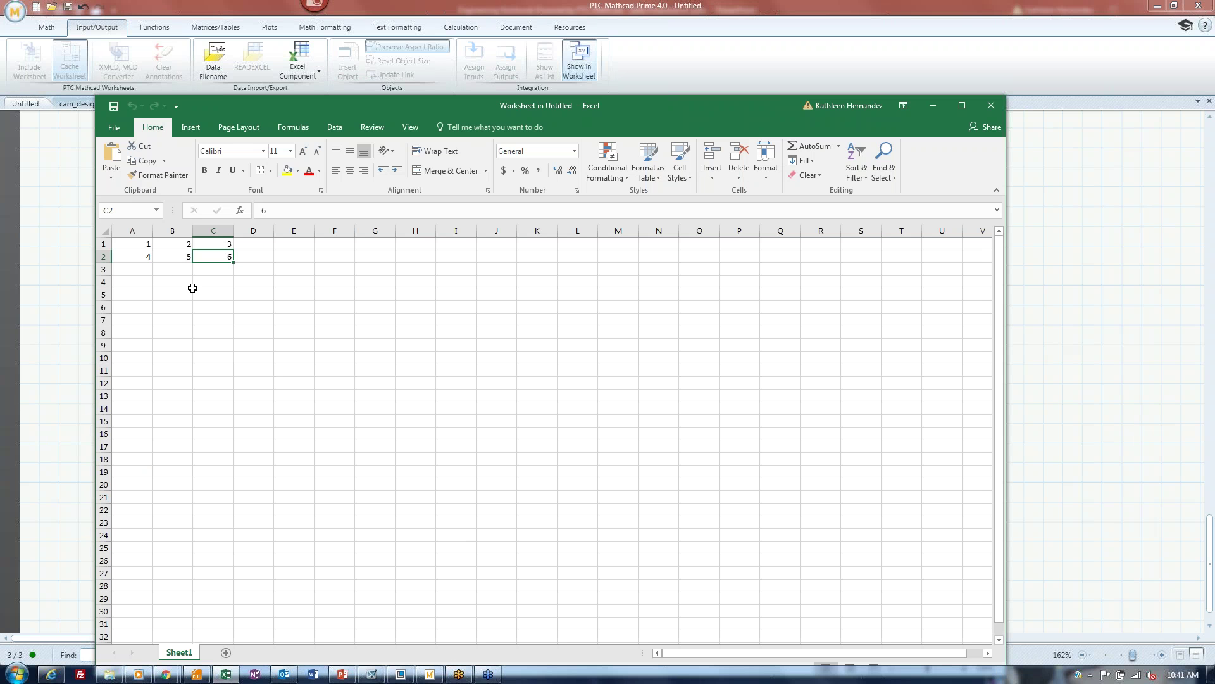
pyautogui.click(133, 270)
pyautogui.write('0')
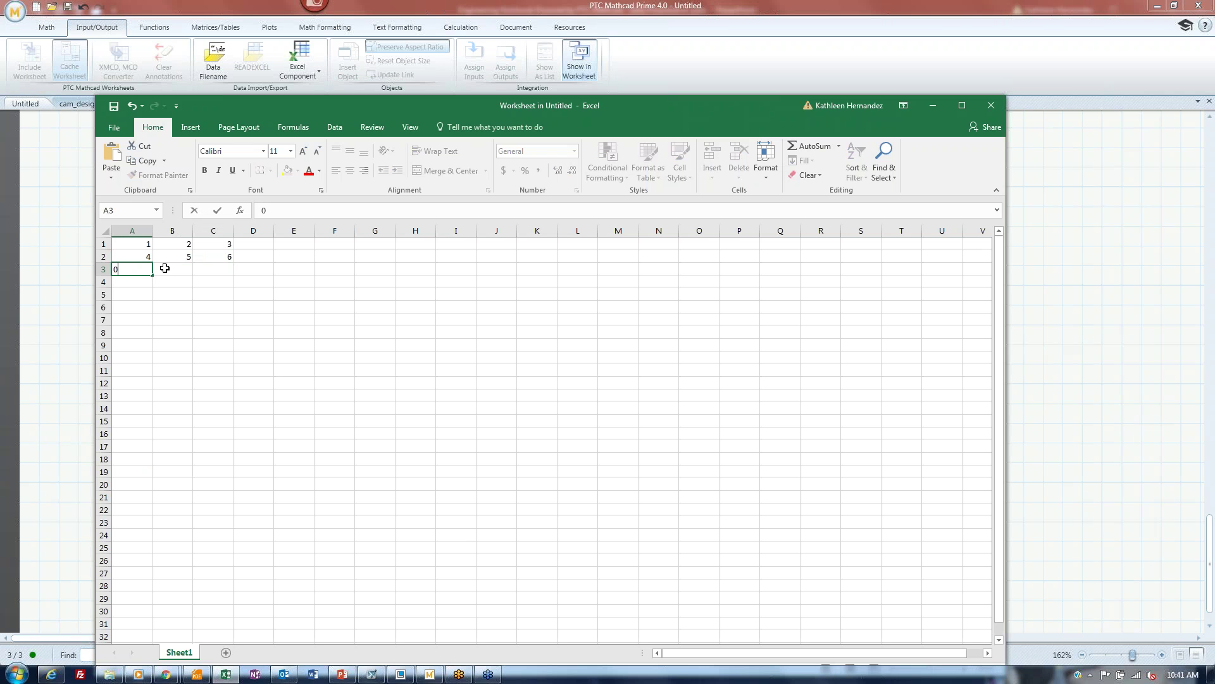
pyautogui.press('Tab')
pyautogui.write('0')
pyautogui.press('Tab')
pyautogui.write('0')
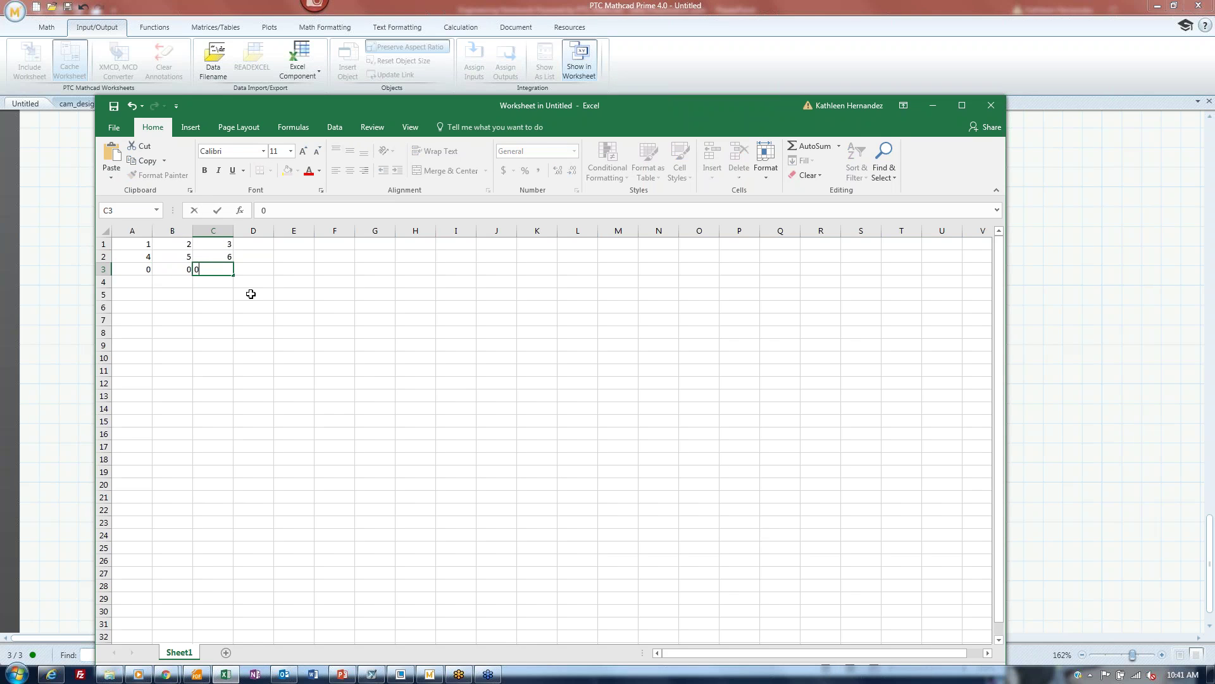
pyautogui.click(996, 113)
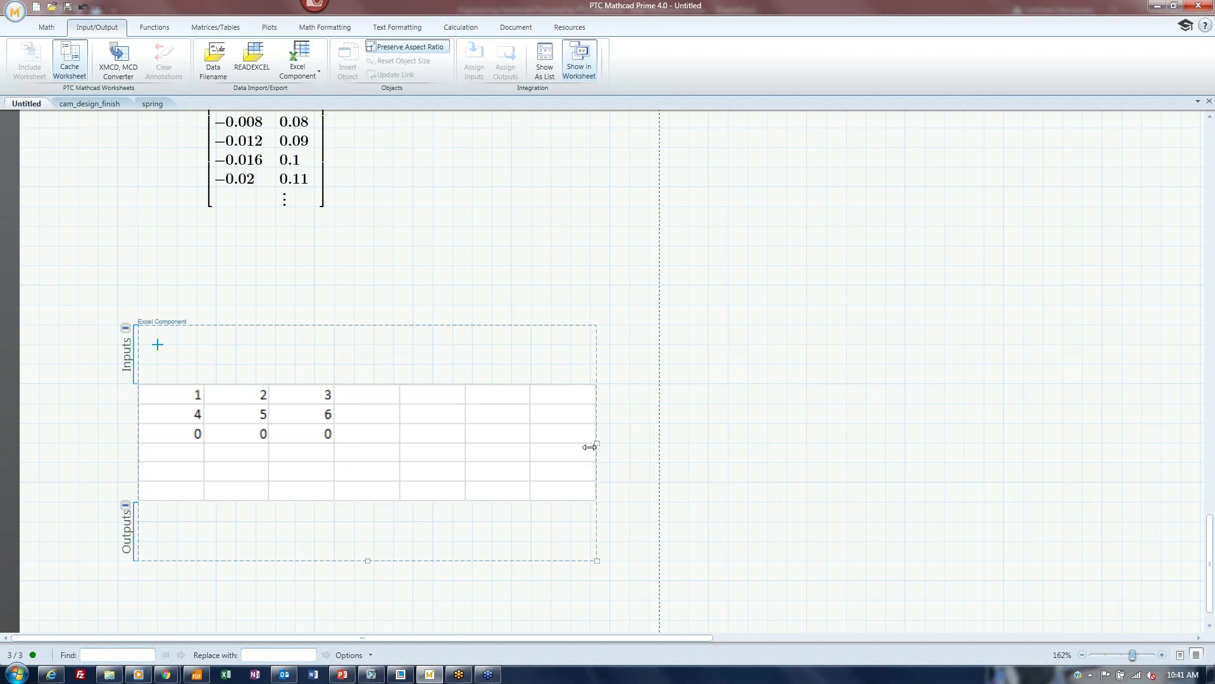
pyautogui.scroll(-1, 619, 466)
pyautogui.scroll(-1, 588, 508)
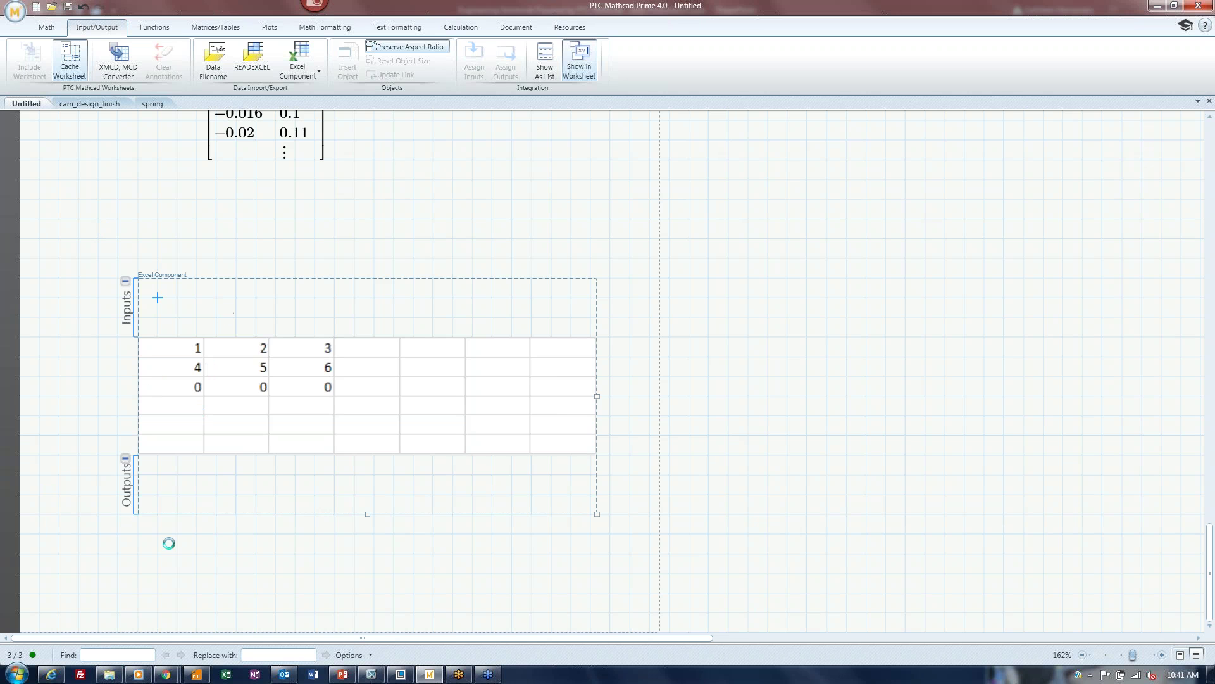
pyautogui.click(159, 564)
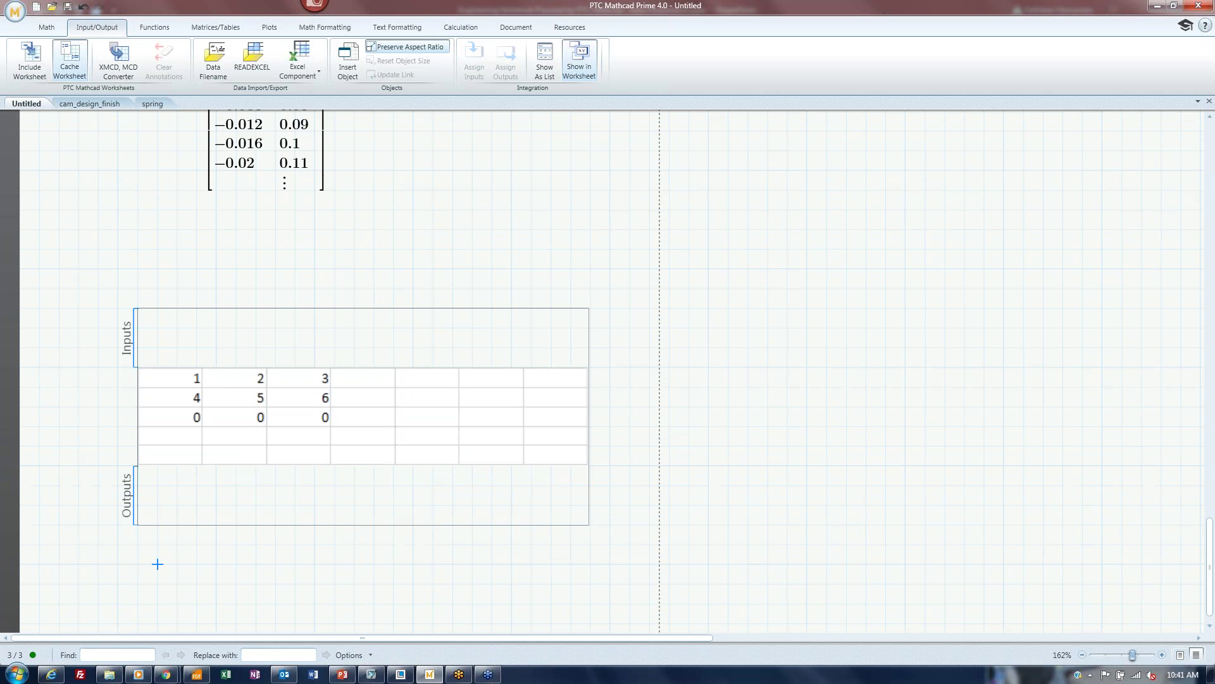
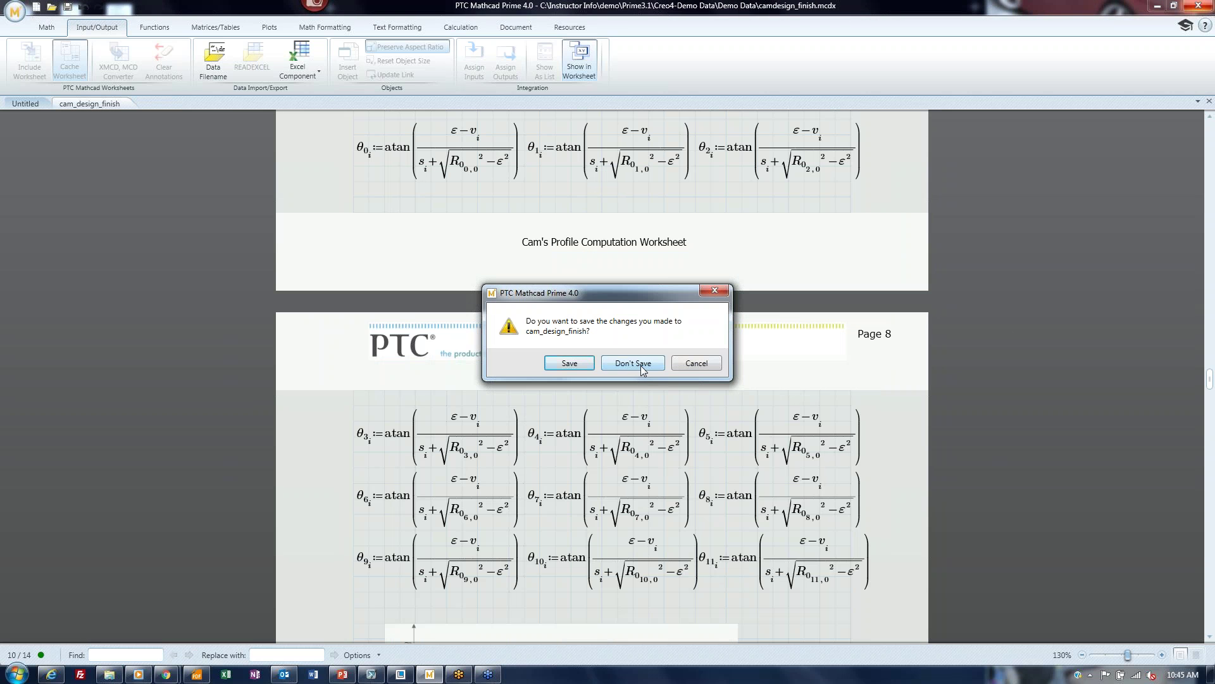
# Step: Discard the changes to cam_design_finish and Untitled, and force the unresponsive Mathcad program to close
pyautogui.click(640, 366)
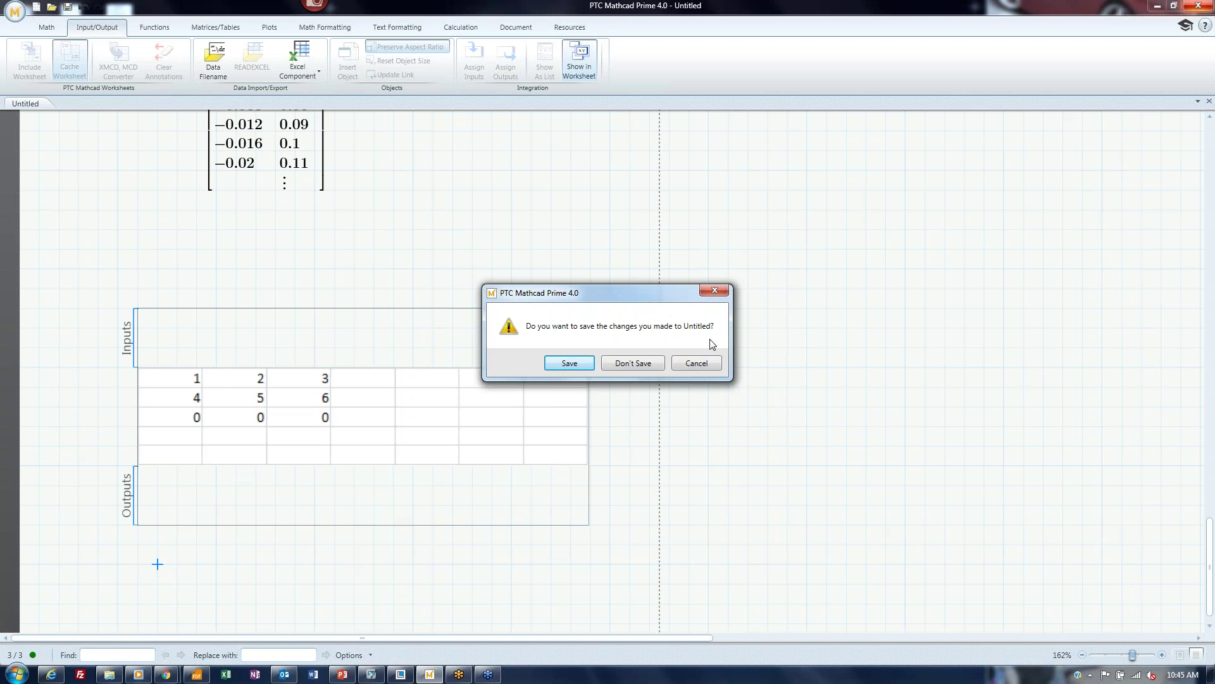
pyautogui.click(637, 366)
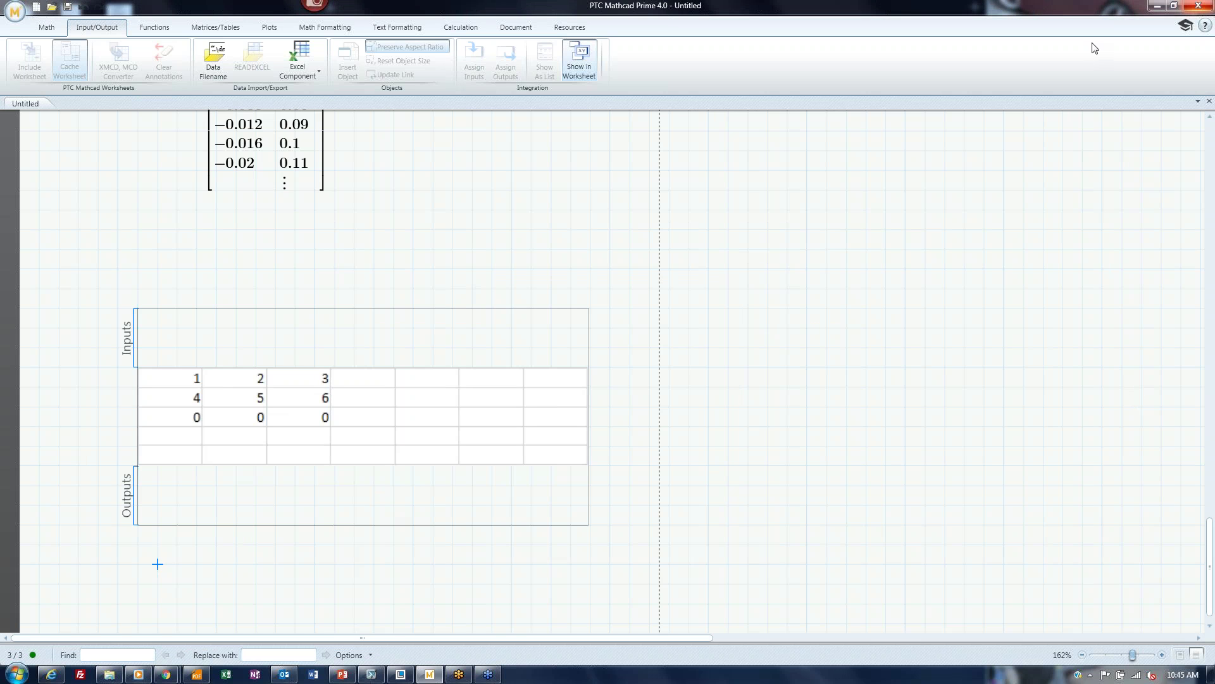
pyautogui.click(1207, 8)
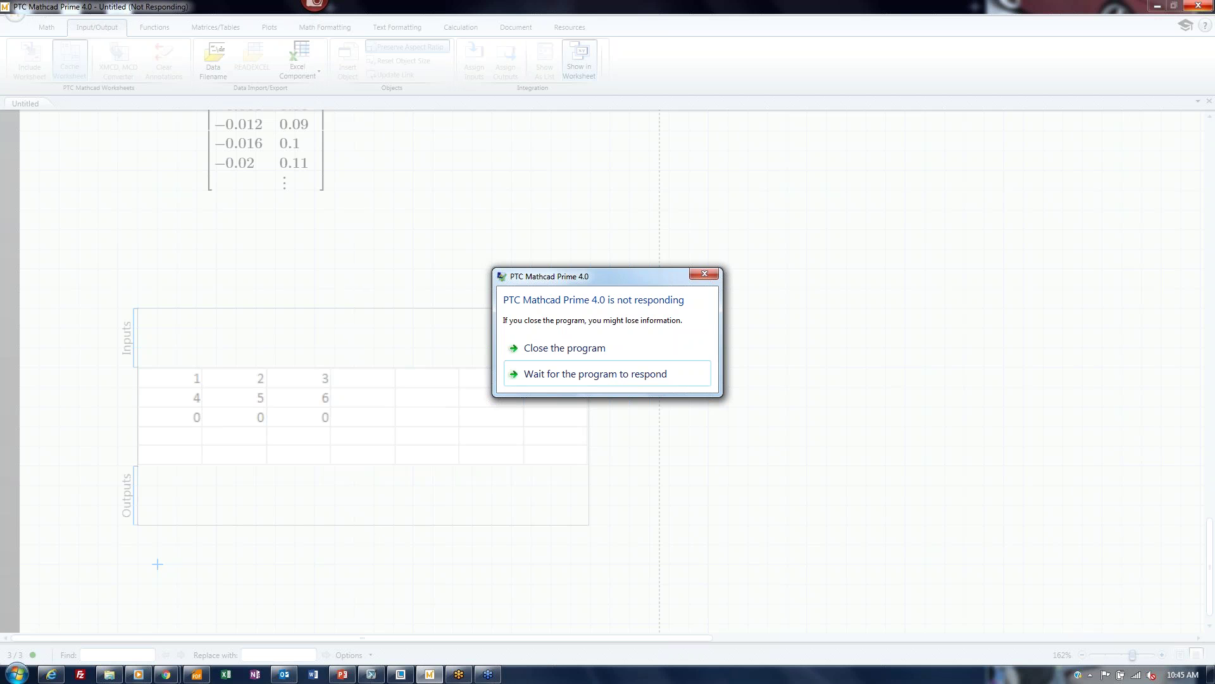
pyautogui.click(546, 349)
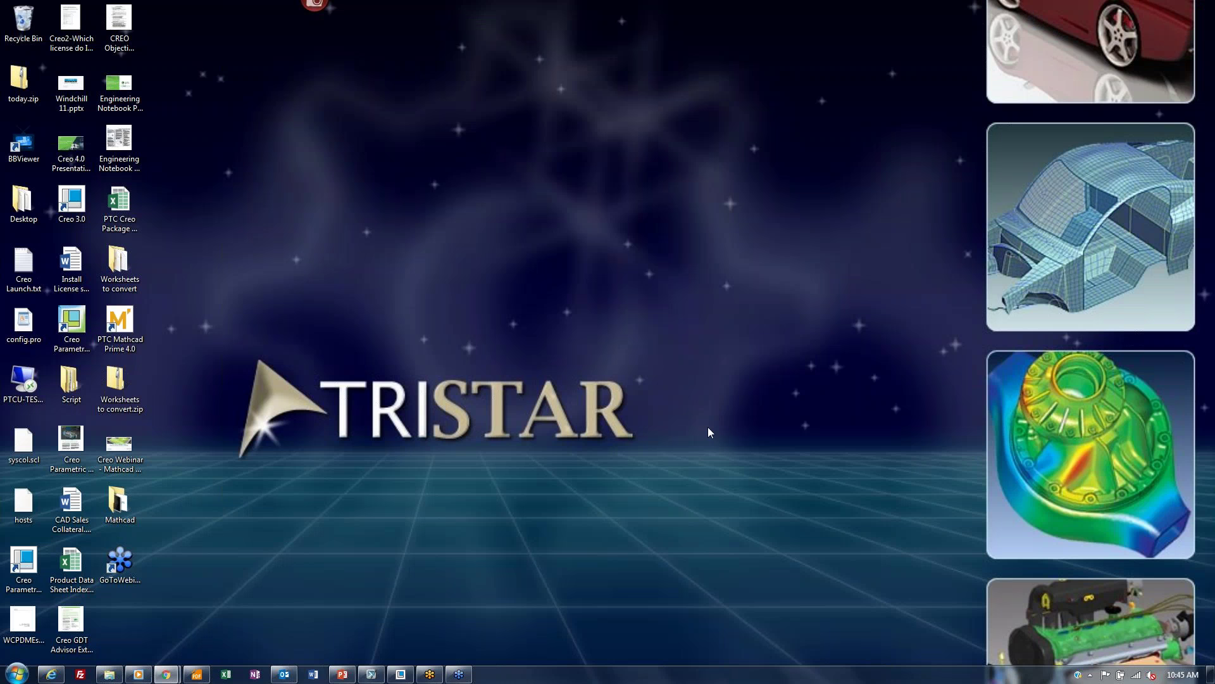
# Step: Switch to Creo Parametric and open spring.prt from the working directory, viewing the coil at a slight angle
pyautogui.click(400, 674)
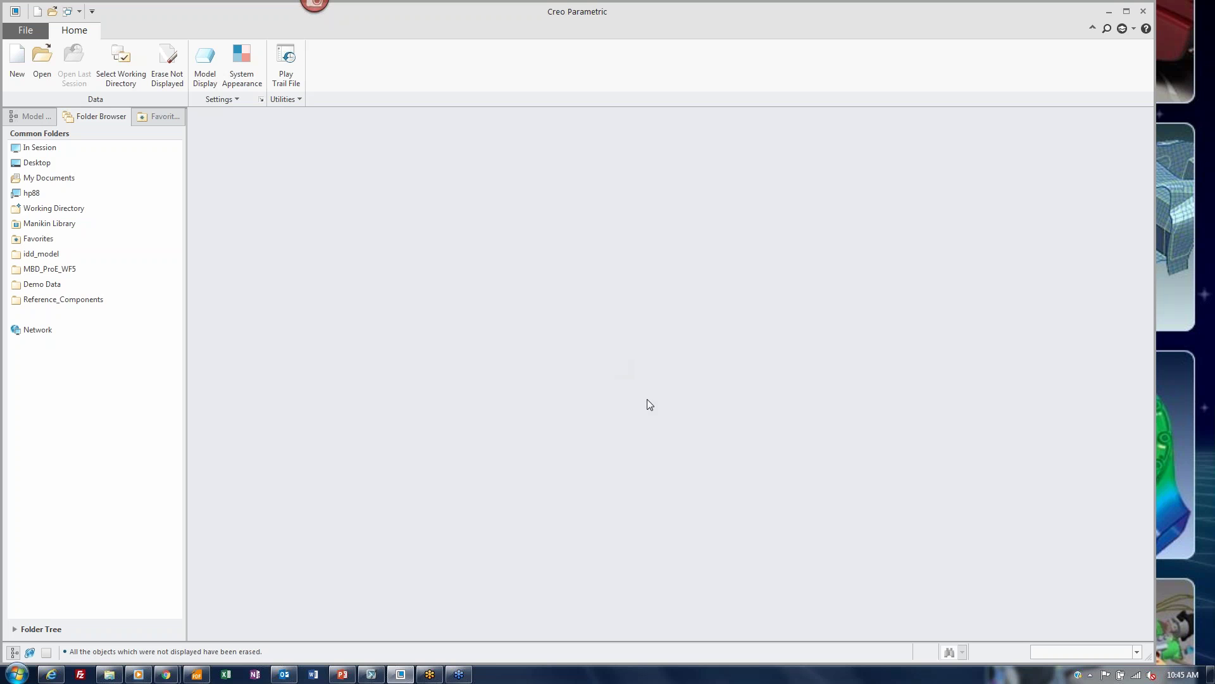
pyautogui.click(50, 210)
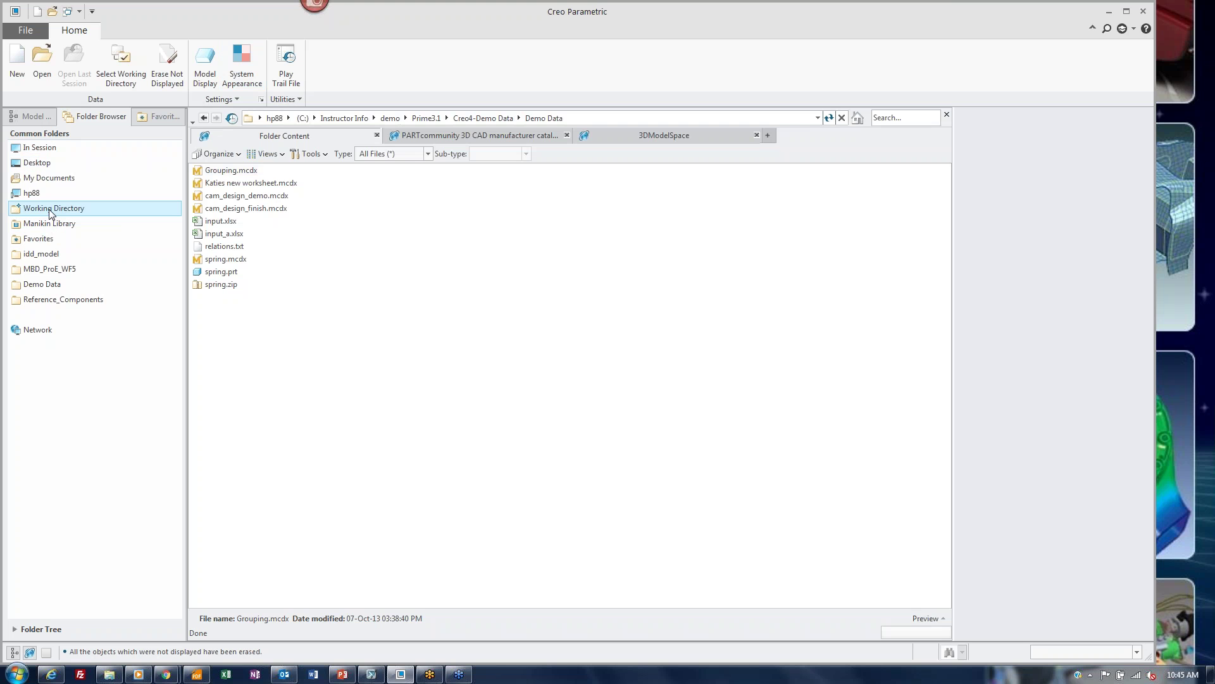
pyautogui.click(215, 275)
pyautogui.doubleClick(215, 277)
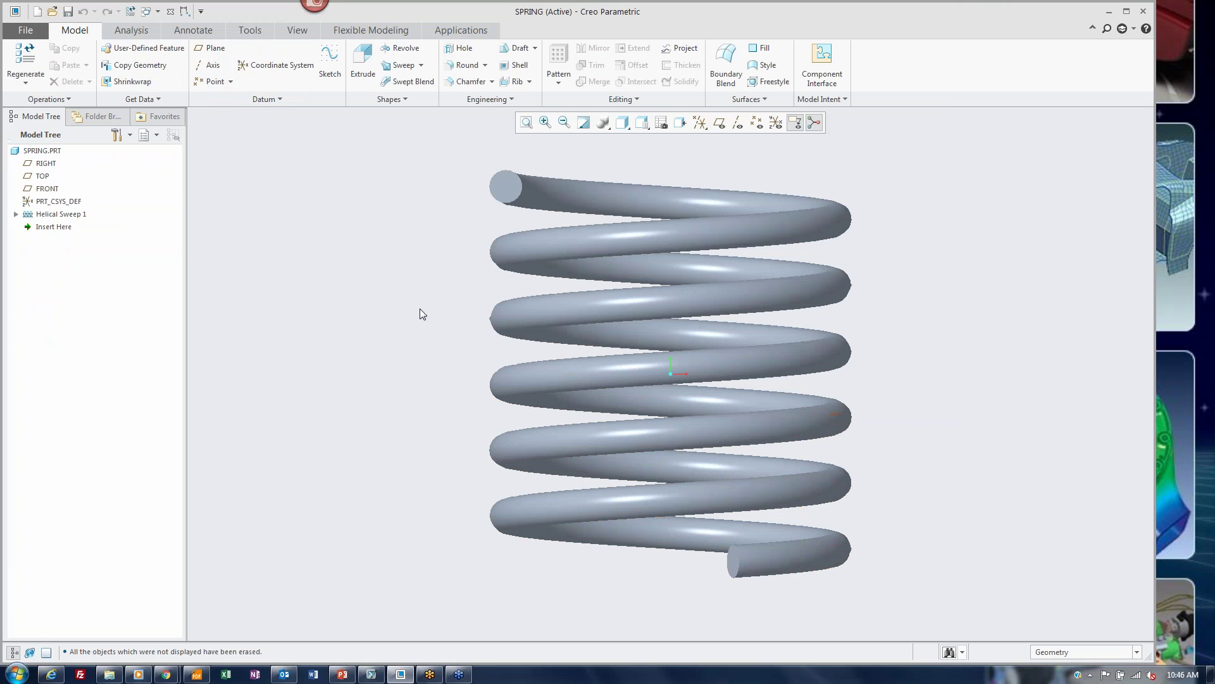
pyautogui.moveTo(417, 329); pyautogui.dragTo(394, 334)
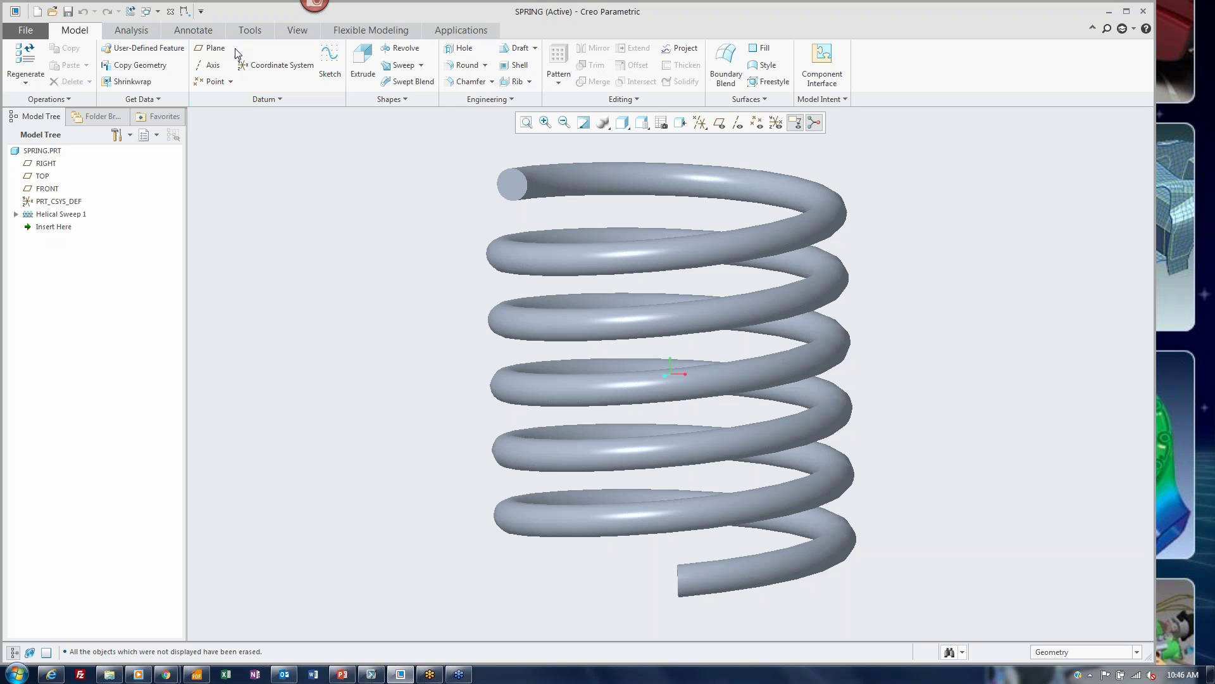
# Step: Insert the existing Mathcad worksheet spring.mcdx into the spring part
pyautogui.click(144, 31)
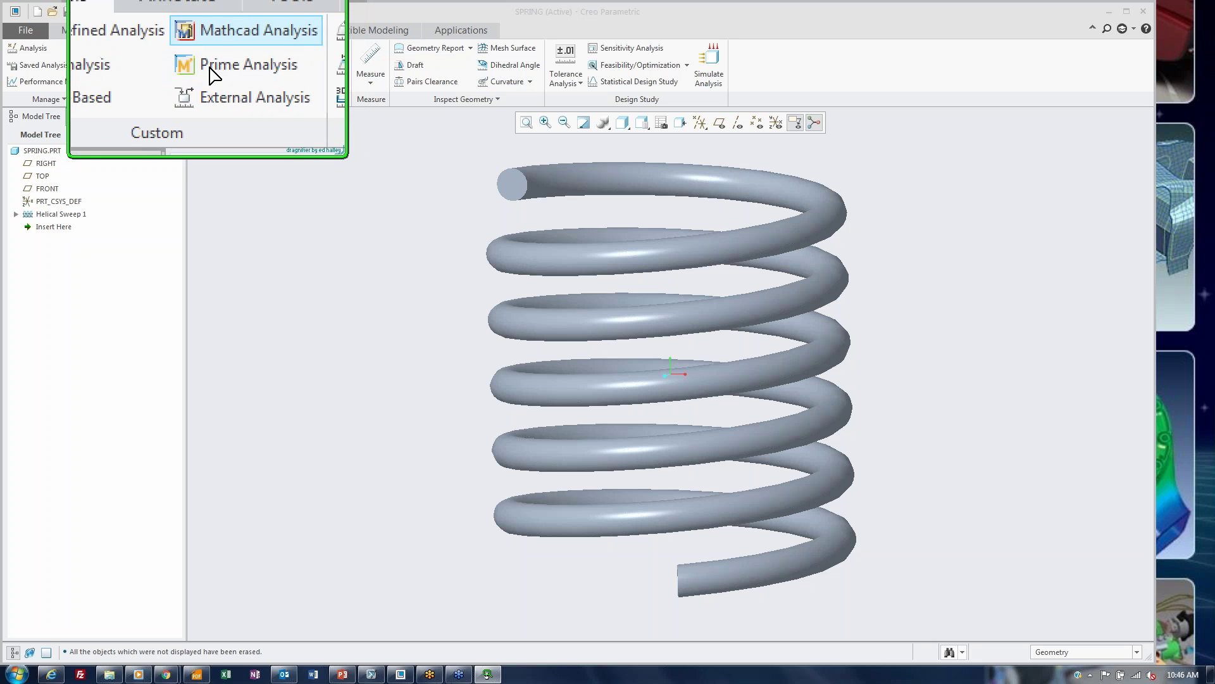
pyautogui.click(230, 173)
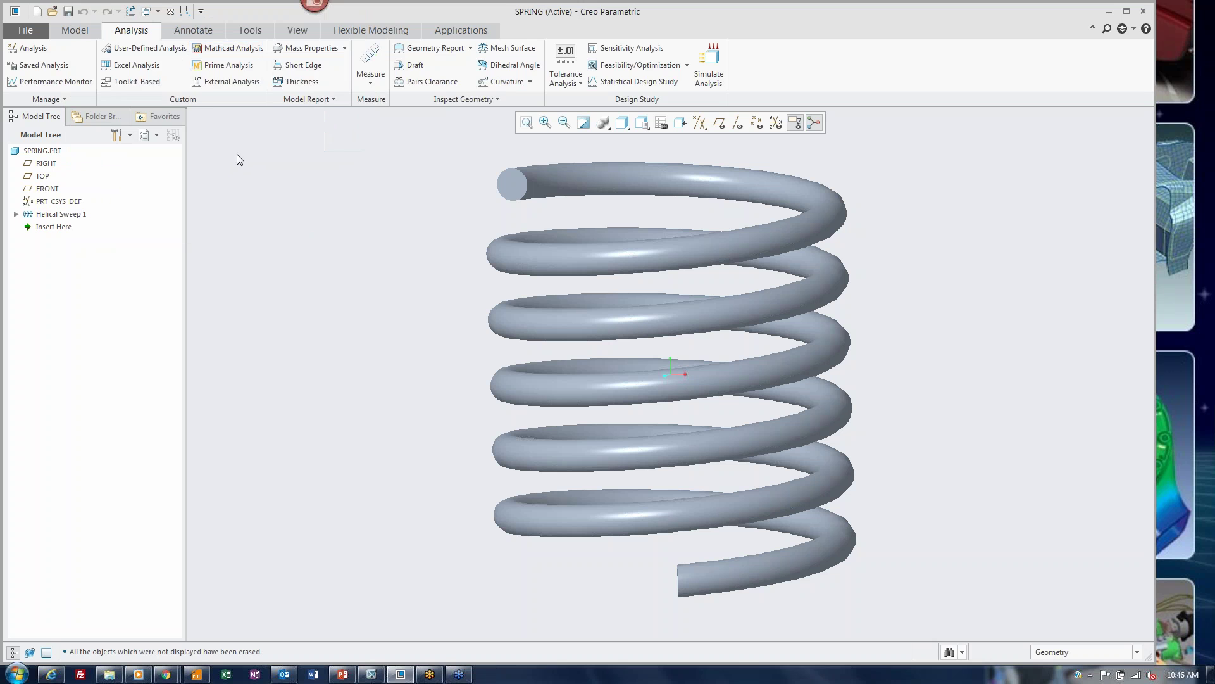
pyautogui.click(441, 33)
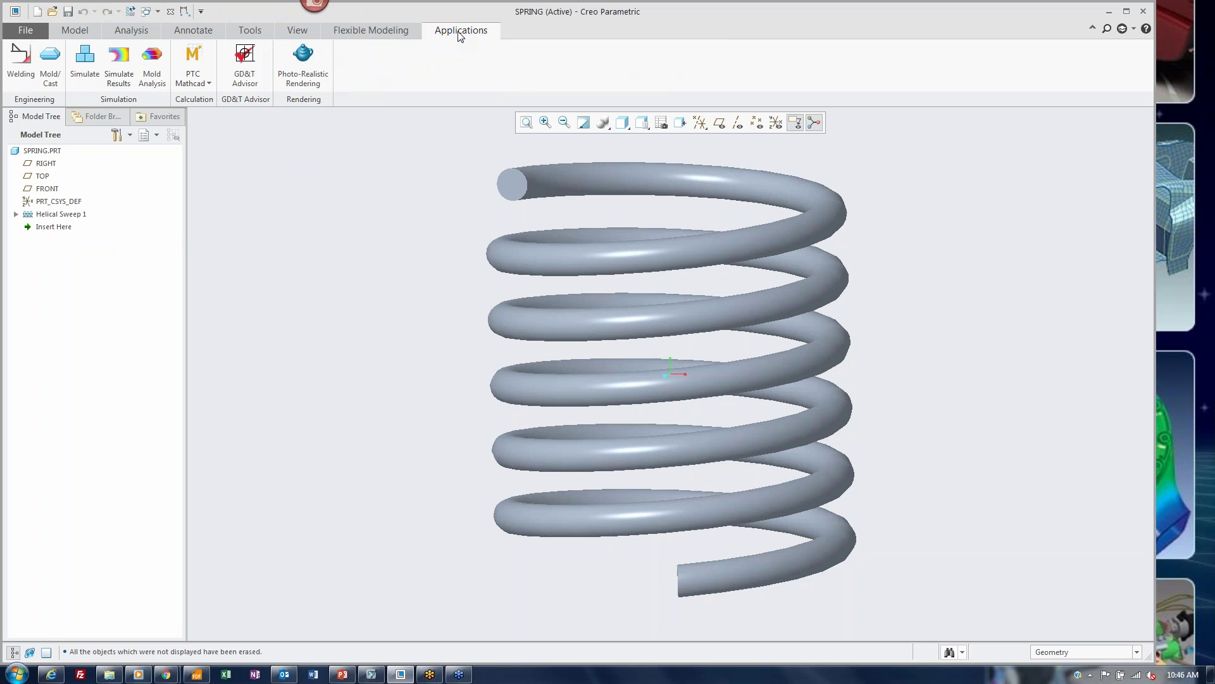
pyautogui.click(208, 84)
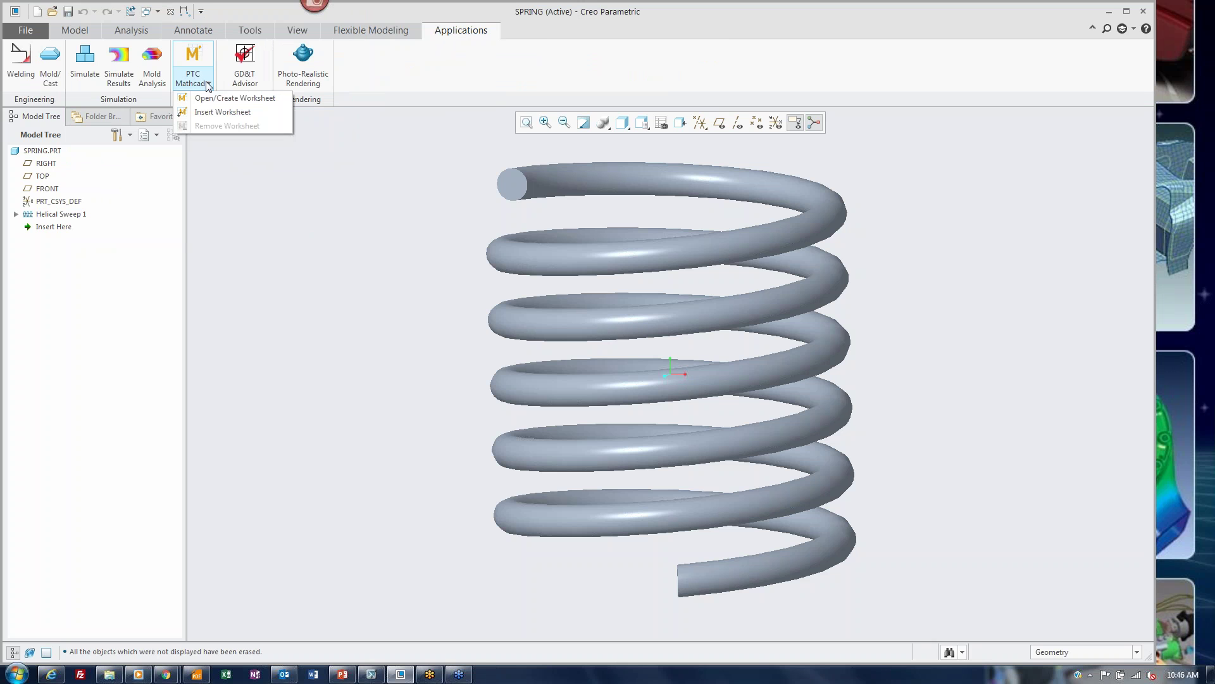
pyautogui.click(219, 113)
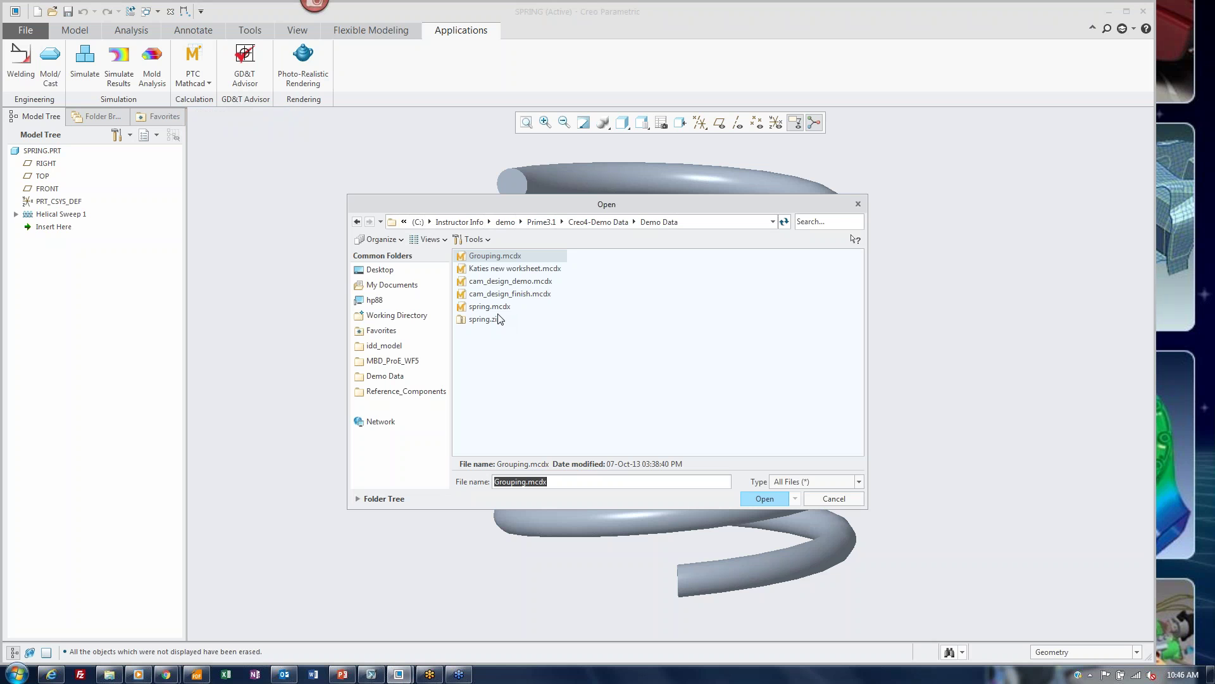
pyautogui.click(500, 307)
pyautogui.click(769, 499)
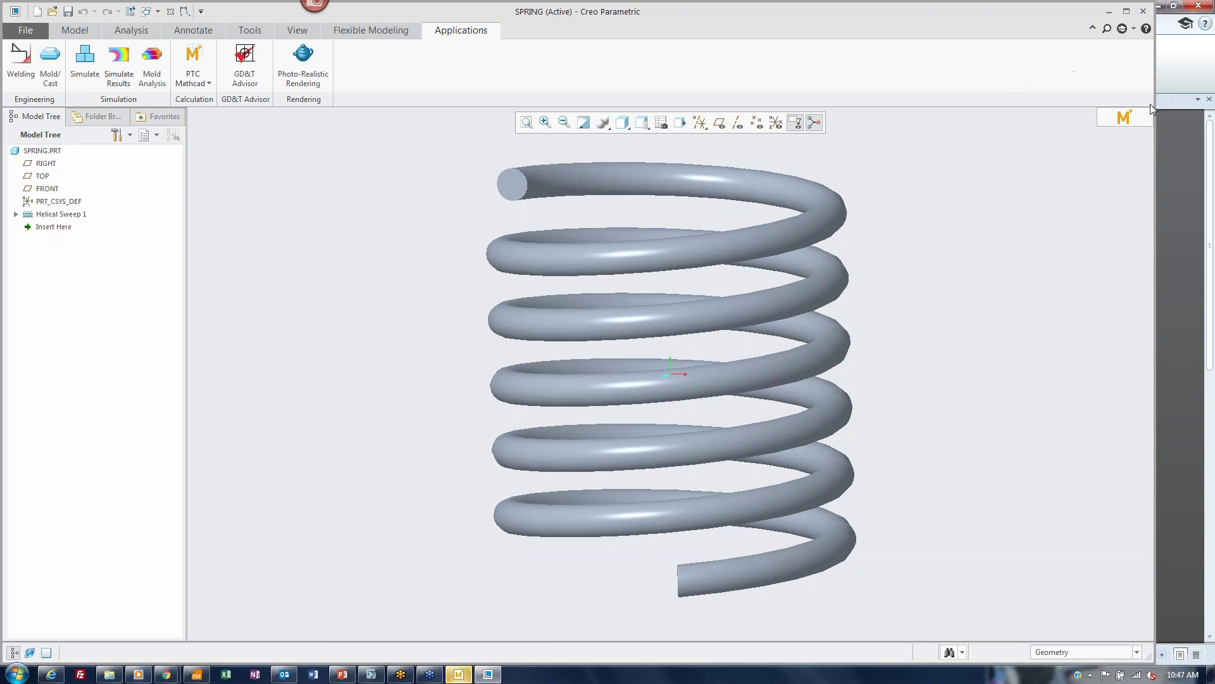
# Step: Open the part's embedded Mathcad worksheet and review it down to the optimal spring dimensions and spring height
pyautogui.click(1122, 120)
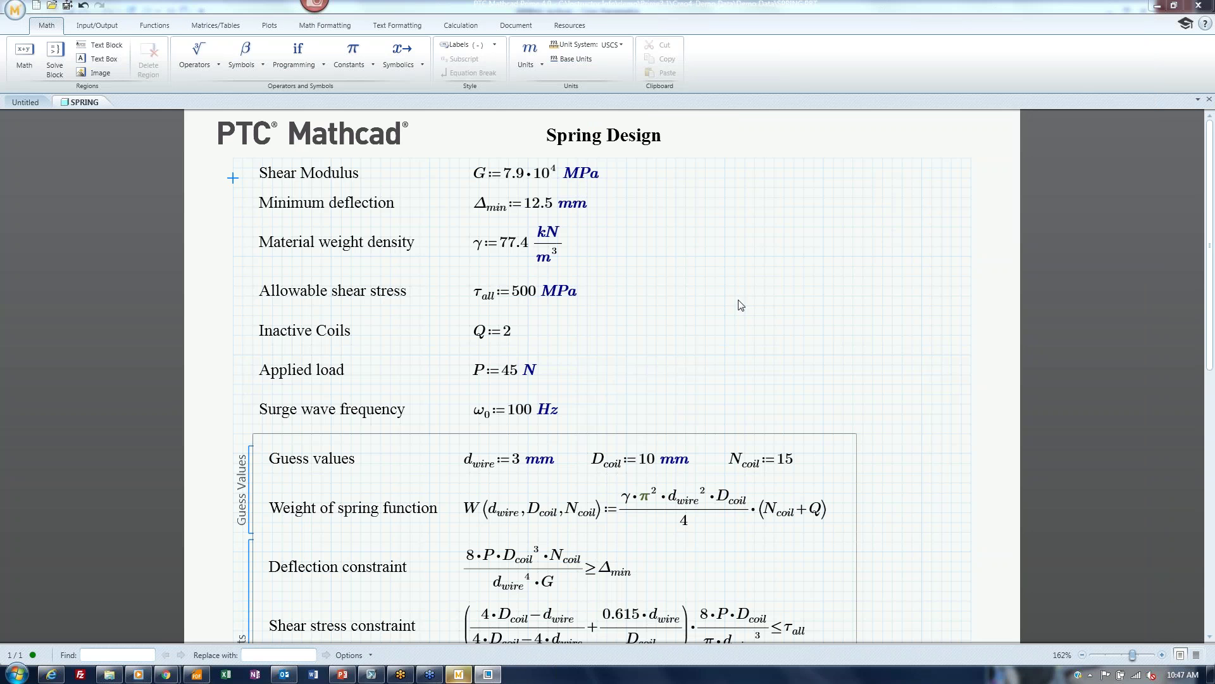
pyautogui.click(833, 336)
pyautogui.scroll(-3, 919, 366)
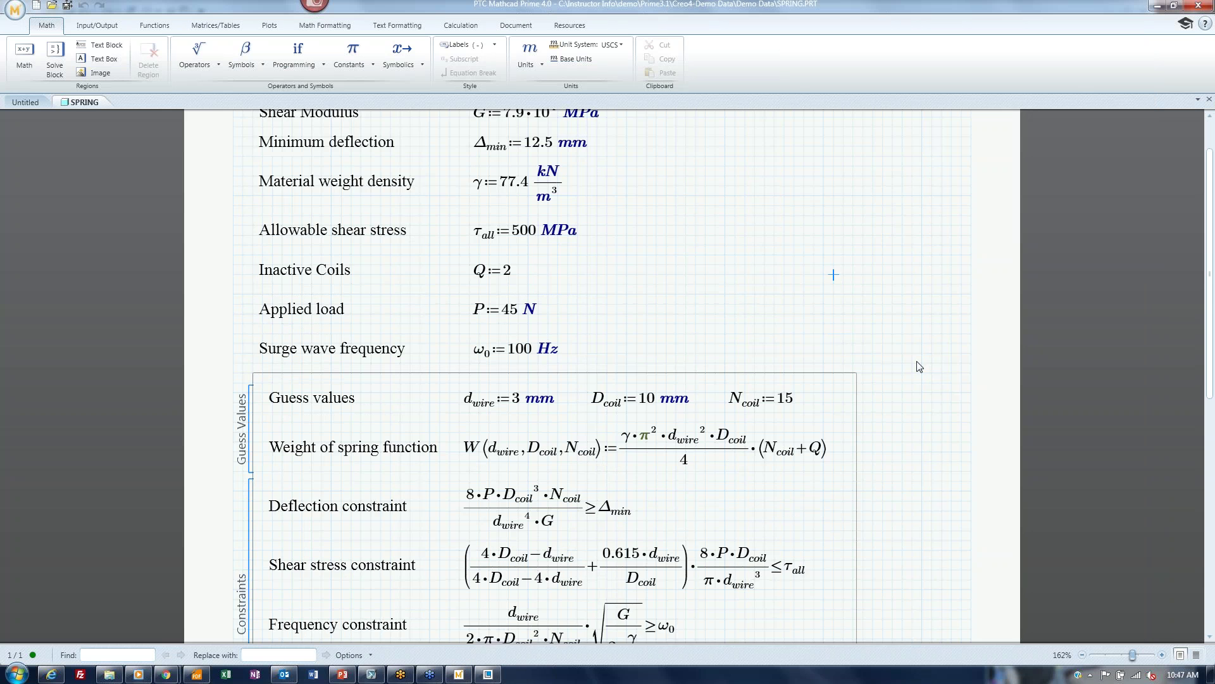
pyautogui.scroll(-8, 919, 365)
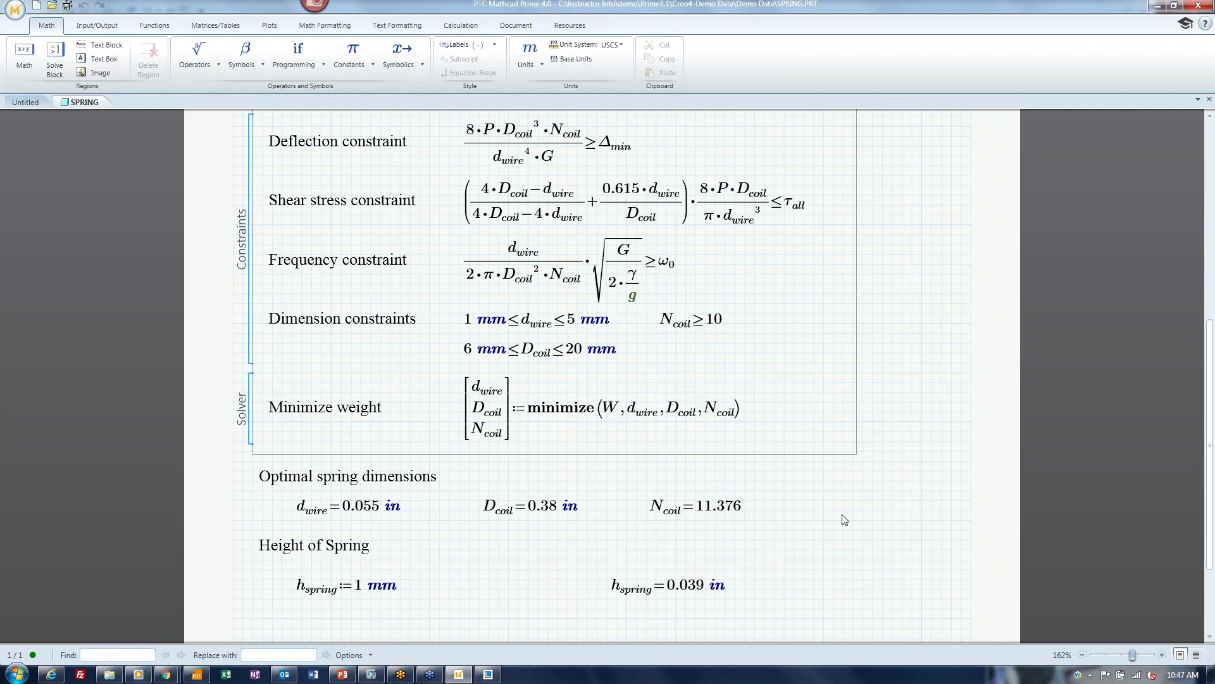
# Step: Designate the d_wire result under Optimal spring dimensions as an output
pyautogui.click(99, 25)
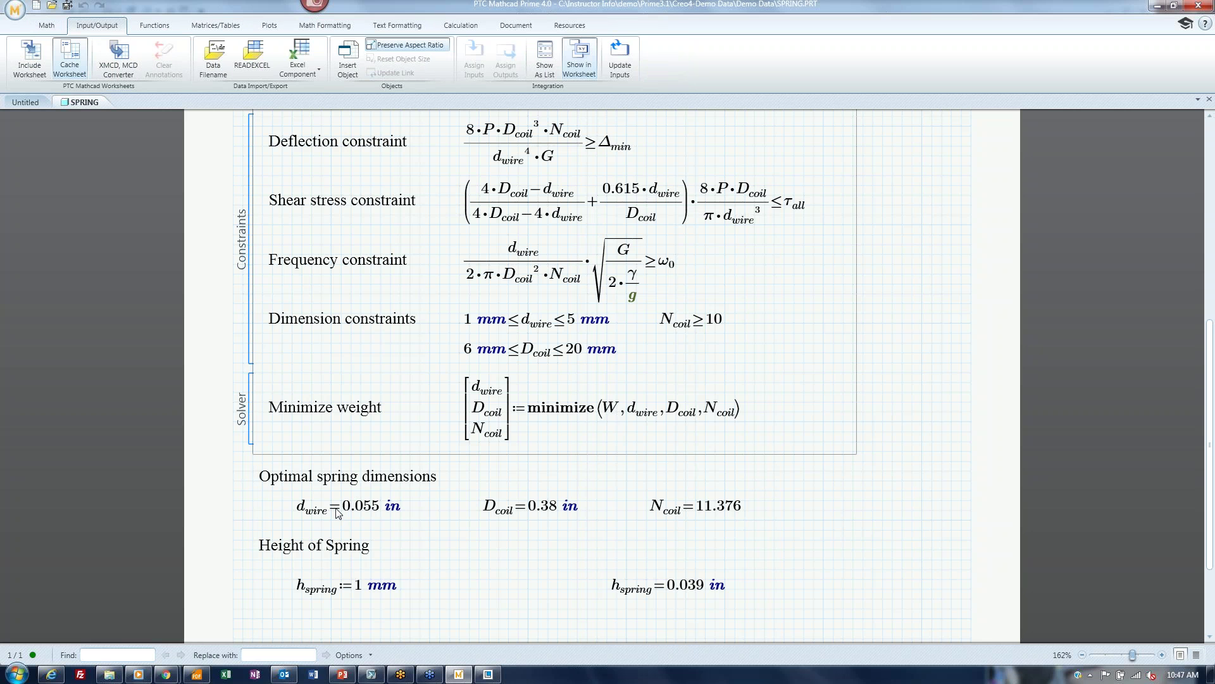
pyautogui.moveTo(338, 513); pyautogui.dragTo(693, 516)
pyautogui.moveTo(512, 520); pyautogui.dragTo(512, 521)
pyautogui.click(337, 508)
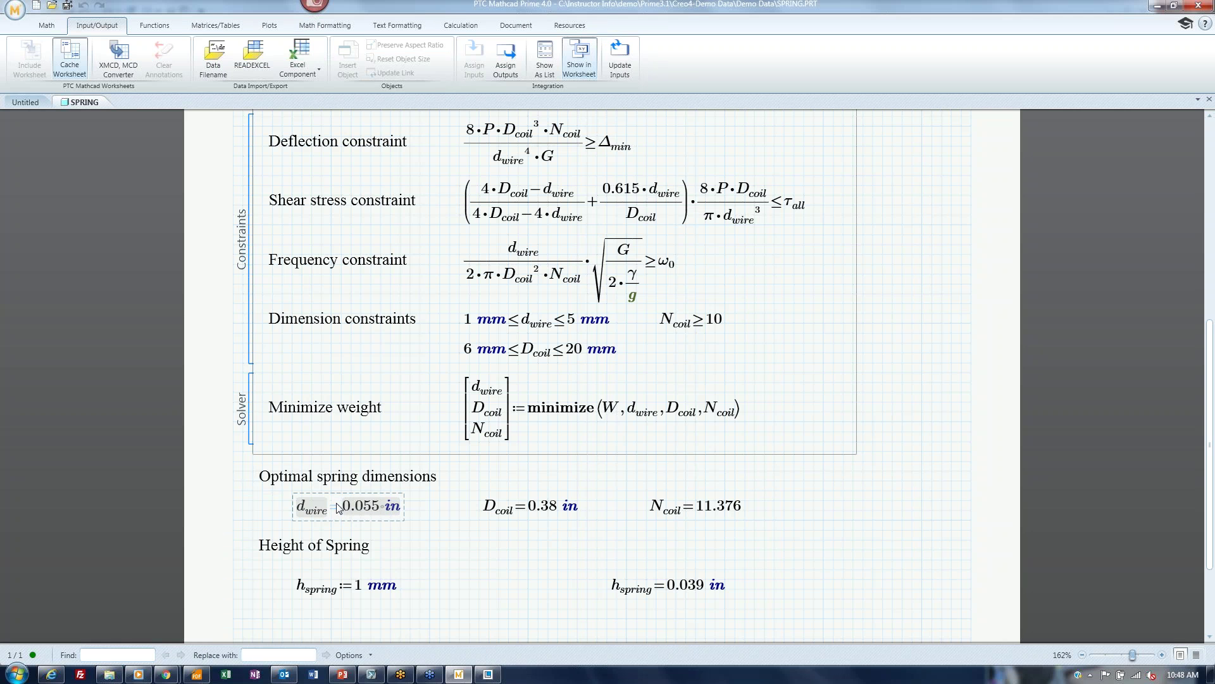
pyautogui.click(503, 71)
pyautogui.click(511, 69)
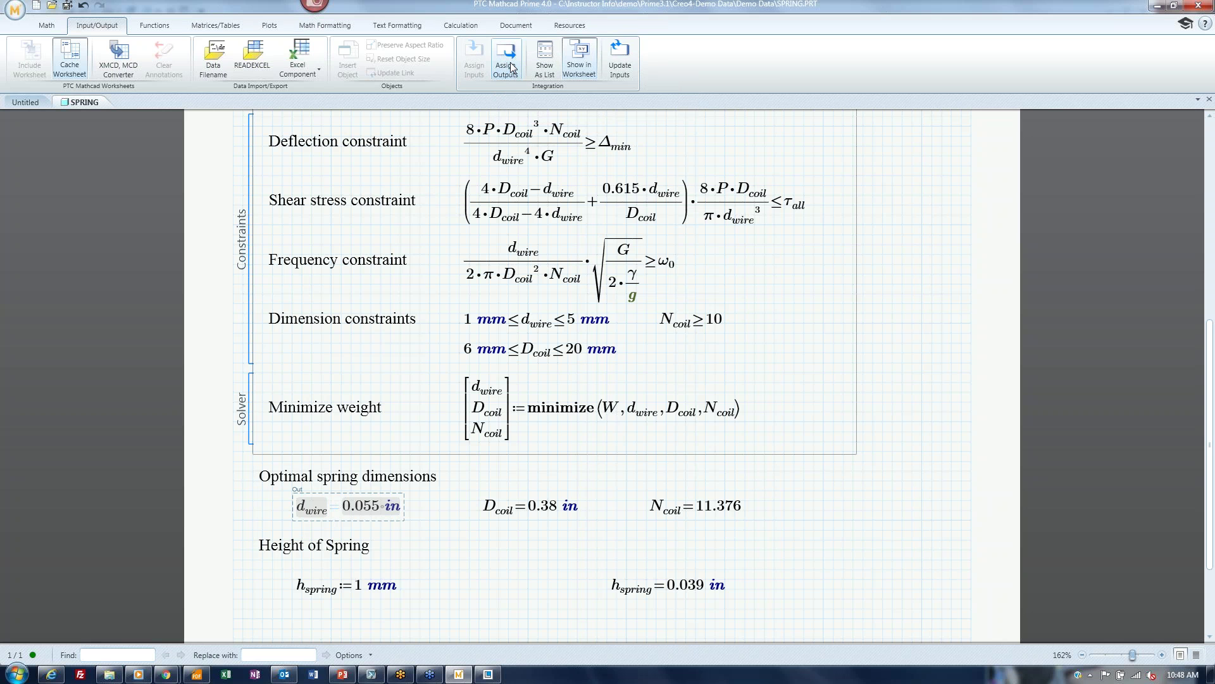
# Step: Show the input/output designation list, move it clear of the equations, and set the d_wire output's alias to DWIRE
pyautogui.click(547, 70)
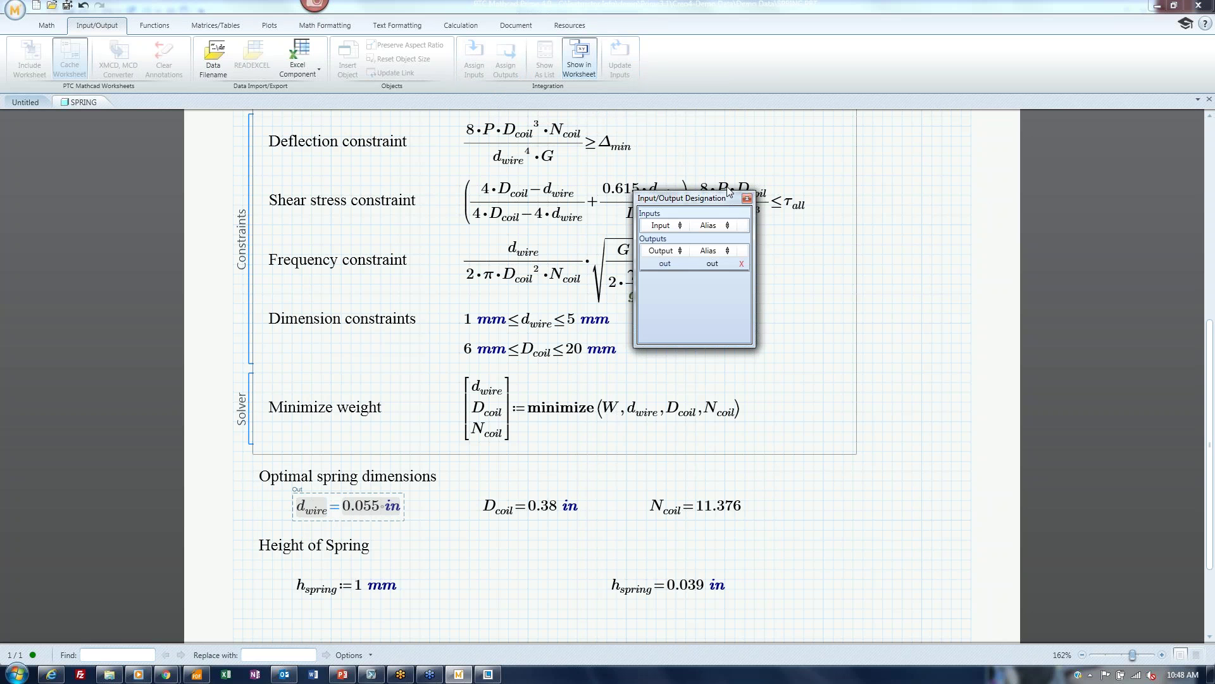
pyautogui.moveTo(699, 198); pyautogui.dragTo(784, 287)
pyautogui.click(791, 341)
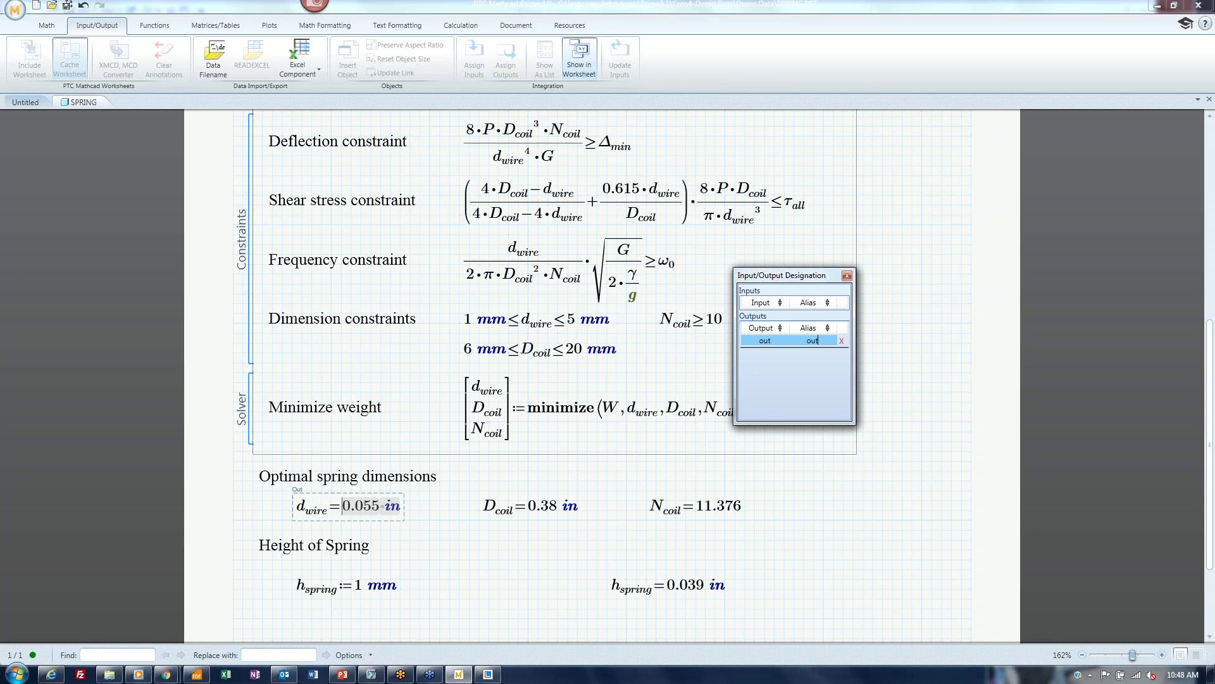
pyautogui.press('BackSpace')
pyautogui.press('BackSpace')
pyautogui.write('DWIRE')
# Step: Designate the D_coil result as an output with the alias DCOIL
pyautogui.click(515, 508)
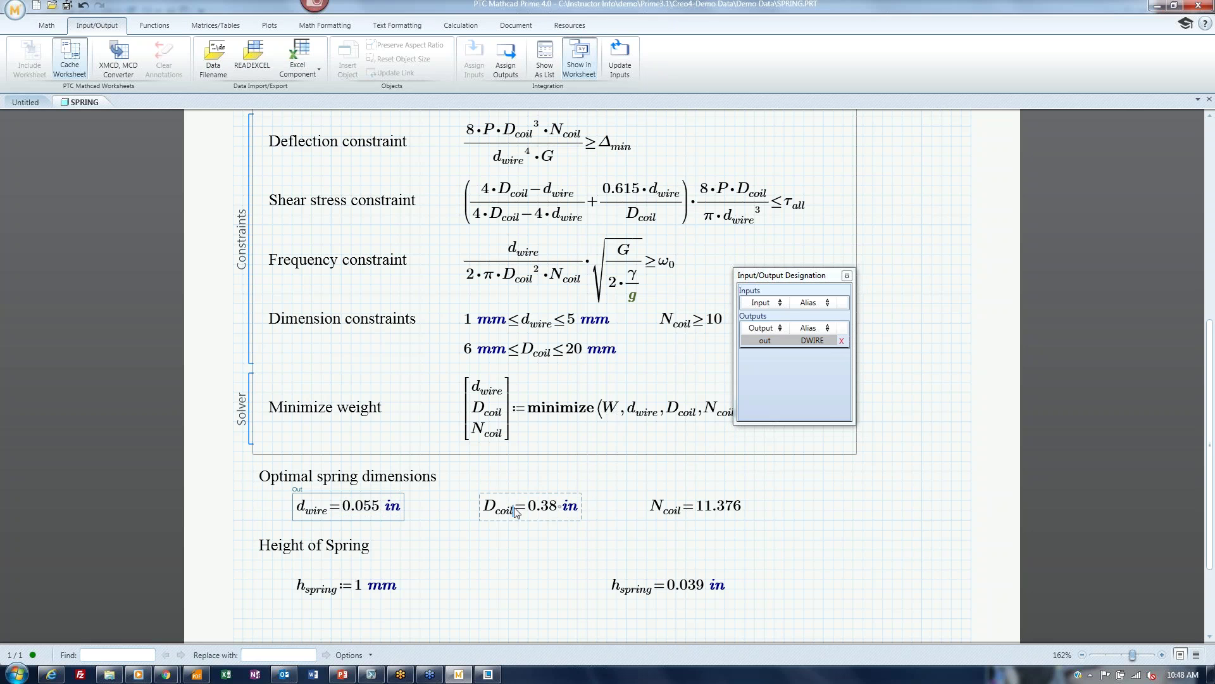
pyautogui.click(505, 61)
pyautogui.click(816, 353)
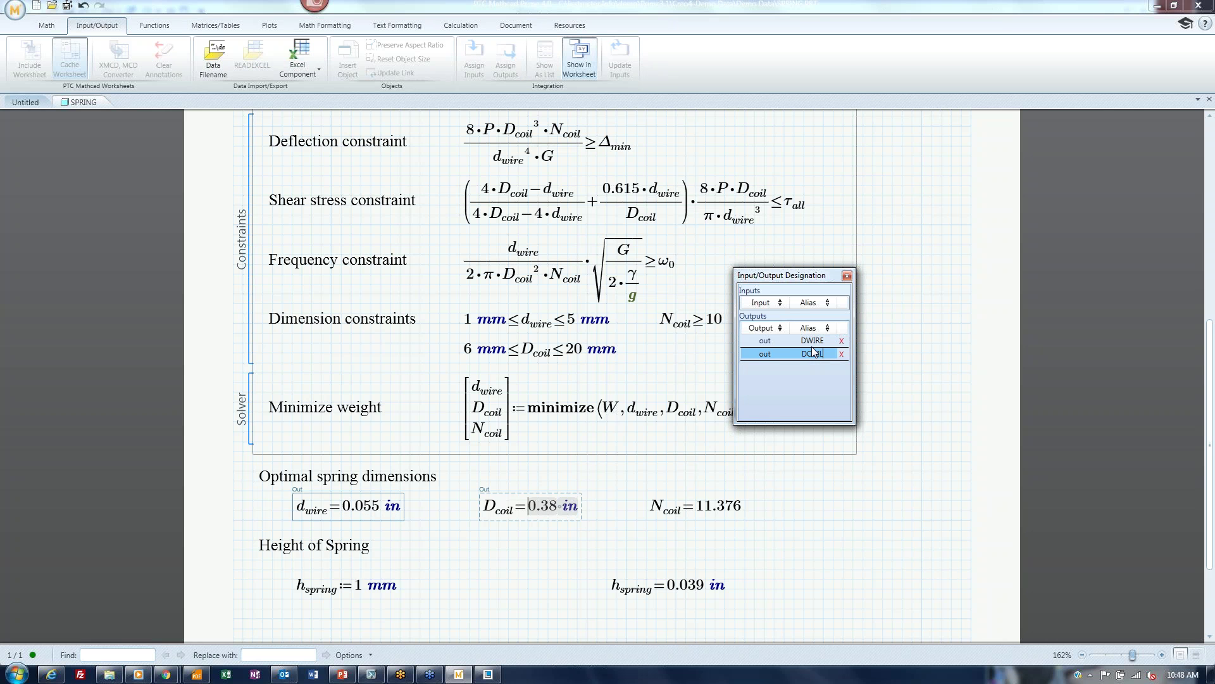
# Step: Designate the N_coil result as an output with the alias NCOIL
pyautogui.click(675, 515)
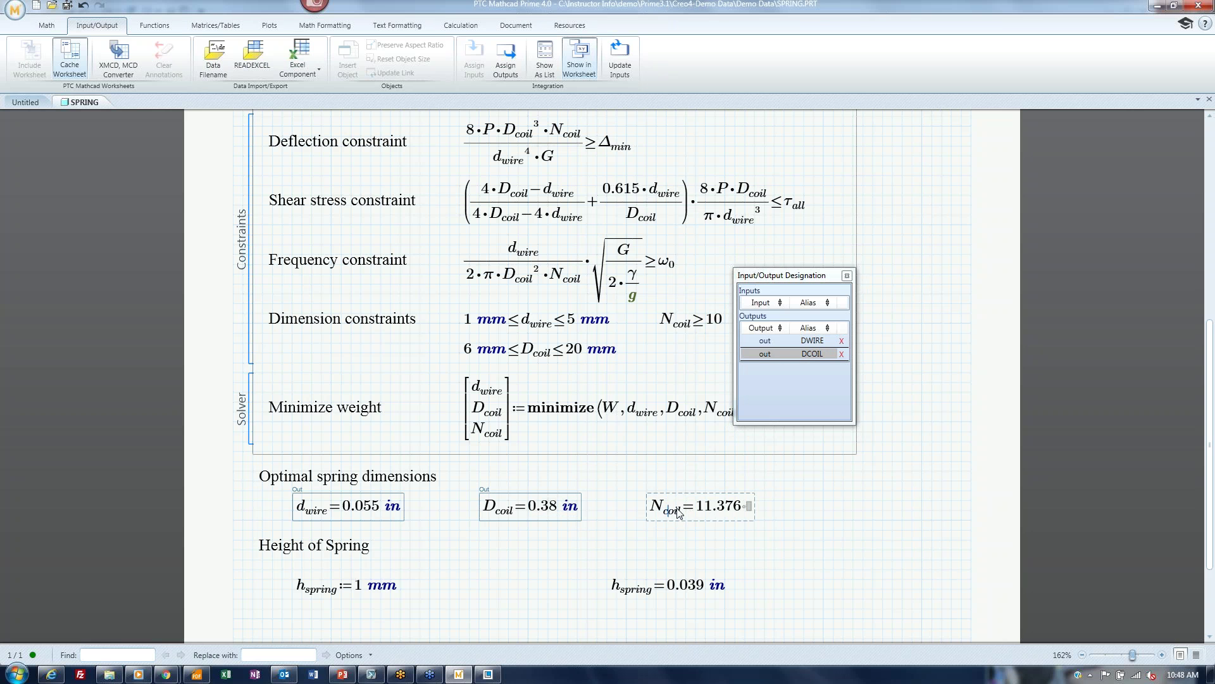
pyautogui.click(509, 58)
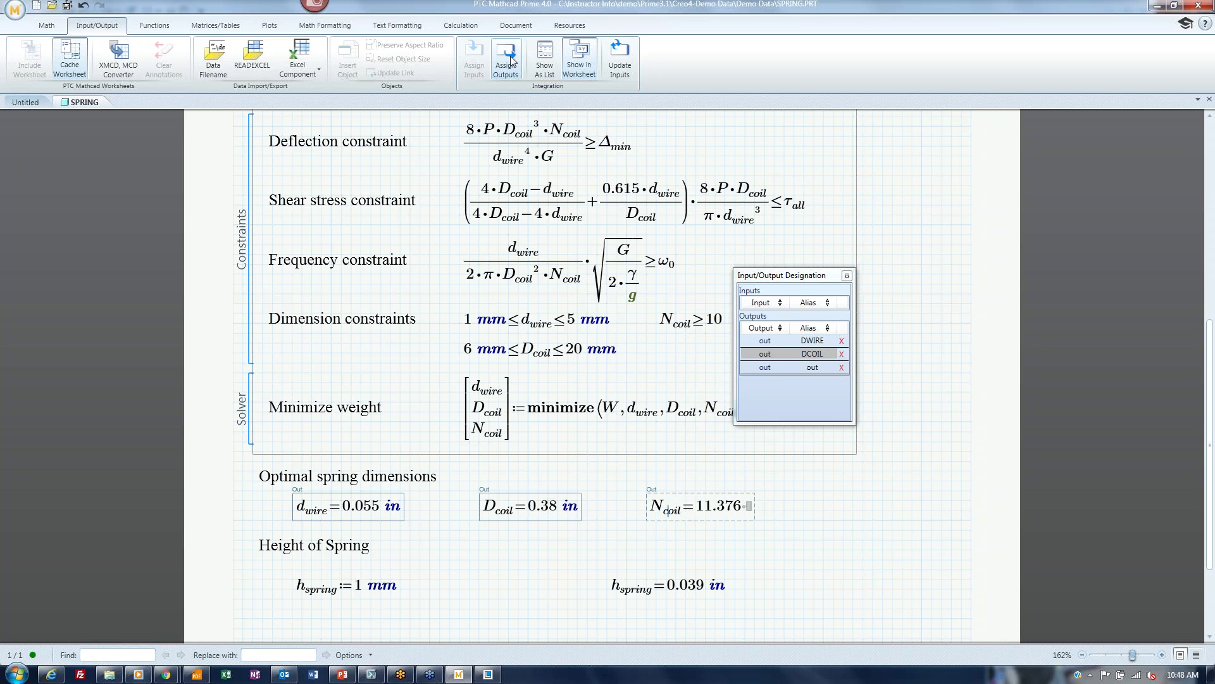
pyautogui.click(820, 371)
pyautogui.click(816, 367)
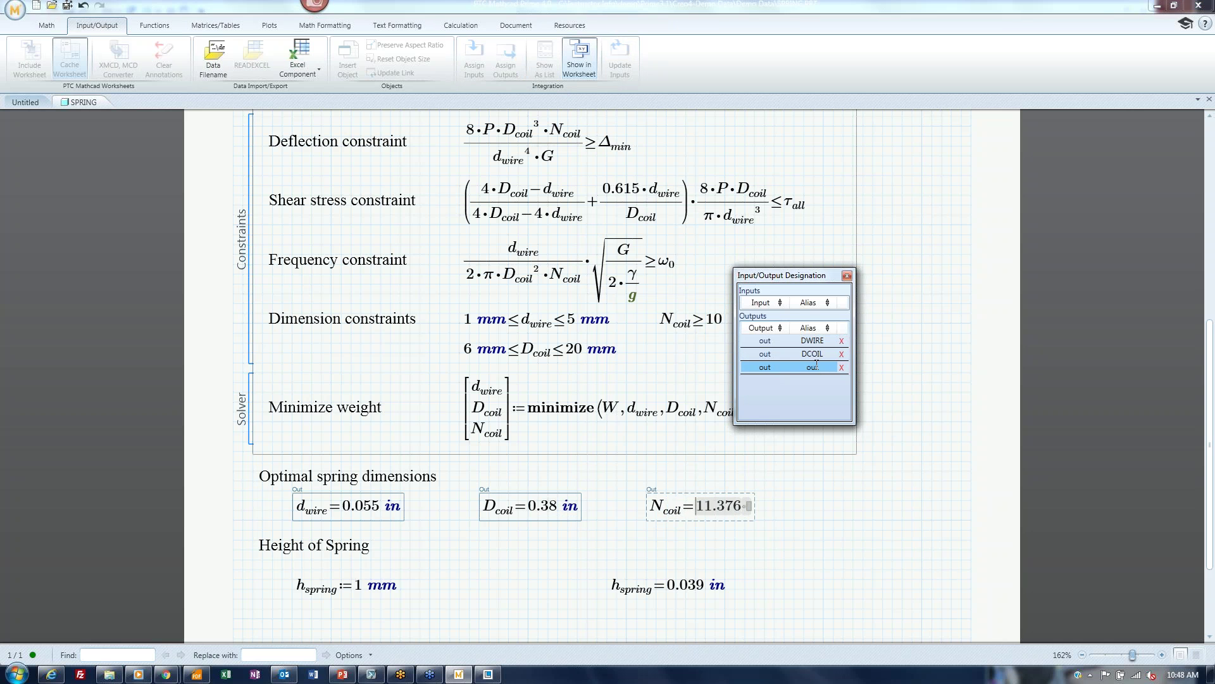
pyautogui.press('BackSpace')
pyautogui.press('BackSpace')
pyautogui.press('BackSpace')
pyautogui.write('NCOIL')
# Step: Designate the h_spring definition under Height of Spring as an input and check its alias in the designation list
pyautogui.click(348, 591)
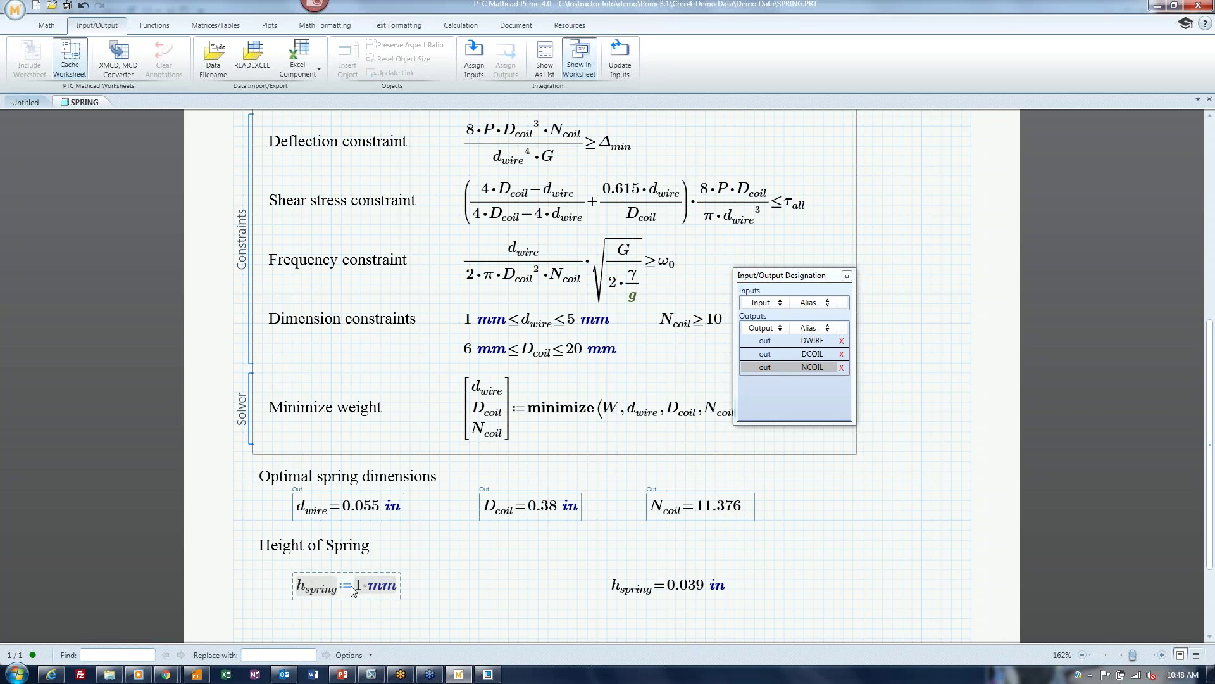
pyautogui.click(470, 56)
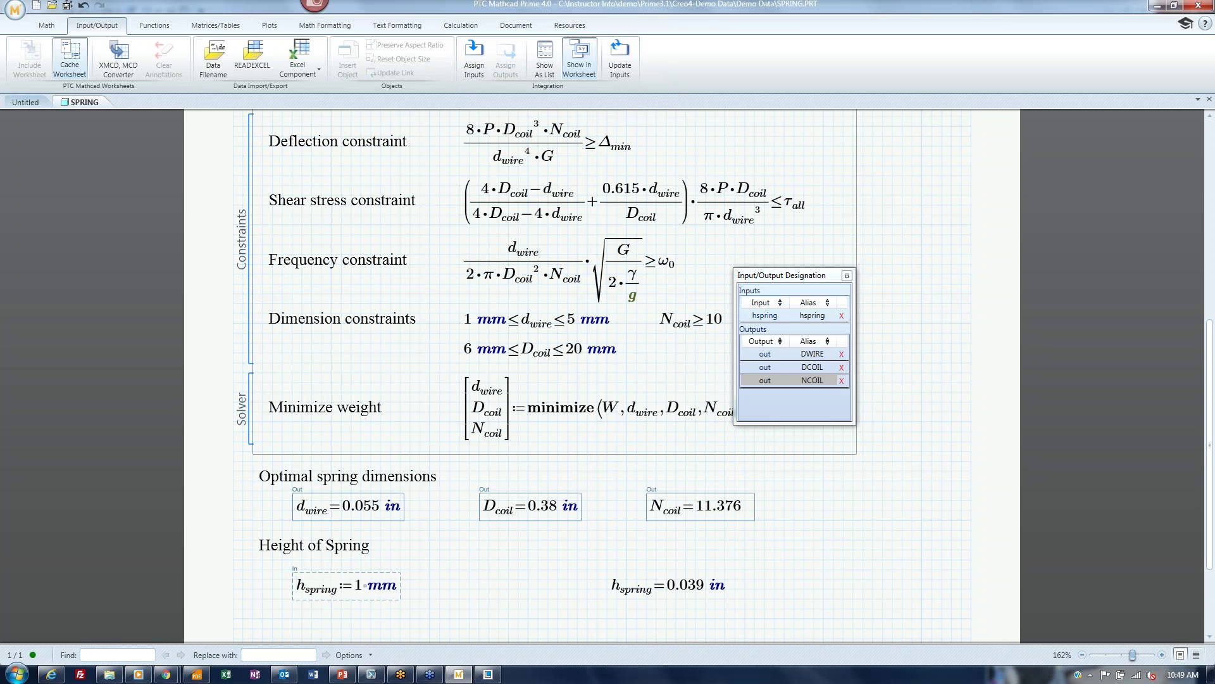
pyautogui.click(816, 318)
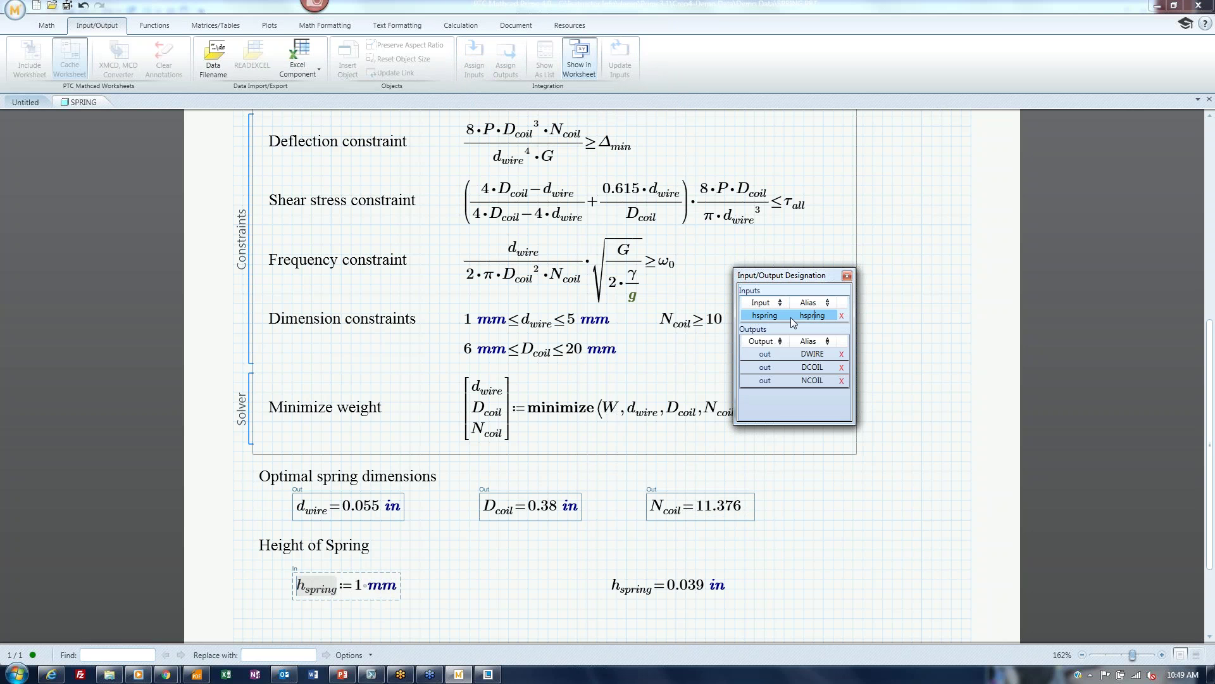
pyautogui.click(904, 356)
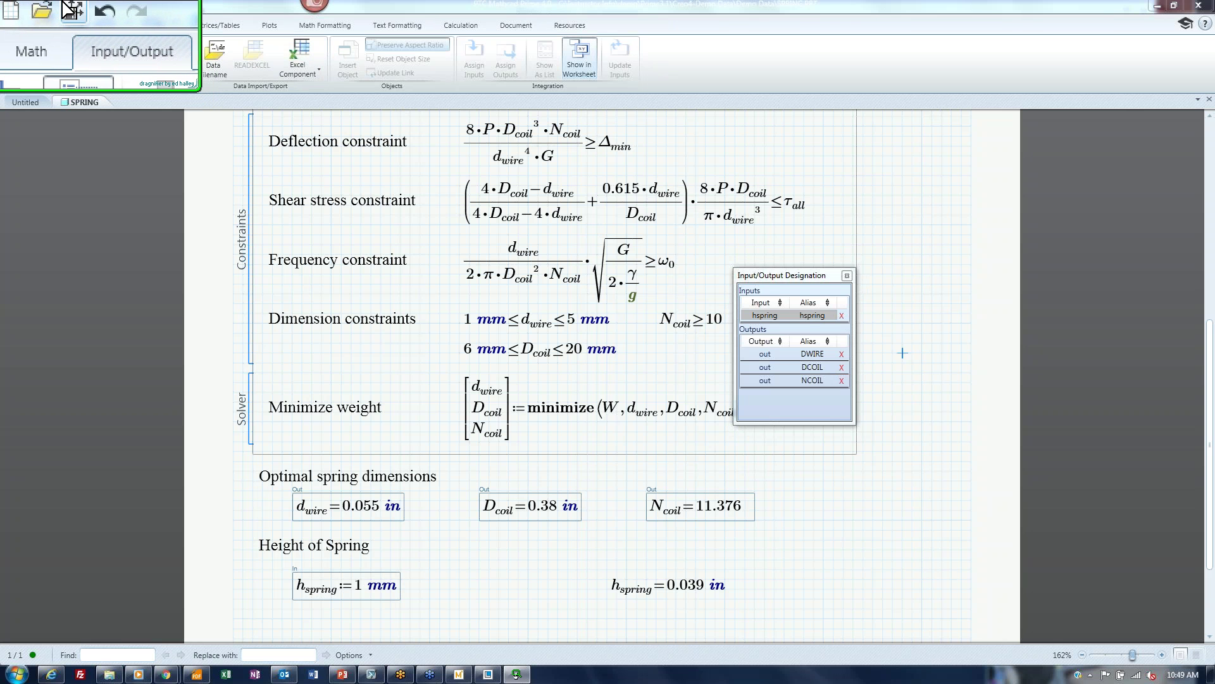
# Step: Save the embedded worksheet, pushing its values to the spring part, and dismiss the message
pyautogui.click(61, 8)
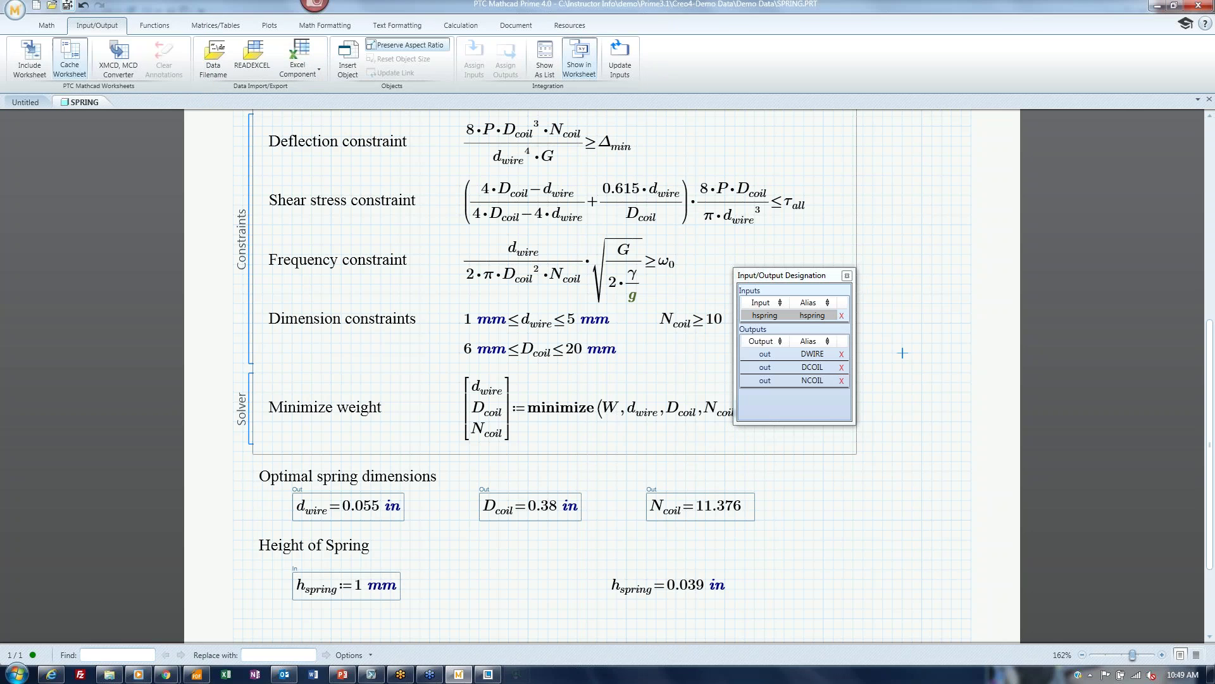
pyautogui.click(68, 7)
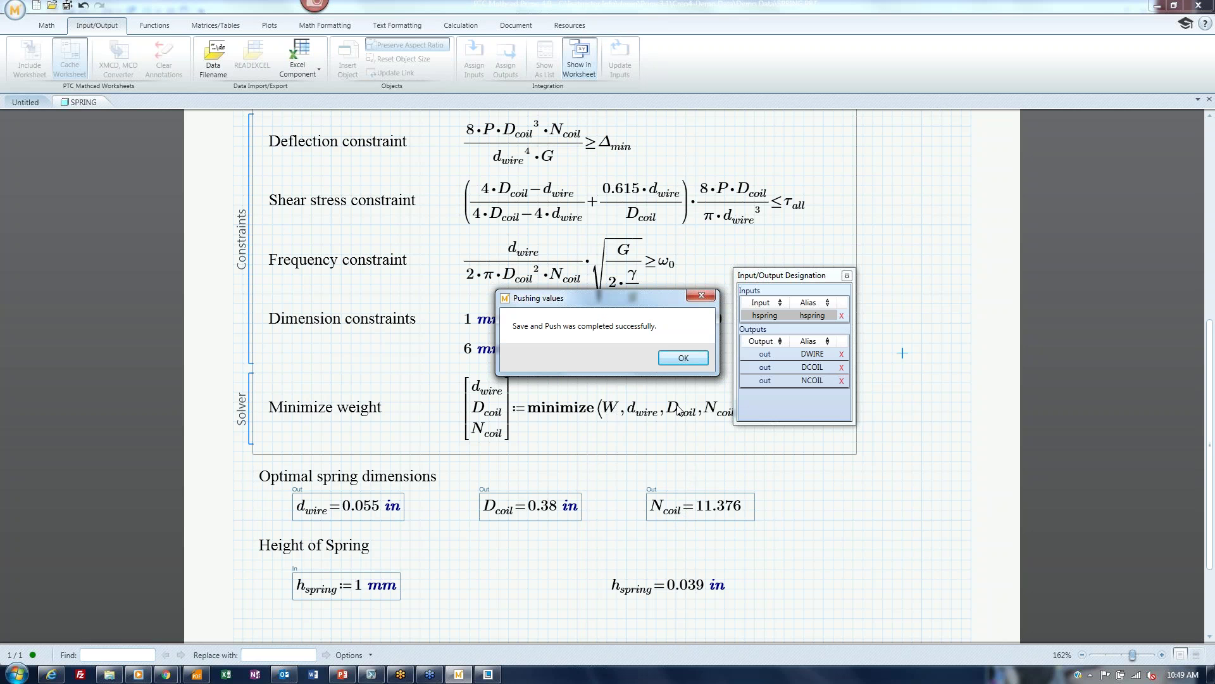
pyautogui.click(678, 358)
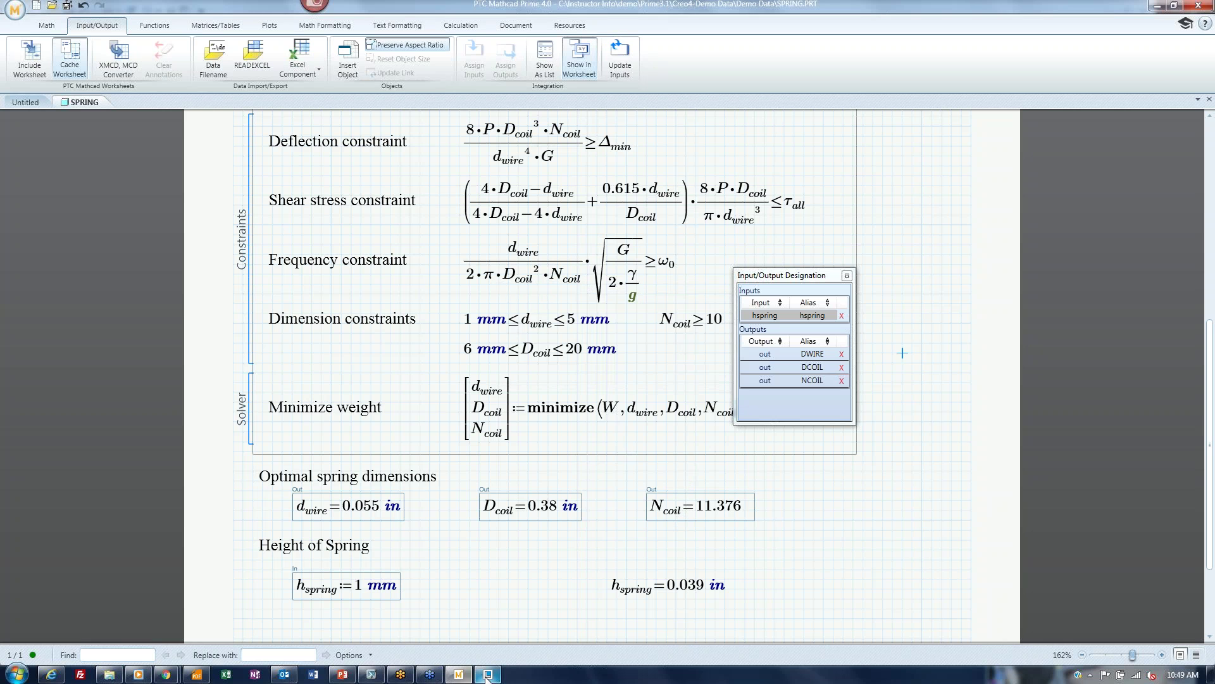
# Step: Switch to Creo Parametric and show the spring part's Embedded Mathcad parameters, moving the Parameters dialog off the model
pyautogui.click(488, 675)
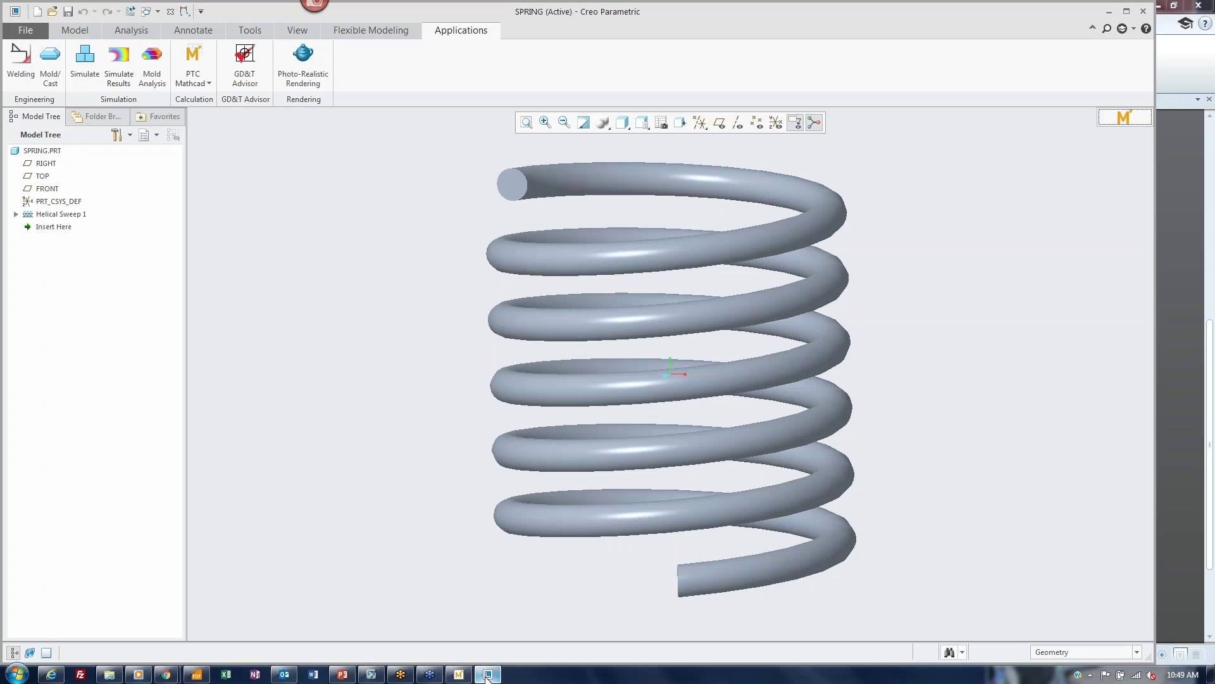
pyautogui.click(258, 33)
pyautogui.click(409, 48)
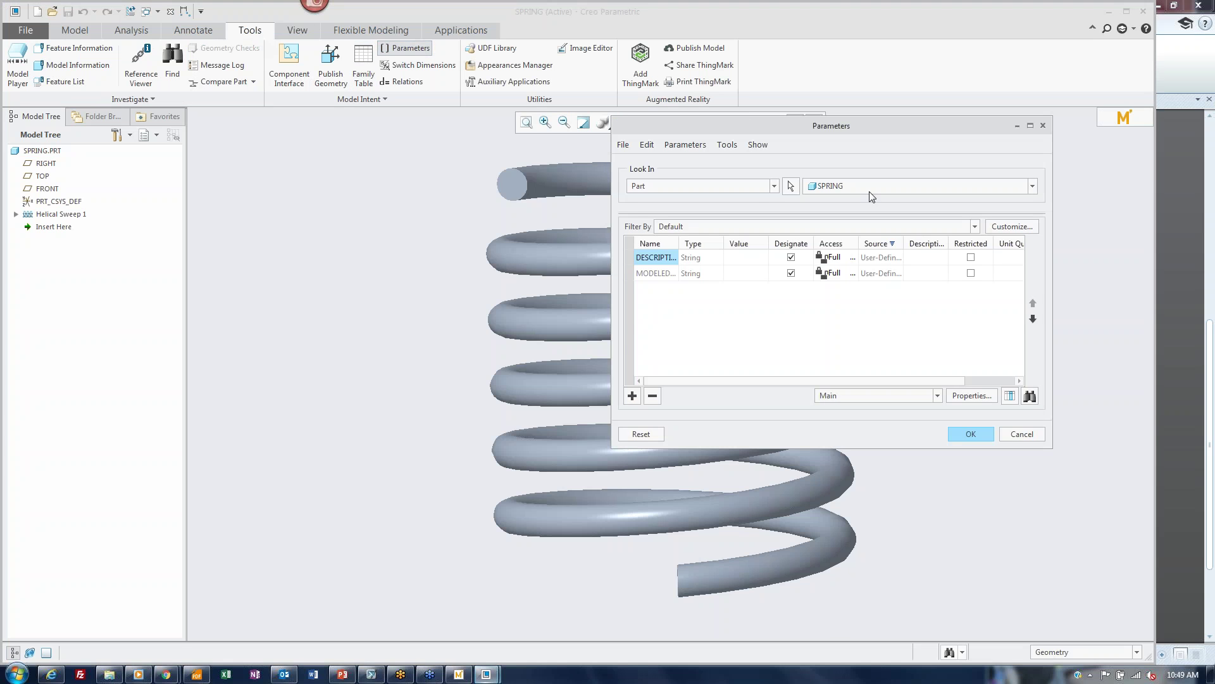
pyautogui.click(773, 185)
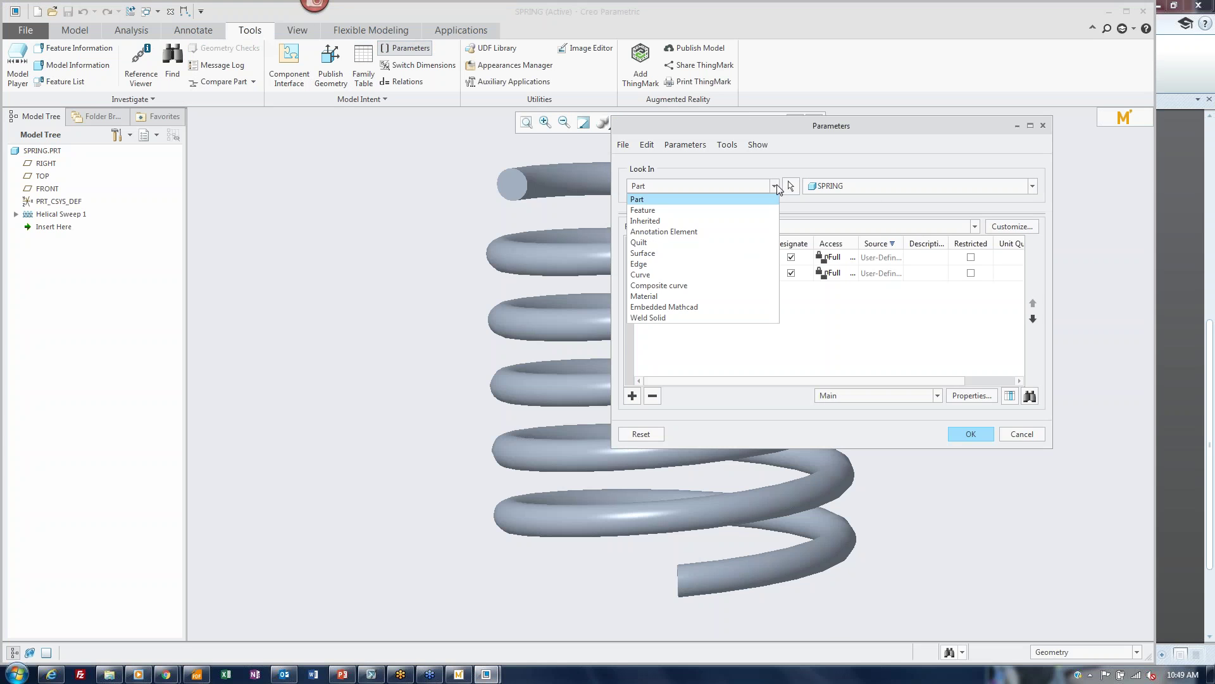
pyautogui.click(728, 314)
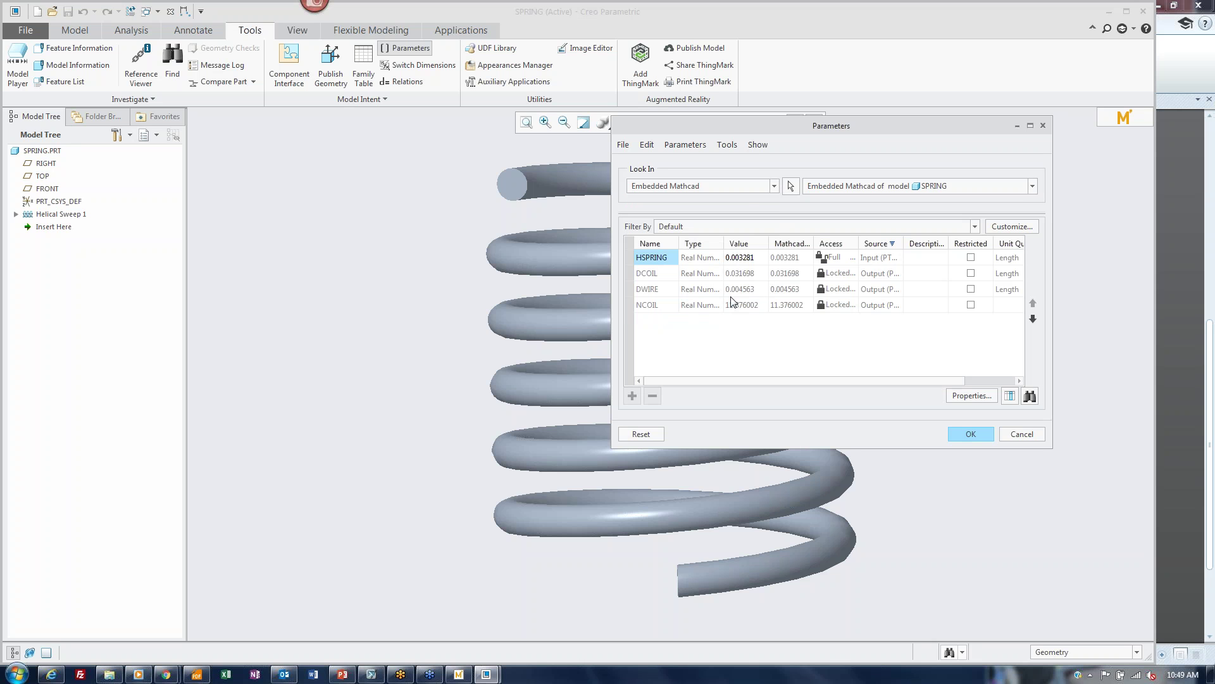
pyautogui.moveTo(766, 125); pyautogui.dragTo(953, 104)
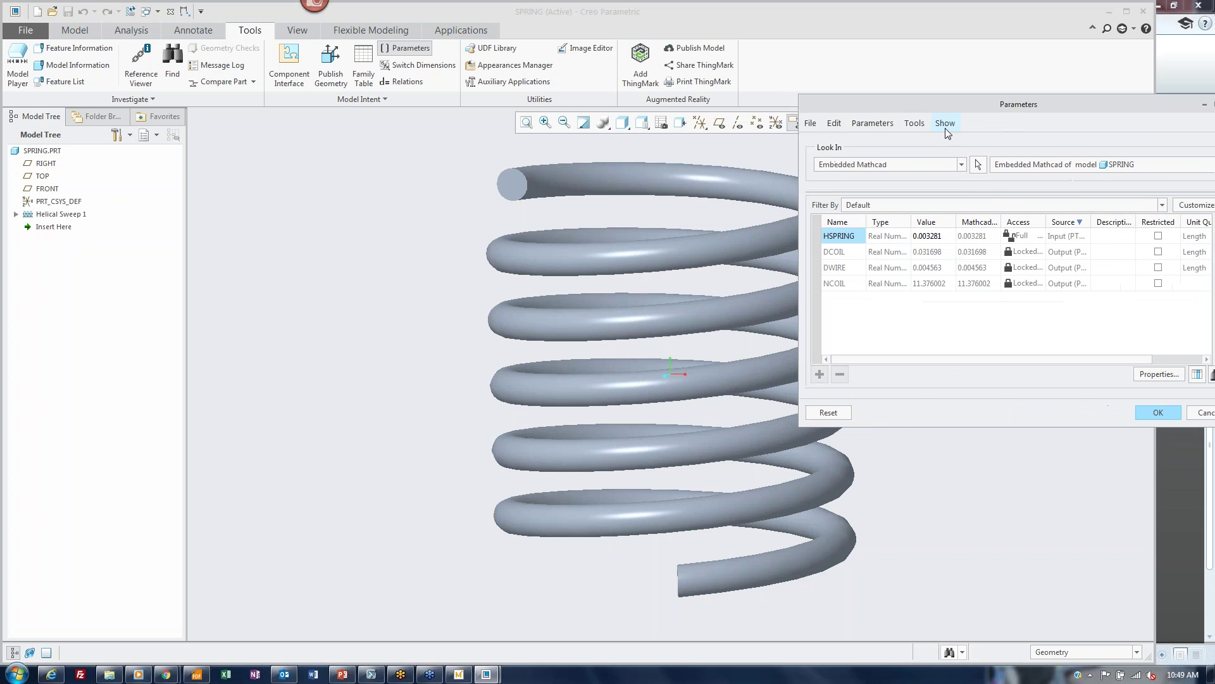
# Step: Accept the spring part's parameters and open the relations editor for the part
pyautogui.scroll(-2, 312, 338)
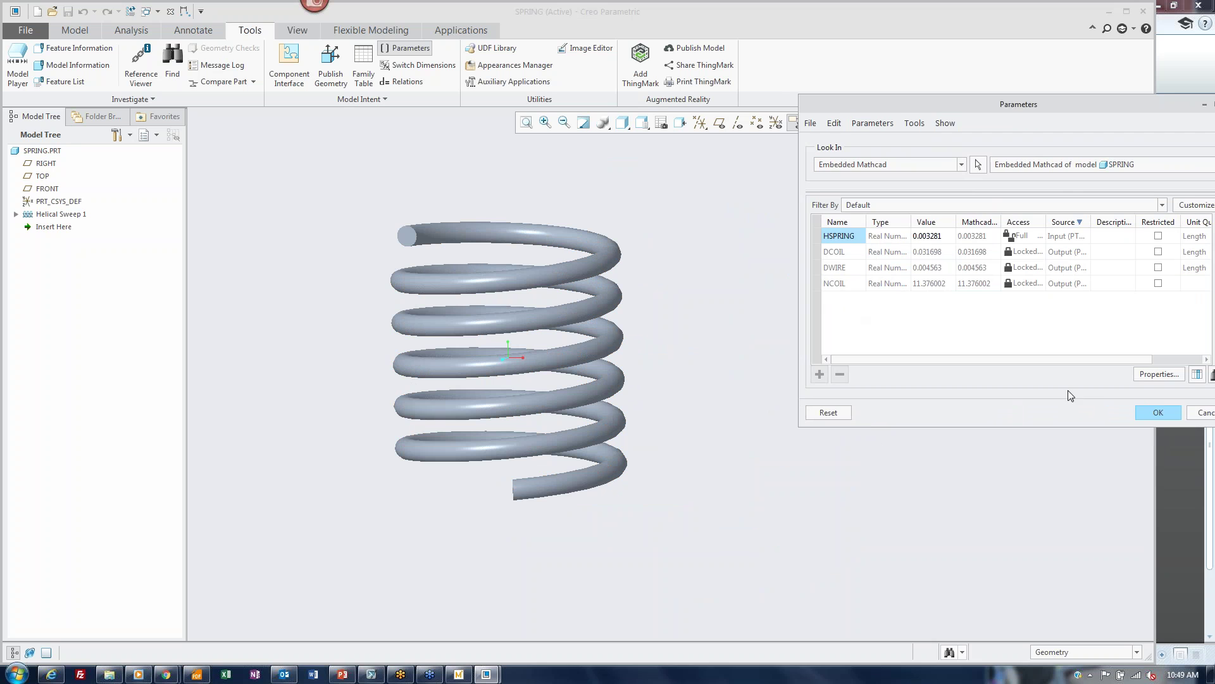
pyautogui.click(1146, 411)
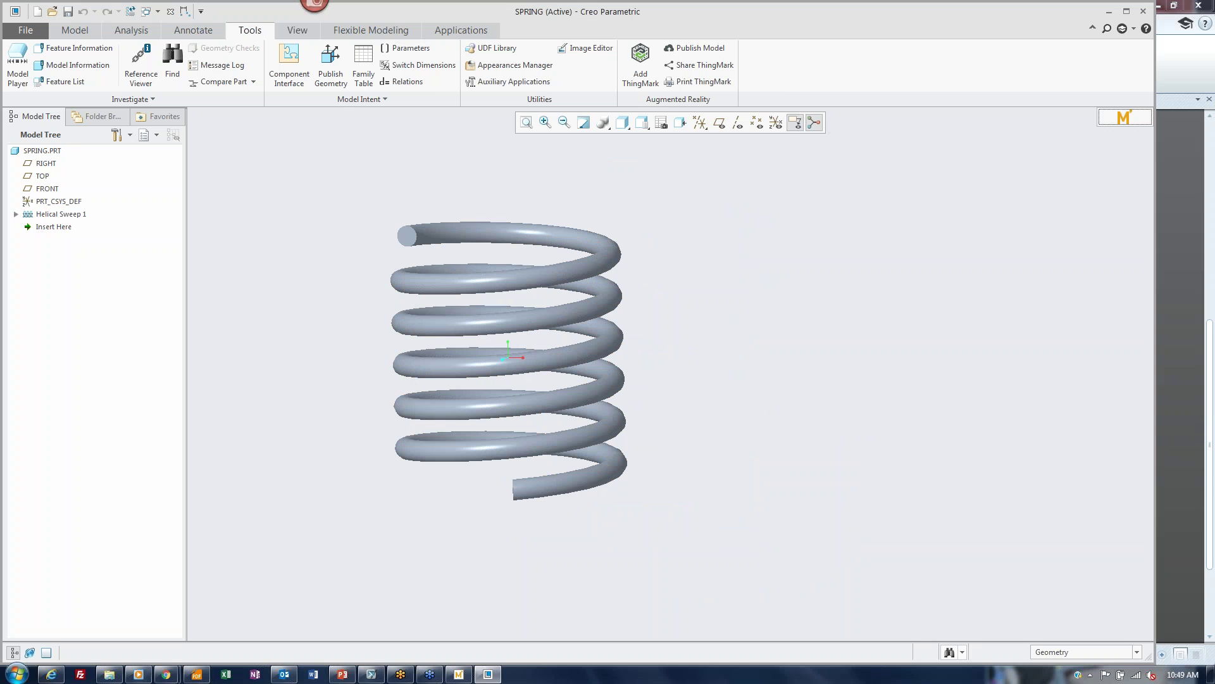
pyautogui.click(401, 81)
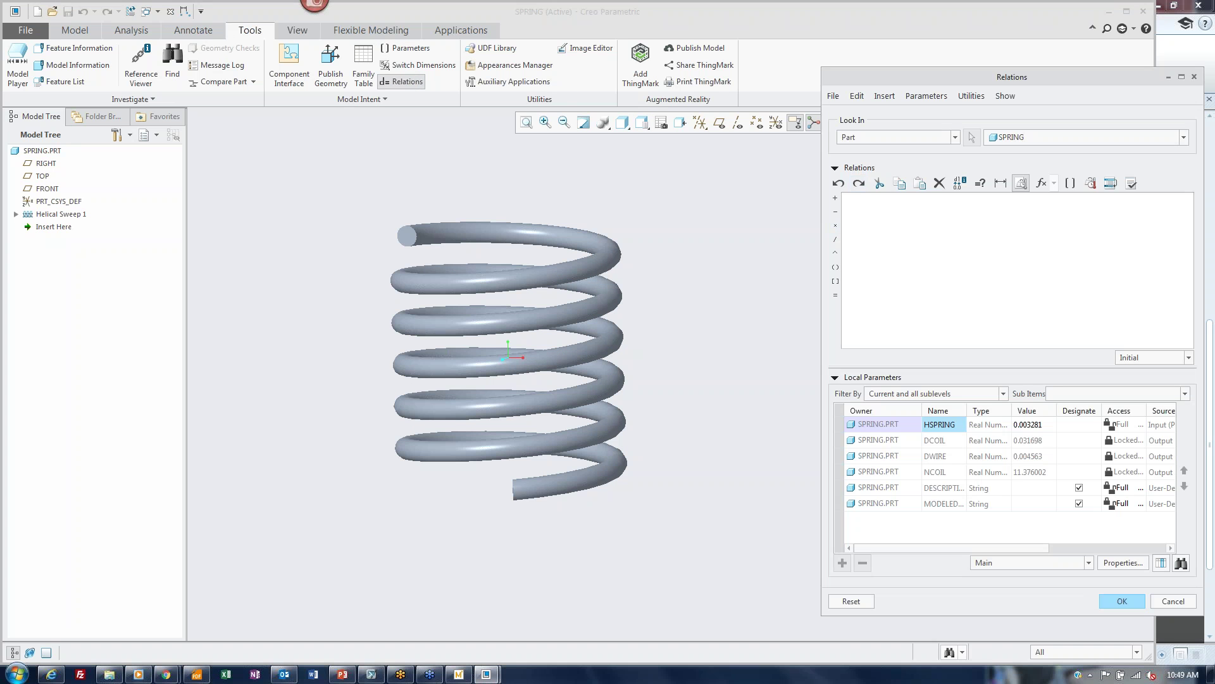
# Step: Display all dimension symbols of the helical sweep, covering both its profile and section
pyautogui.click(512, 279)
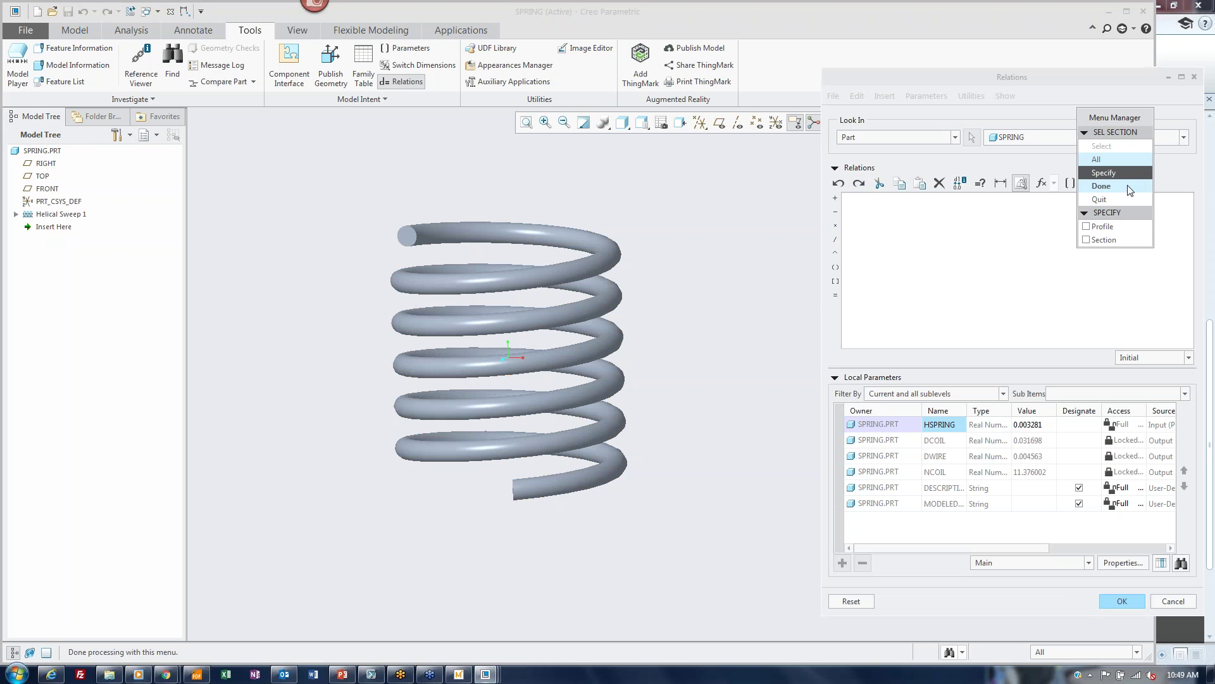
pyautogui.click(1100, 162)
pyautogui.moveTo(684, 373); pyautogui.dragTo(696, 373)
pyautogui.scroll(5, 470, 182)
pyautogui.moveTo(472, 169); pyautogui.dragTo(399, 294)
pyautogui.scroll(-3, 399, 294)
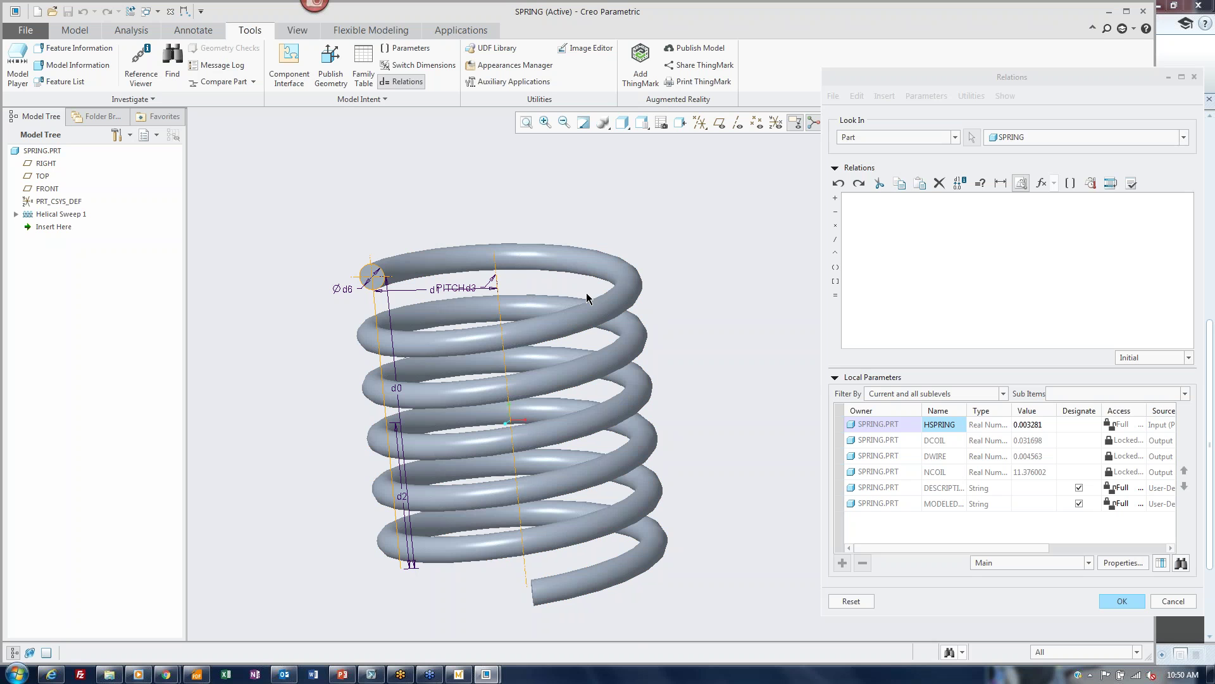
pyautogui.scroll(2, 421, 227)
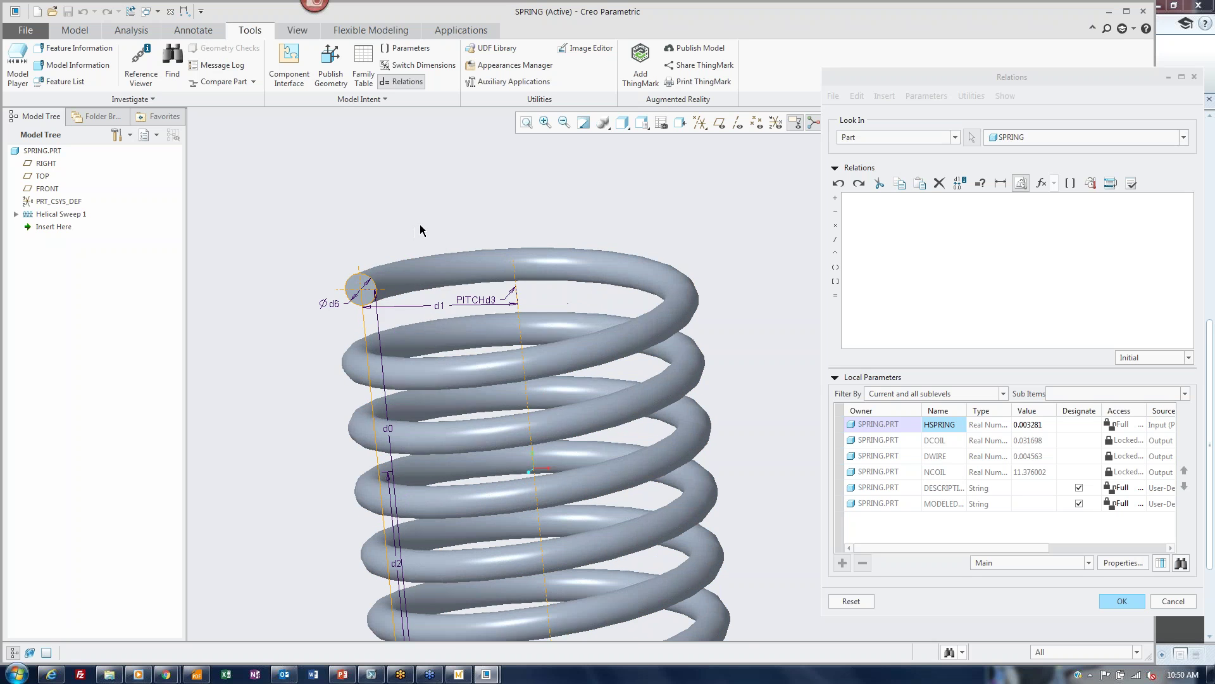
pyautogui.scroll(1, 424, 225)
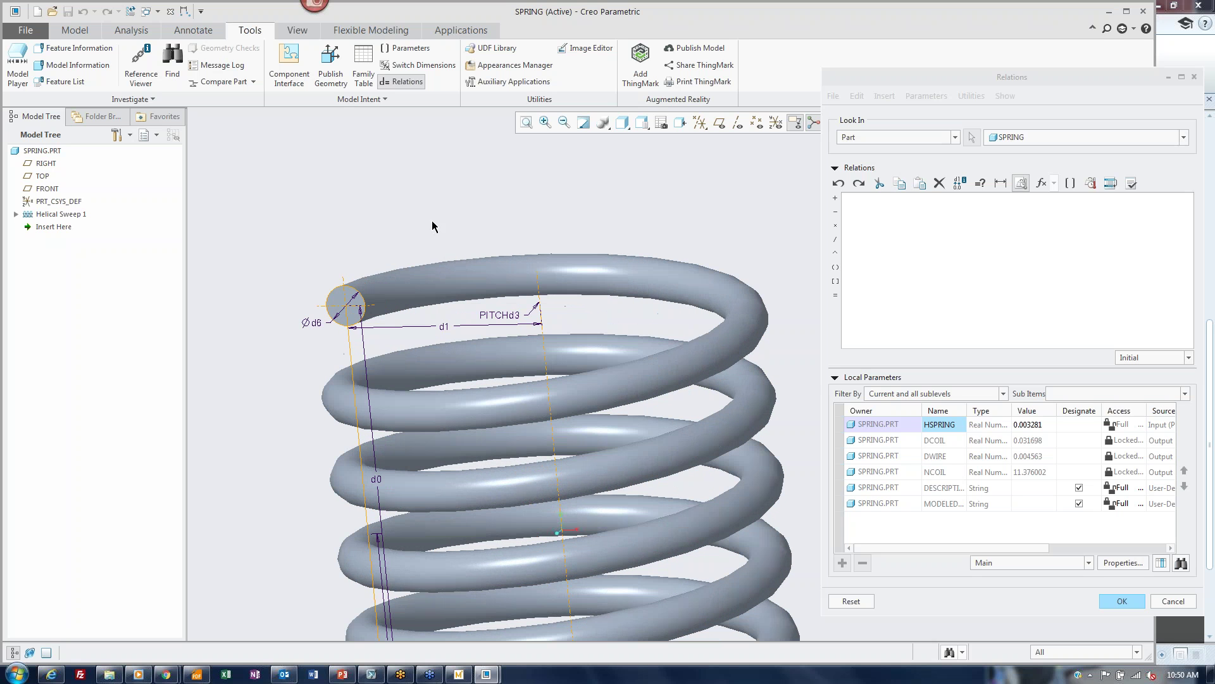
# Step: Add the relation d1=0.5*DCOIL:MATHCAD to drive the coil radius, inserting DCOIL from the local parameters
pyautogui.click(443, 328)
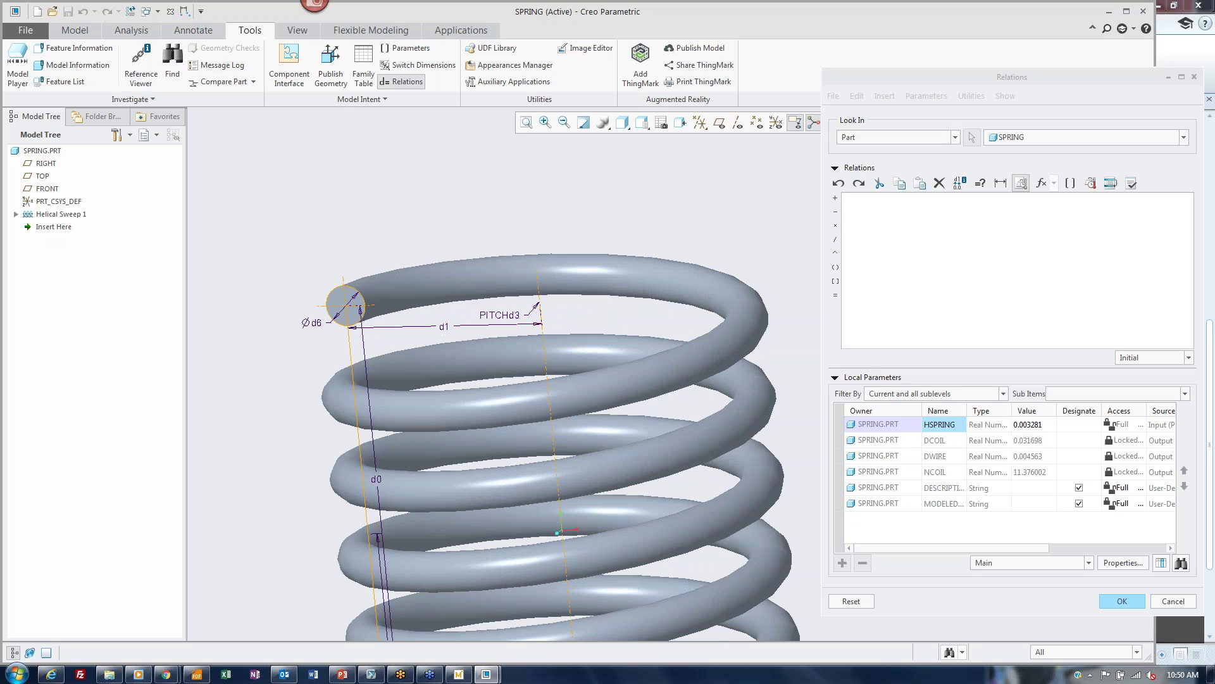
pyautogui.click(863, 198)
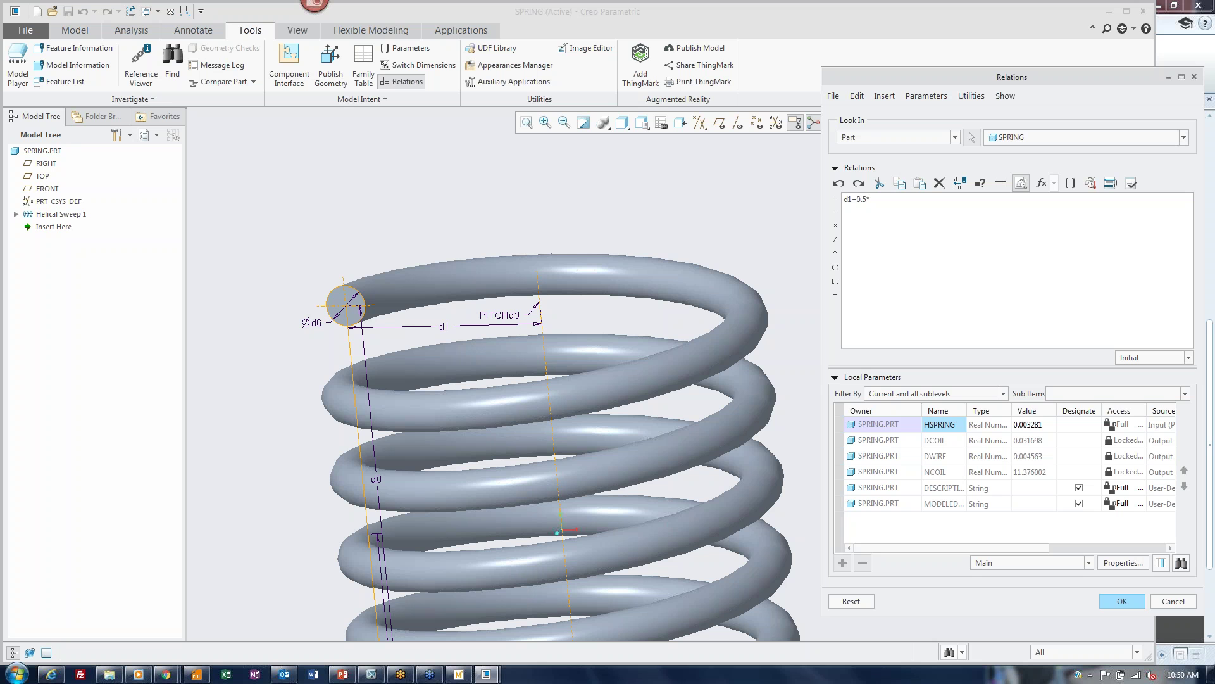
pyautogui.rightClick(938, 443)
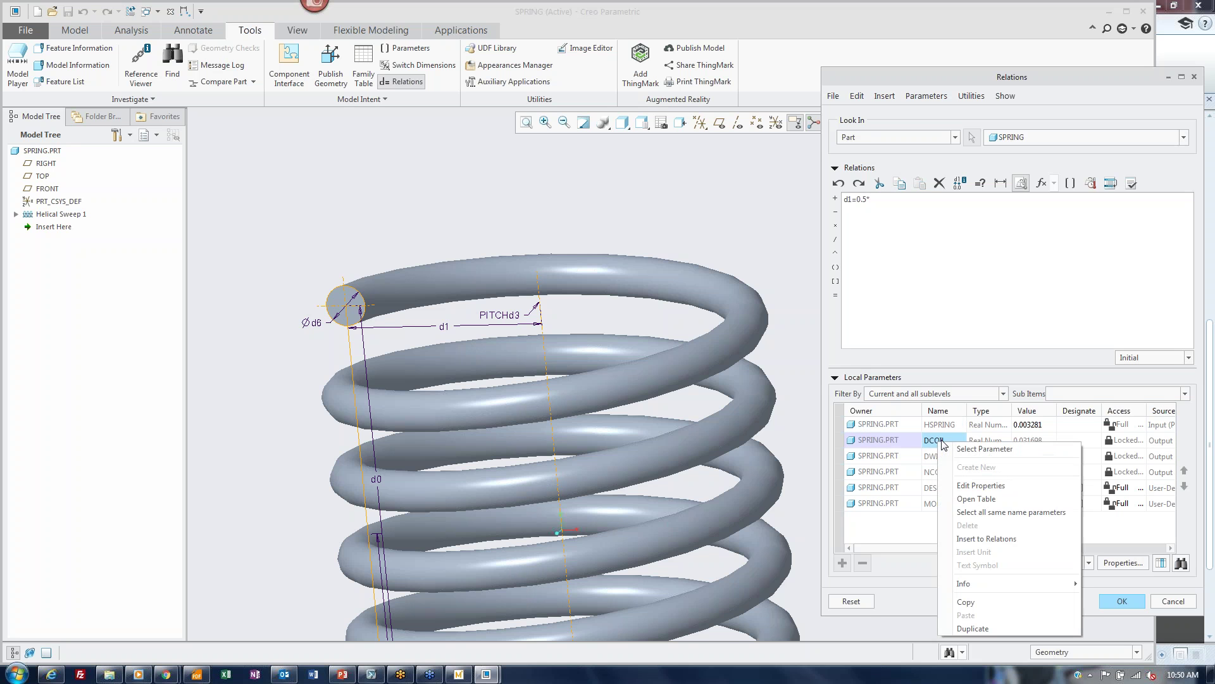
pyautogui.click(985, 539)
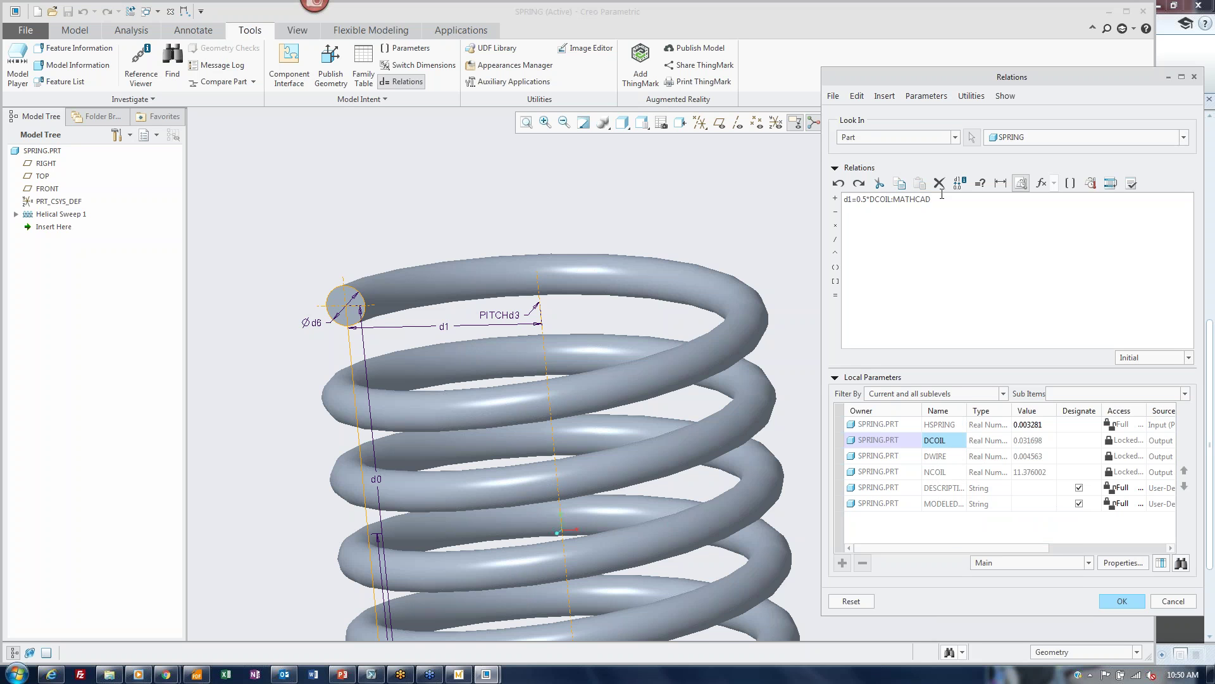
# Step: Add the relation d6=DWIRE:MATHCAD on a new line to drive the wire section's diameter
pyautogui.click(845, 211)
pyautogui.scroll(-3, 339, 315)
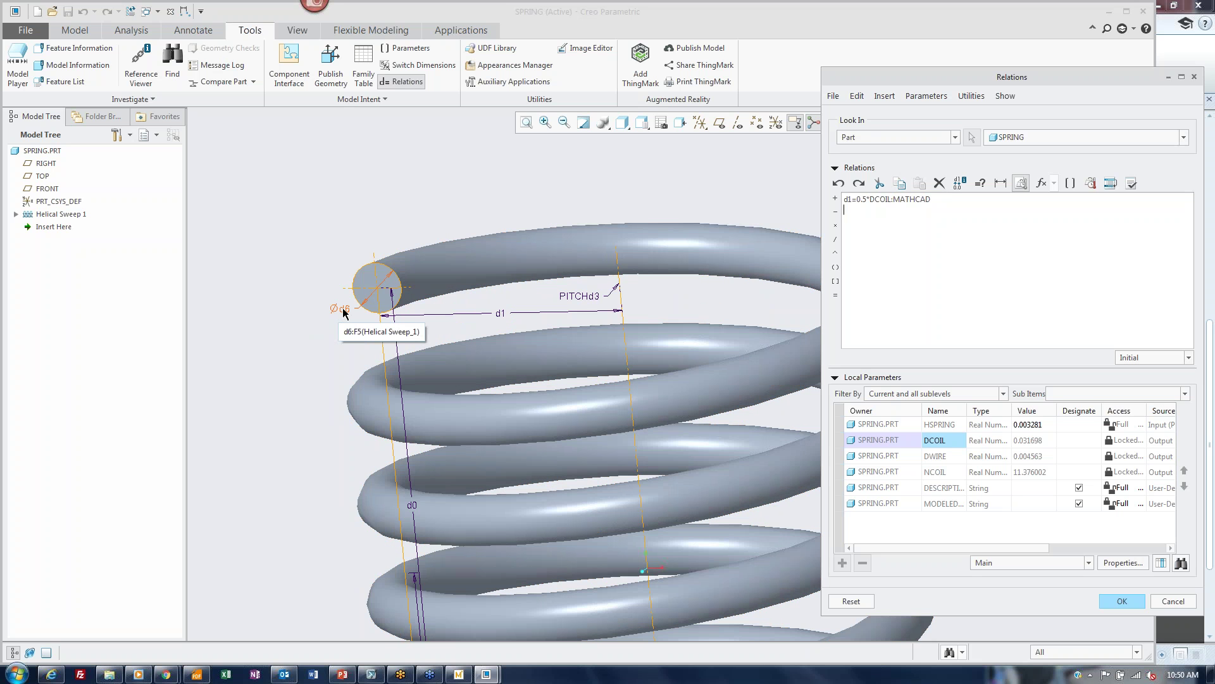
pyautogui.click(343, 309)
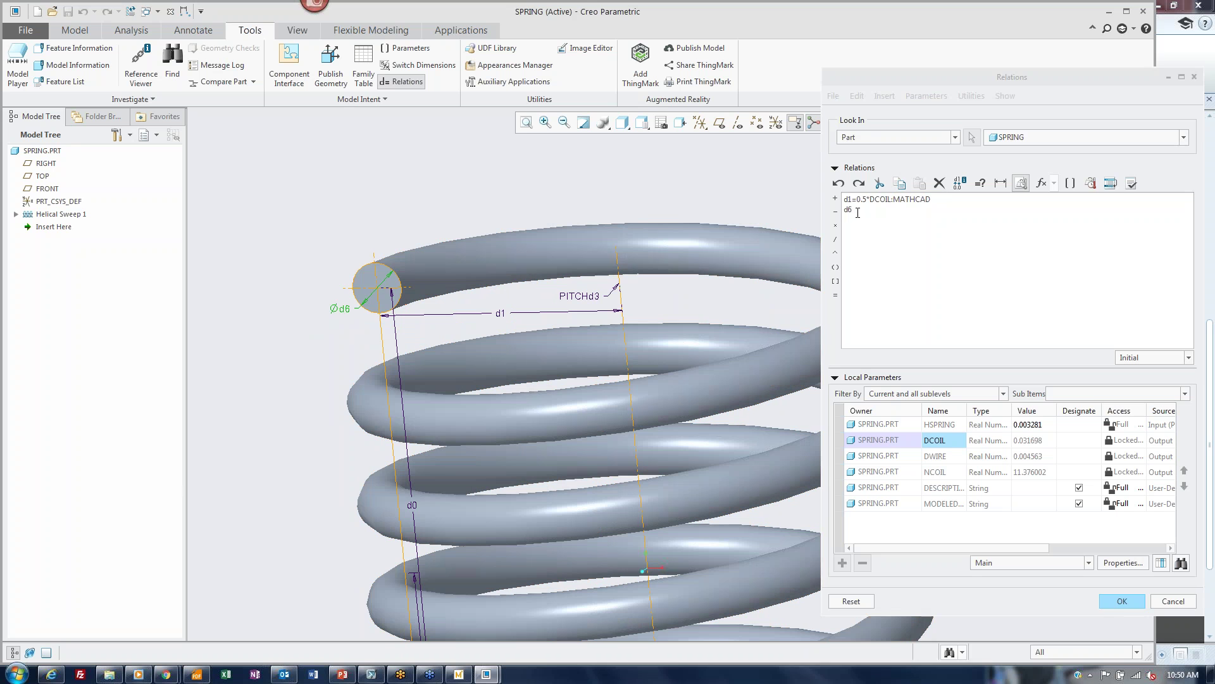
pyautogui.click(872, 226)
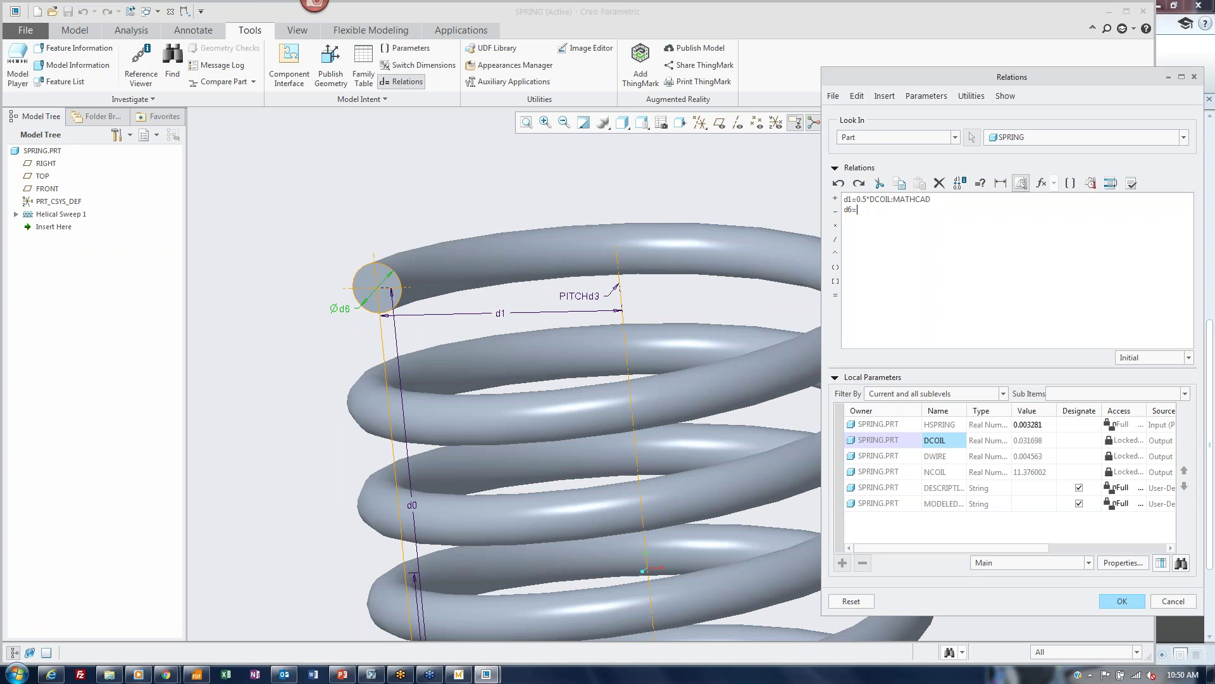
pyautogui.hscroll(1, 943, 446)
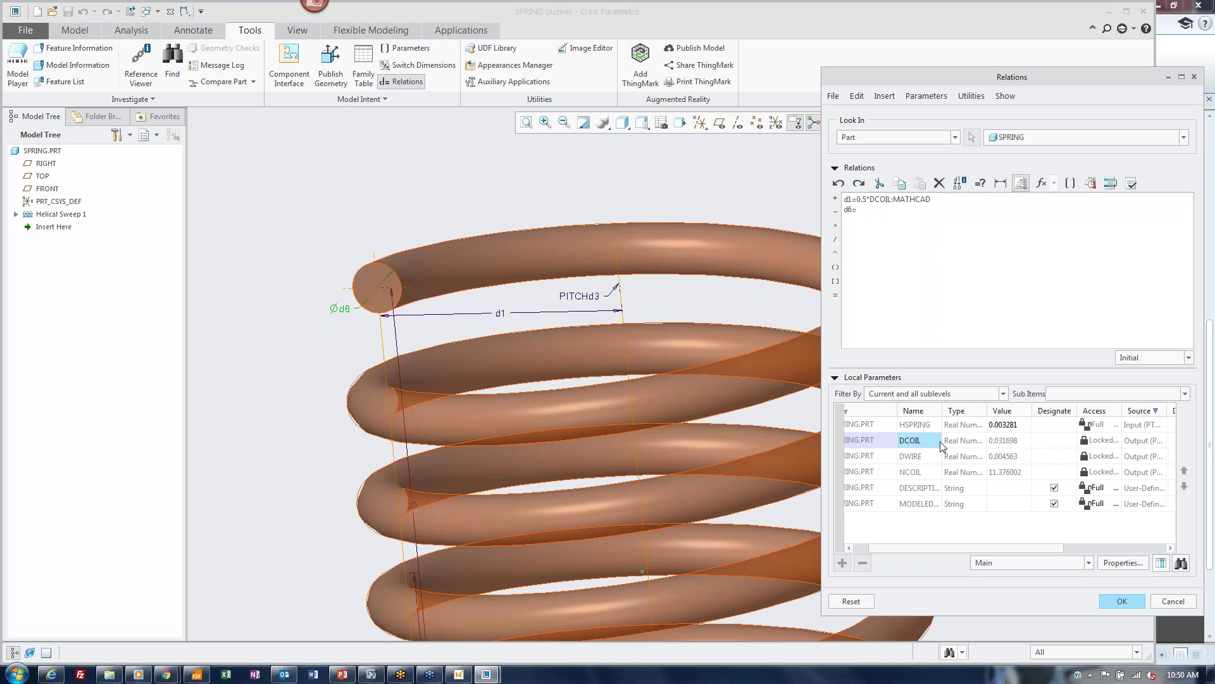
pyautogui.rightClick(910, 458)
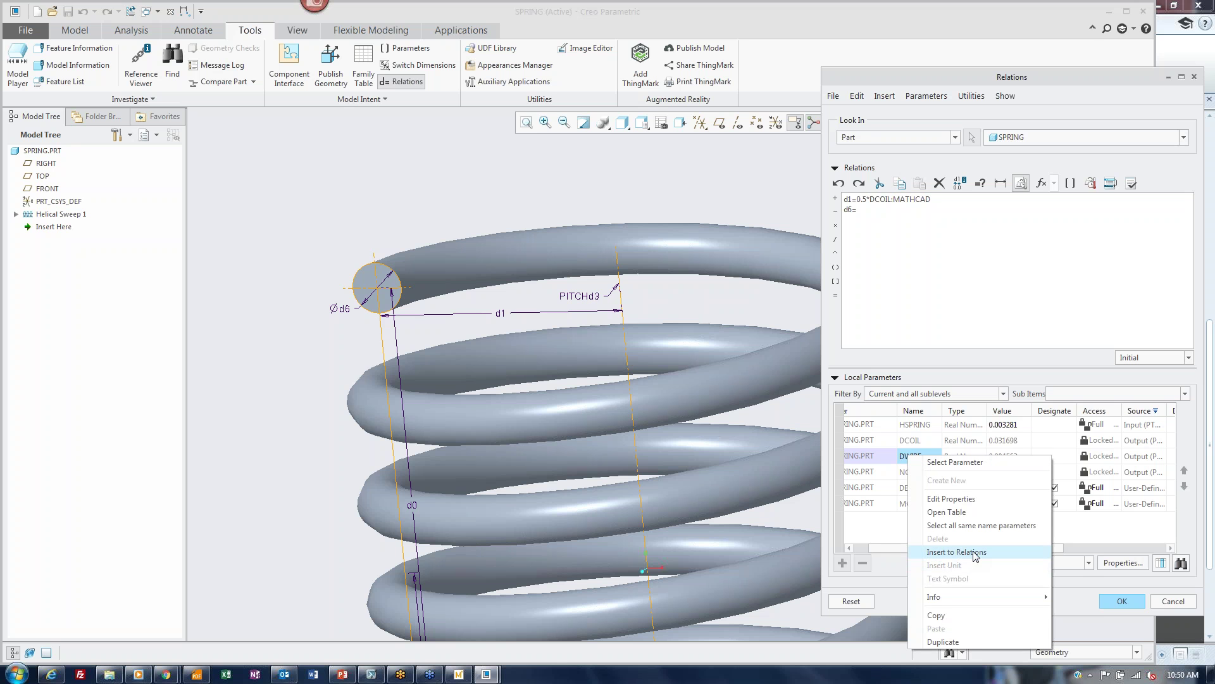
pyautogui.click(957, 552)
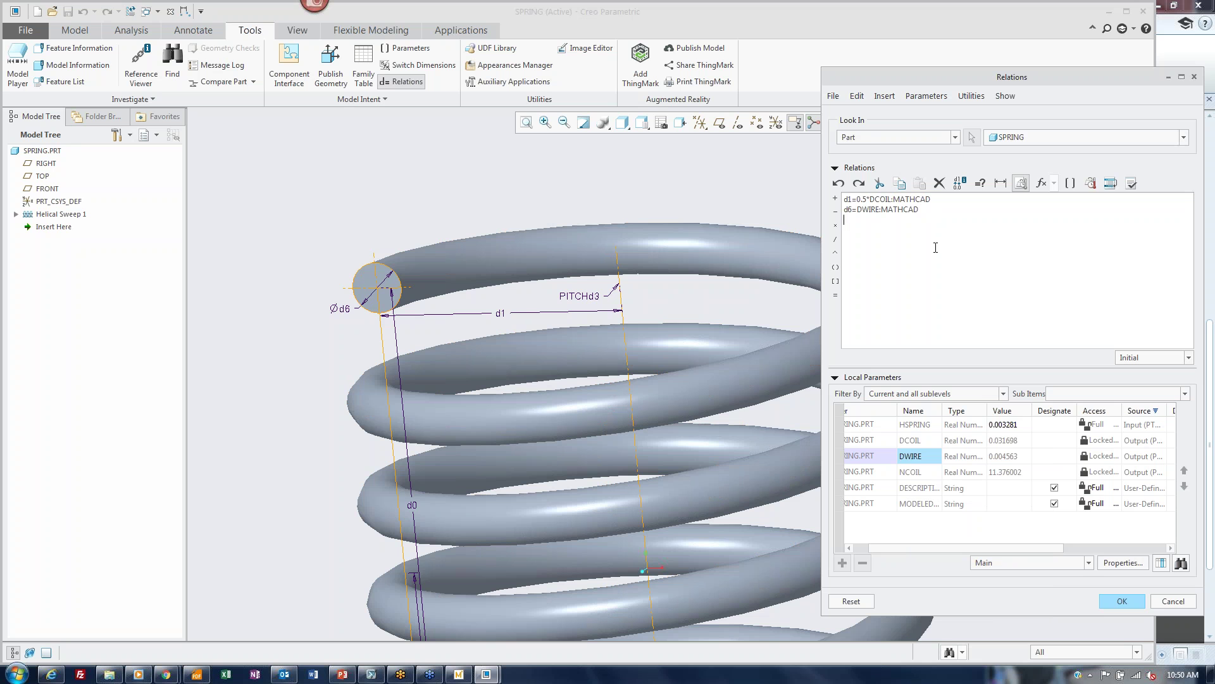
# Step: Add the relation d0=d3*NCOIL:MATHCAD to drive the spring's length from the pitch and coil count
pyautogui.scroll(-4, 298, 281)
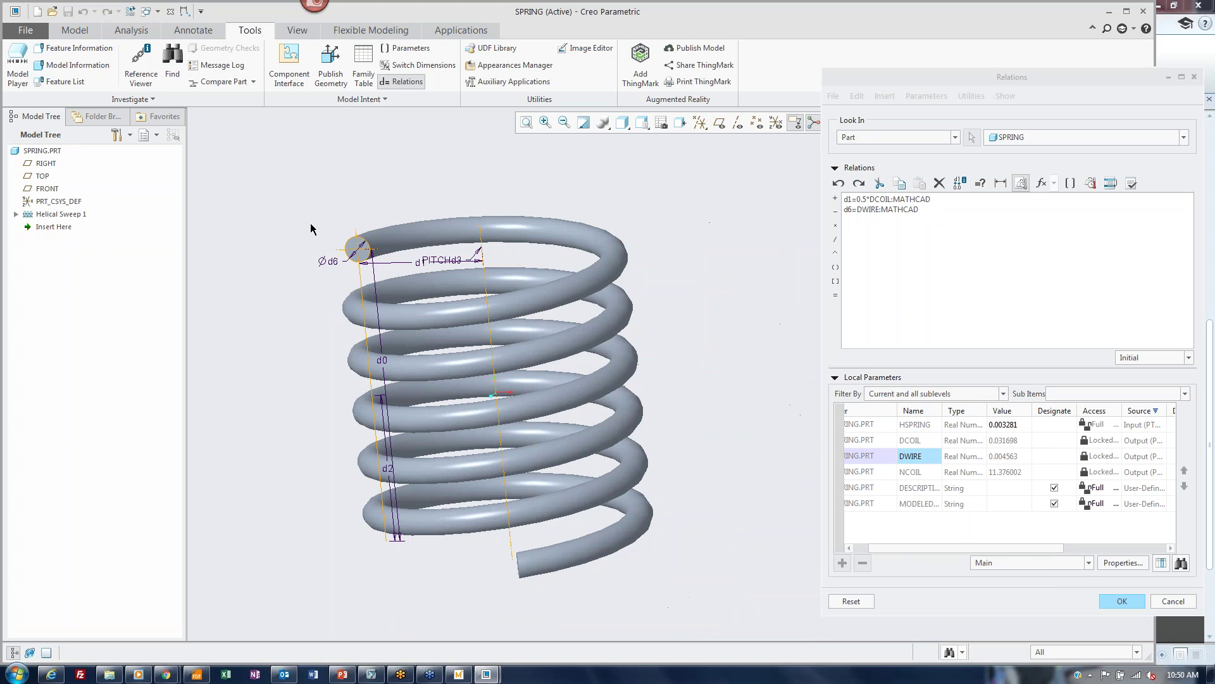
pyautogui.click(383, 362)
pyautogui.click(866, 221)
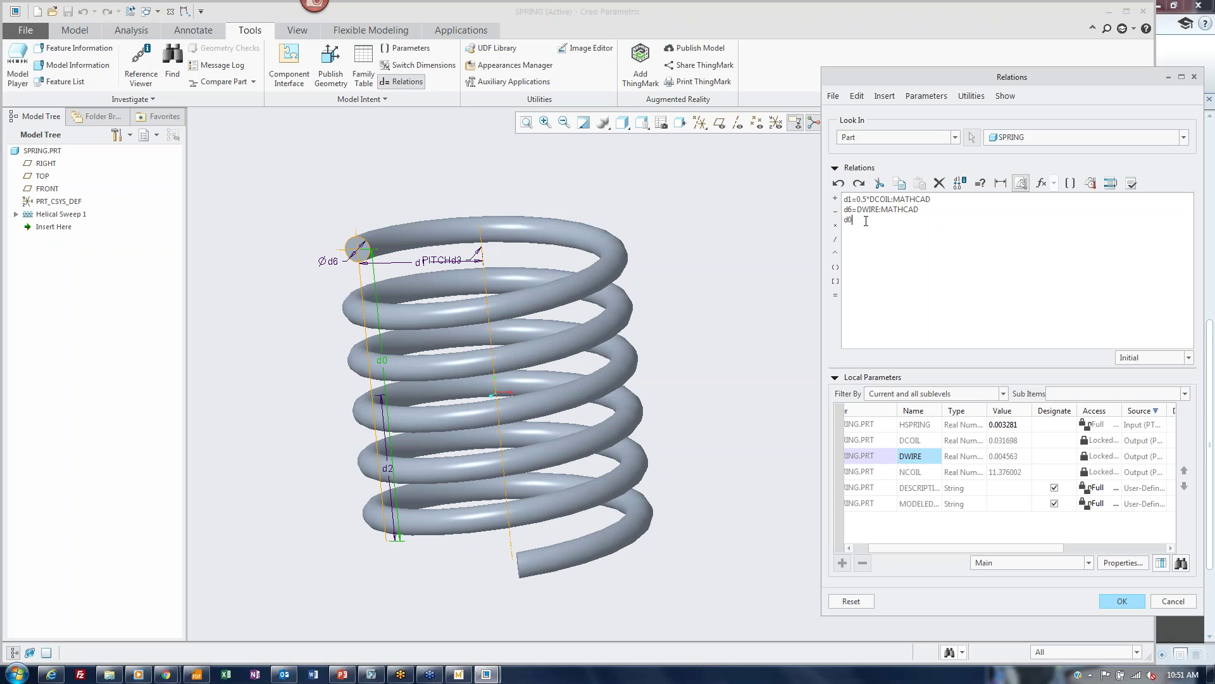
pyautogui.click(476, 249)
pyautogui.click(880, 217)
pyautogui.rightClick(912, 473)
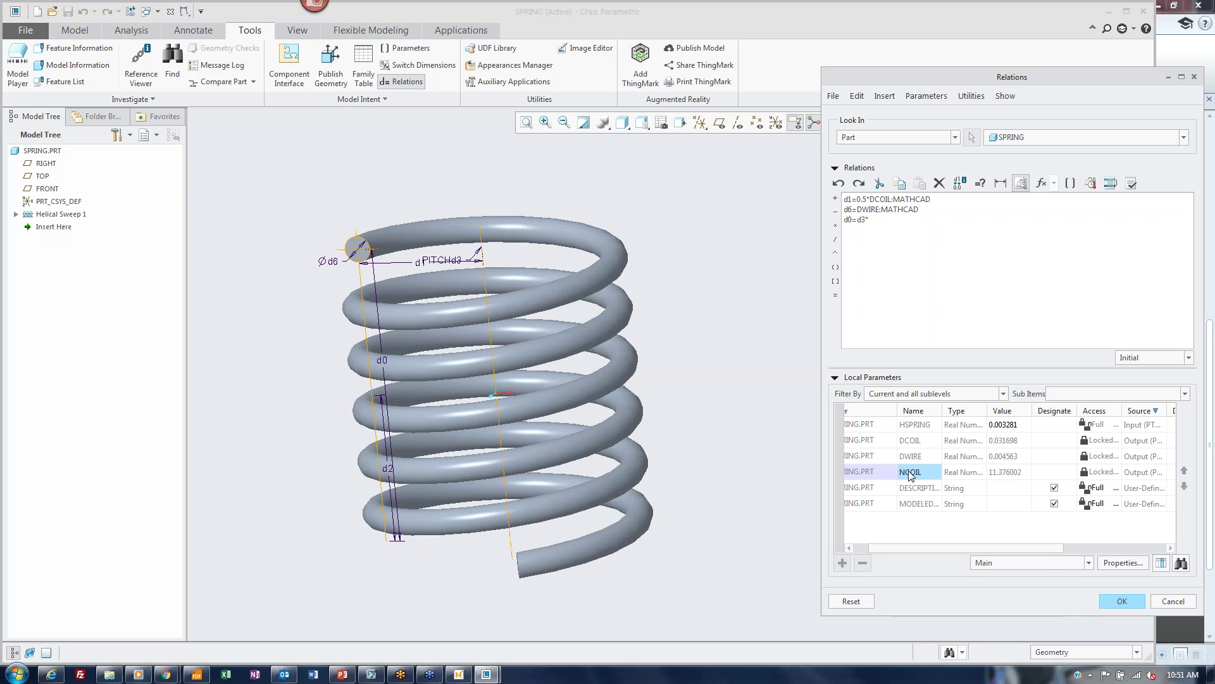
pyautogui.click(957, 567)
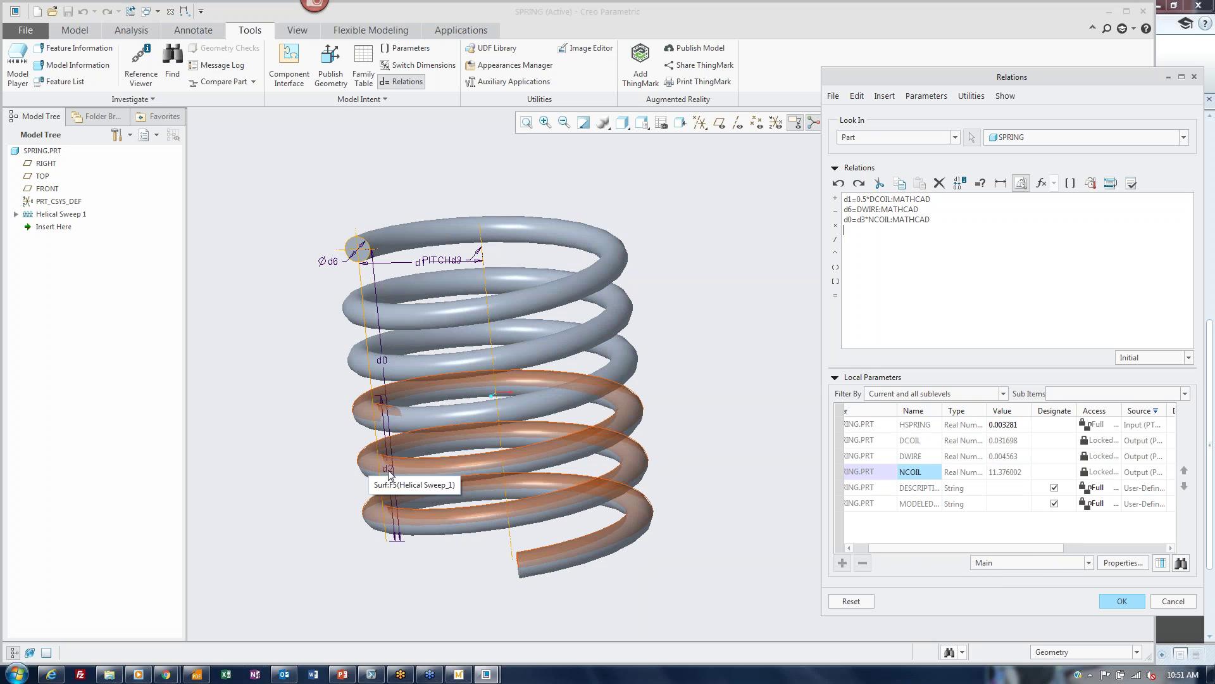
# Step: Add the relation d2=d0/2 to tie the half-length dimension to the spring's full length
pyautogui.click(301, 474)
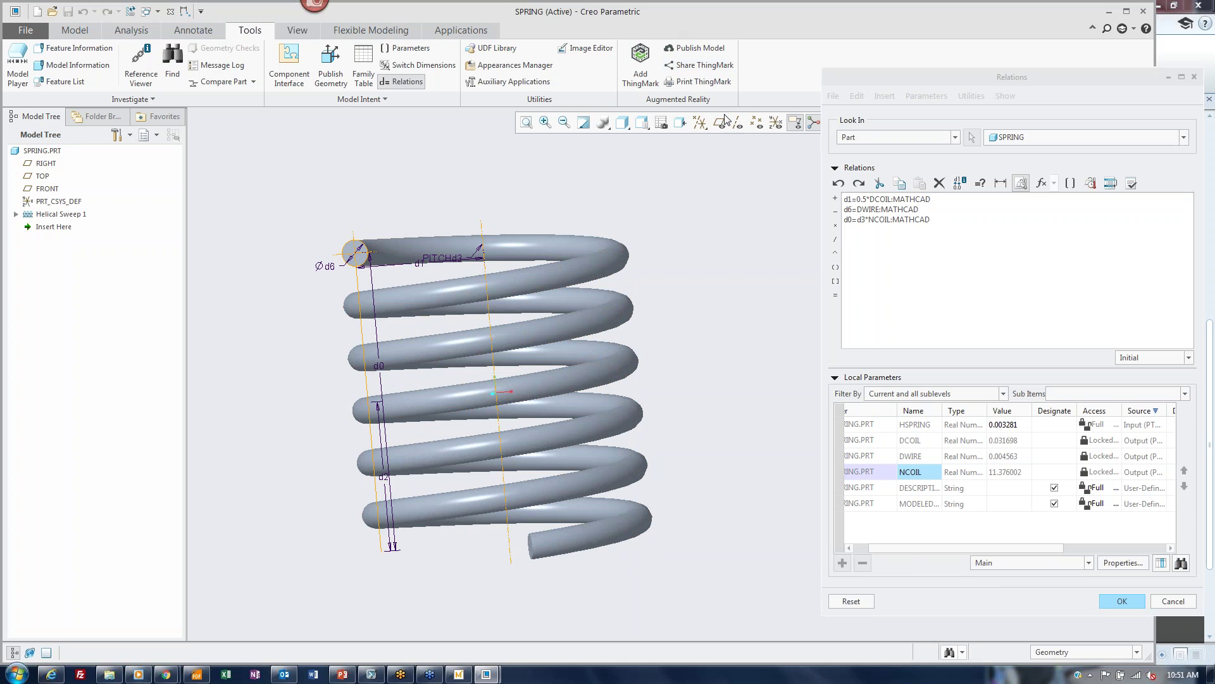
pyautogui.click(718, 123)
pyautogui.click(717, 123)
pyautogui.click(847, 232)
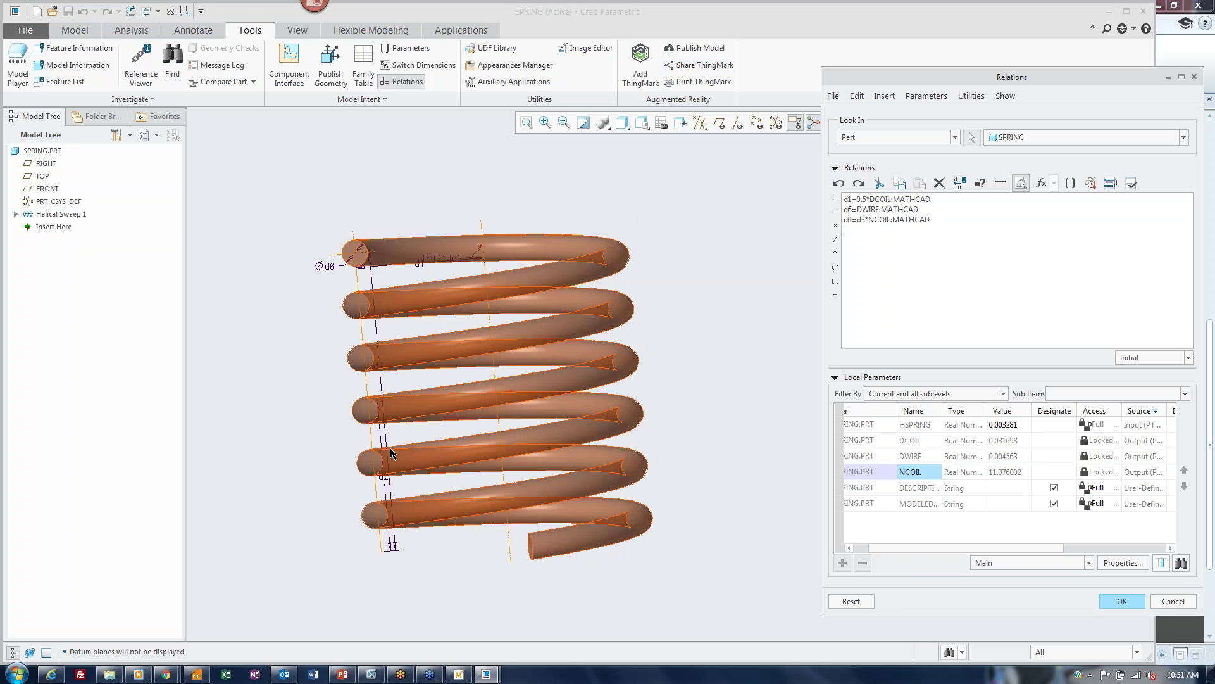
pyautogui.click(382, 479)
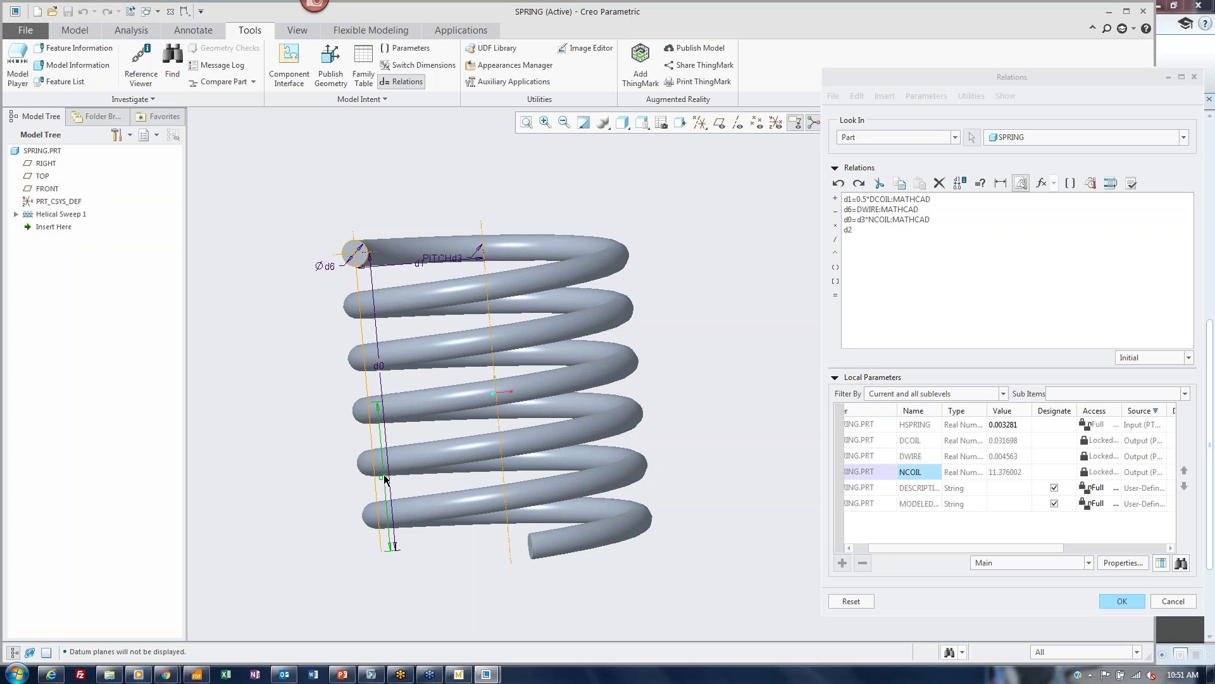
pyautogui.click(861, 234)
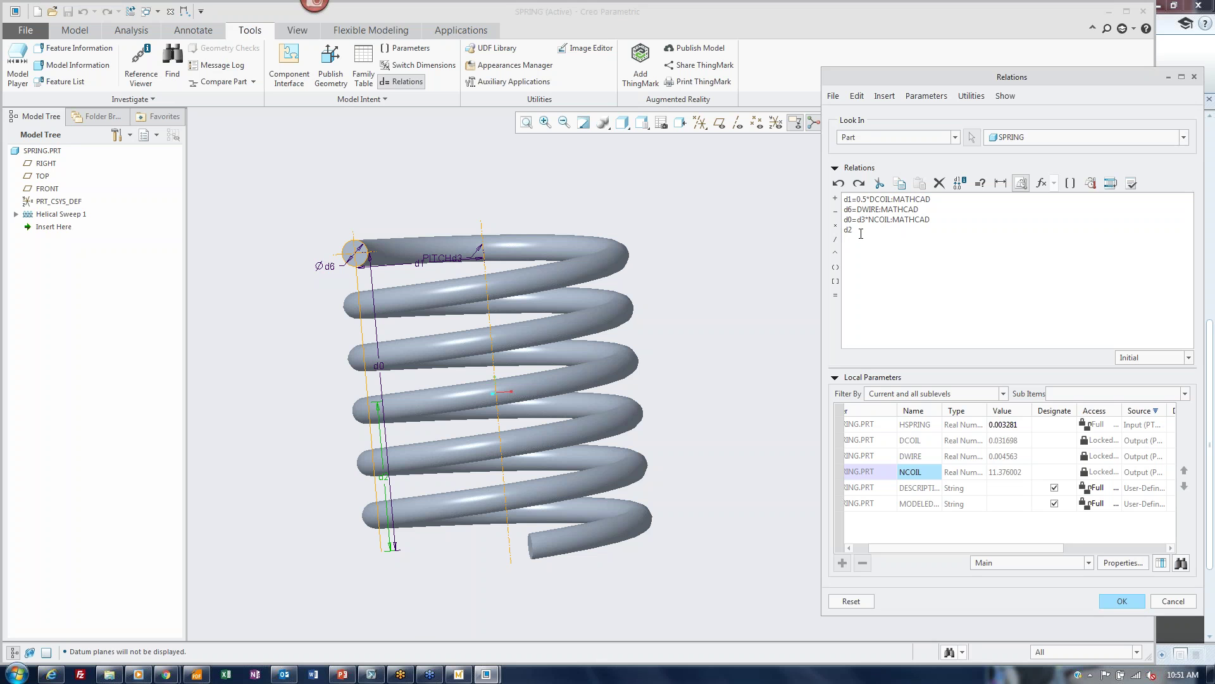
pyautogui.write('=')
pyautogui.click(381, 370)
# Step: Add a relation that sets HSPRING:MATHCAD equal to the spring's length dimension d0
pyautogui.rightClick(918, 425)
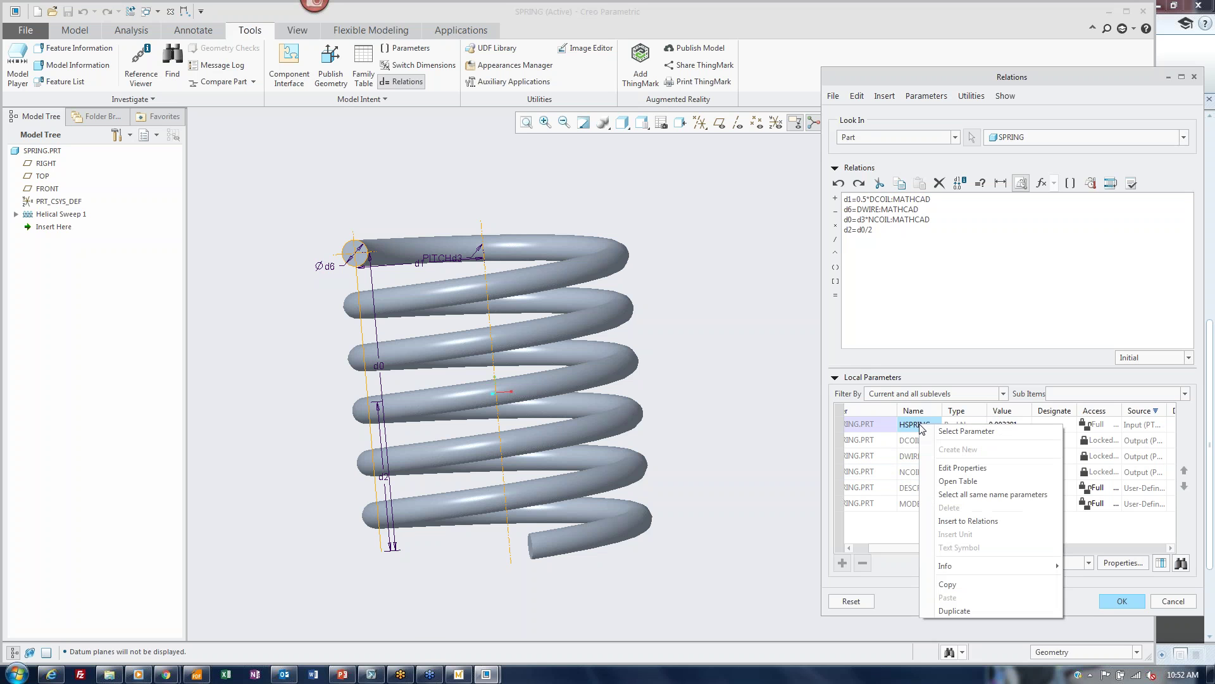
pyautogui.click(1002, 521)
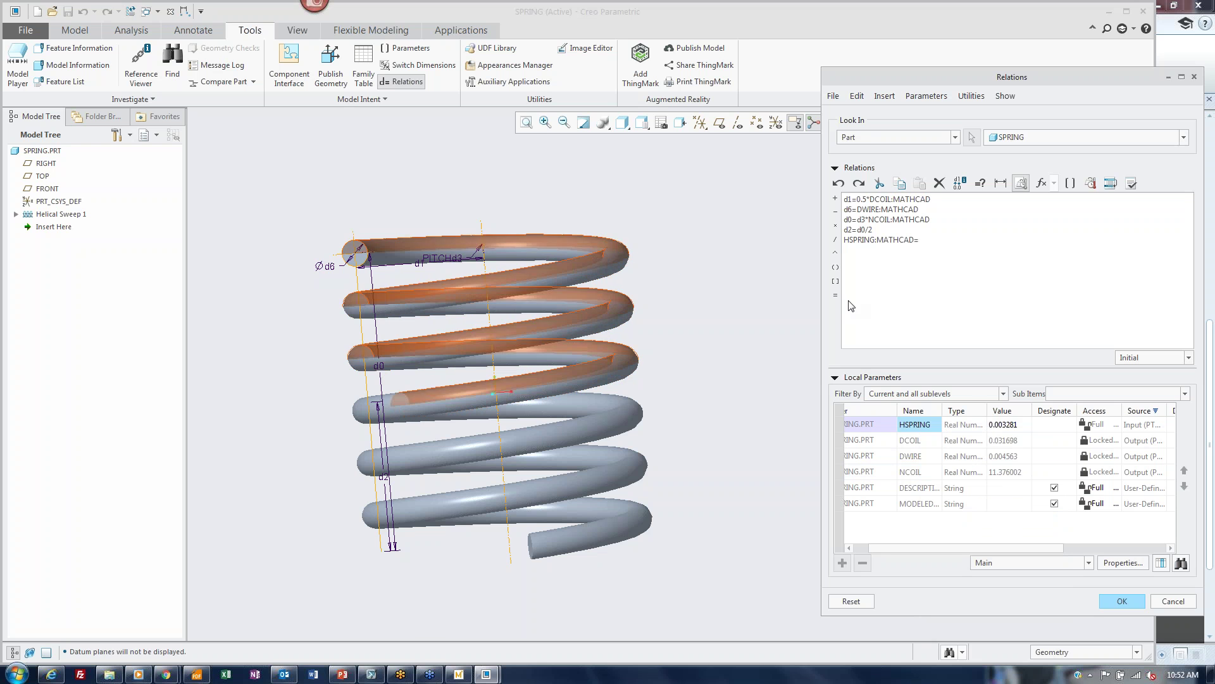
pyautogui.middleClick(382, 381)
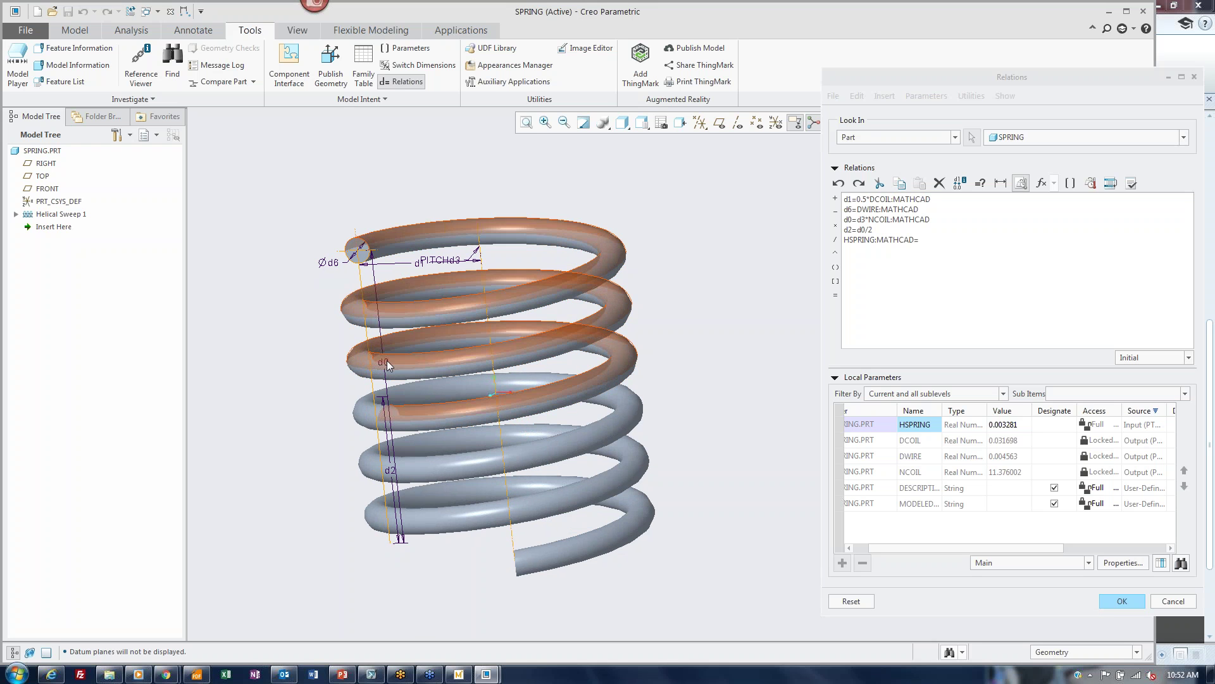
pyautogui.click(929, 241)
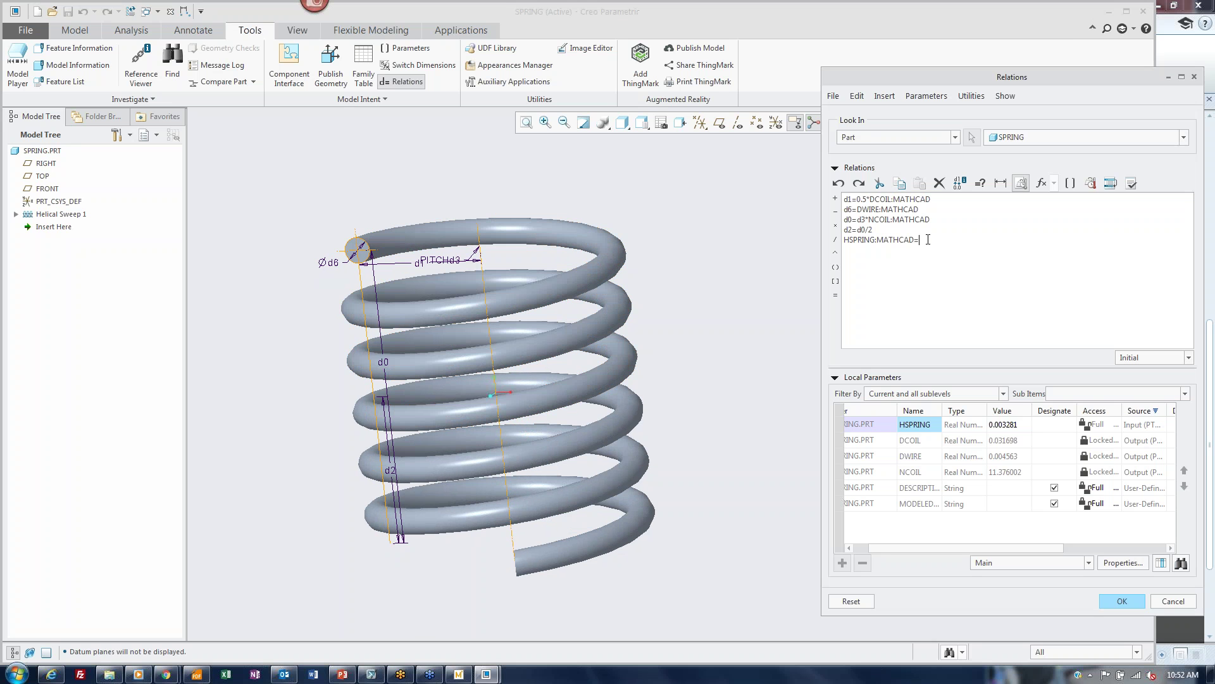
pyautogui.click(384, 364)
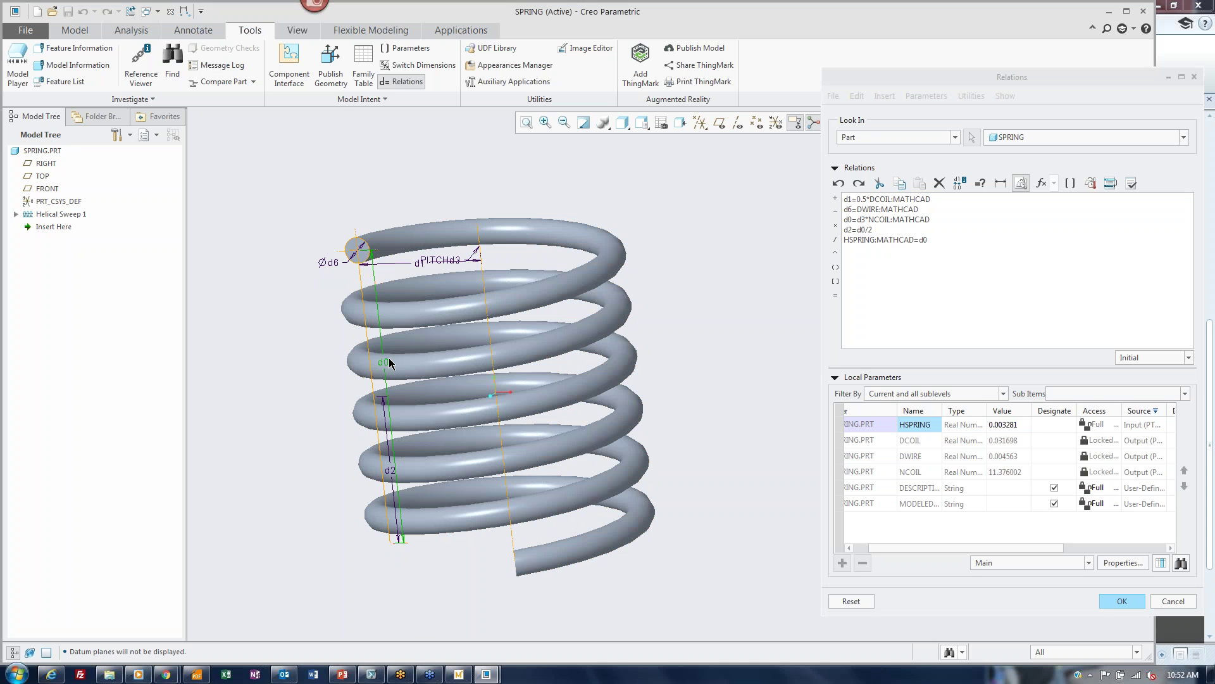
# Step: Extend the HSPRING:MATHCAD relation to d0+d6, verify all relations, and dismiss the message
pyautogui.click(945, 242)
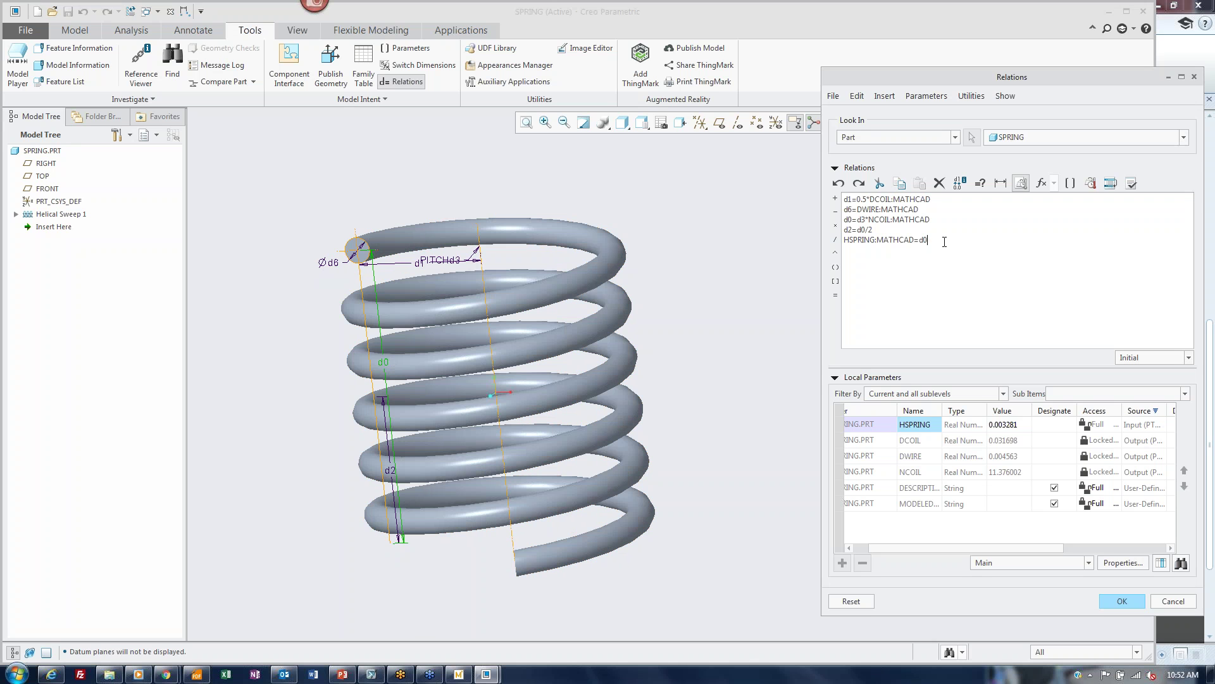
pyautogui.write('+')
pyautogui.click(329, 264)
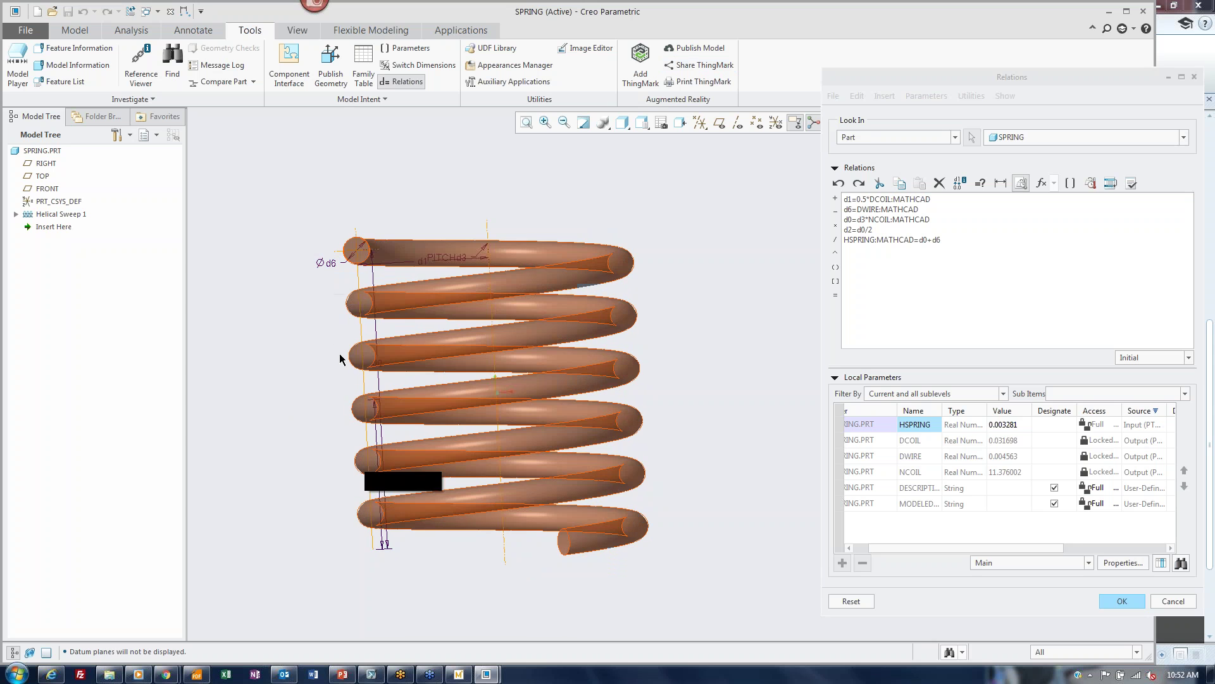
pyautogui.click(964, 240)
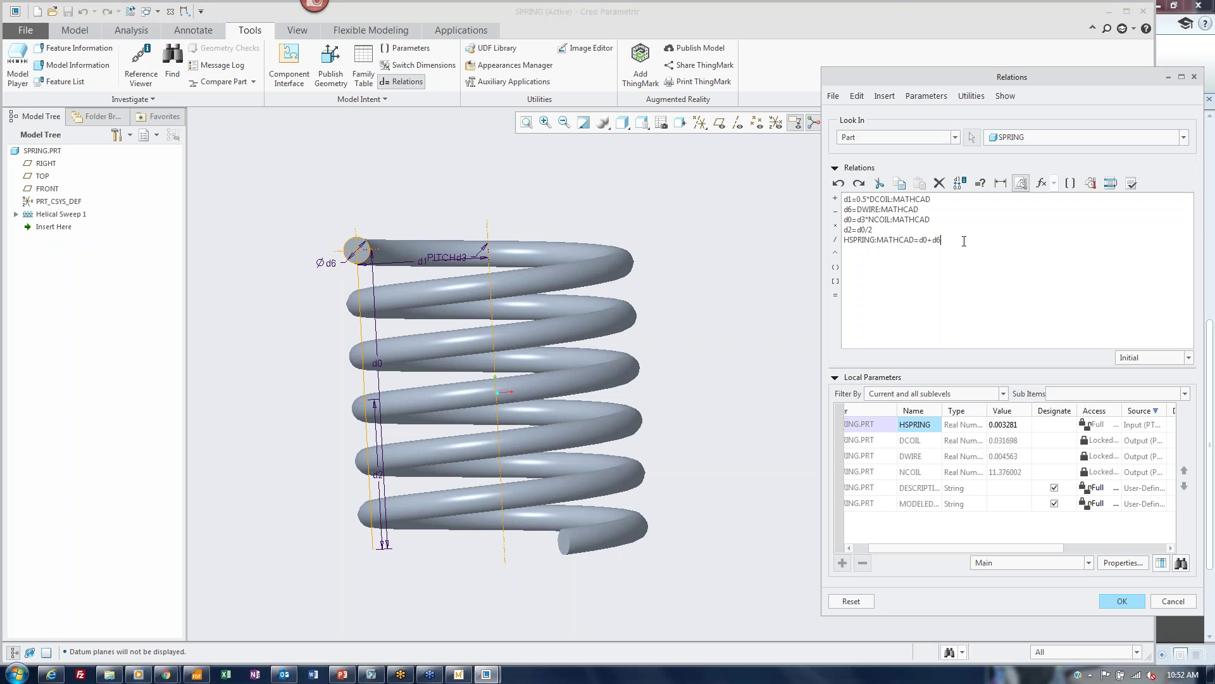
pyautogui.click(1132, 184)
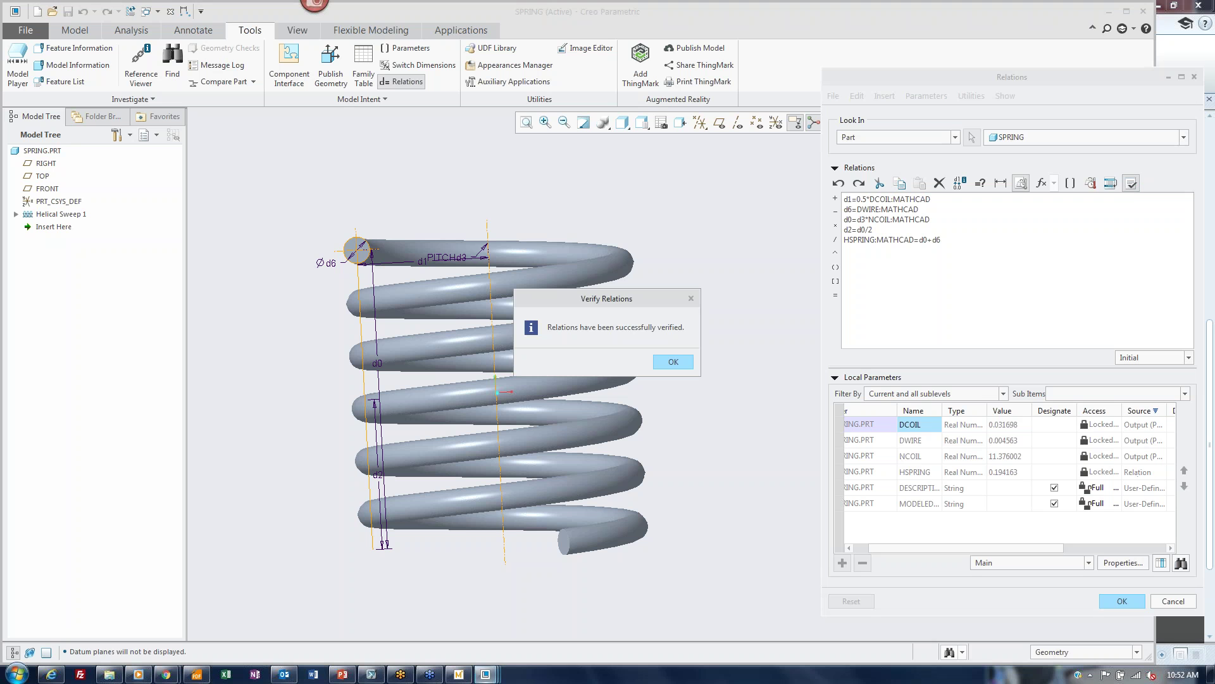
pyautogui.click(682, 362)
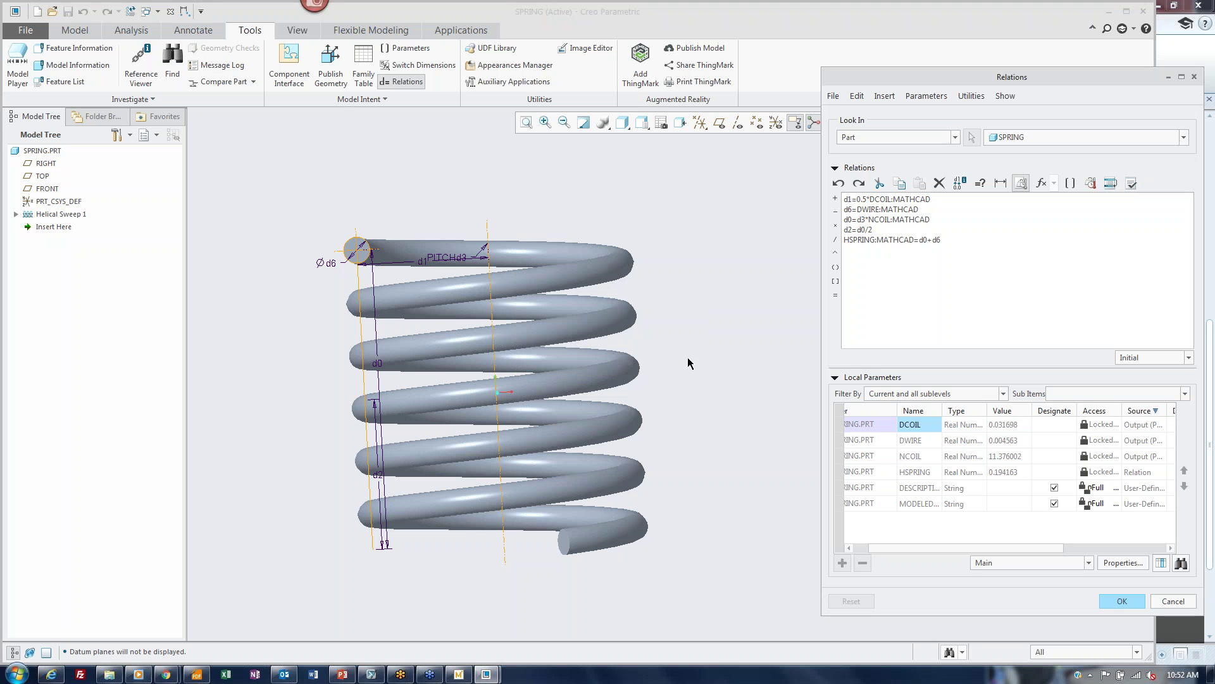
# Step: Accept the relations and regenerate the spring model with the worksheet-driven dimensions
pyautogui.click(1122, 601)
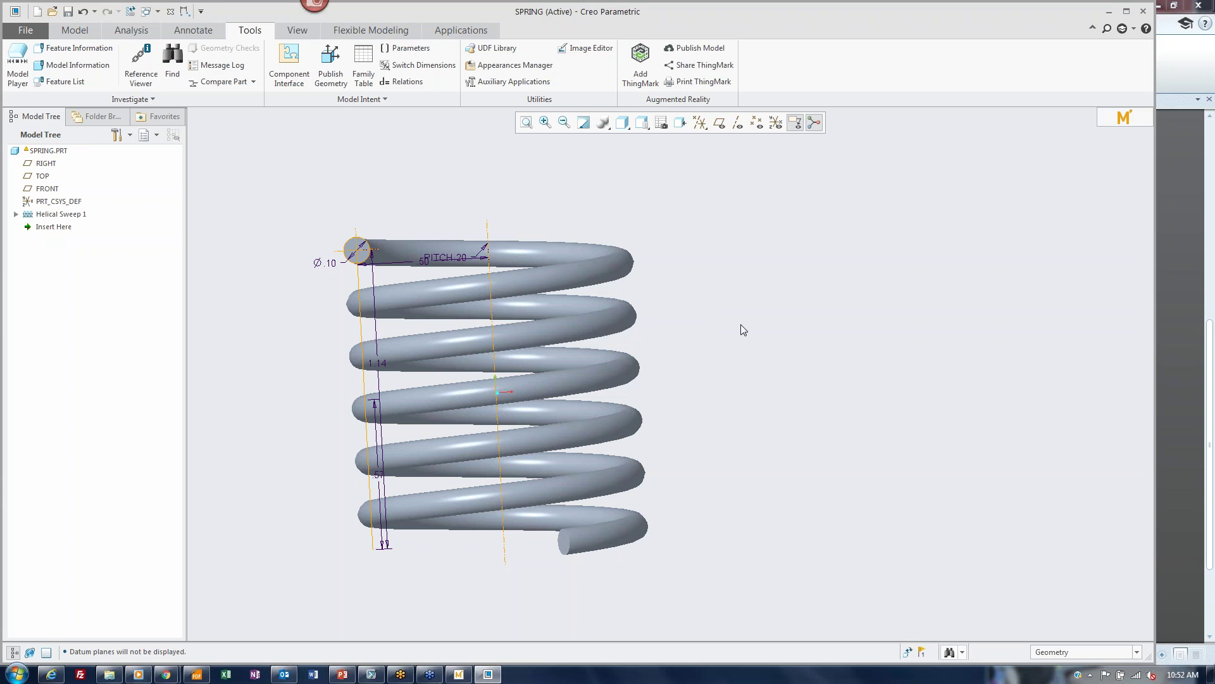
pyautogui.hotkey('ctrl', 'g')
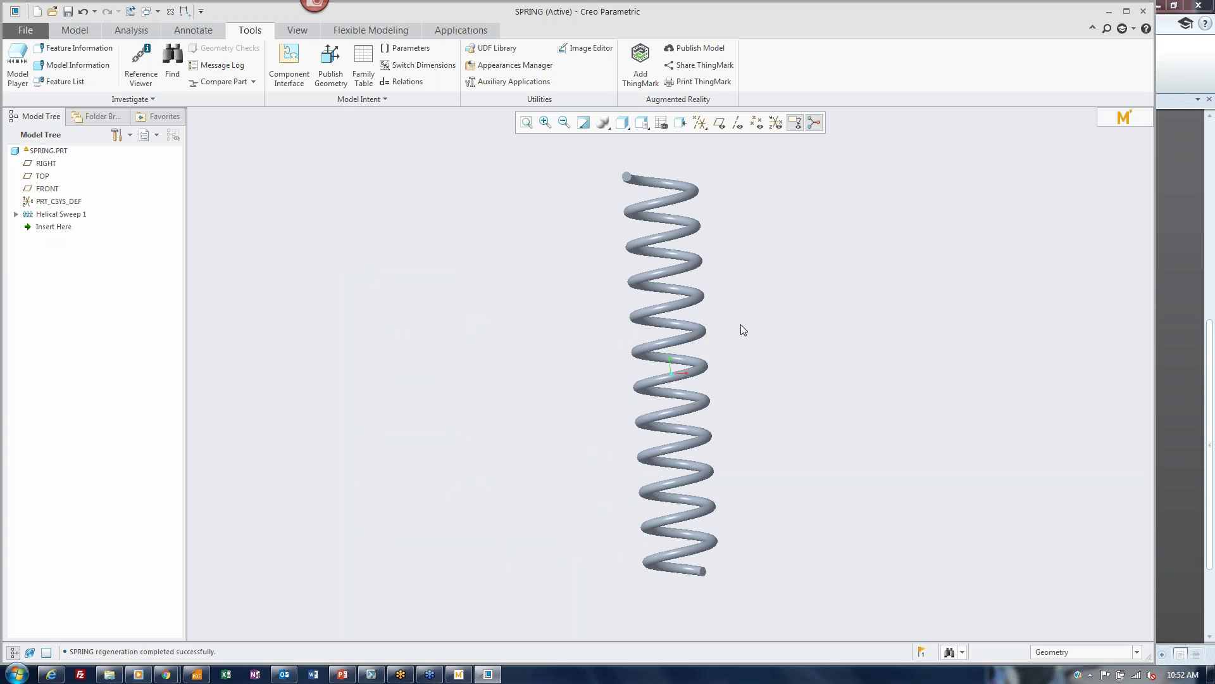
pyautogui.moveTo(743, 361)
pyautogui.mouseDown()
pyautogui.moveTo(757, 363)
pyautogui.moveTo(741, 366)
pyautogui.mouseUp()
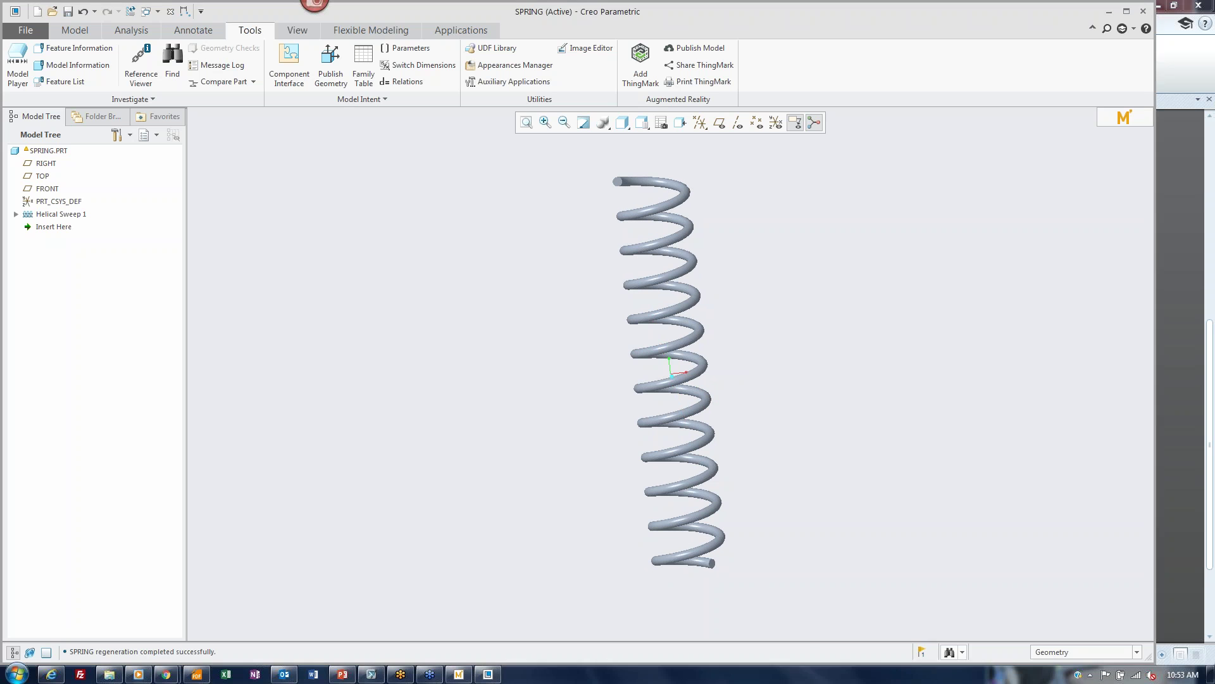
# Step: Switch to the spring's worksheet in Mathcad Prime and update its inputs so hspring takes the model's height
pyautogui.click(923, 653)
pyautogui.click(995, 609)
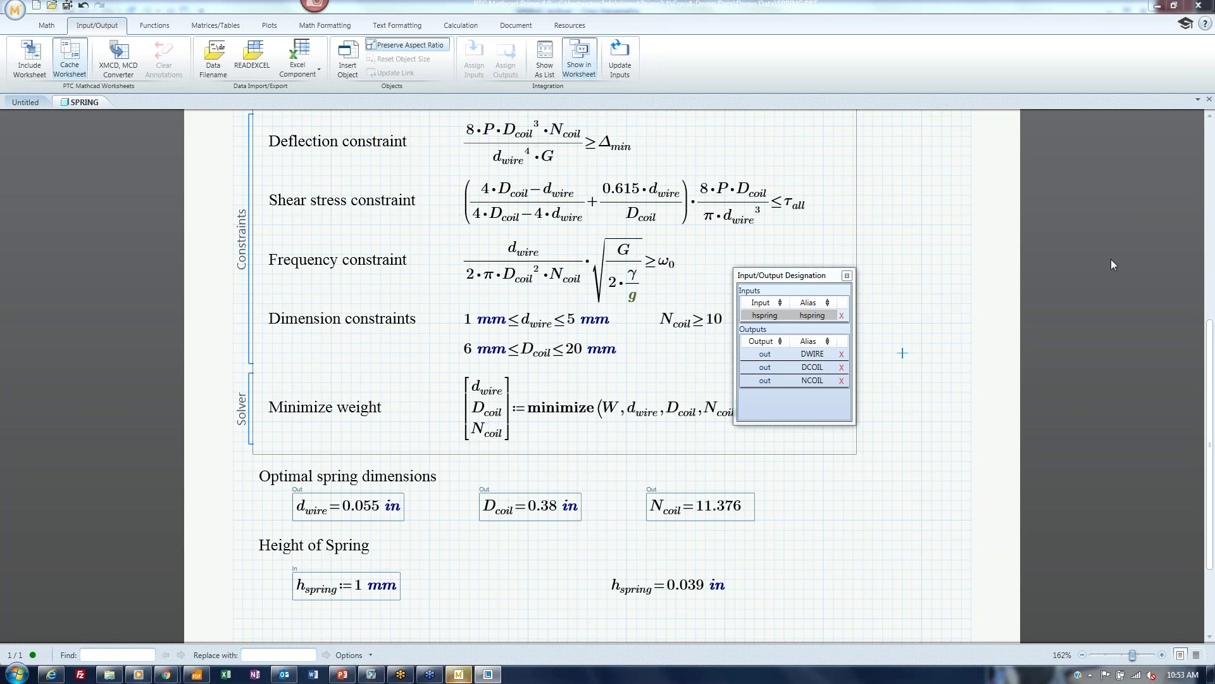
pyautogui.scroll(-3, 702, 514)
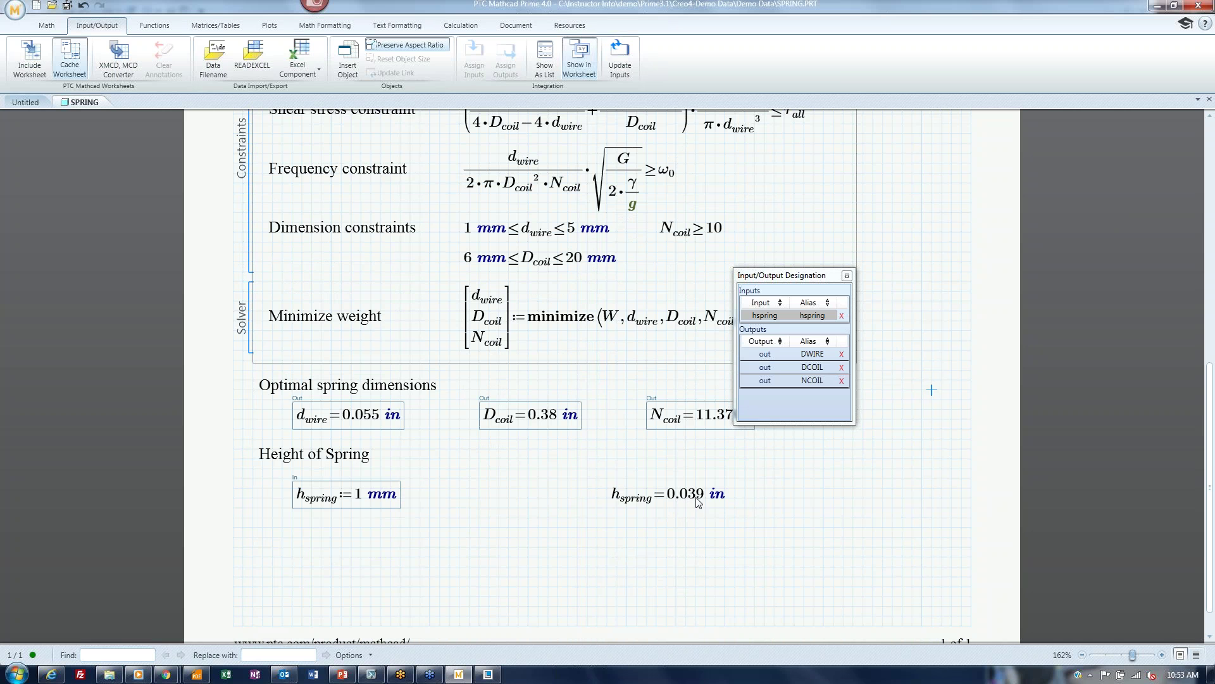
pyautogui.click(624, 56)
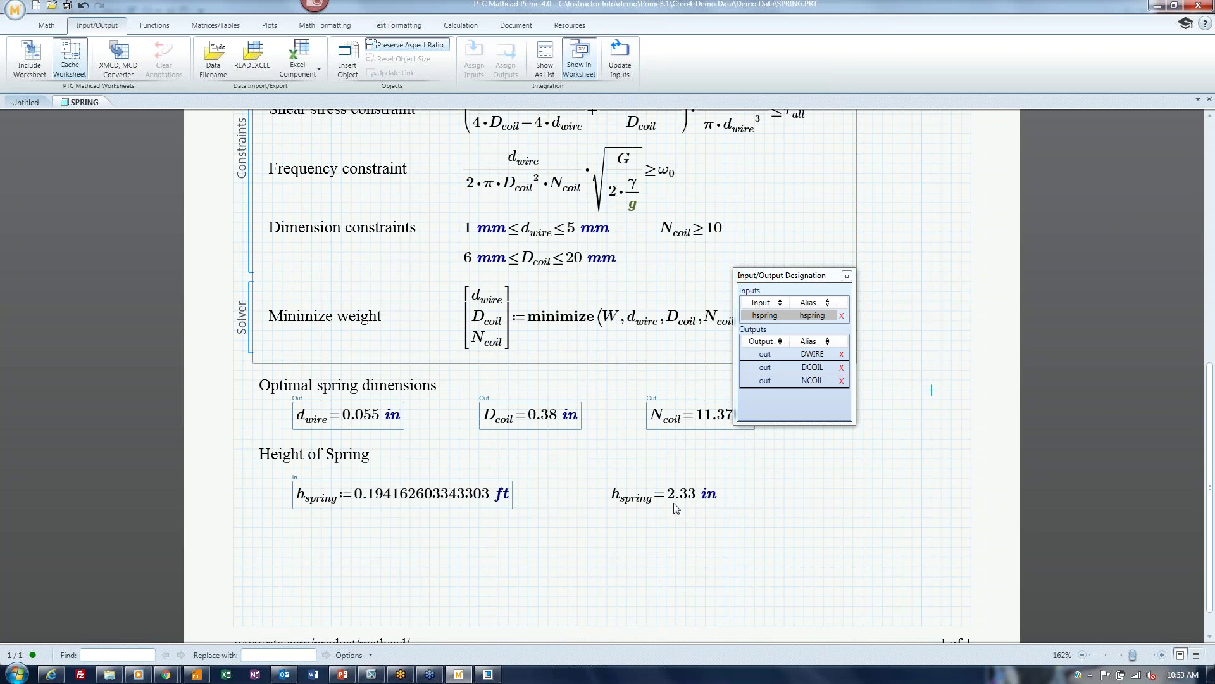
# Step: Move the Input/Output Designation list clear of the equations and close it
pyautogui.click(755, 279)
pyautogui.moveTo(754, 278); pyautogui.dragTo(1095, 285)
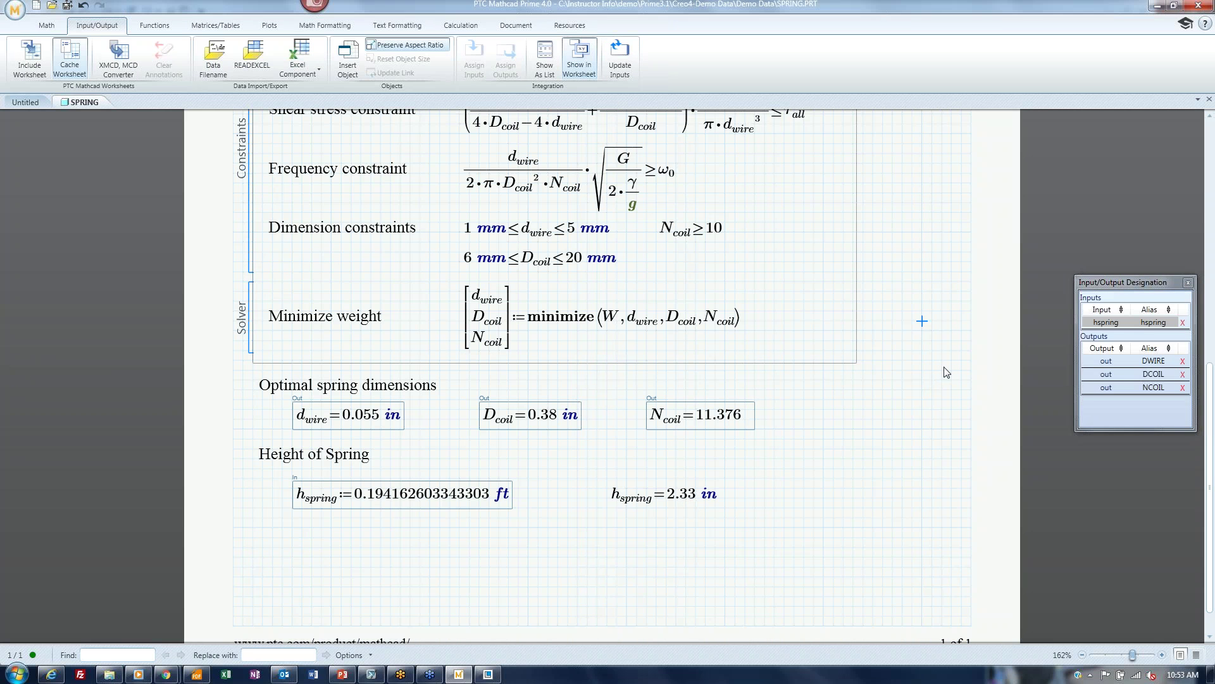
pyautogui.click(1190, 282)
# Step: Set the applied load P to 55 N, and save the worksheet to push the recalculated values to the spring model
pyautogui.scroll(5, 841, 434)
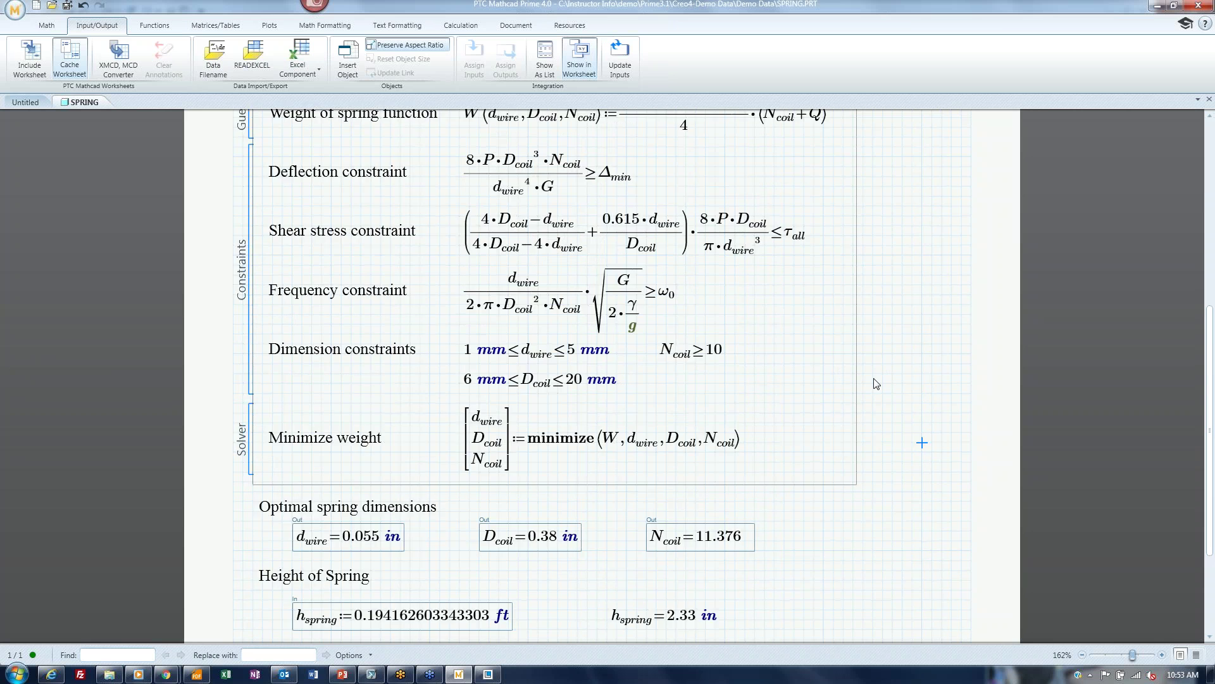
pyautogui.scroll(3, 876, 384)
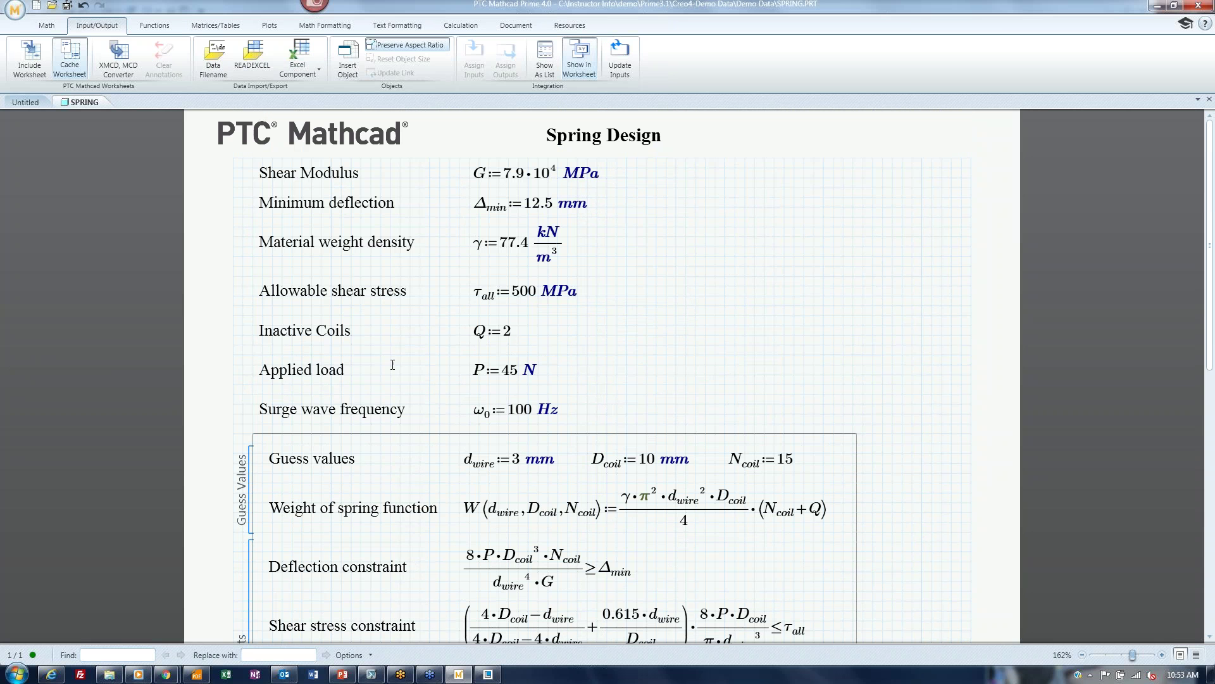
pyautogui.click(513, 376)
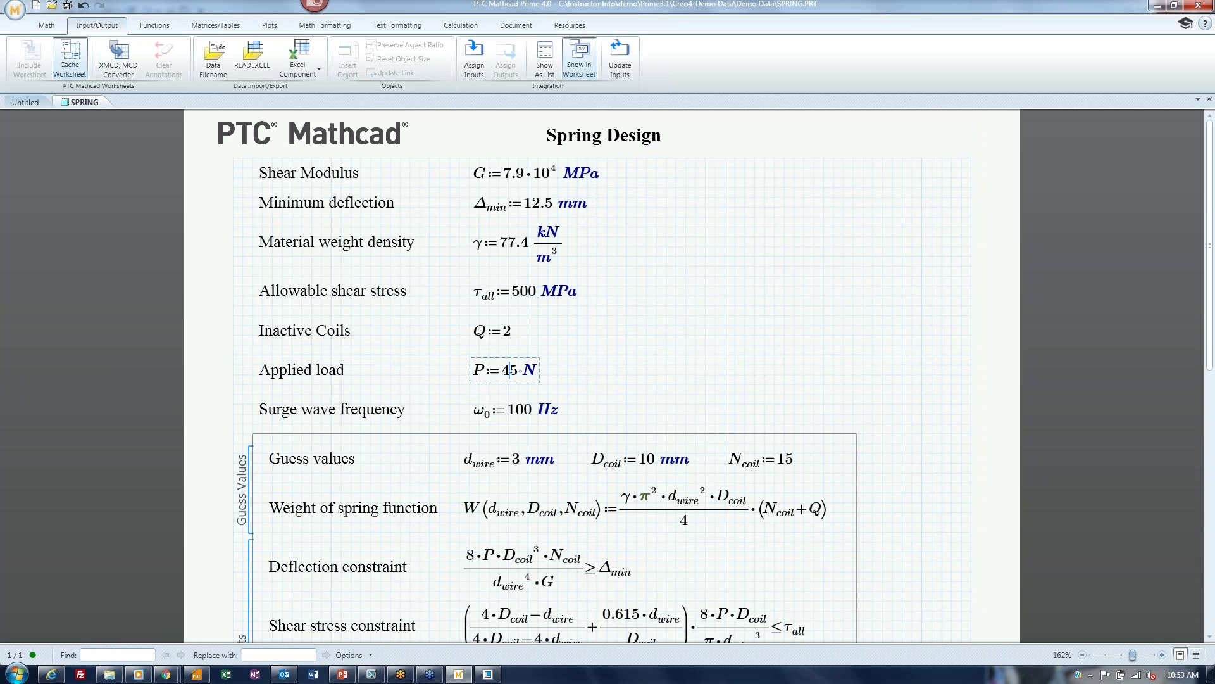
pyautogui.press('BackSpace')
pyautogui.write('5')
pyautogui.click(678, 335)
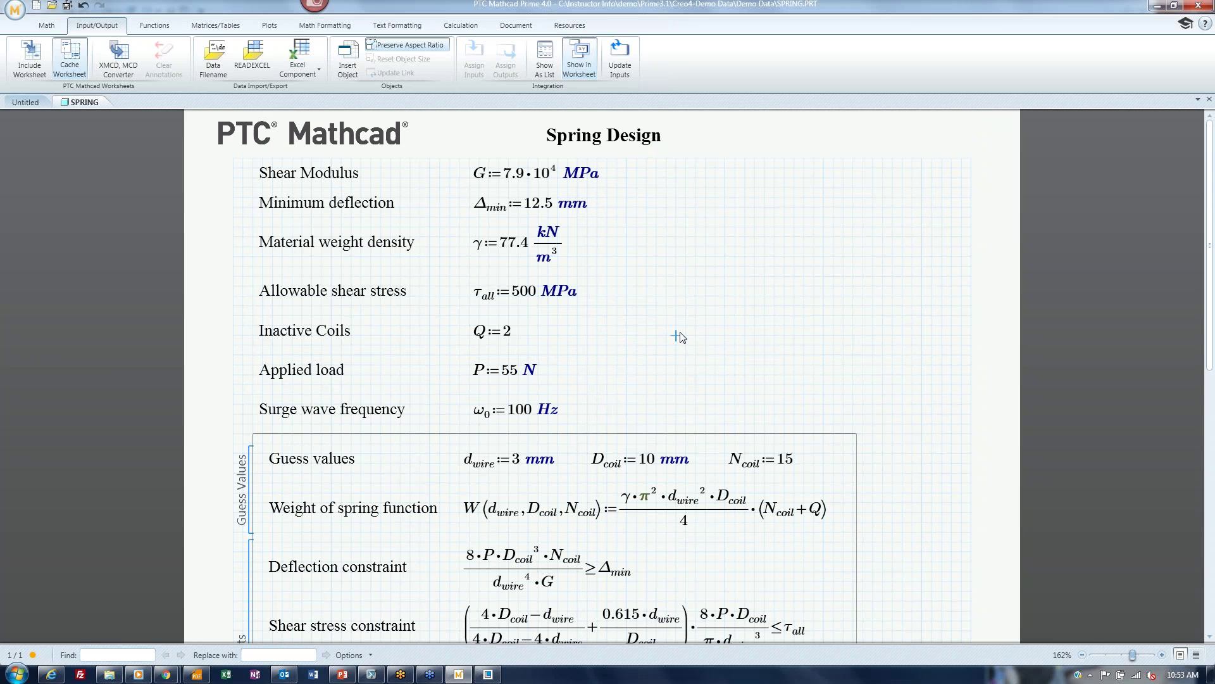
pyautogui.click(68, 6)
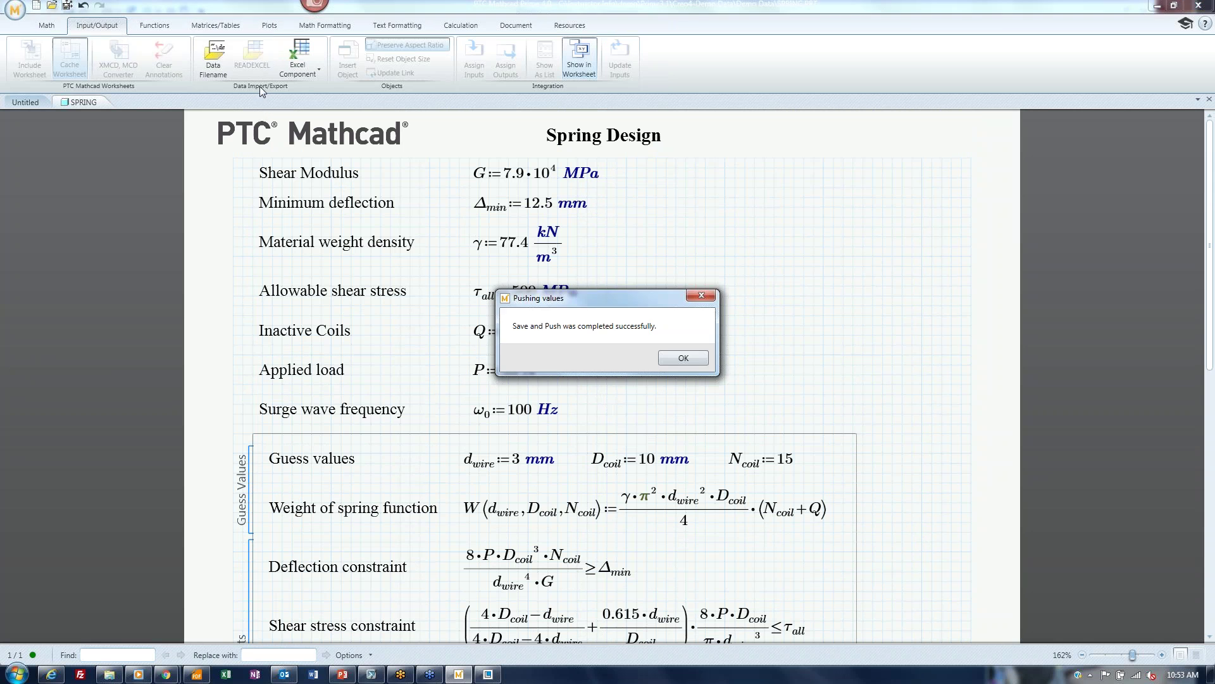
pyautogui.click(689, 360)
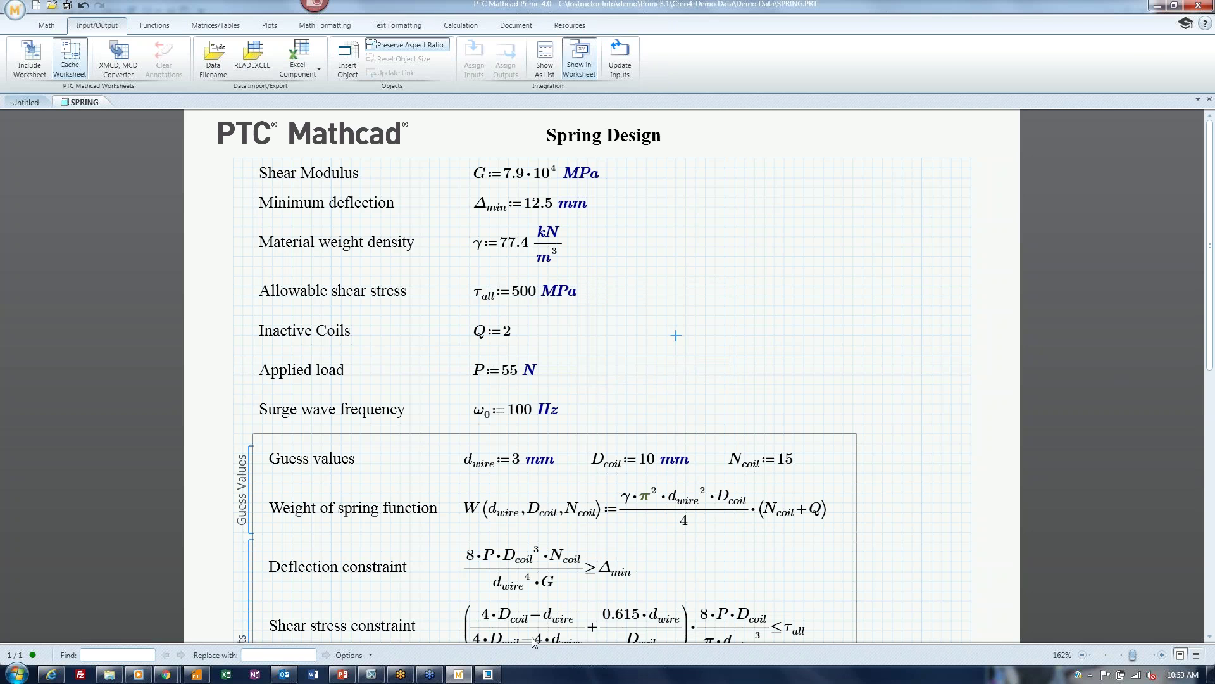
# Step: Switch to Creo Parametric to inspect the spring, and return to its Mathcad worksheet to update the spring height input
pyautogui.click(488, 674)
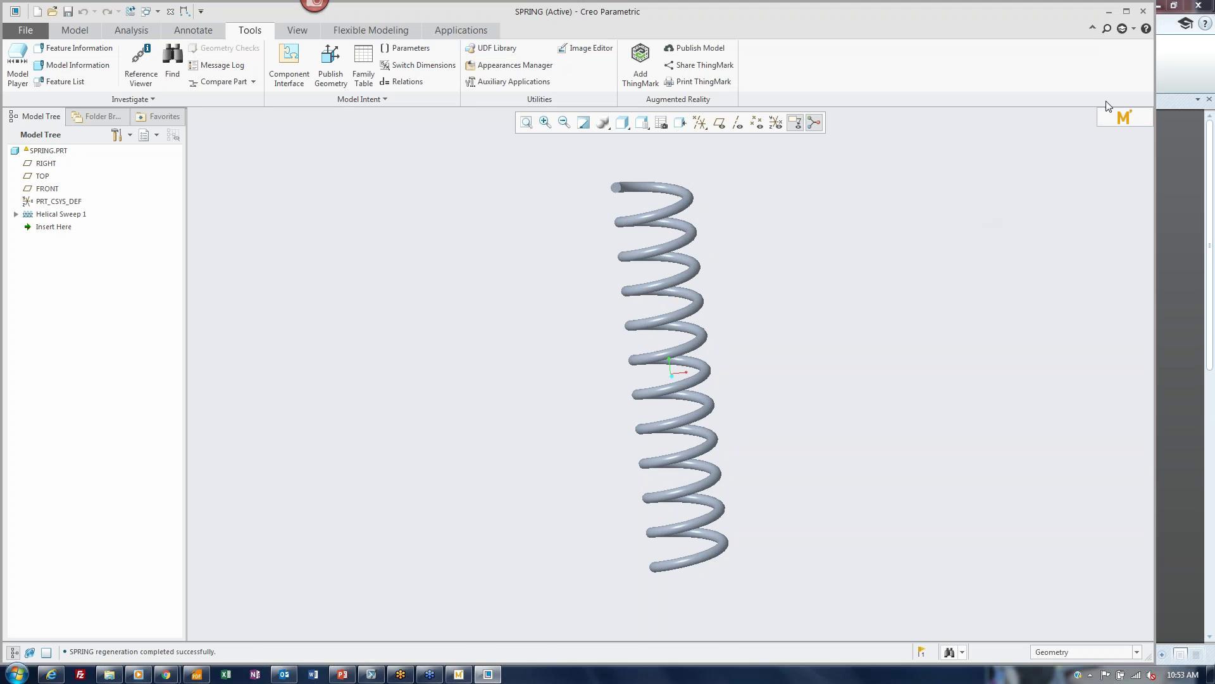
pyautogui.click(1126, 118)
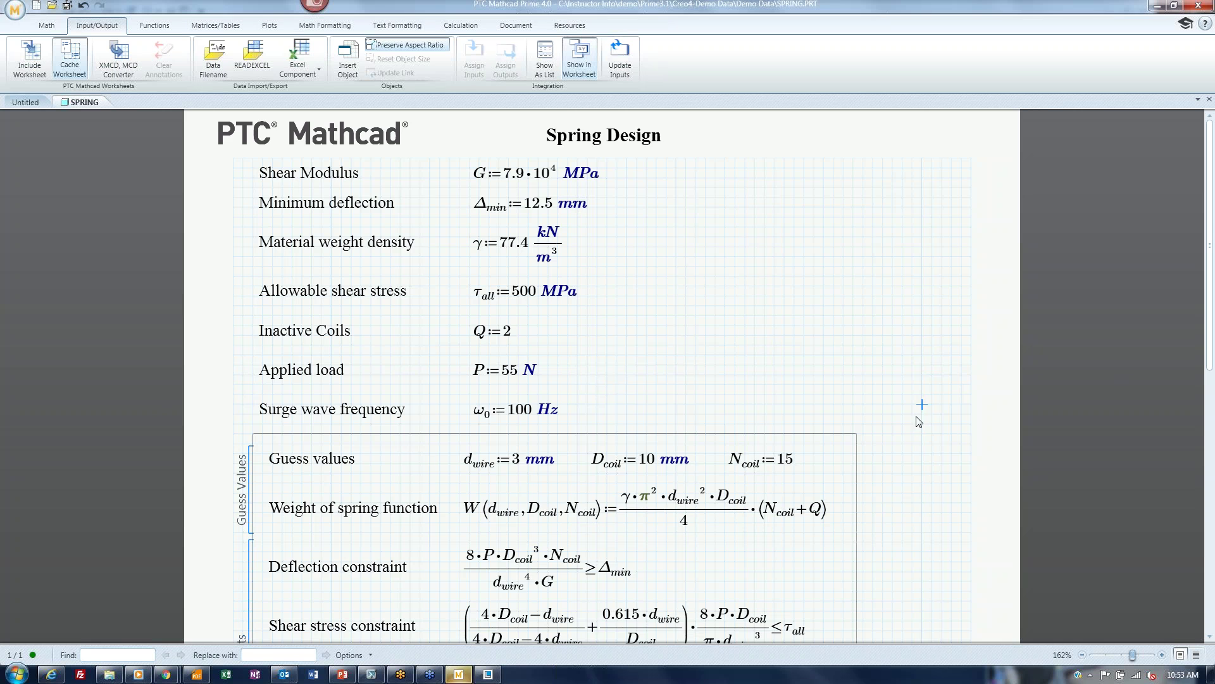
pyautogui.scroll(-10, 919, 421)
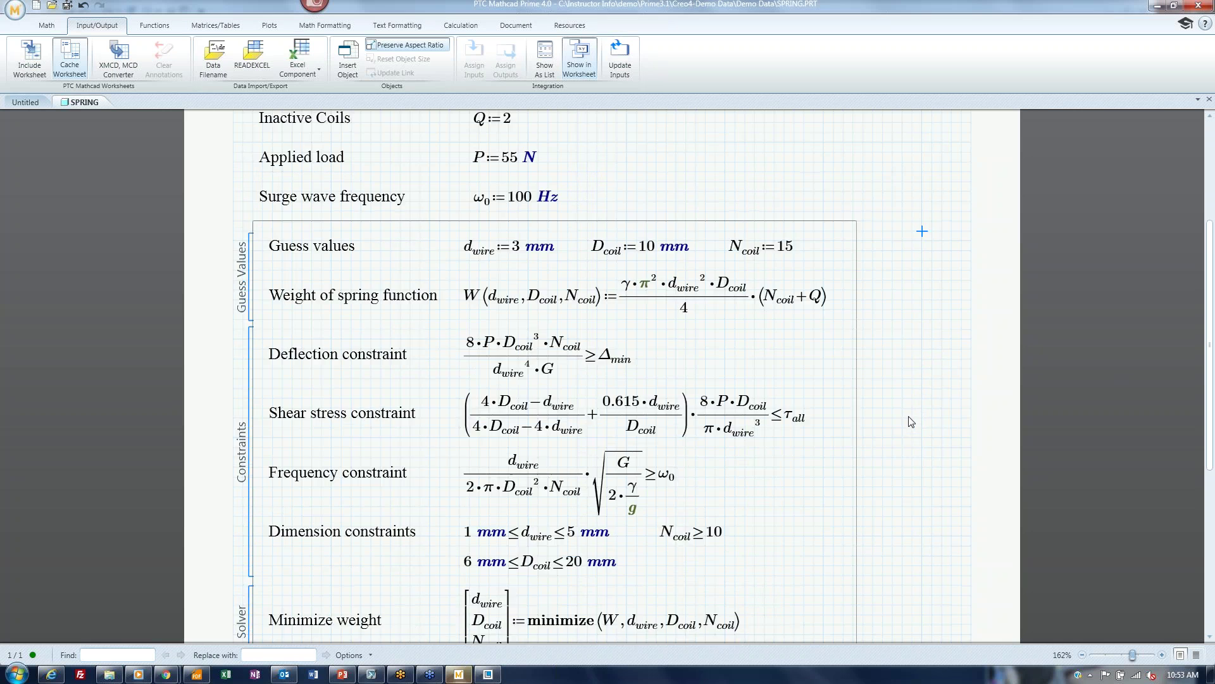
pyautogui.click(633, 68)
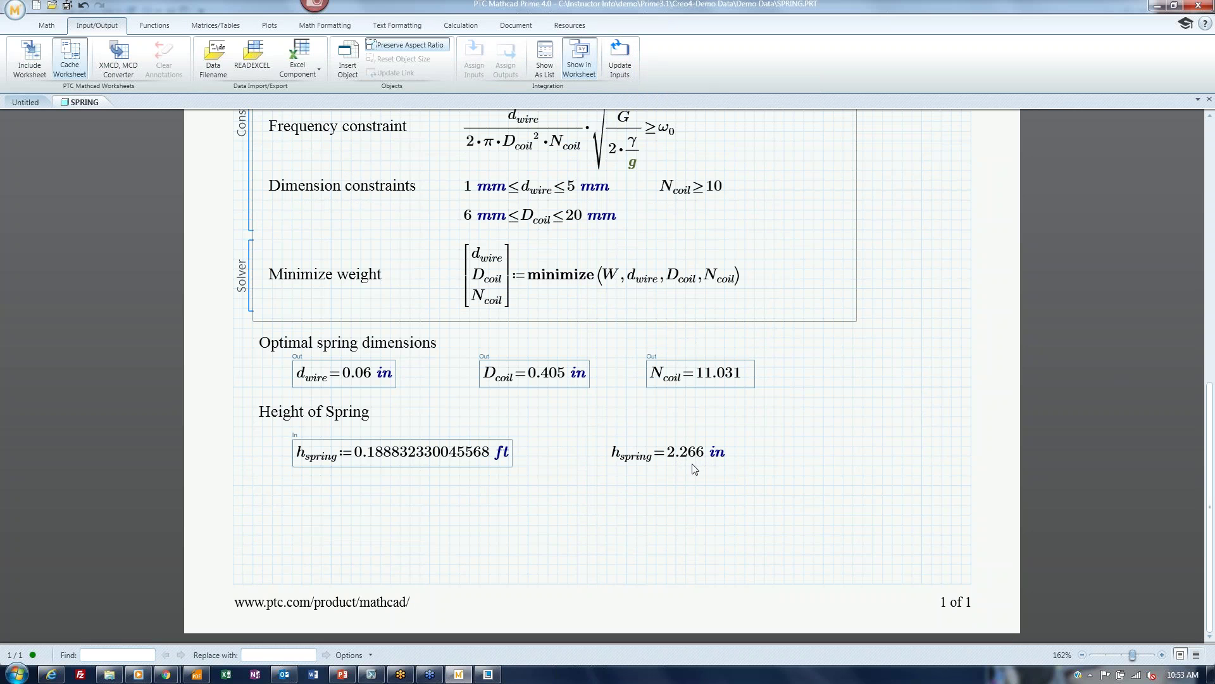